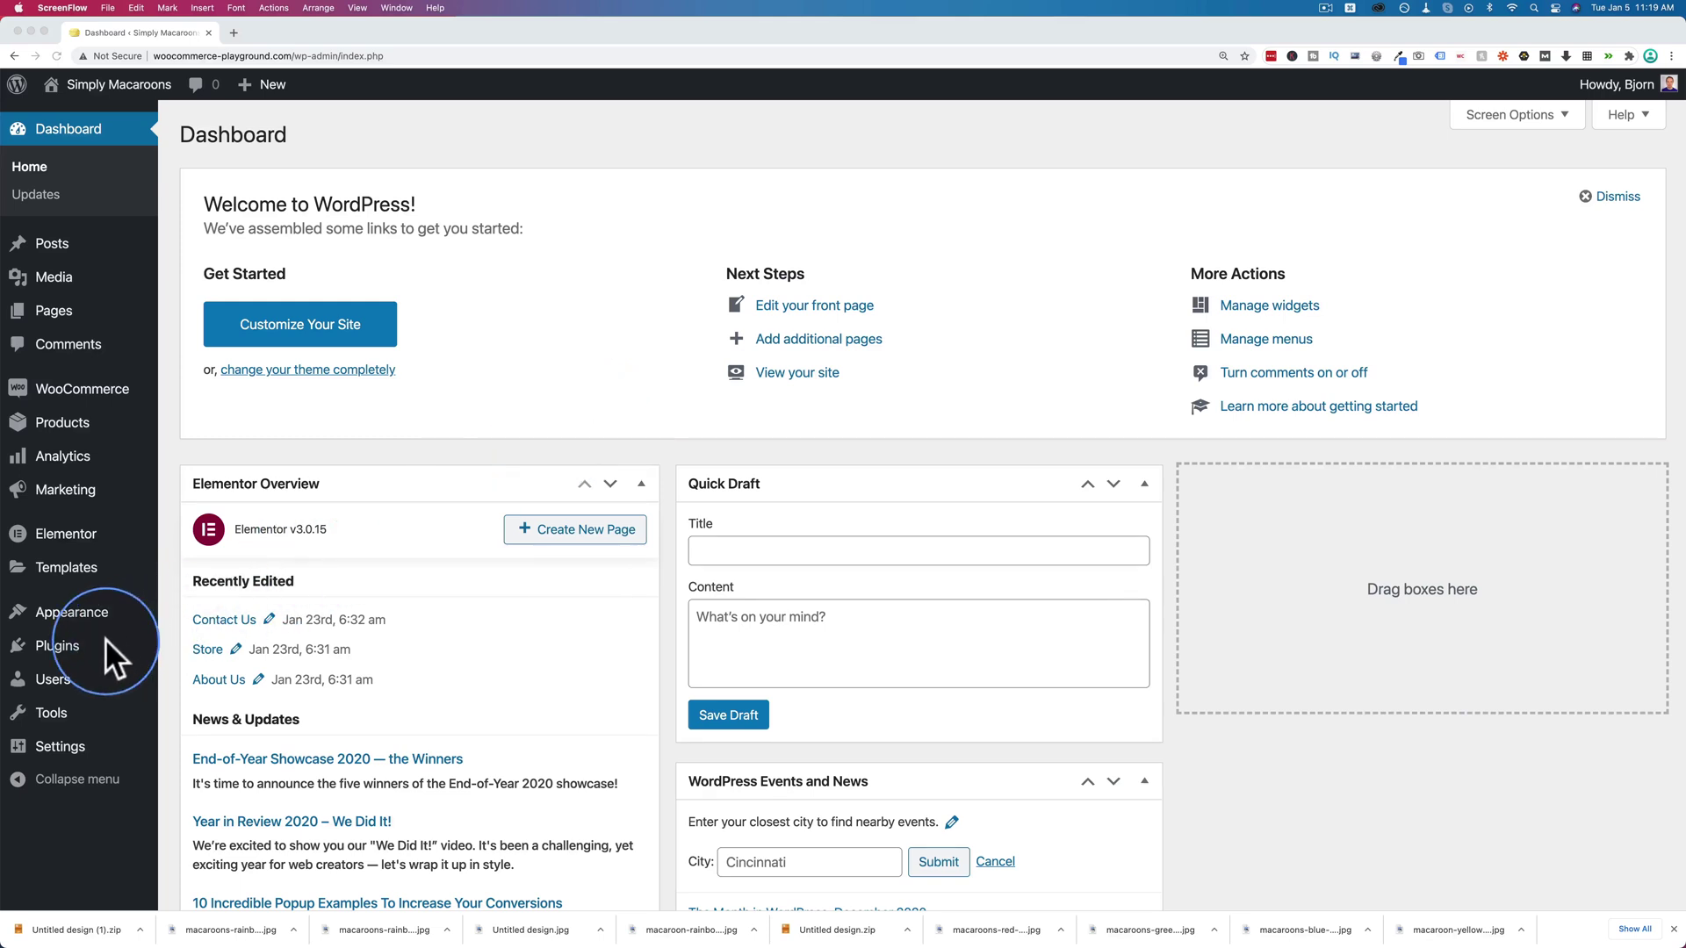
Search the plugin directory for 'extra product options'.
mouse_move(123, 661)
left_click(198, 676)
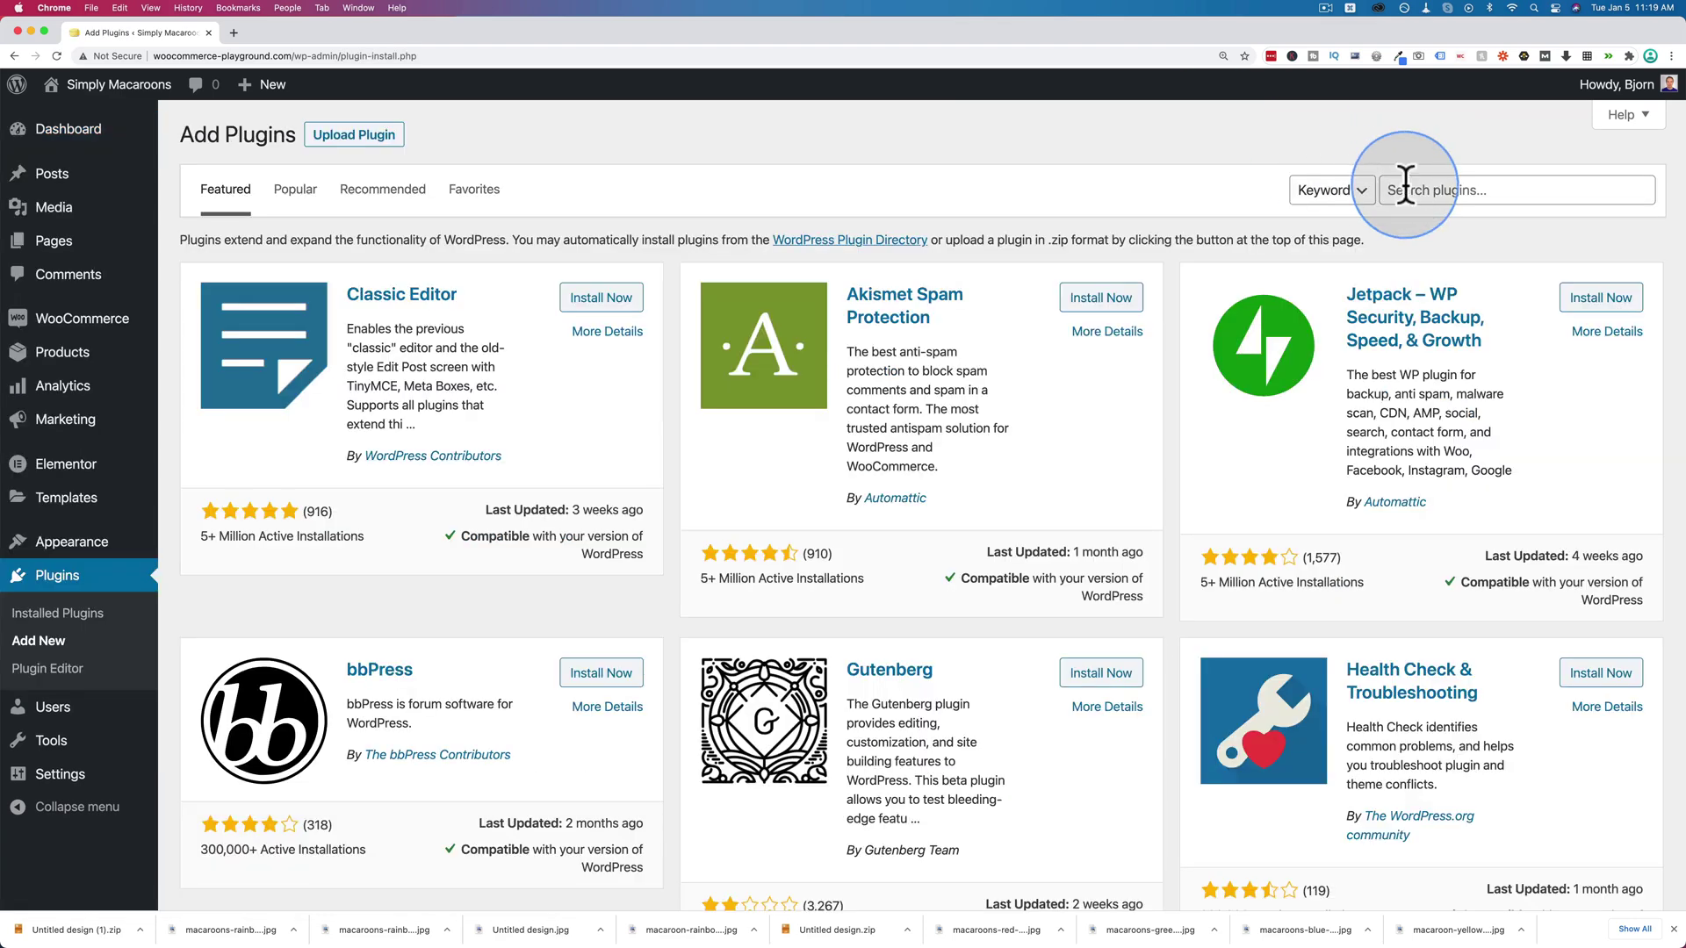
left_click(1402, 183)
type("extra produc")
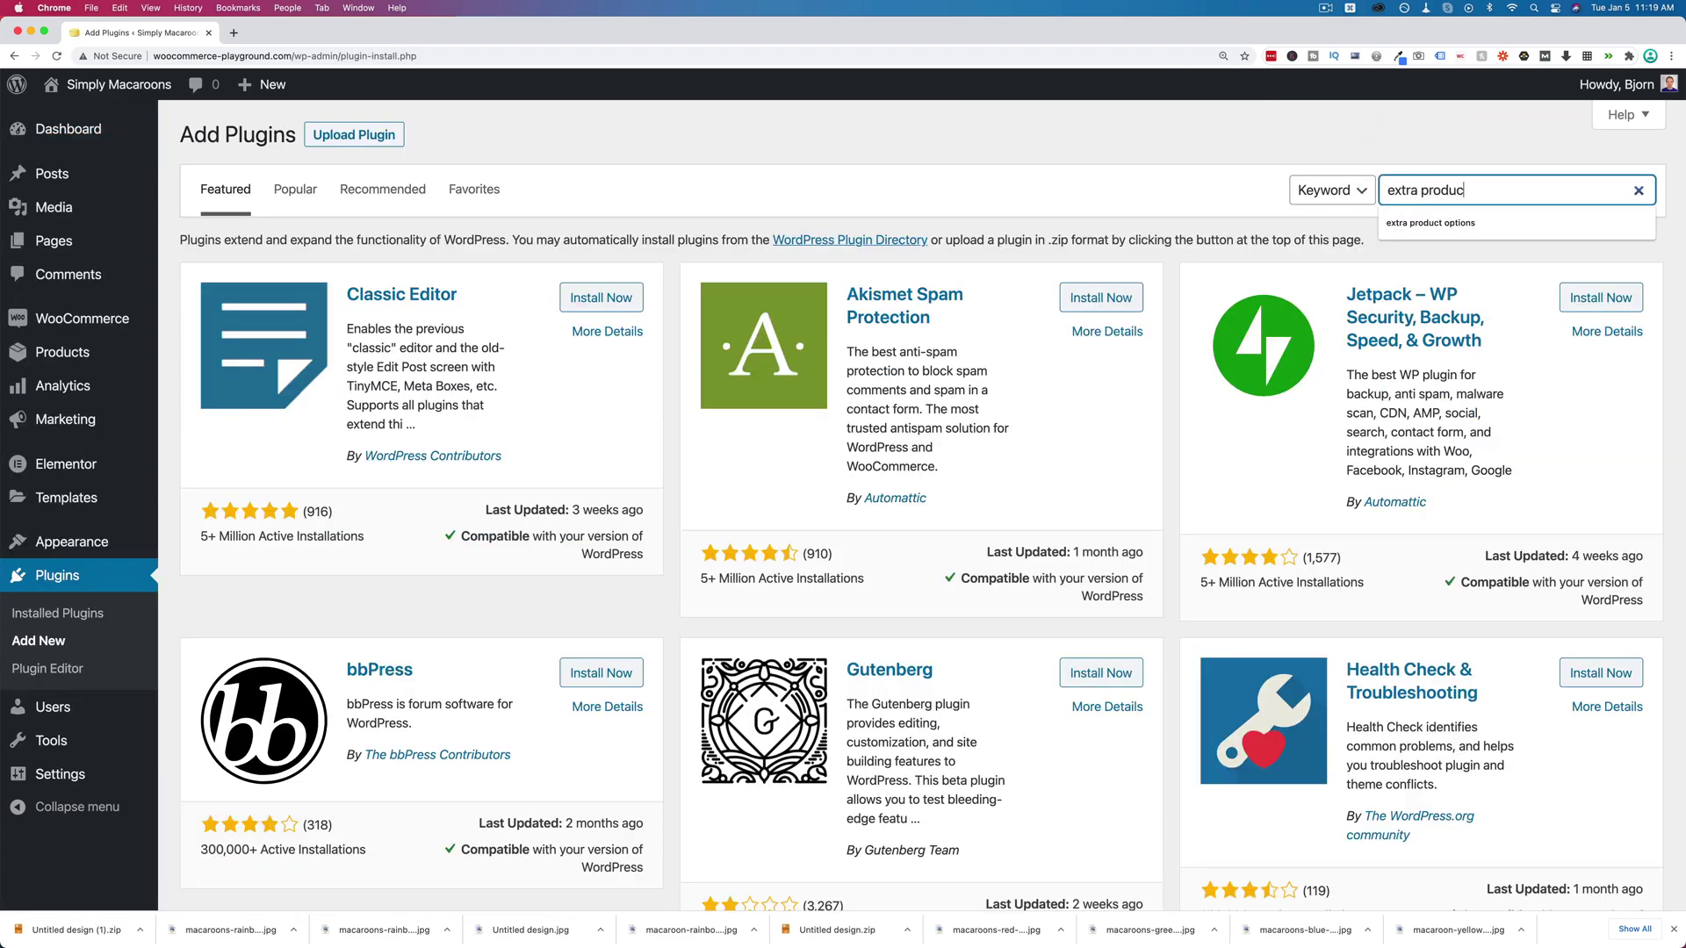
type("t options")
key("Return")
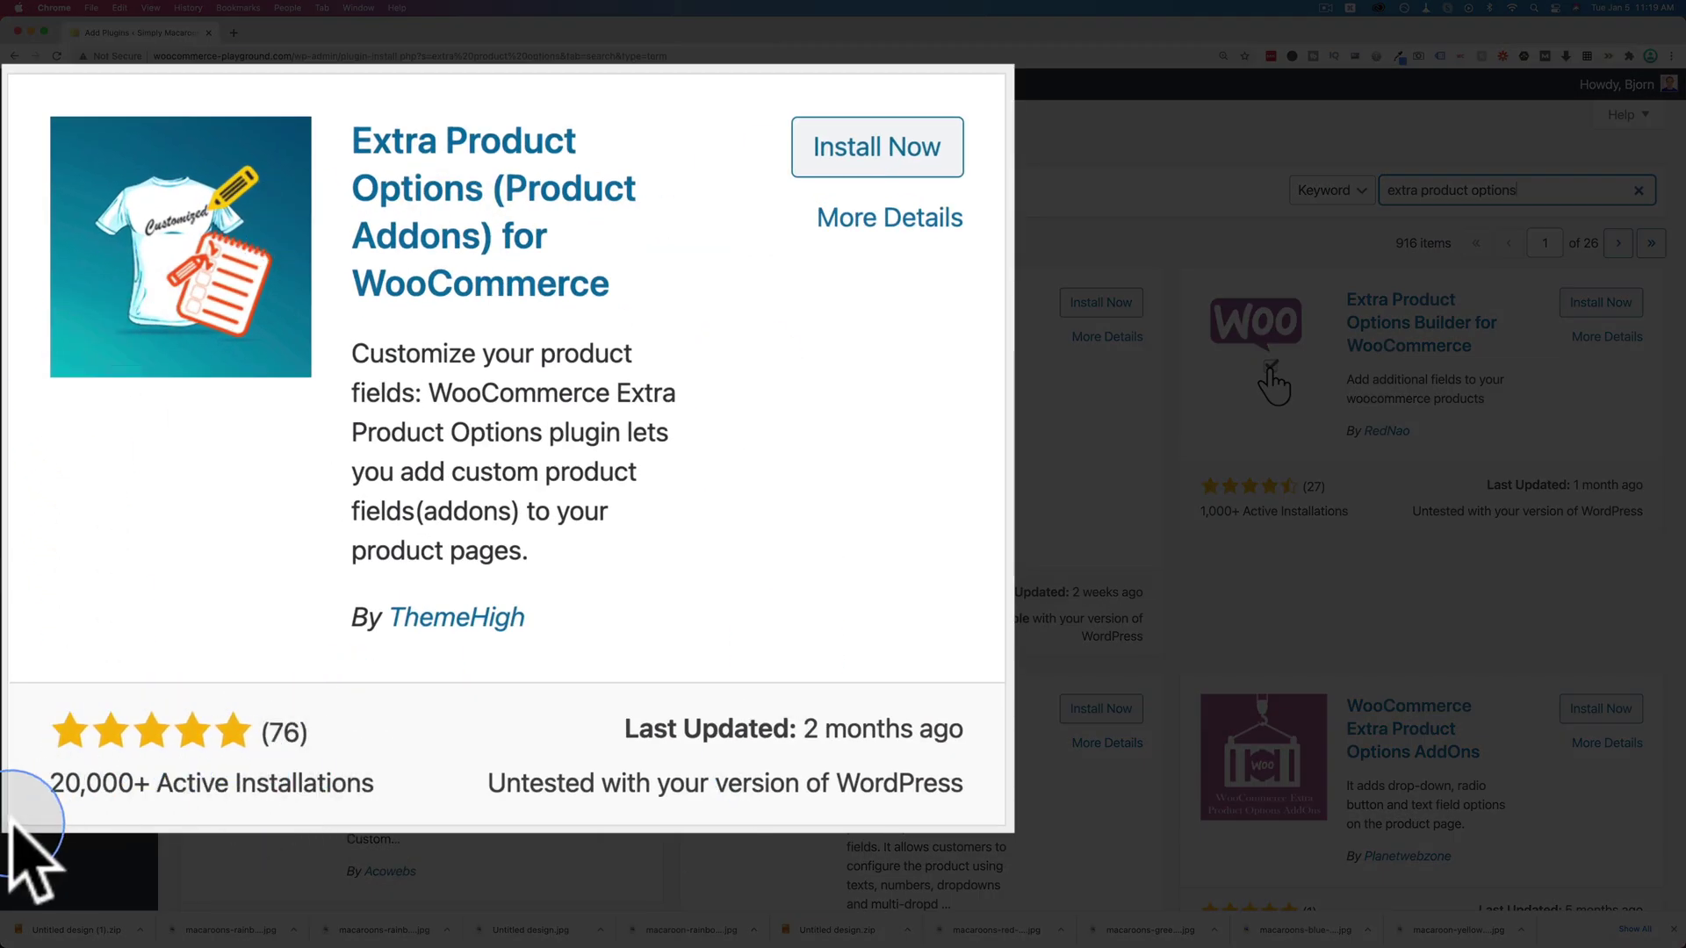
Install and activate ThemeHigh's Extra Product Options plugin despite its untested-compatibility warning.
left_click_drag(490, 784, 964, 780)
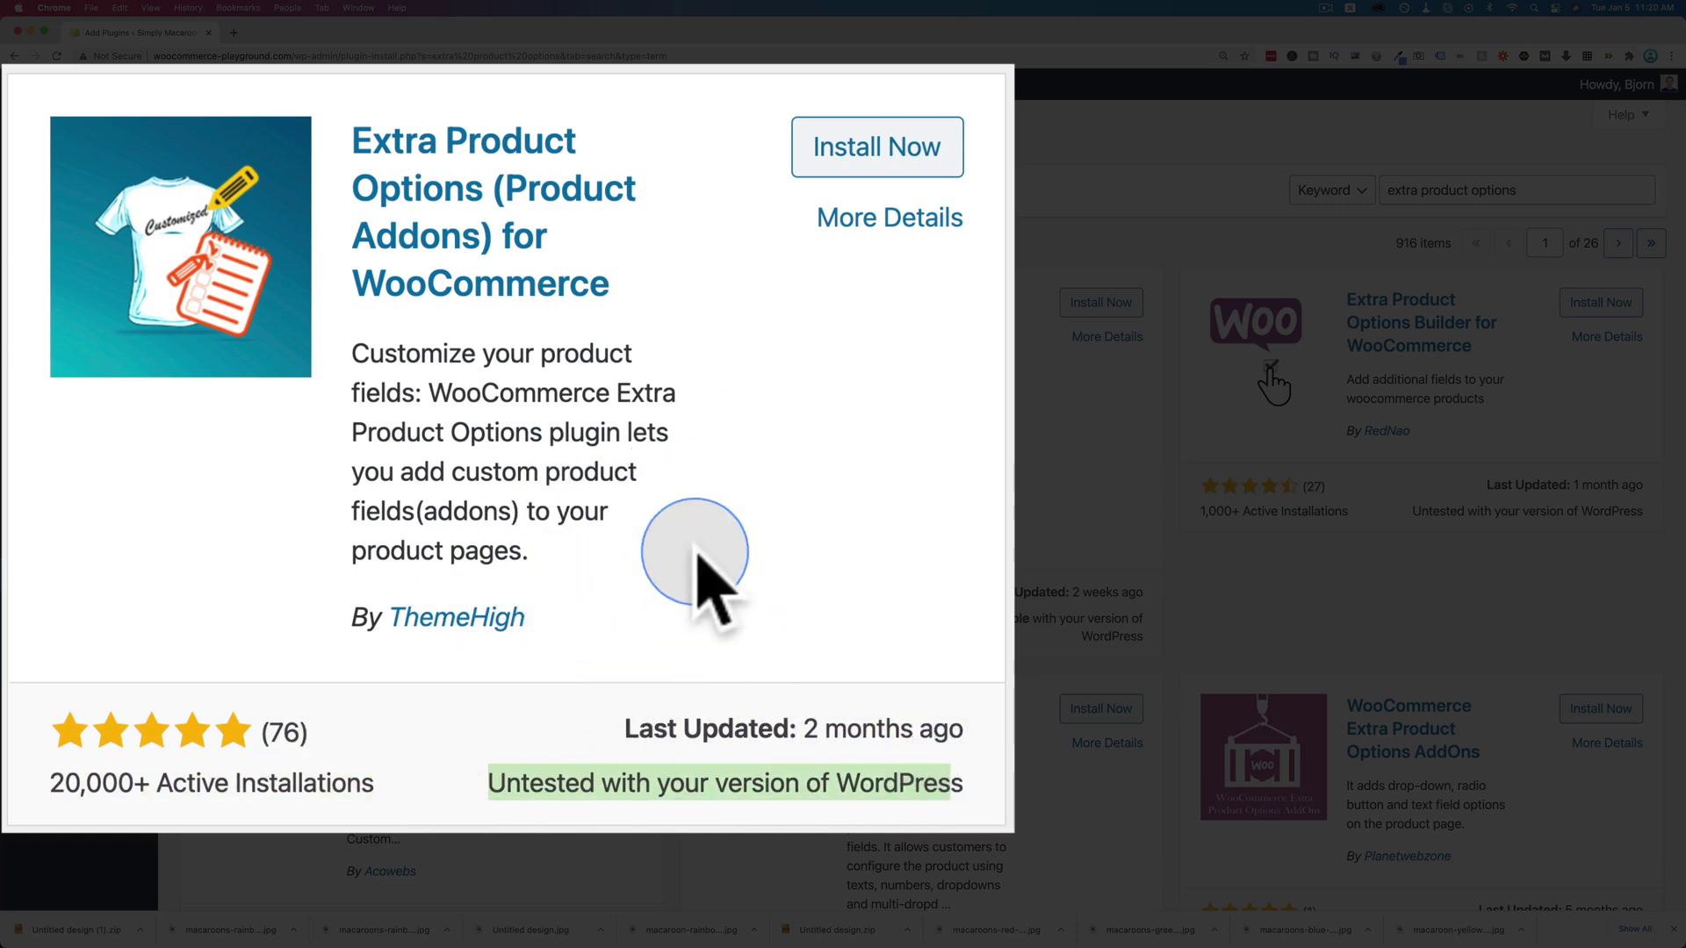
left_click(847, 167)
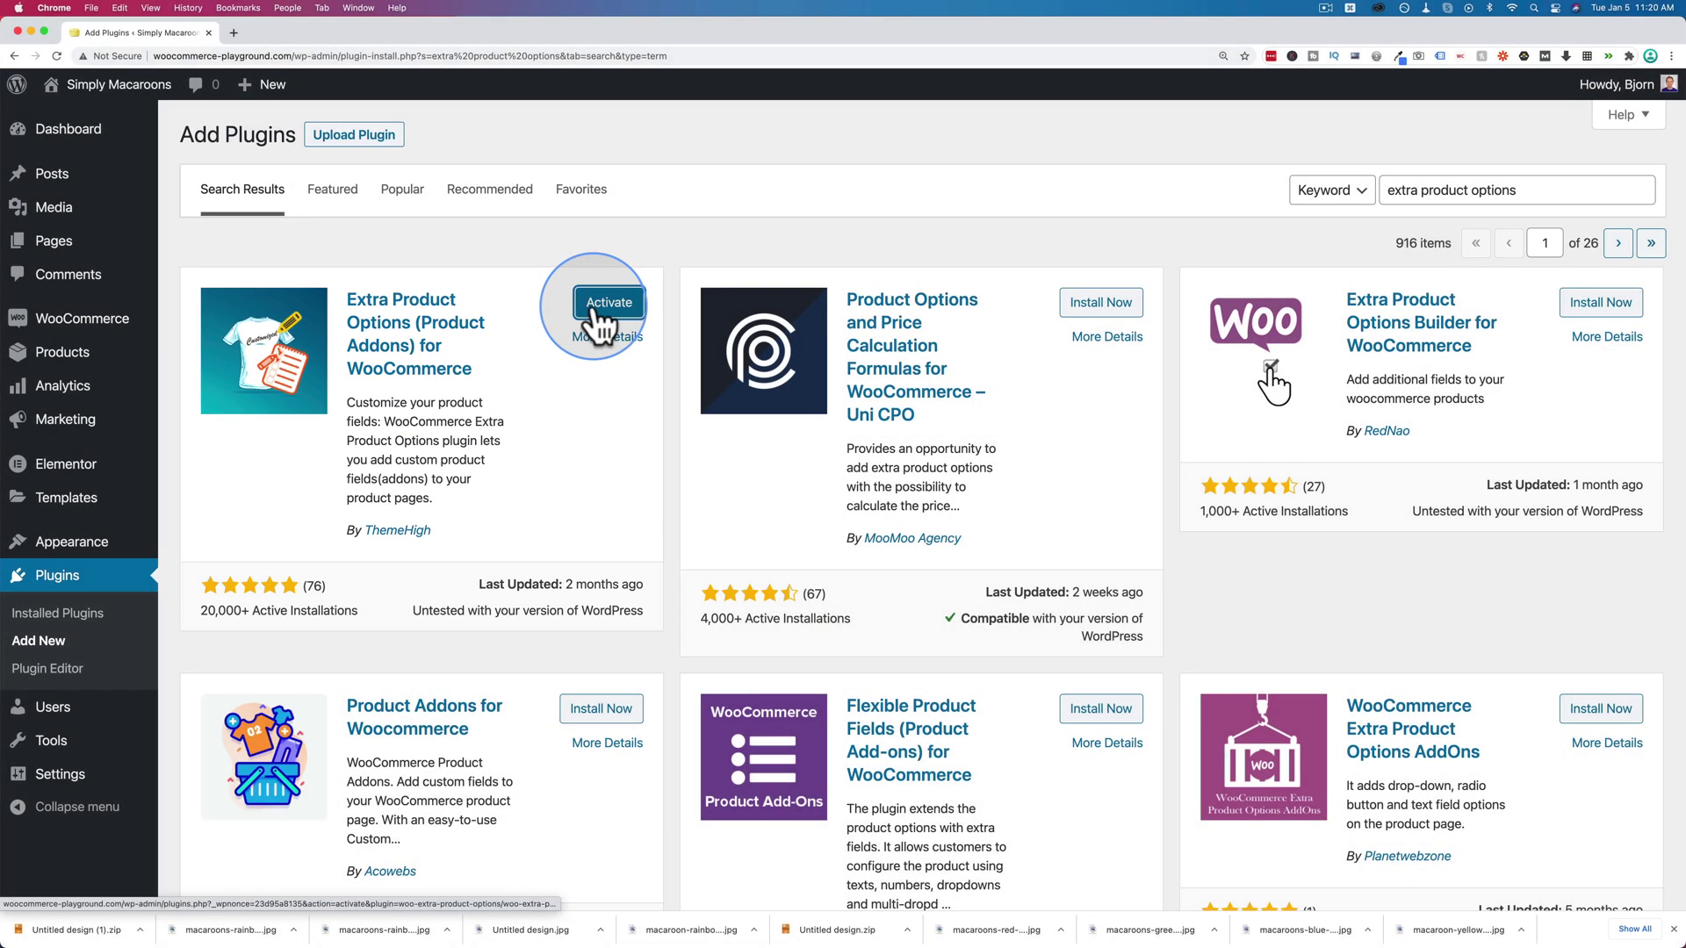
left_click(599, 316)
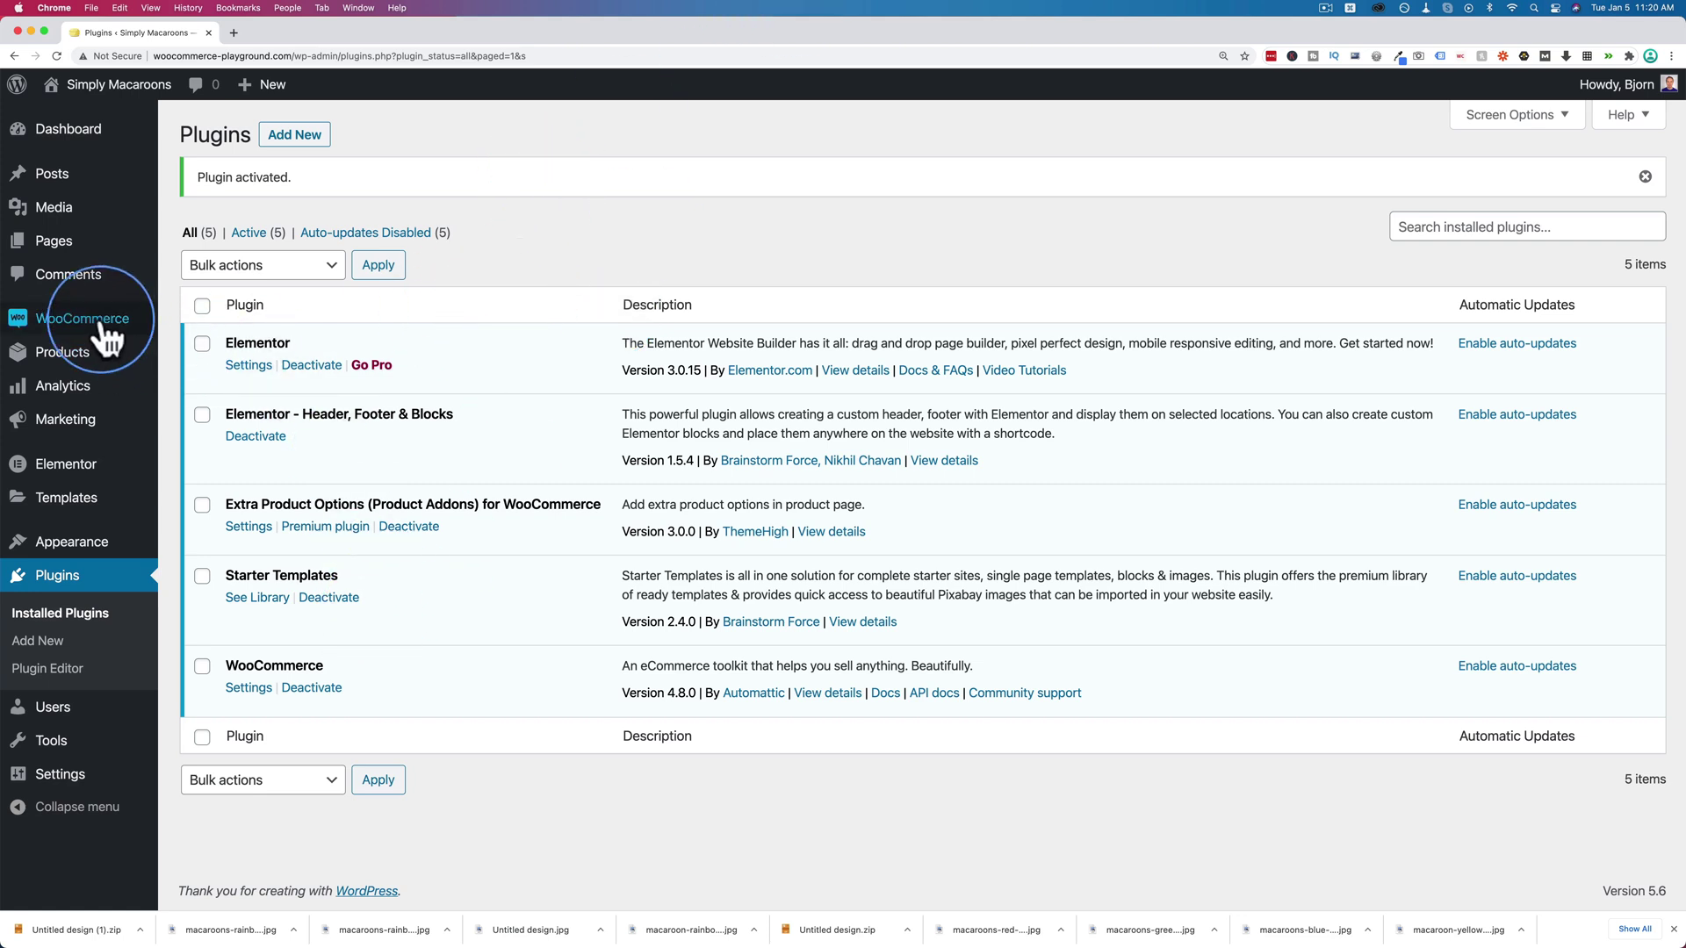
Open All Products in a new tab and view the Rainbow Macaroons product page.
mouse_move(64, 355)
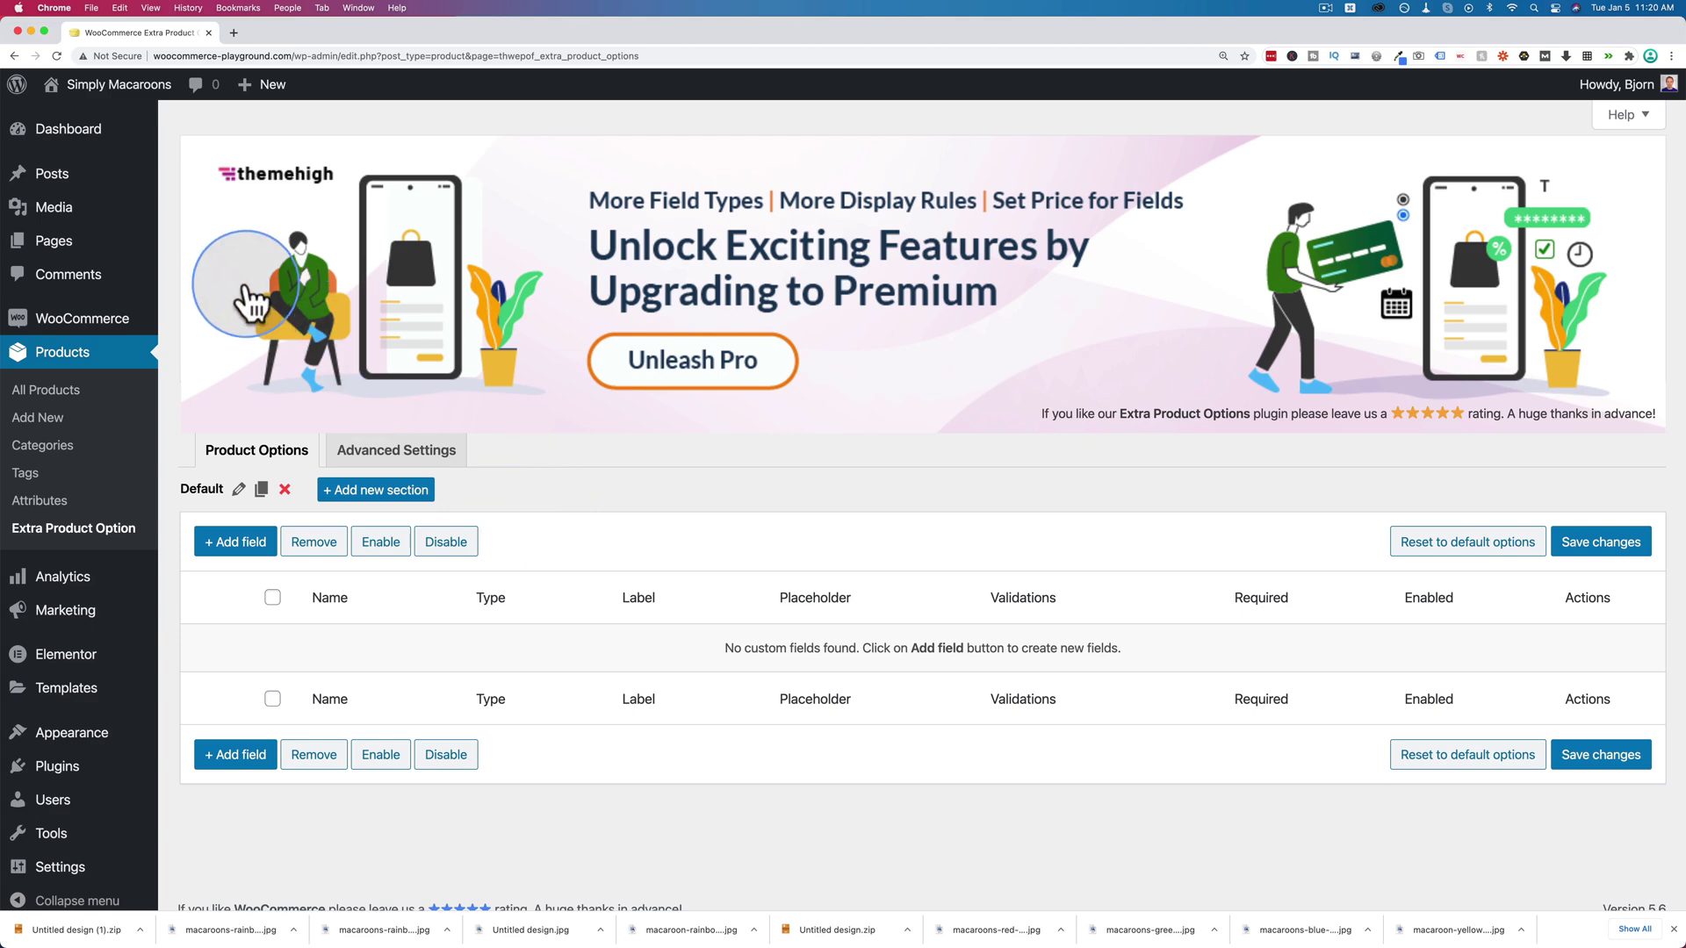
left_click(75, 404, "super")
left_click(294, 32)
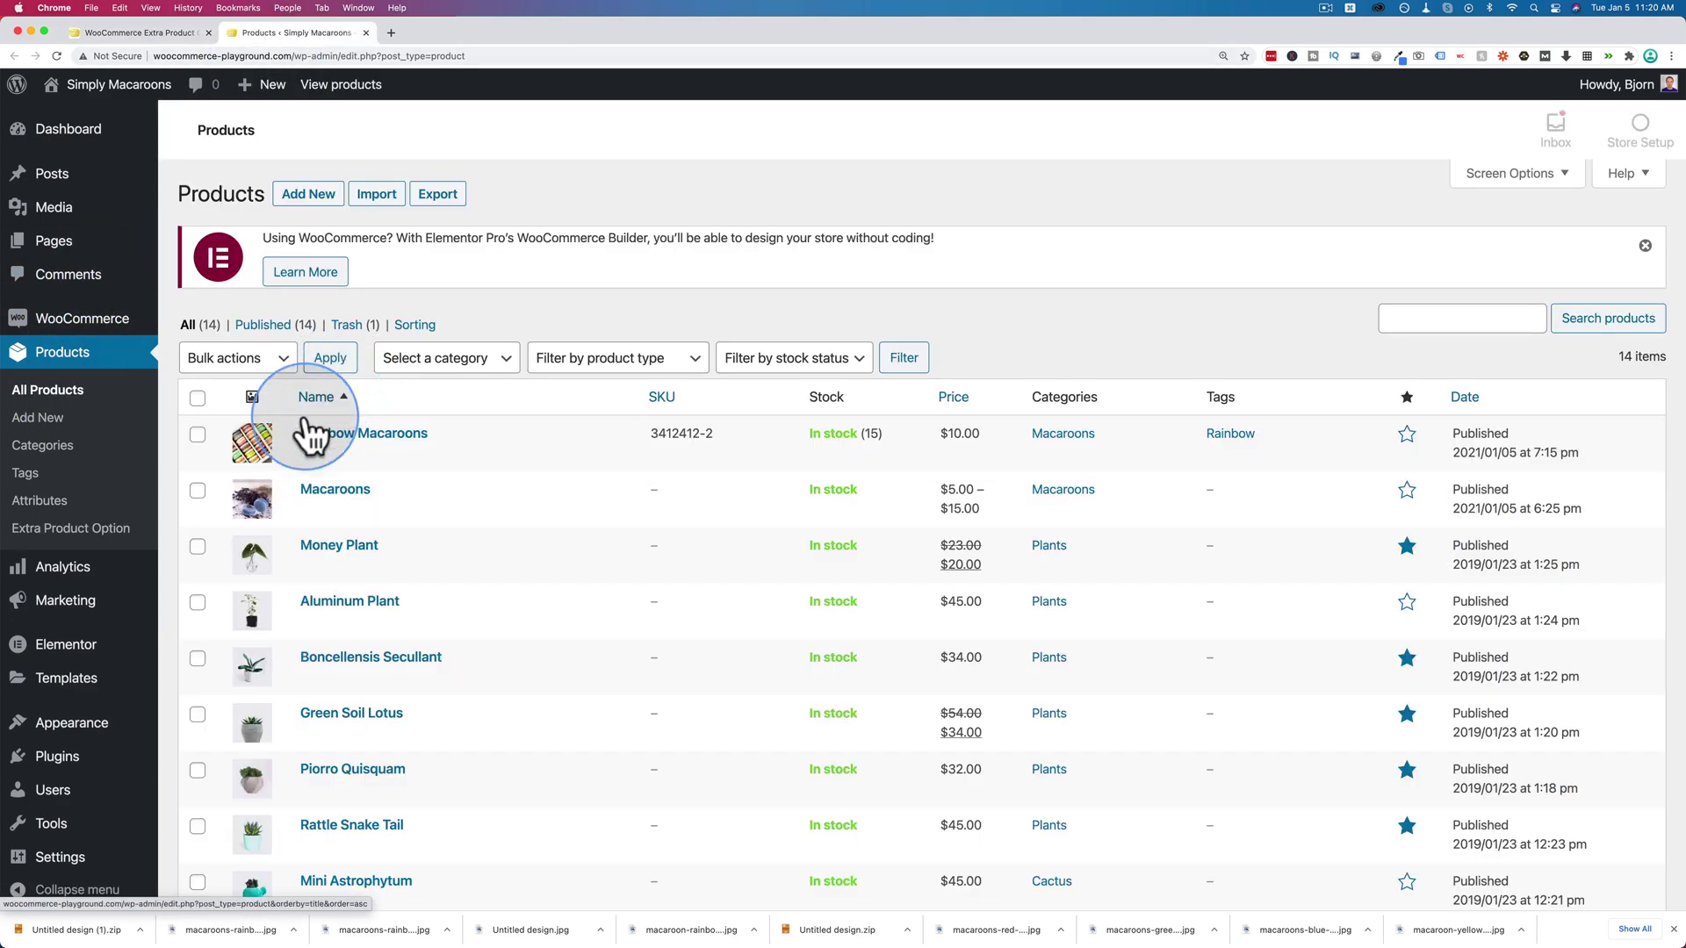
left_click(504, 454)
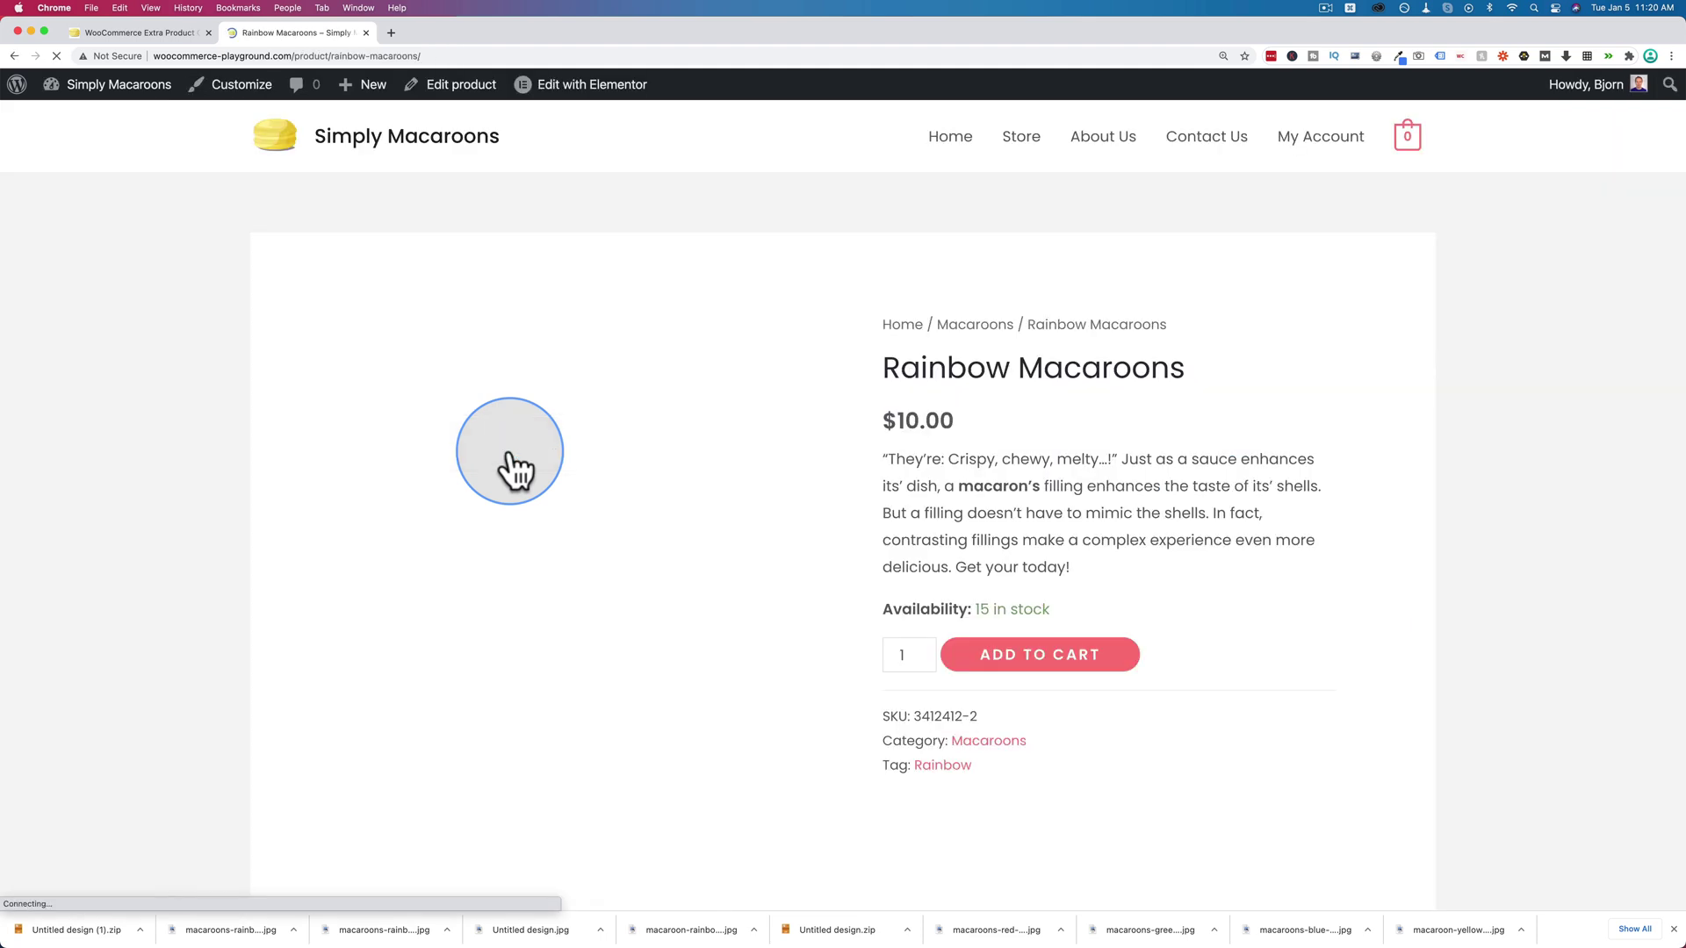
Browse the Rainbow Macaroons page, switch its main photo, and return to the options settings.
scroll(1193, 330, "down", 3)
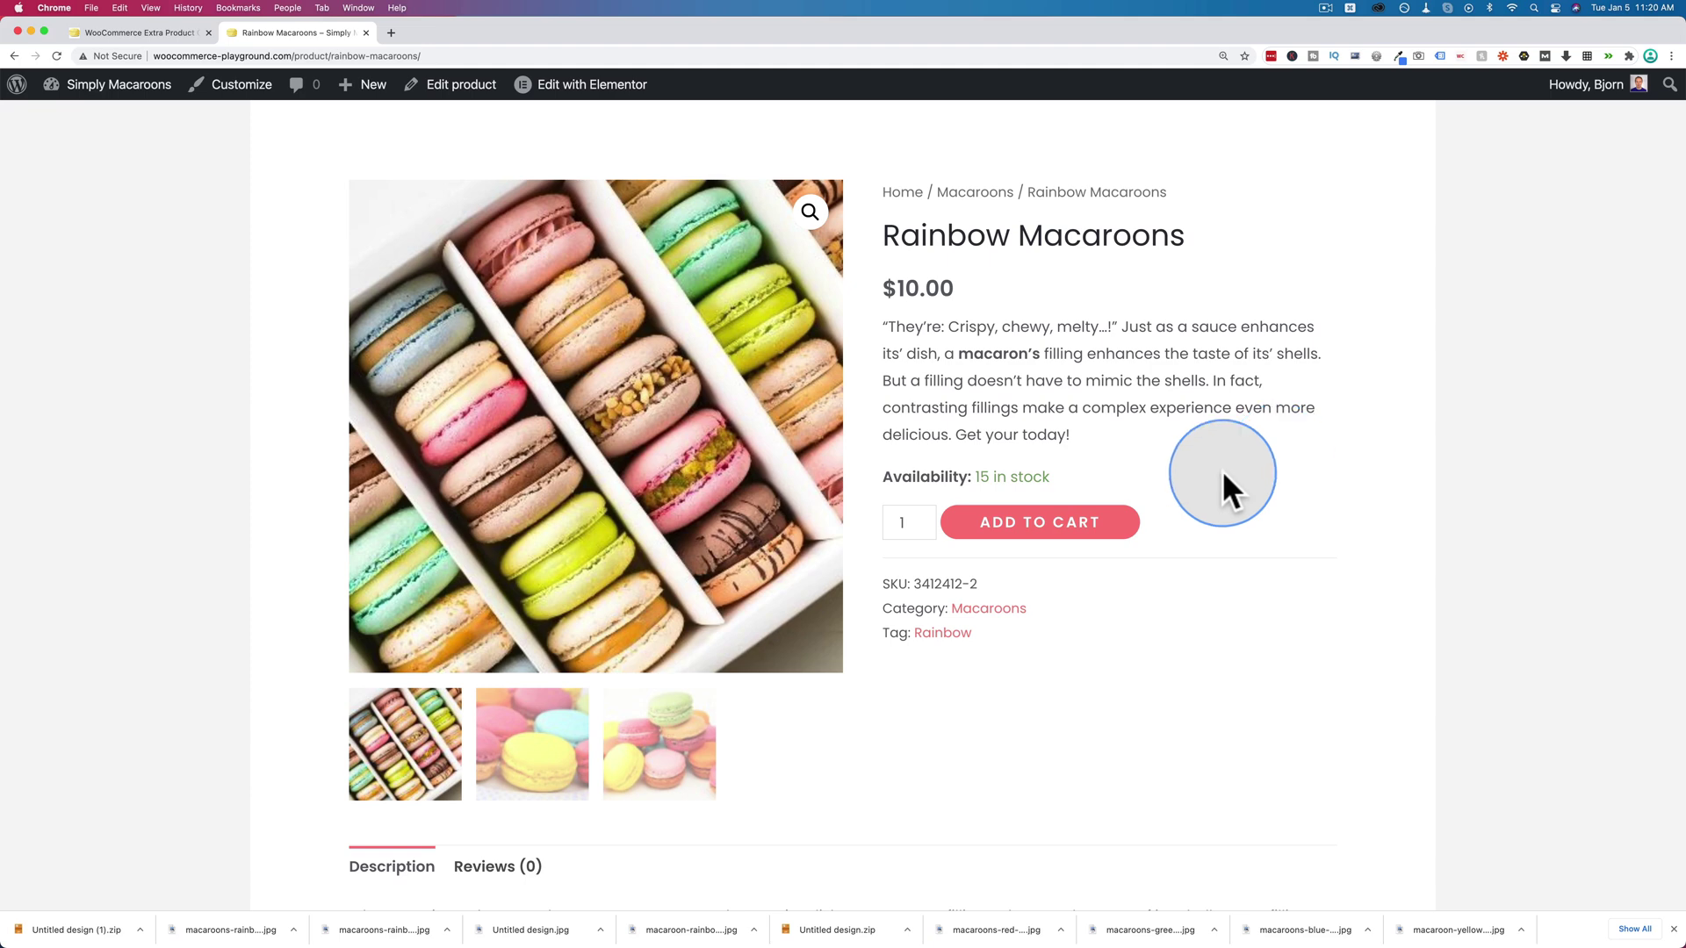
scroll(1031, 718, "down", 1)
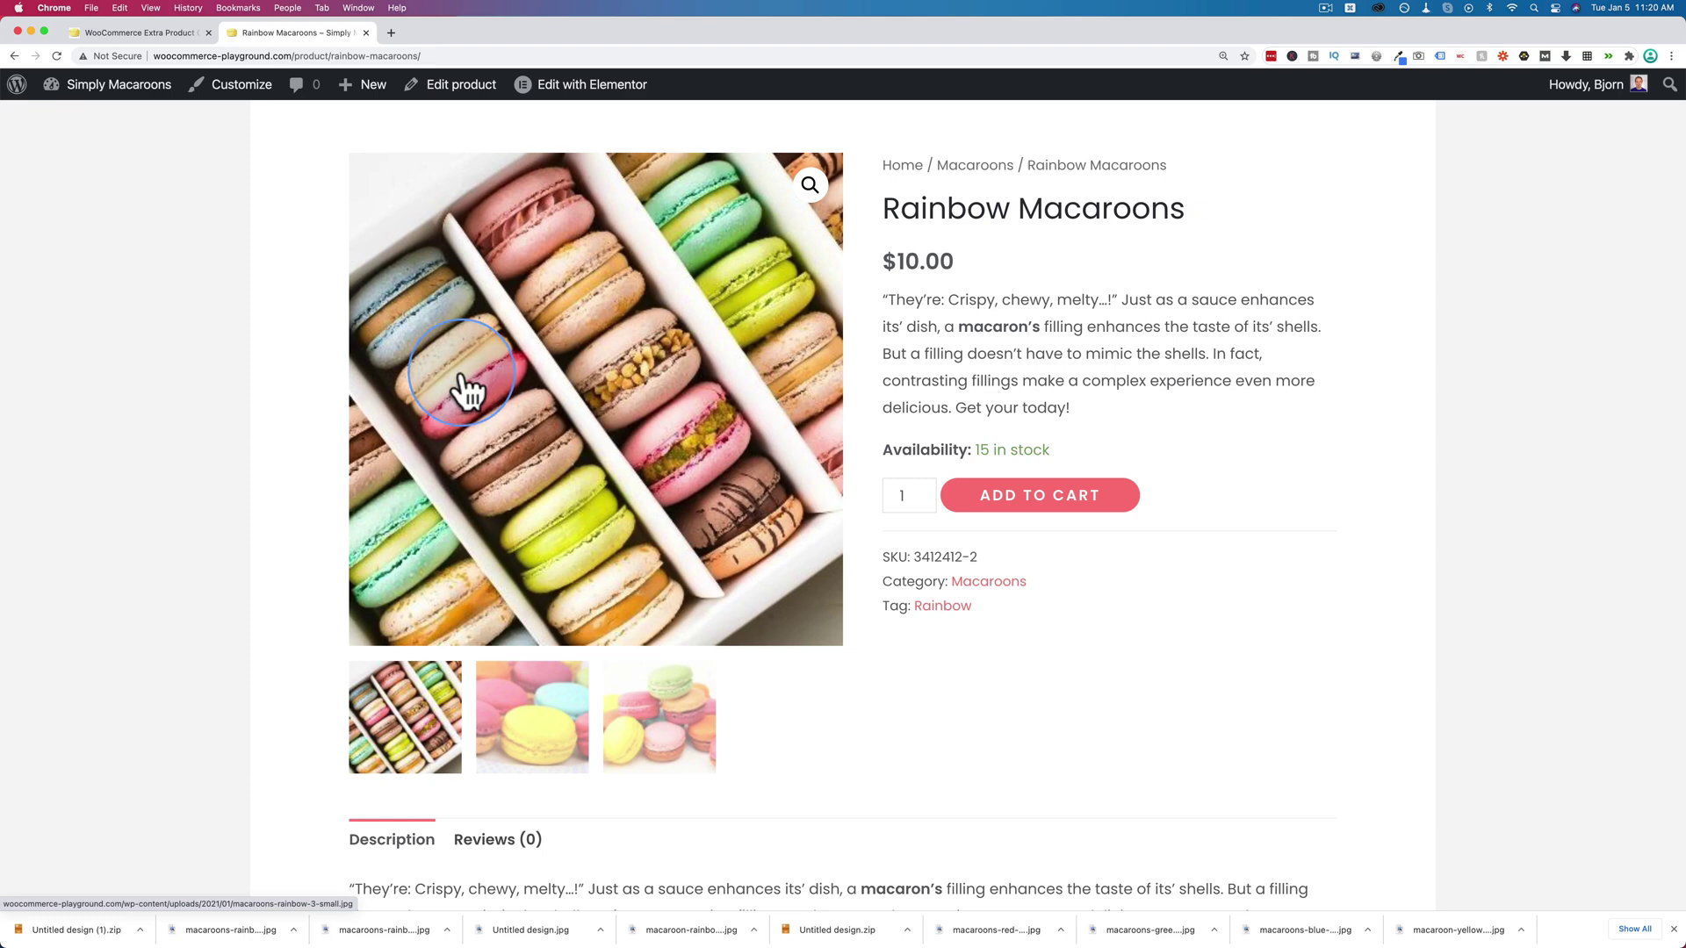
left_click(706, 760)
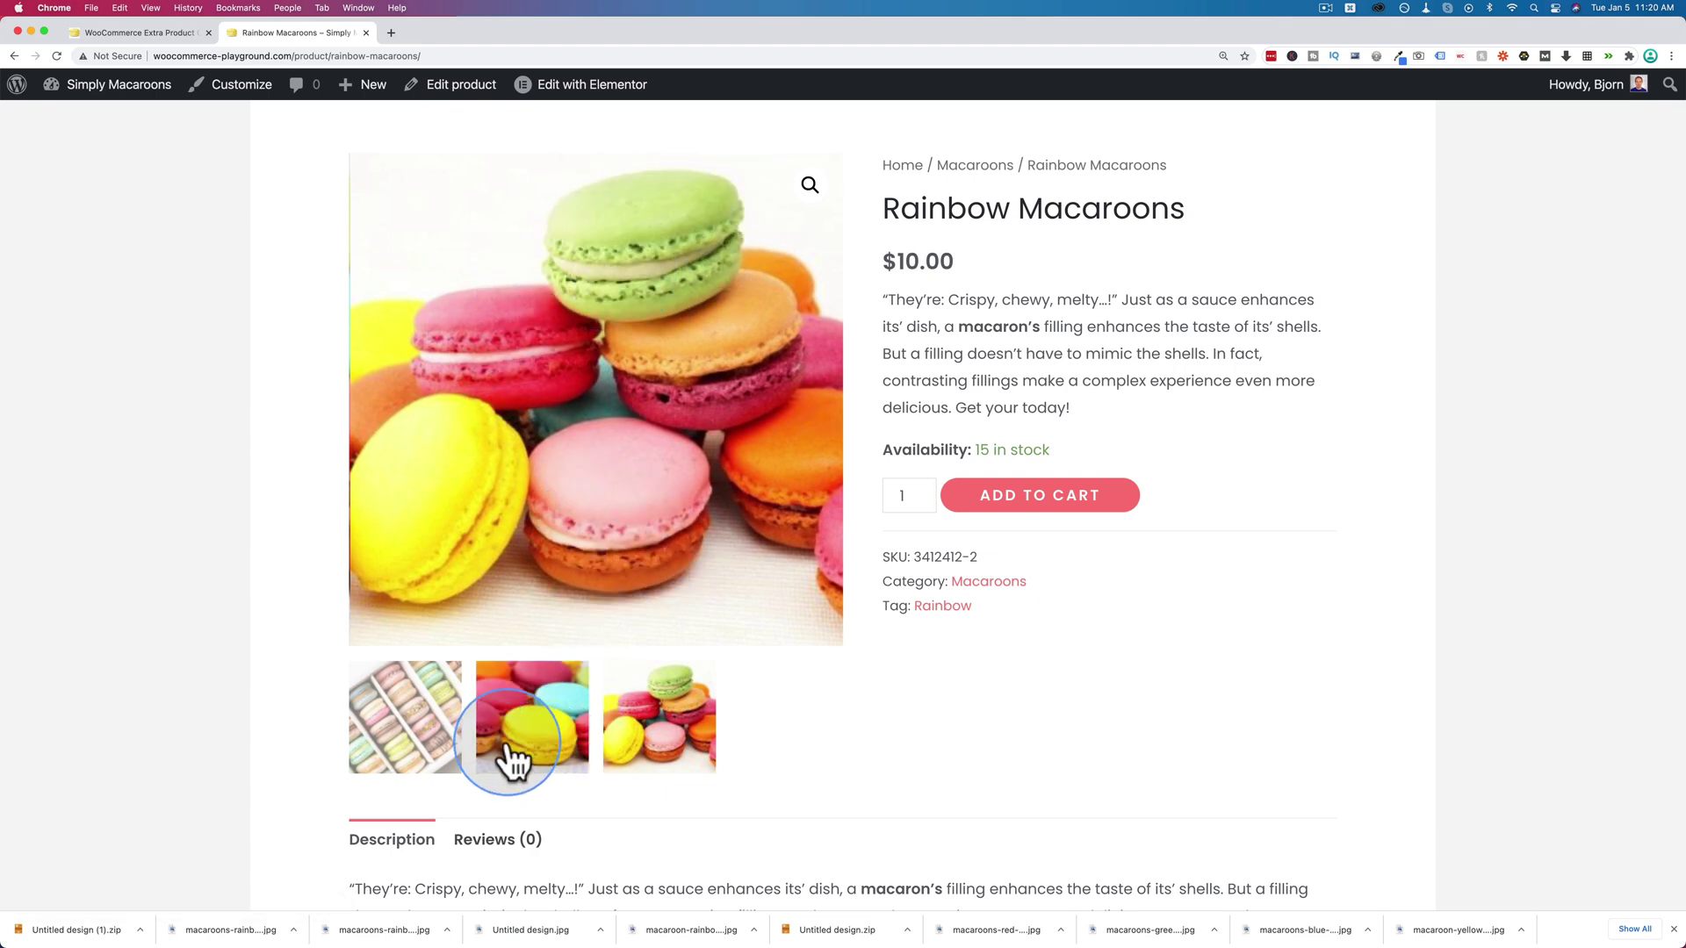
left_click(134, 33)
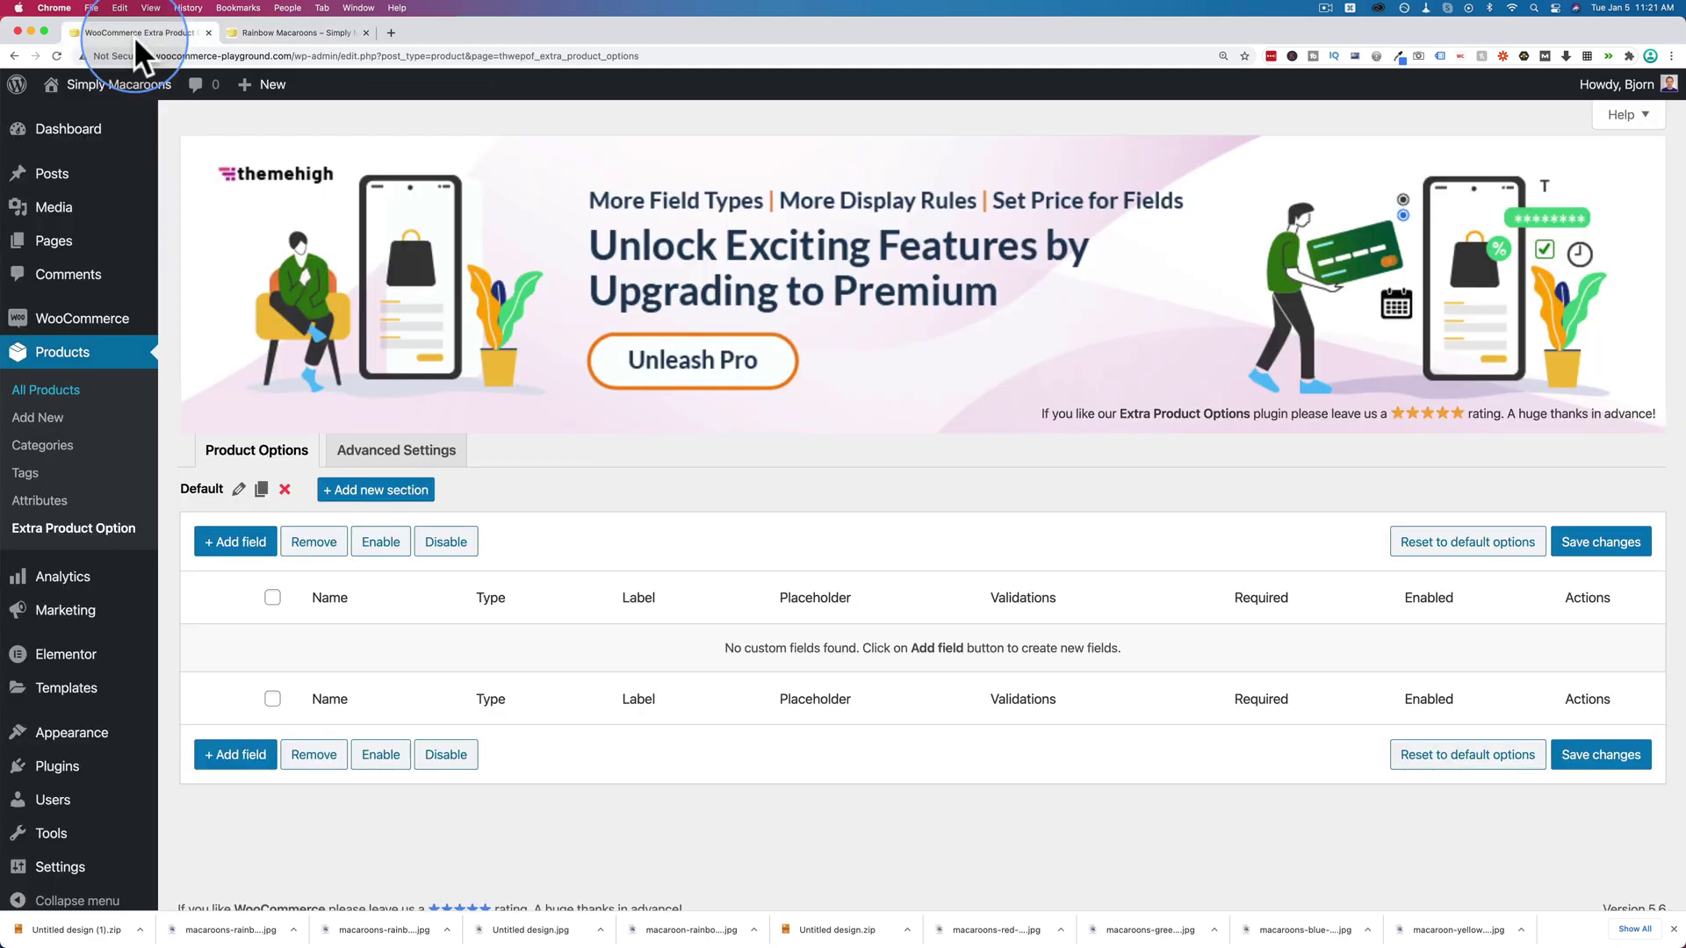
Add a new custom product field with Text as its type.
scroll(507, 497, "down", 1)
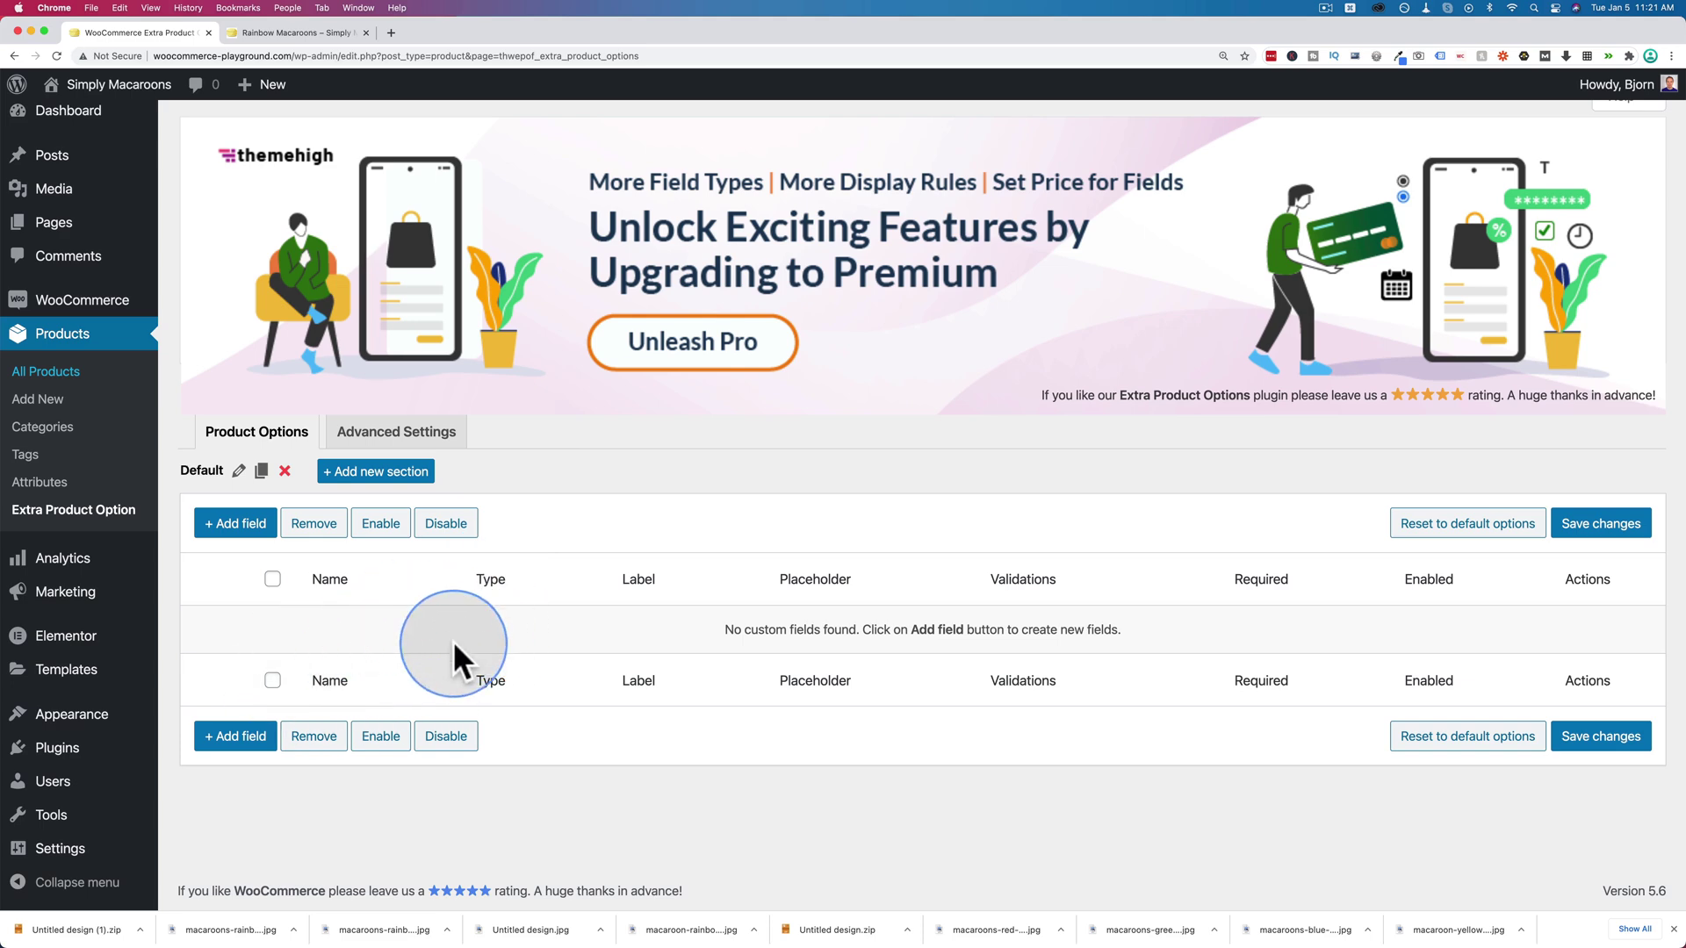
left_click(235, 527)
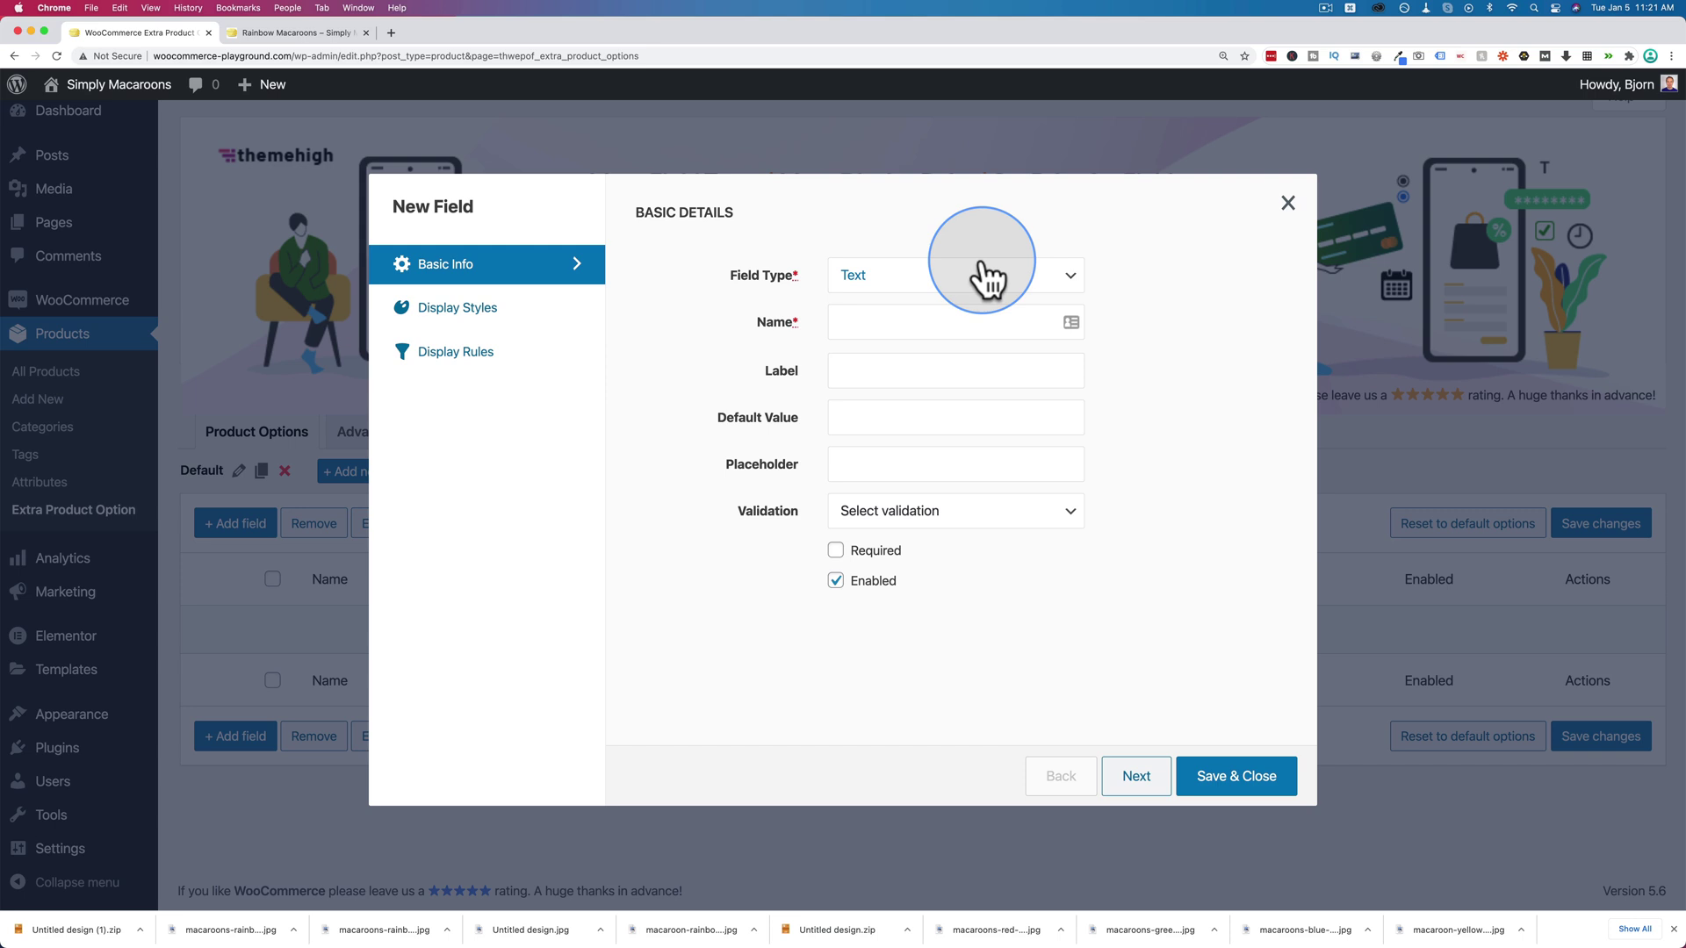
left_click(1005, 286)
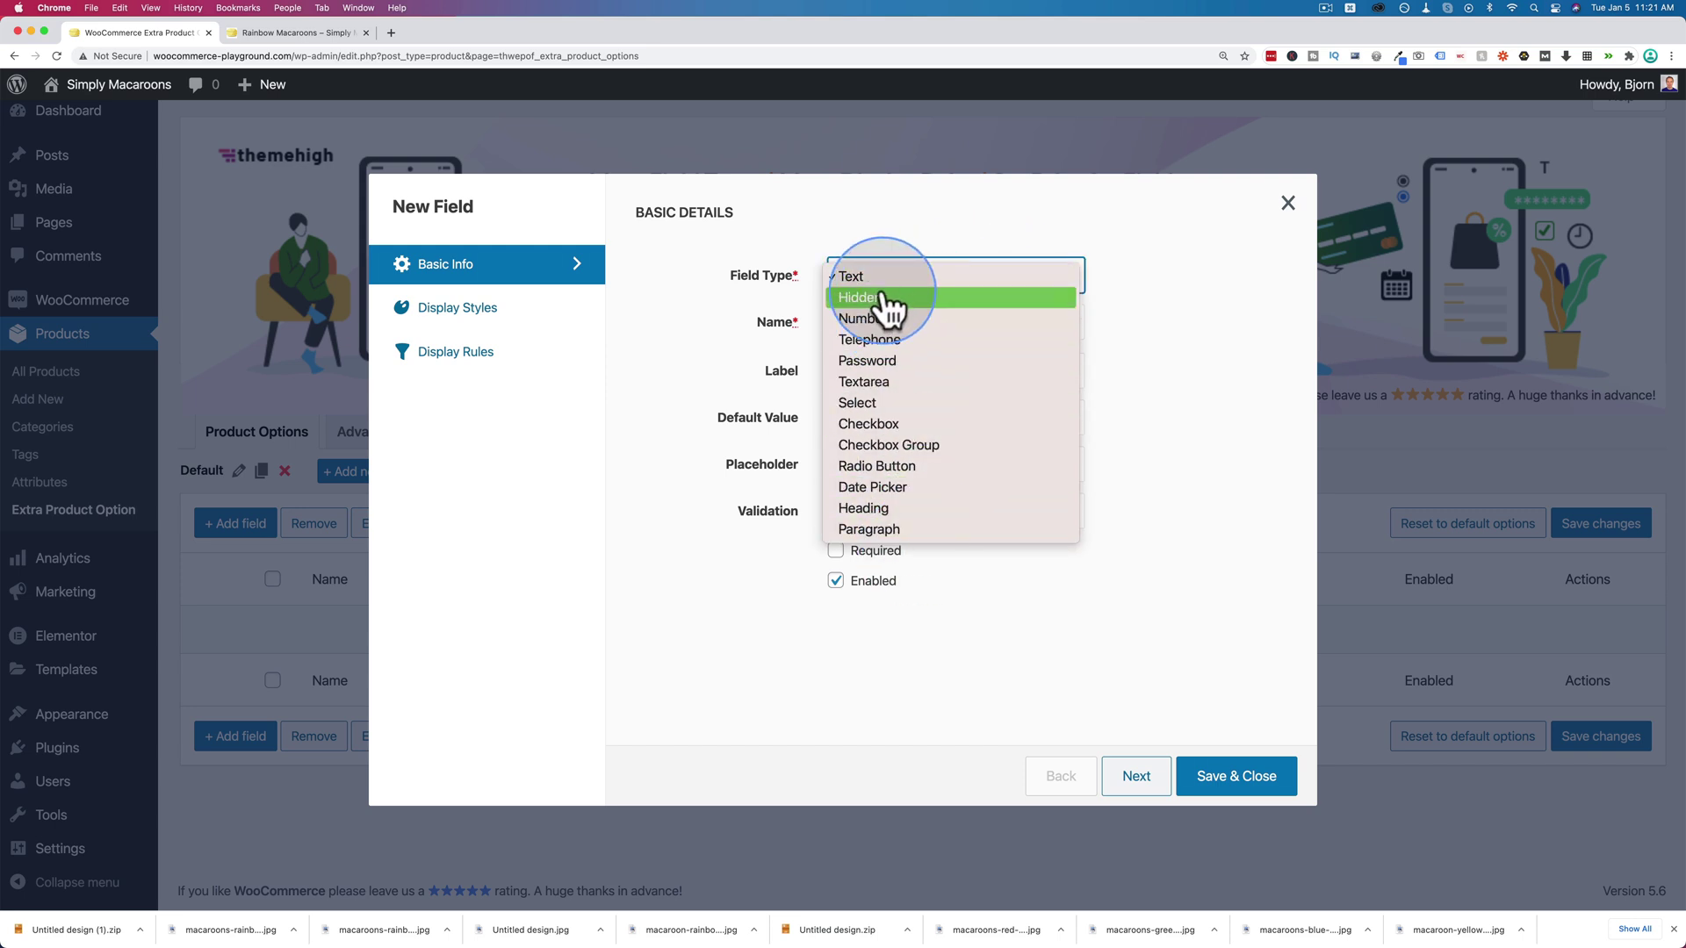
left_click(708, 327)
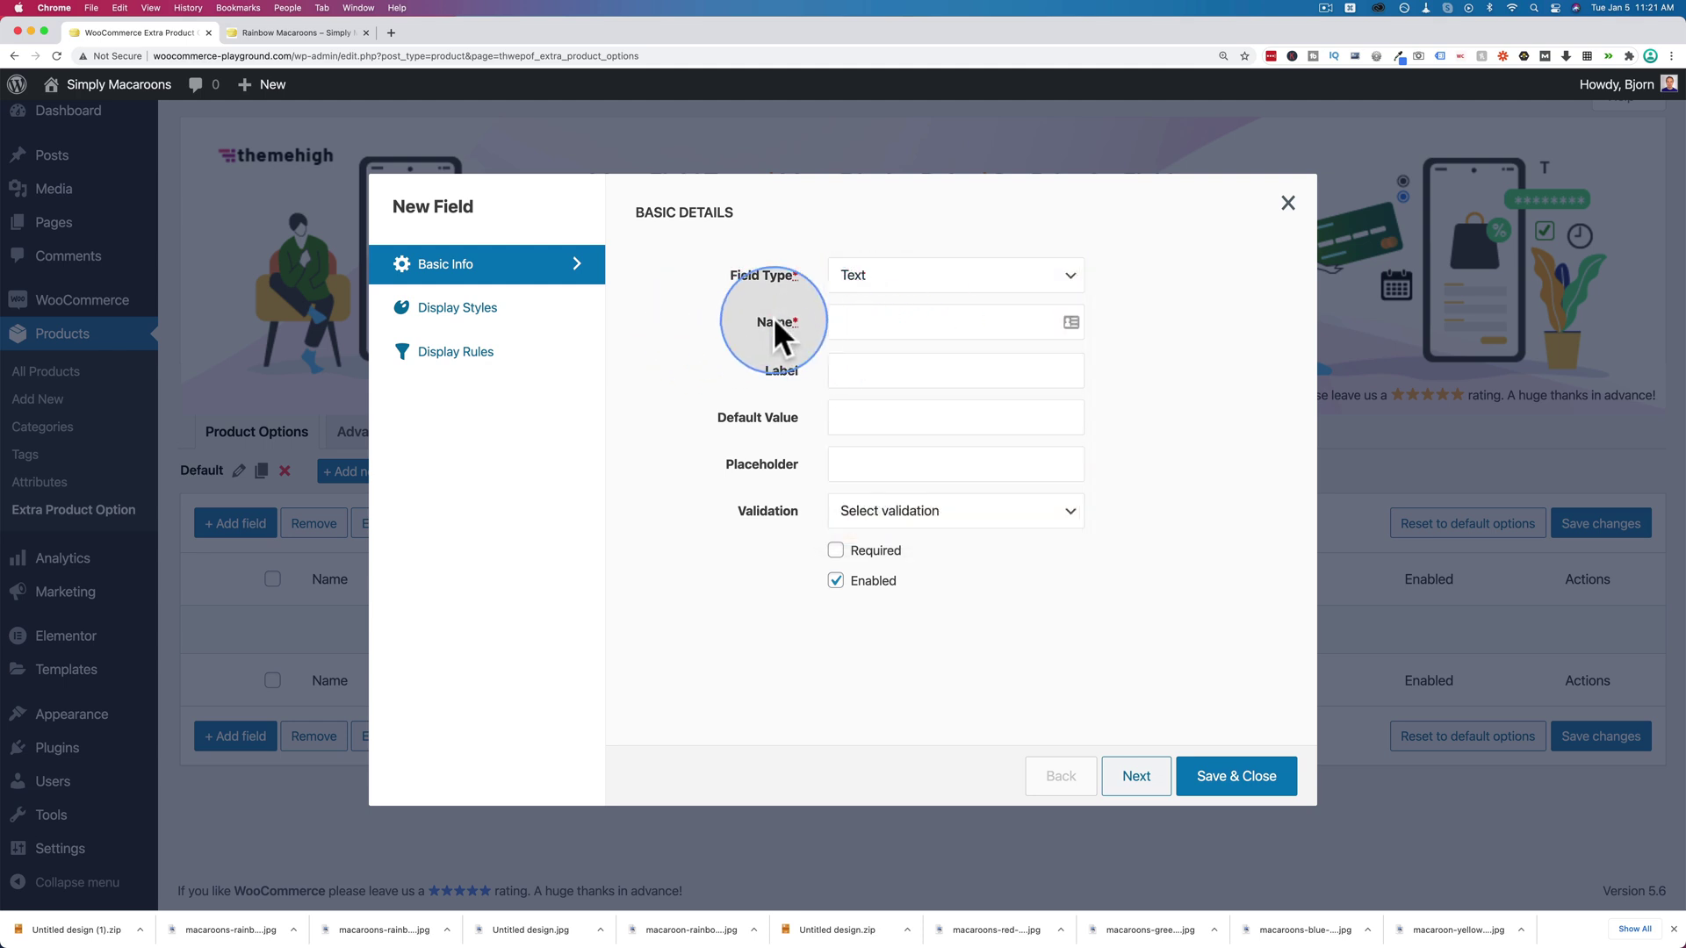
Name the field top_color, label it Top Half Color, and paste the placeholder question.
left_click(866, 326)
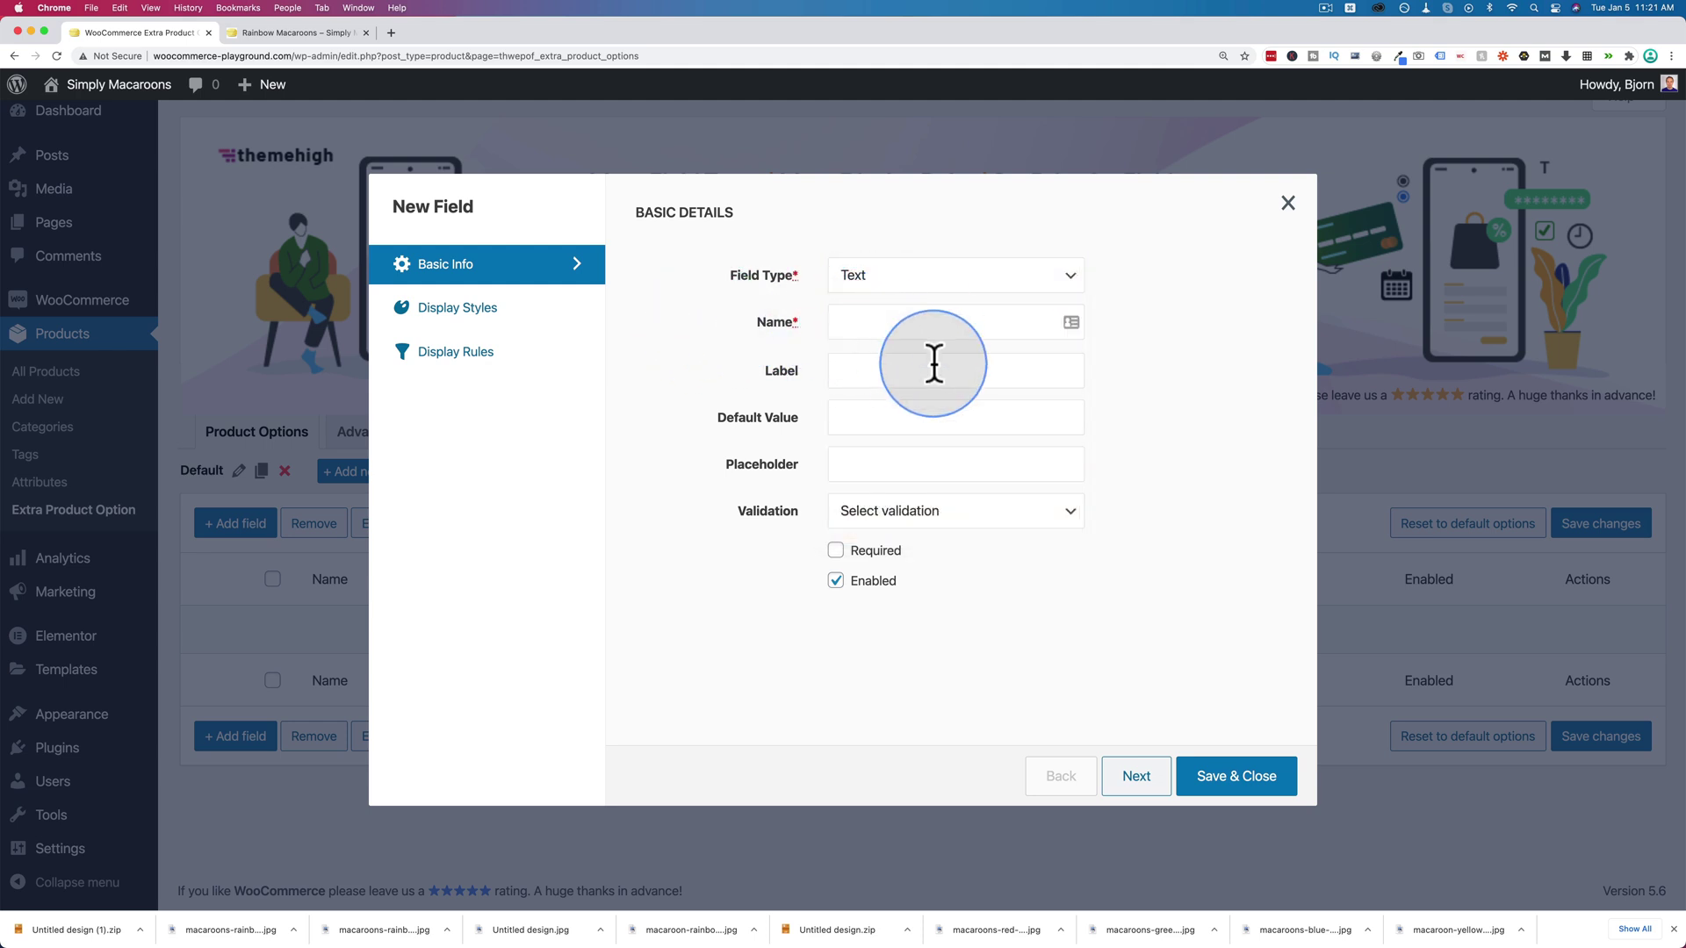
type("top_color")
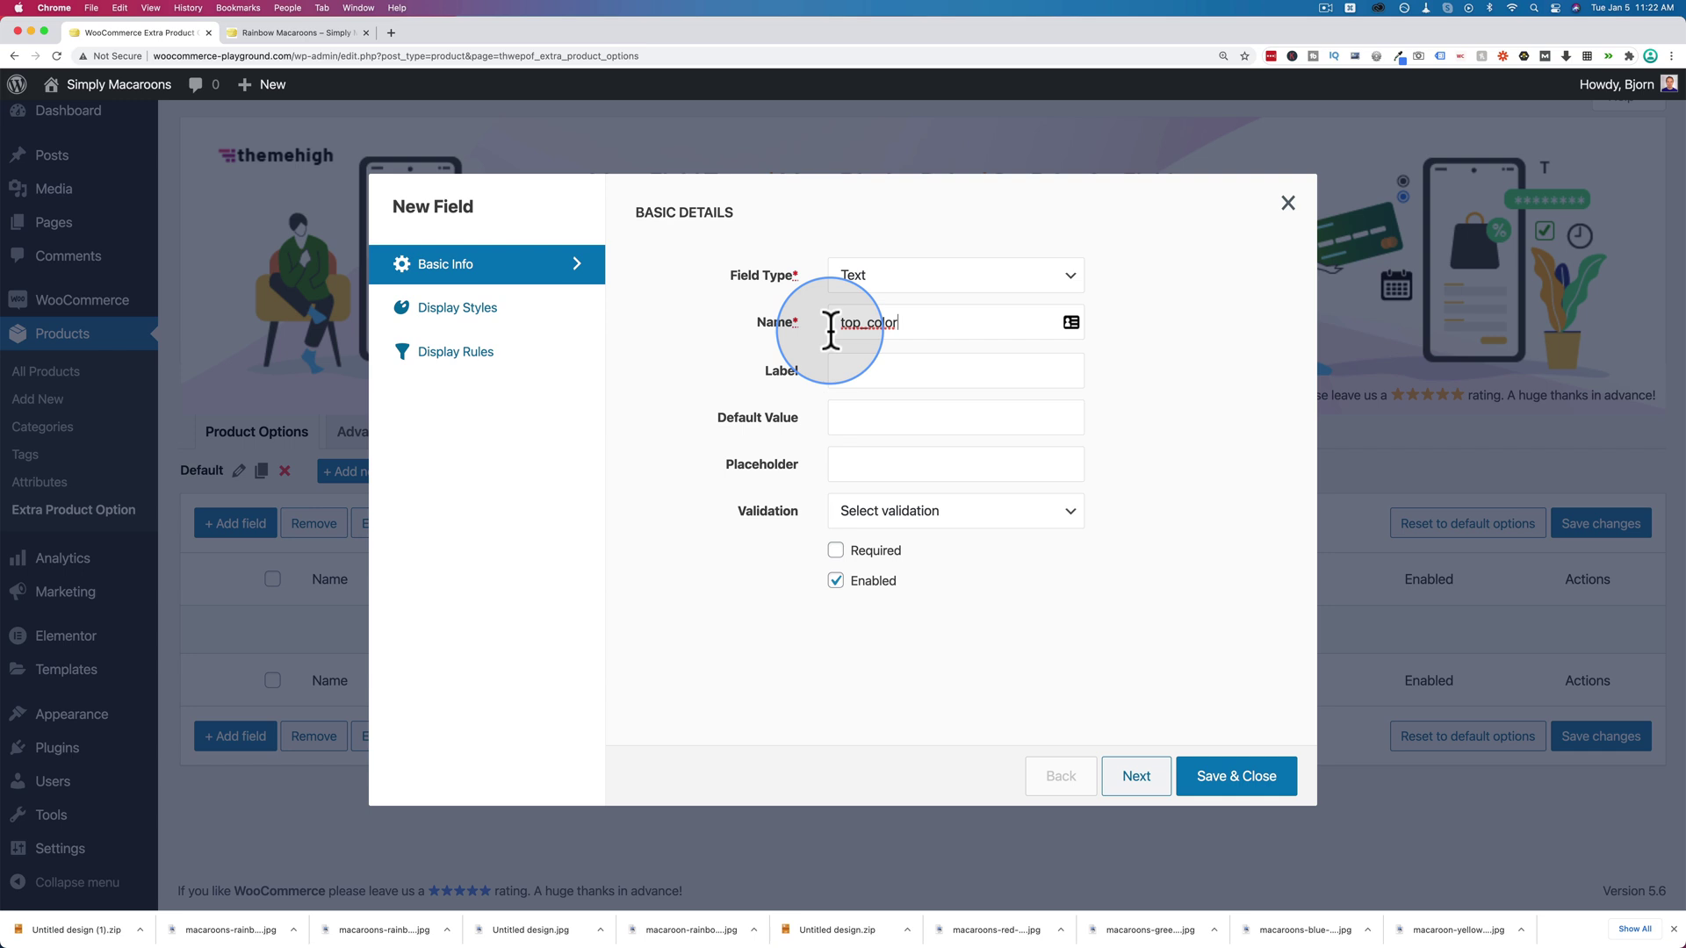
left_click(849, 370)
type("Top Half Color")
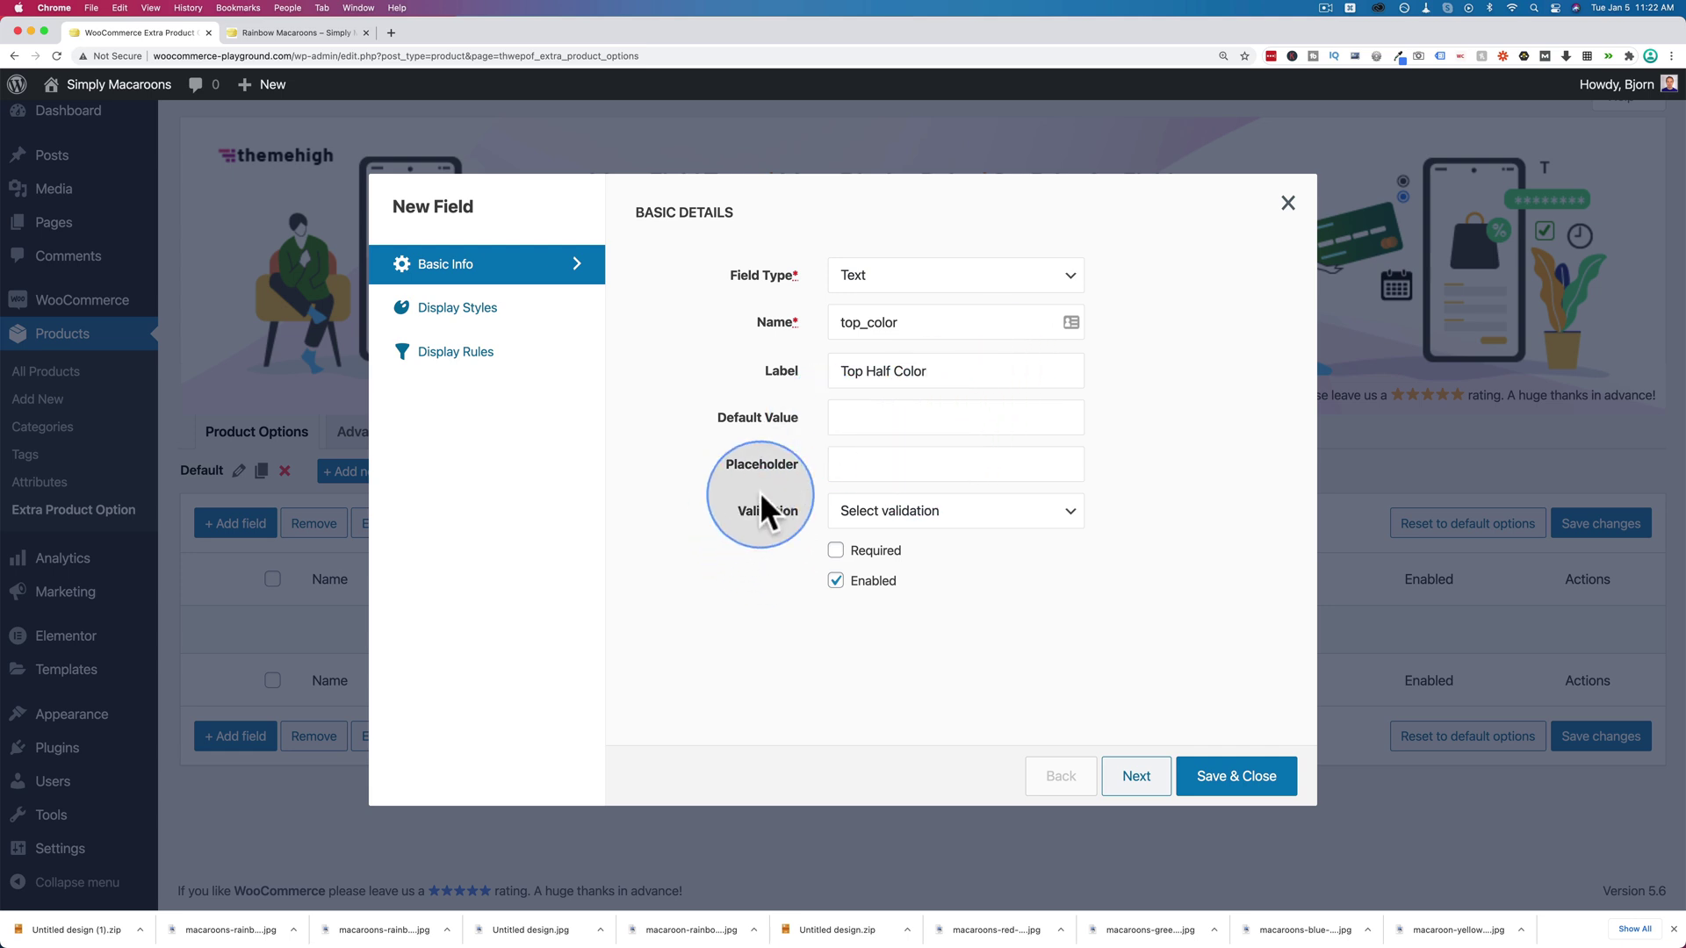
left_click(862, 470)
type("What do you want the color of the top half of your macaroon to be?")
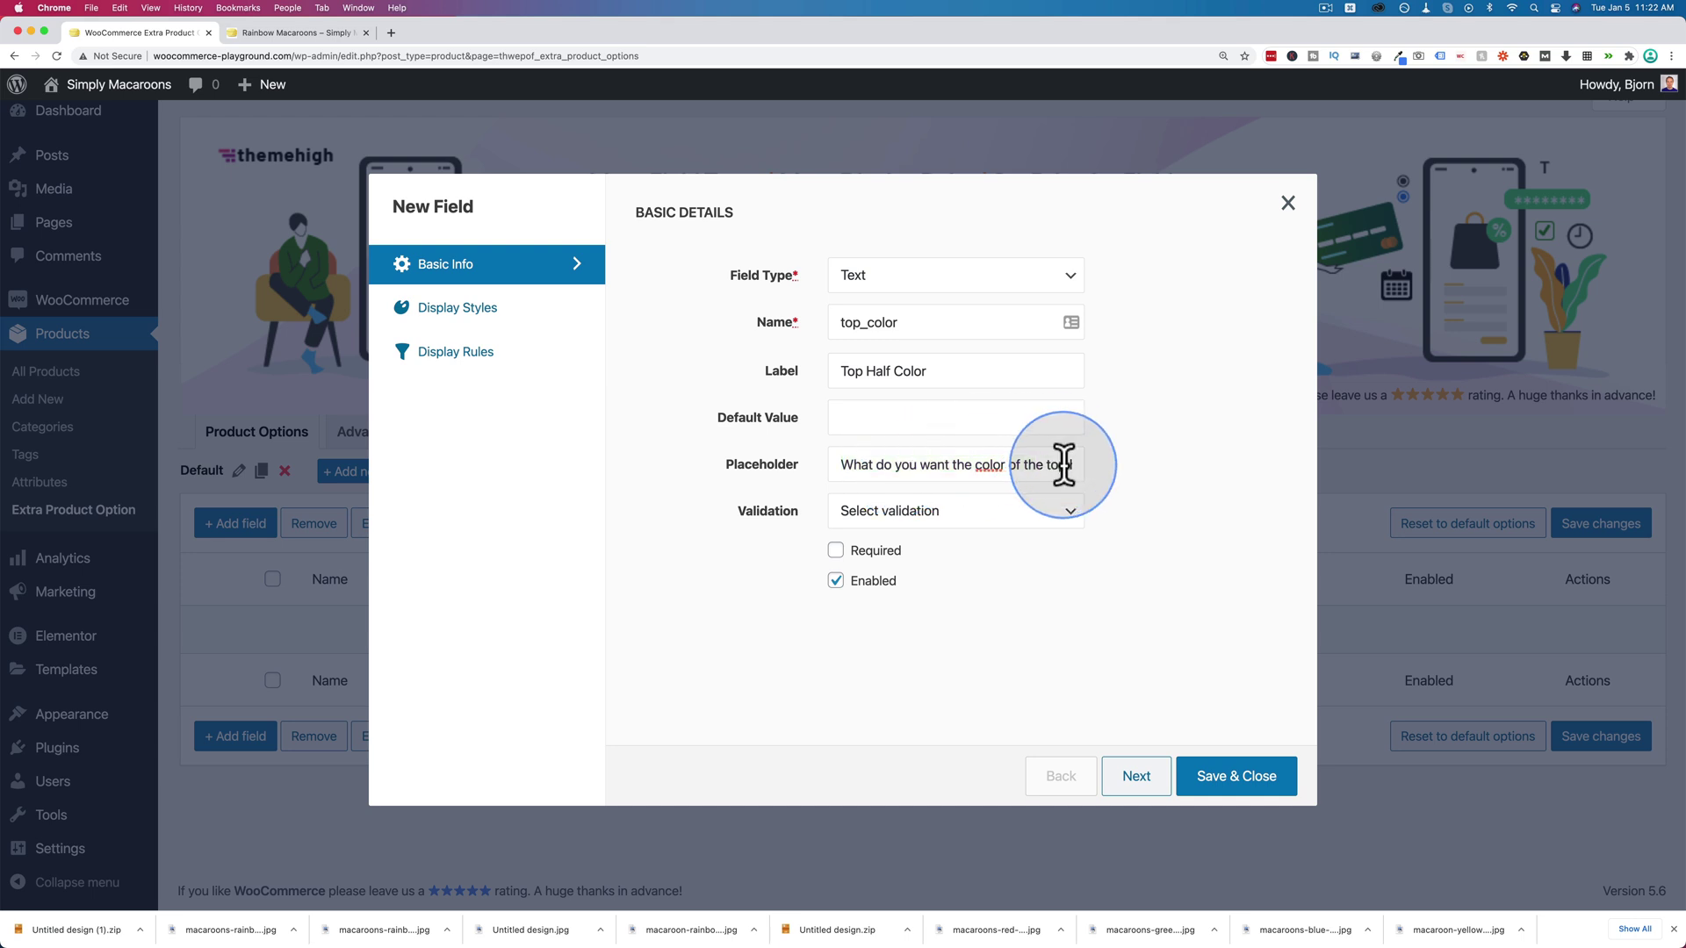
left_click_drag(1073, 466, 1080, 463)
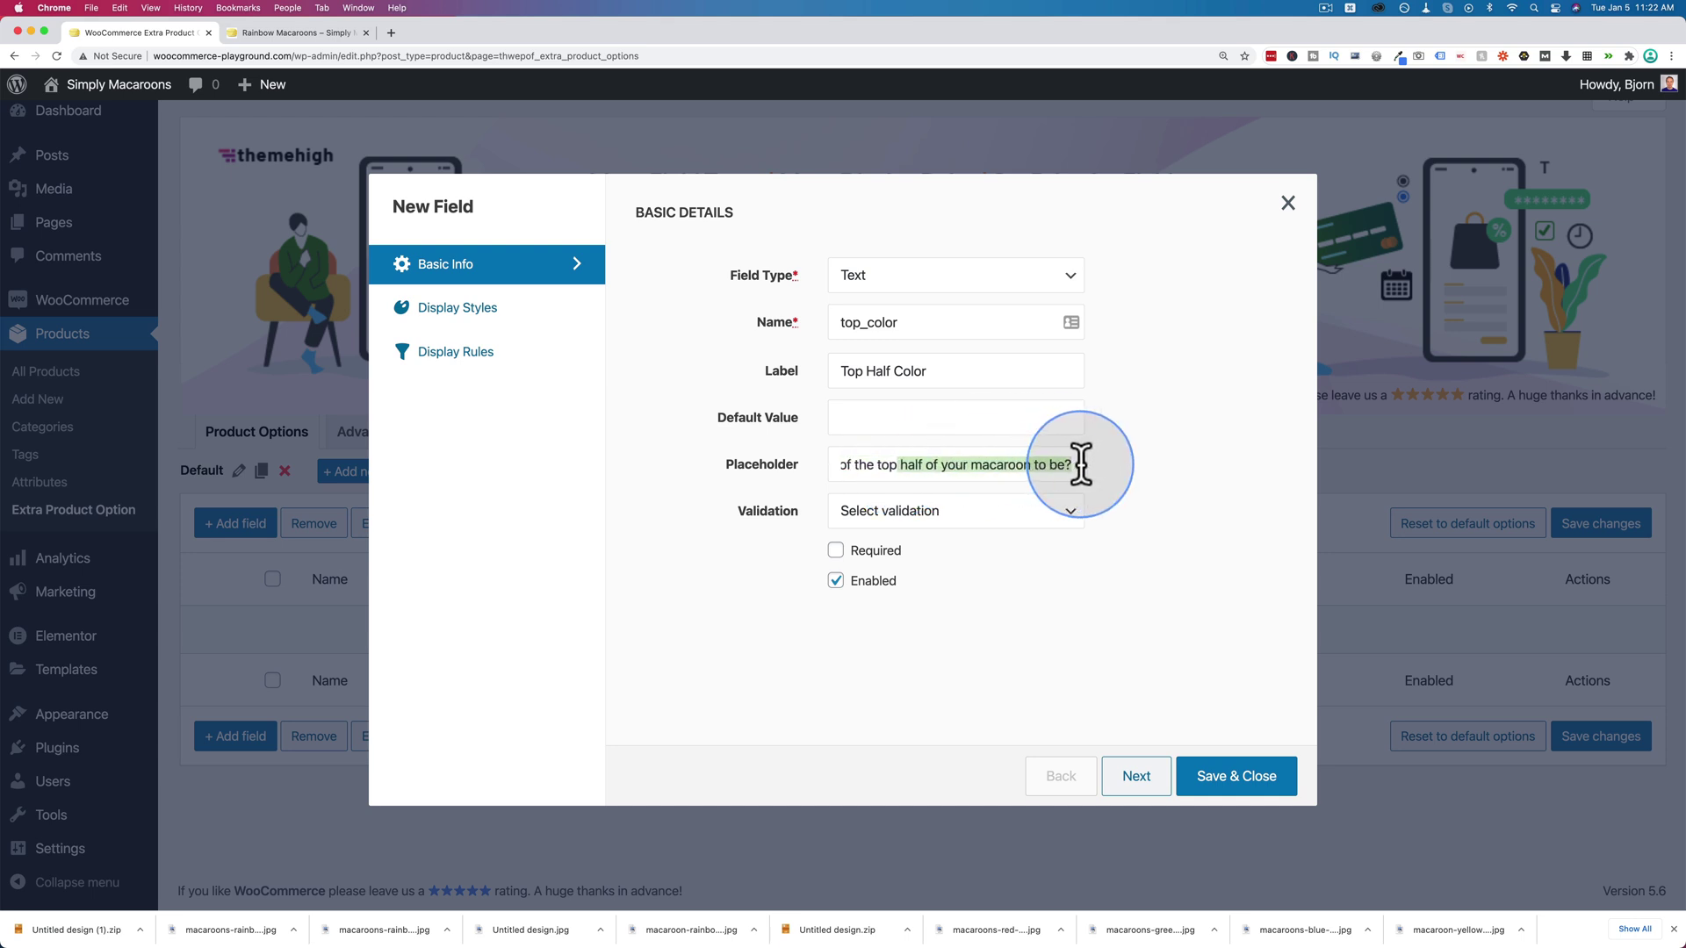
Leave the field without validation and mark it required.
left_click(1078, 527)
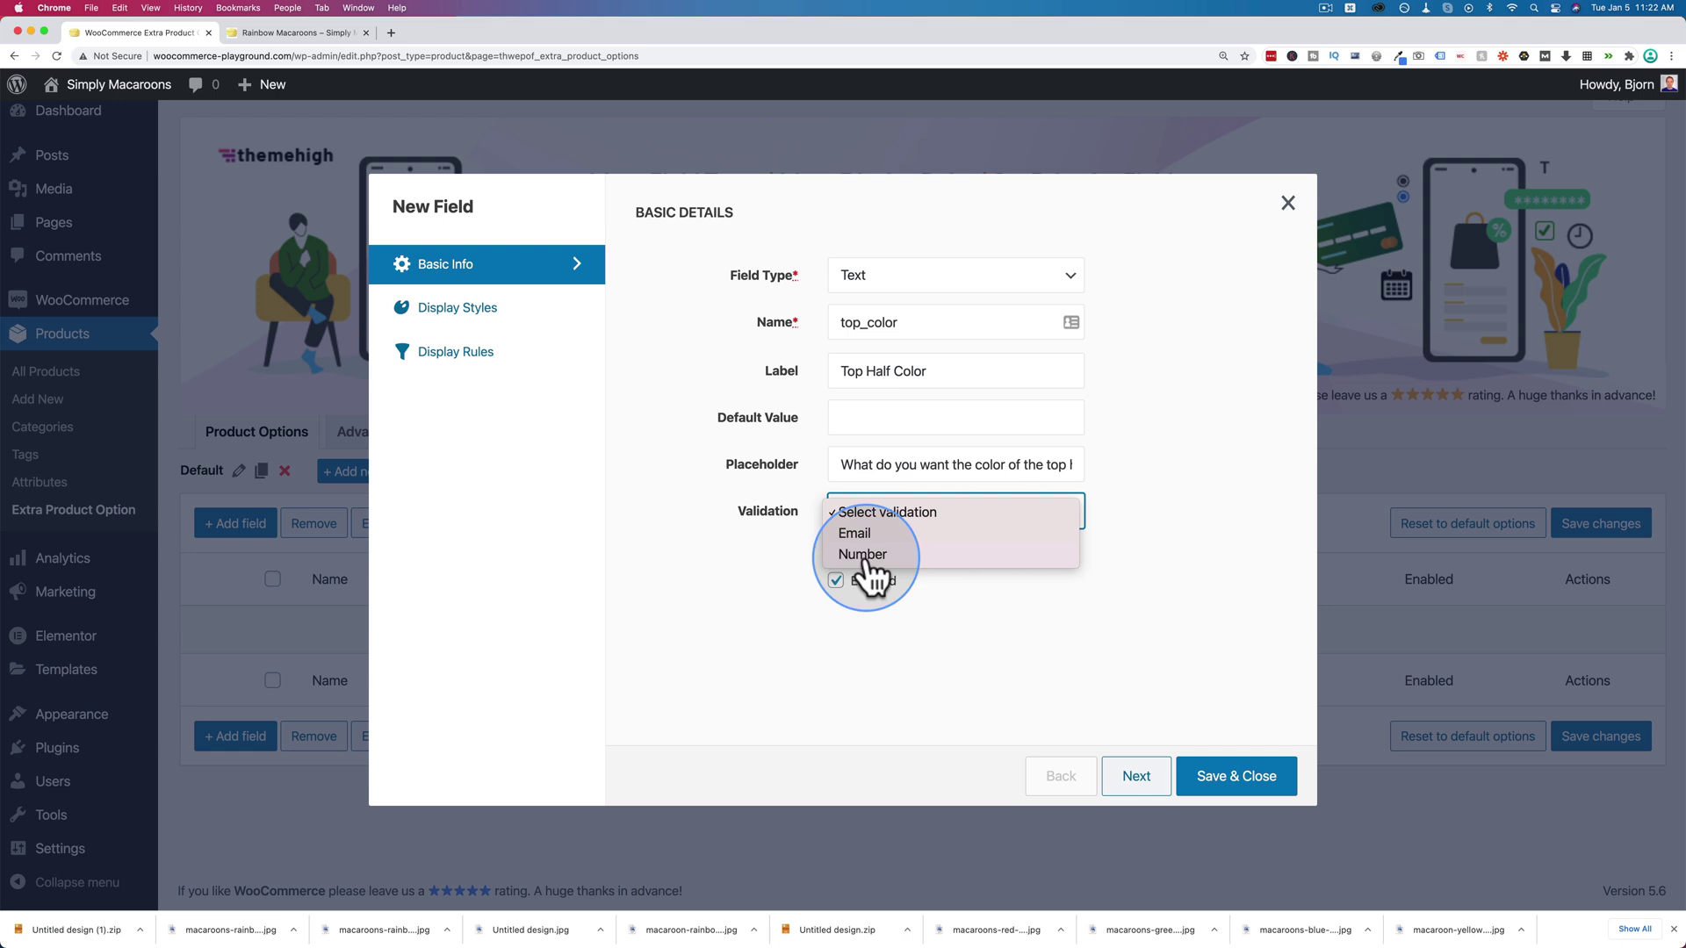
left_click(897, 513)
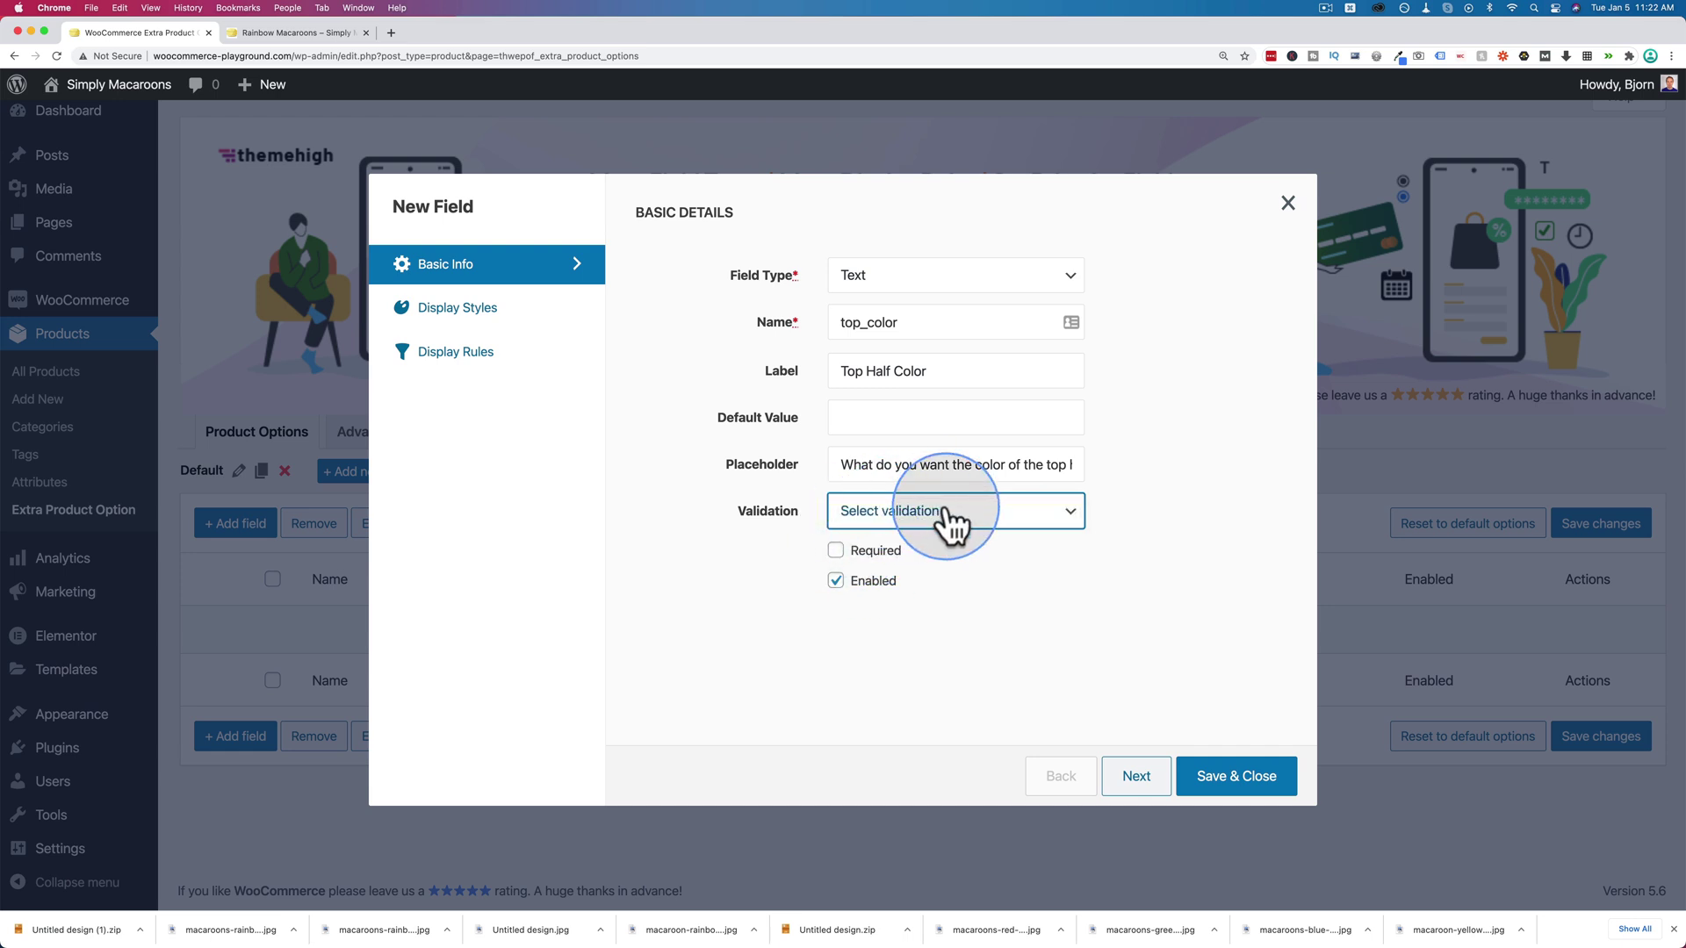
left_click(836, 552)
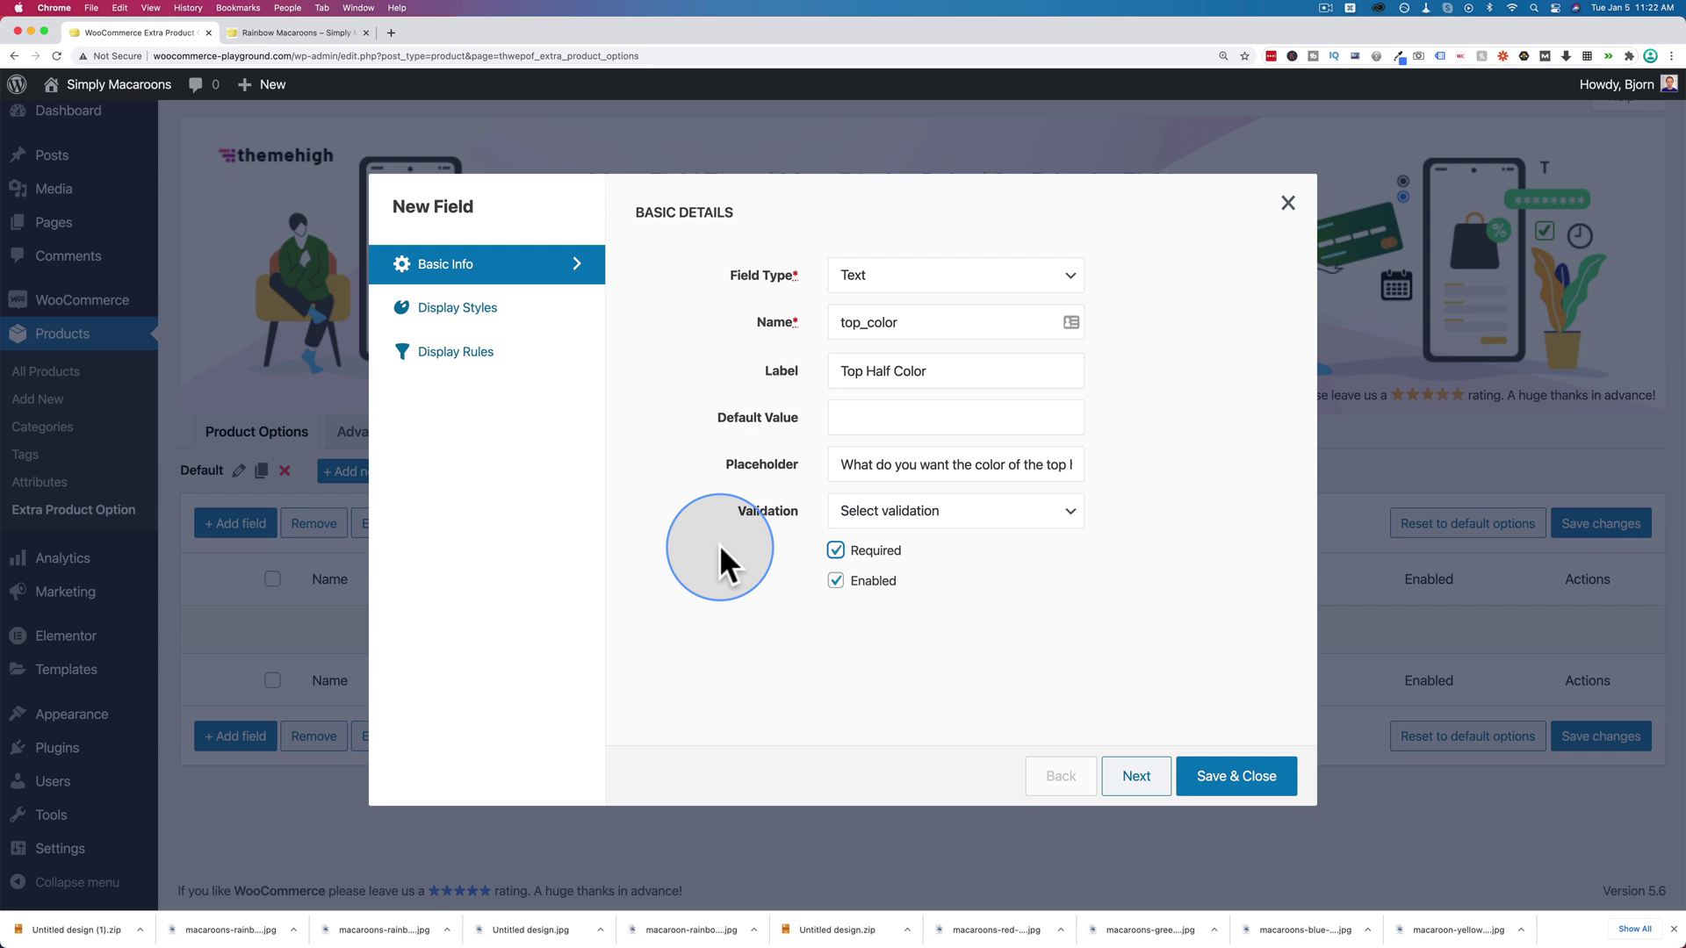
left_click(475, 317)
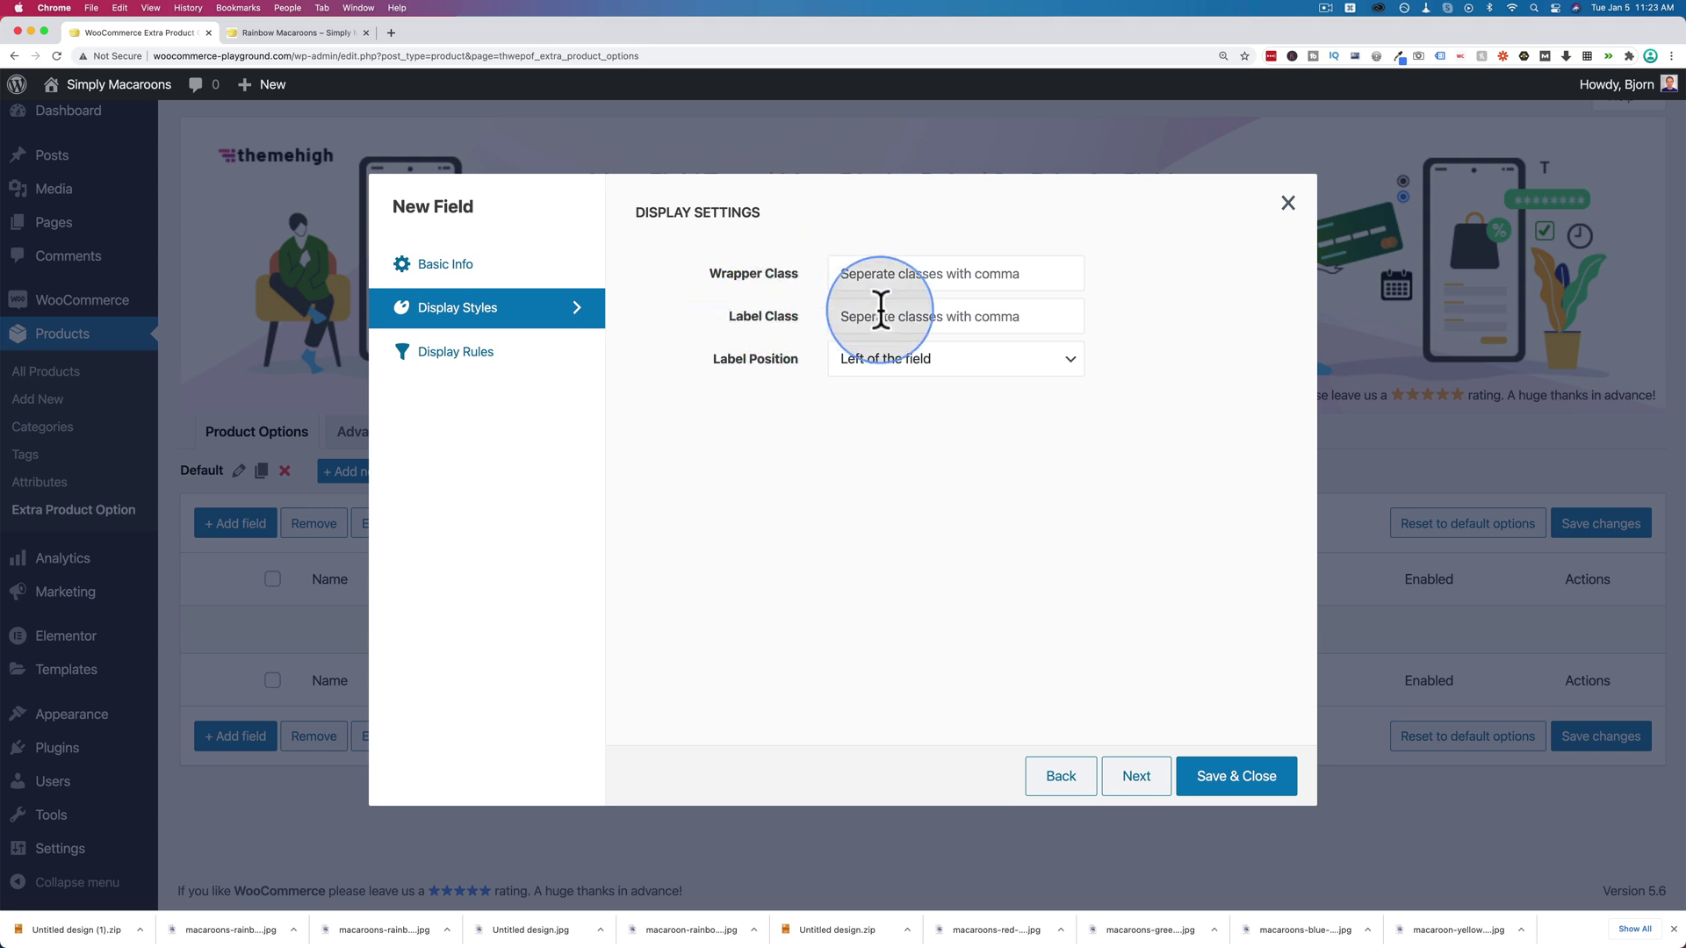
Place the field's label above the input.
left_click(875, 368)
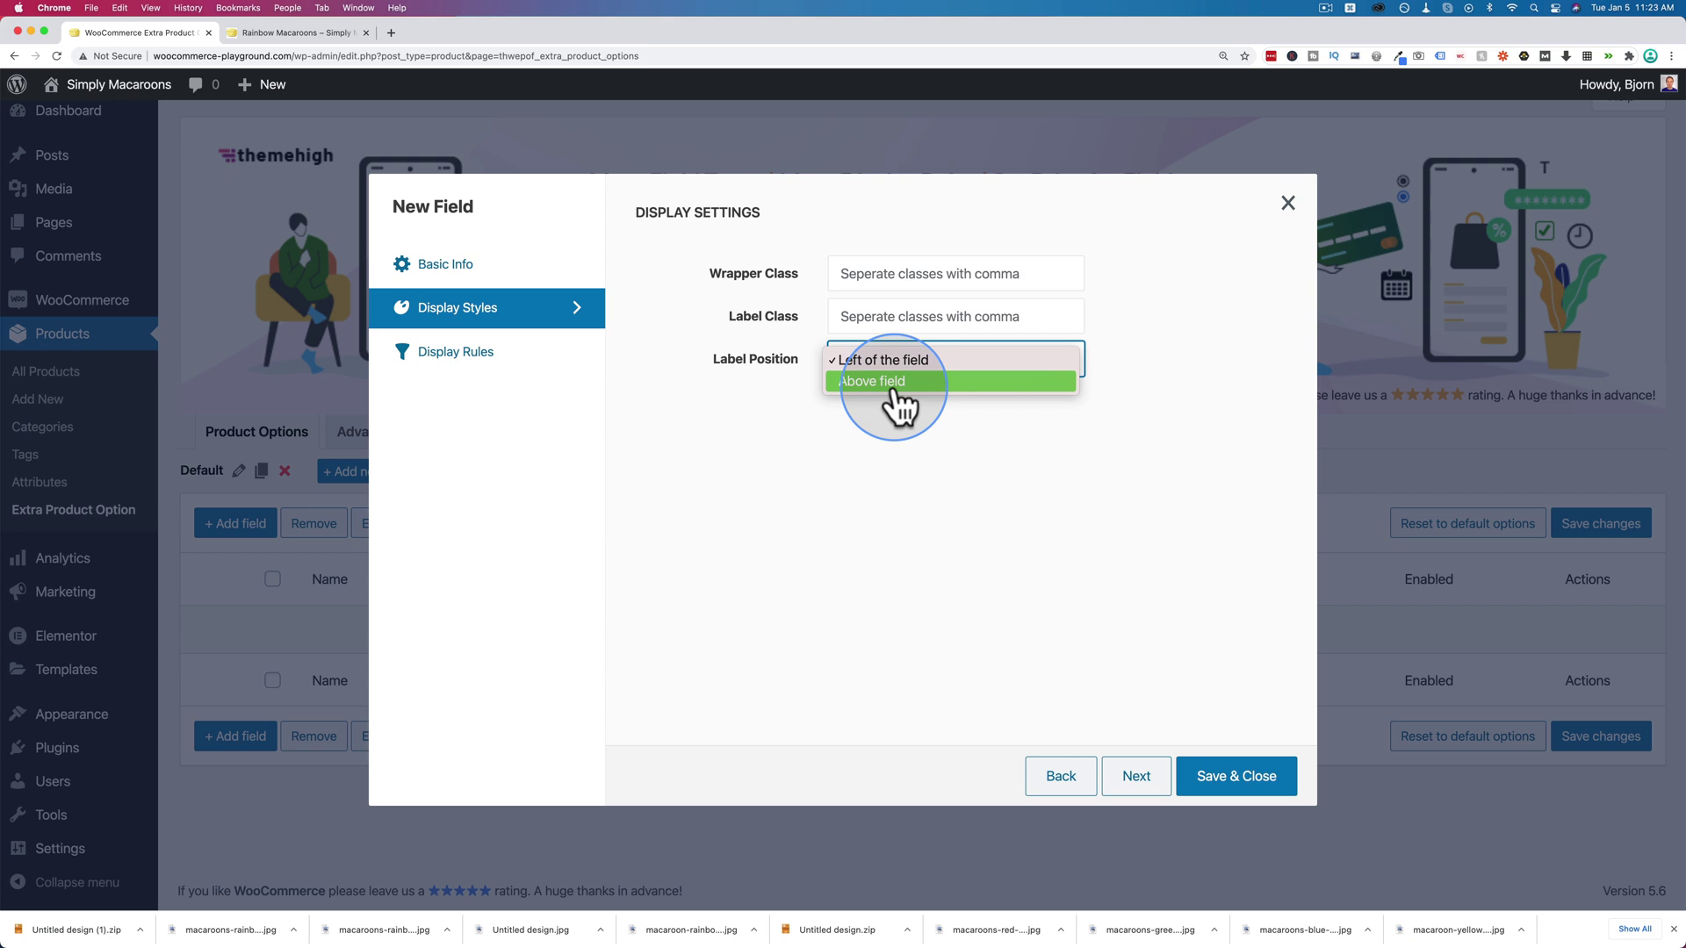
left_click(891, 385)
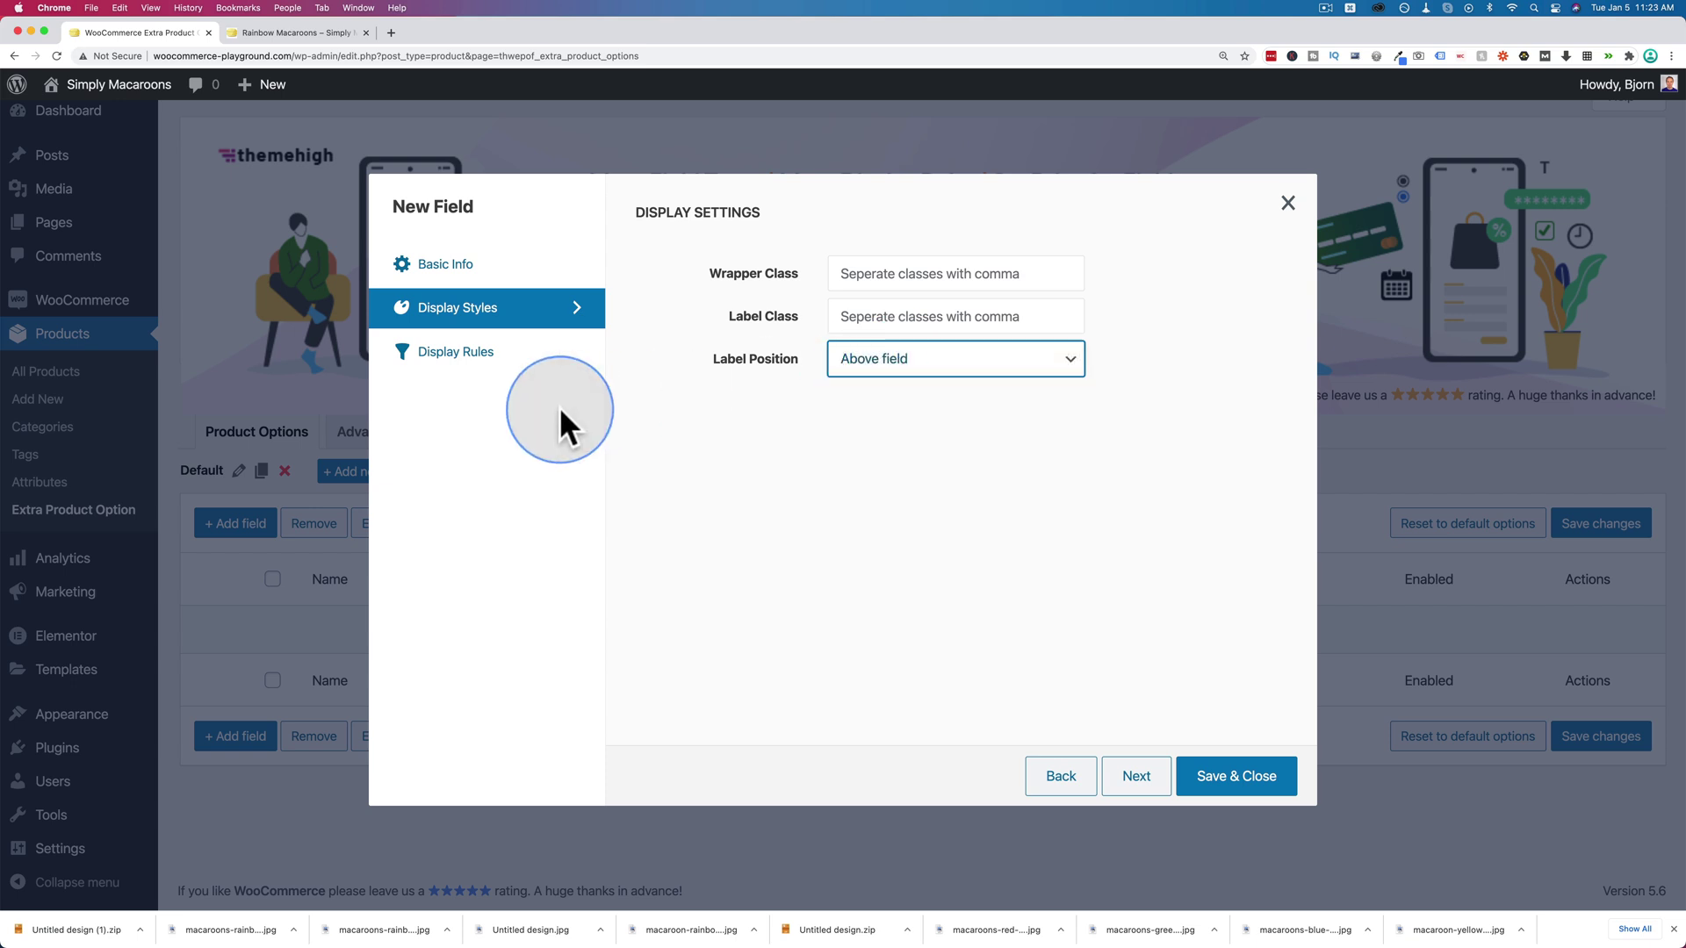
left_click(481, 362)
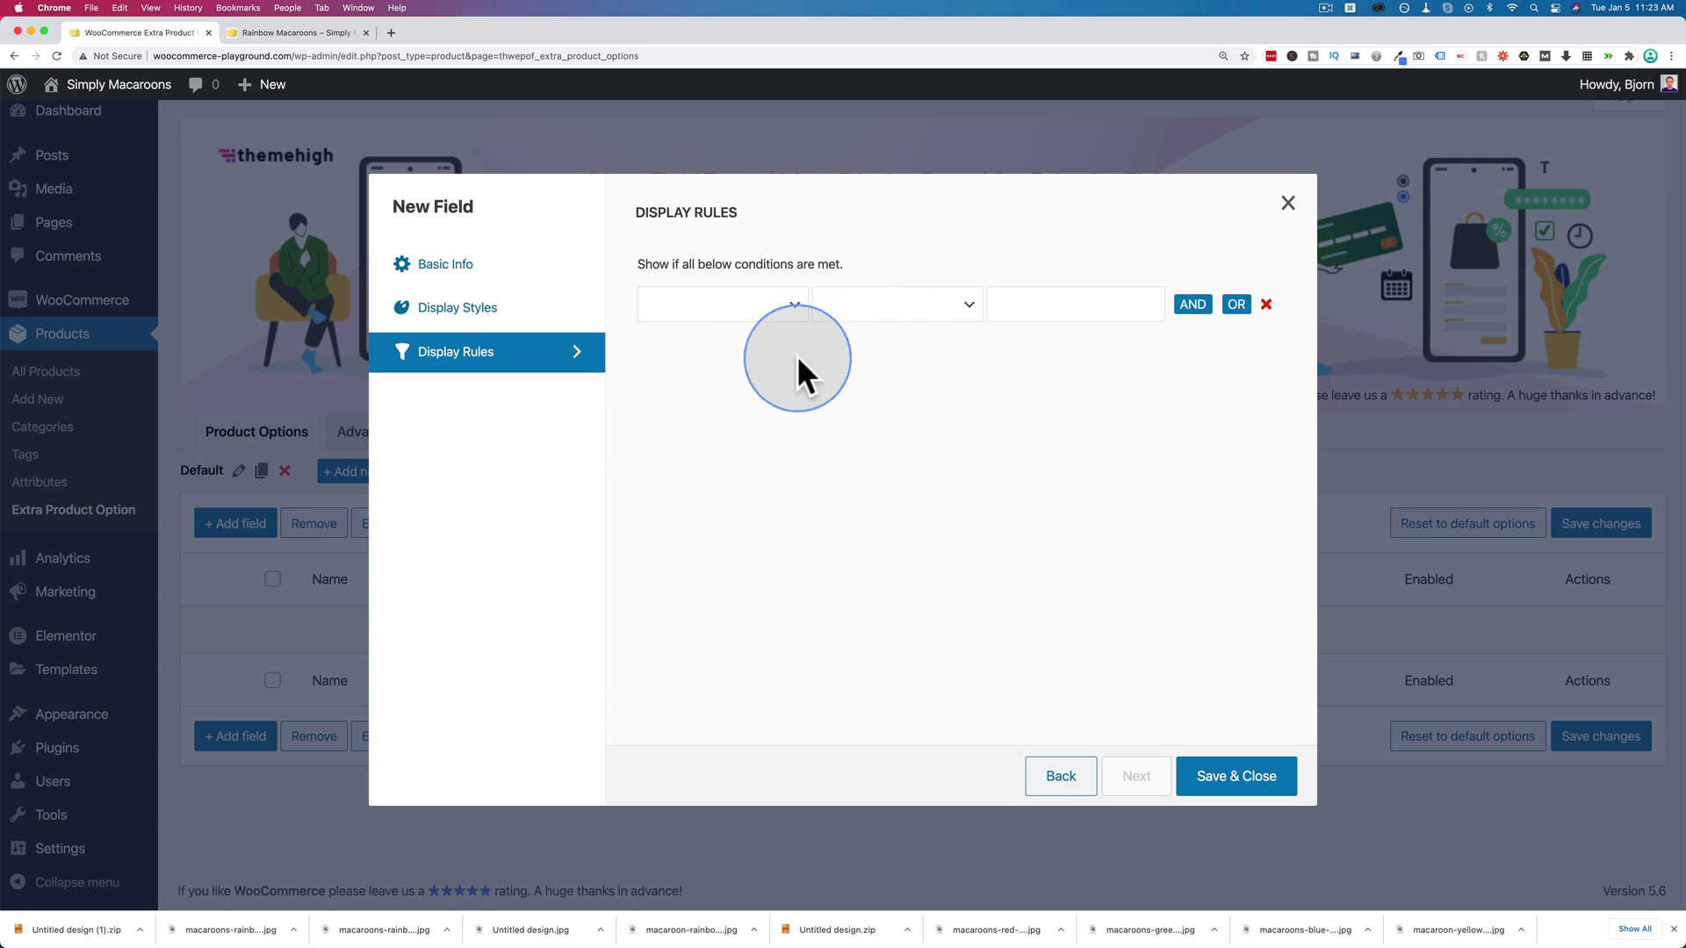
Add a Product Equals to Rainbow Macaroons display rule and save the field.
left_click(796, 314)
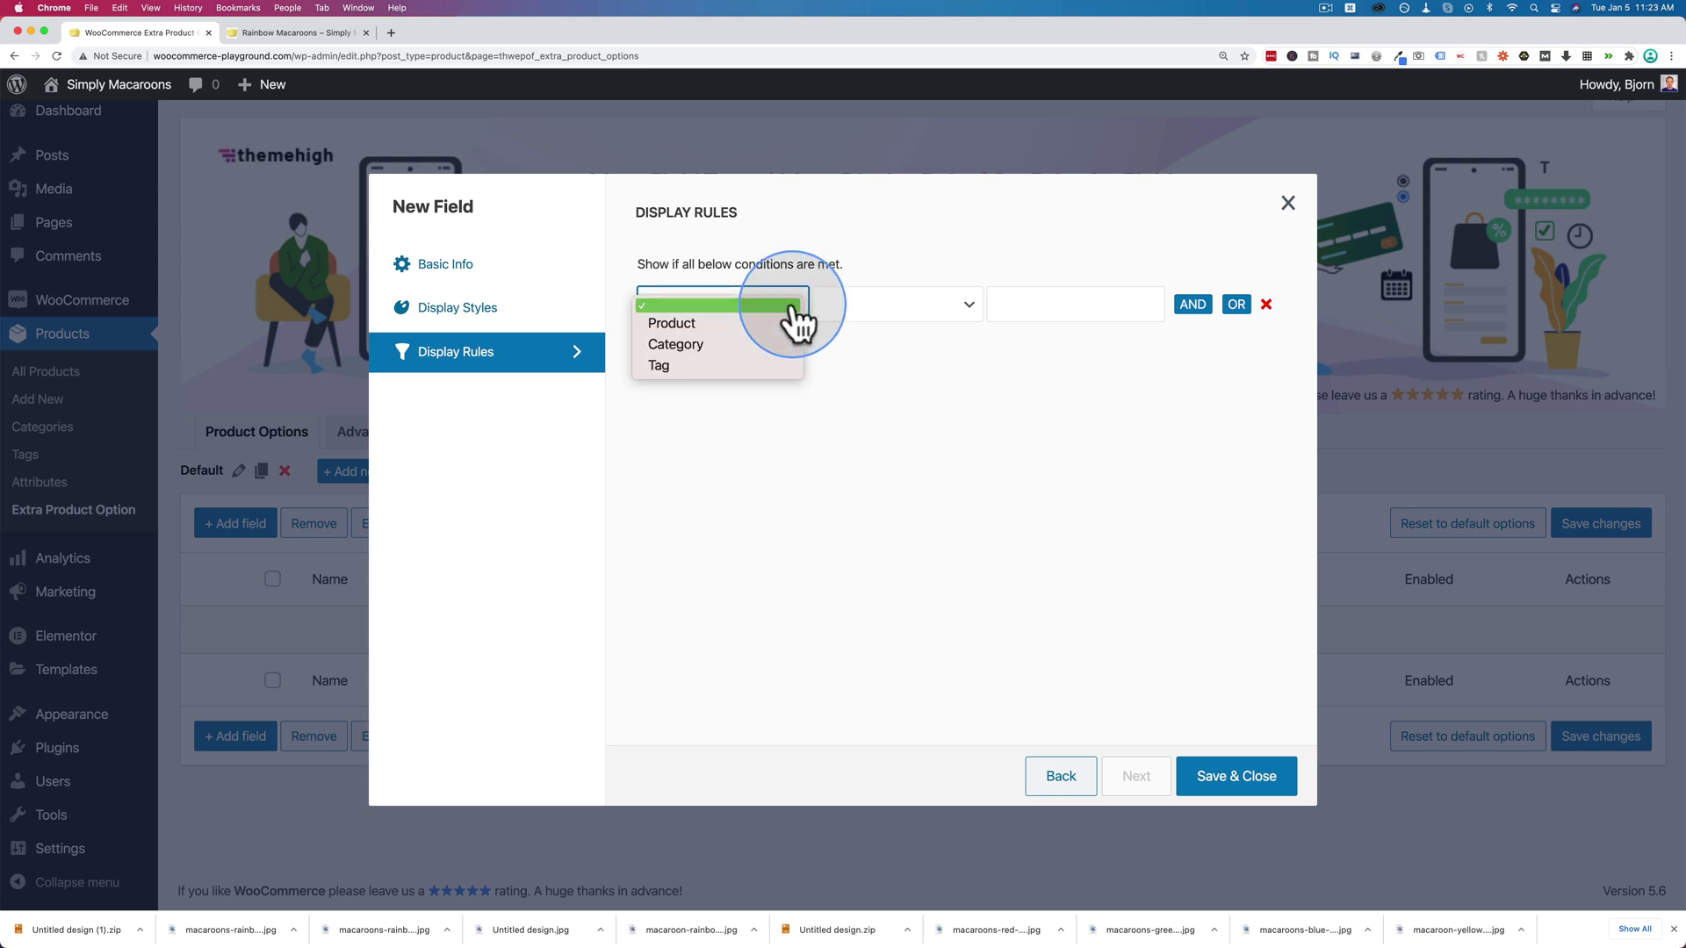
left_click(657, 332)
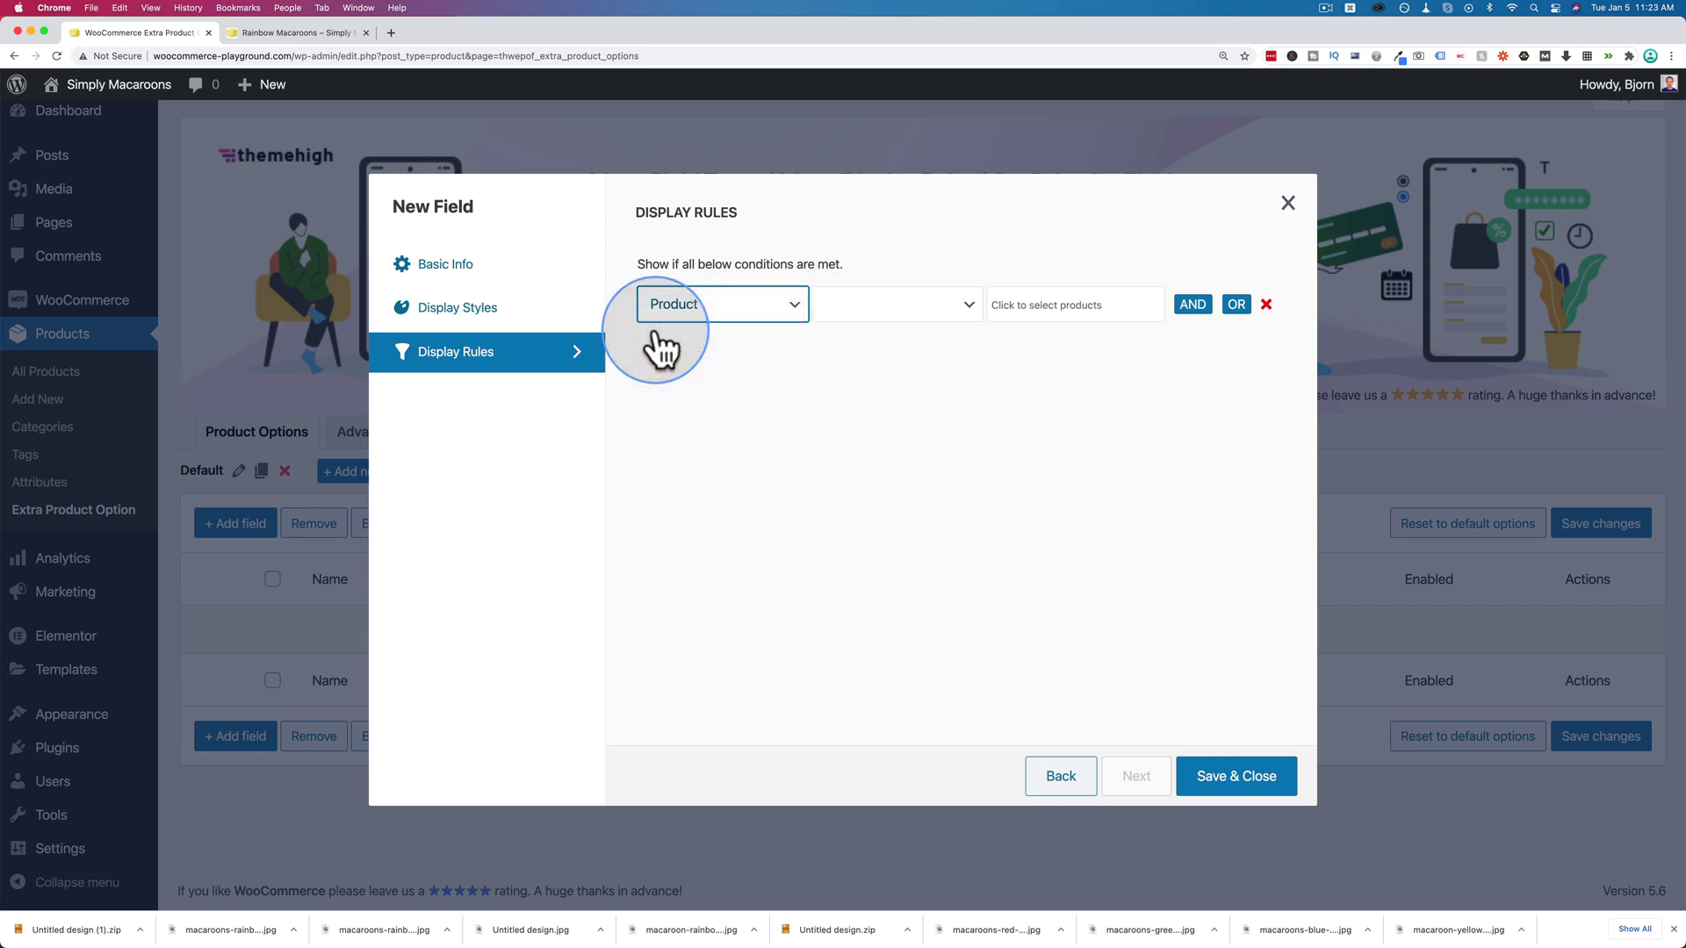
left_click(966, 308)
left_click(883, 325)
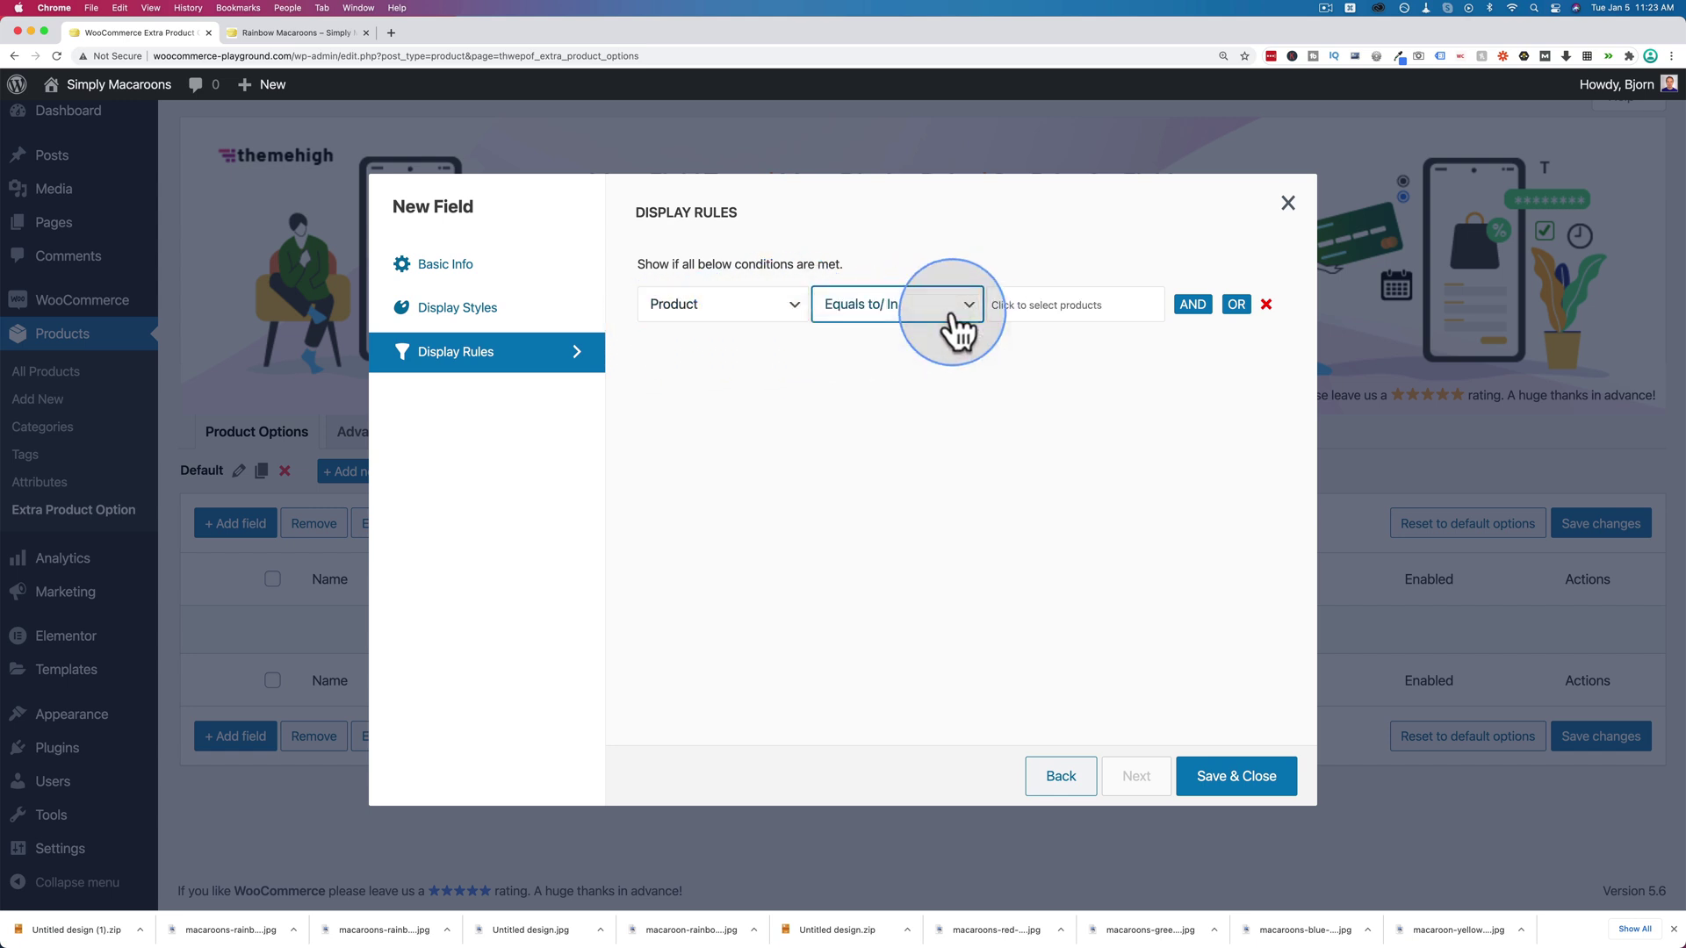
left_click(1036, 306)
type("rain")
left_click(1035, 351)
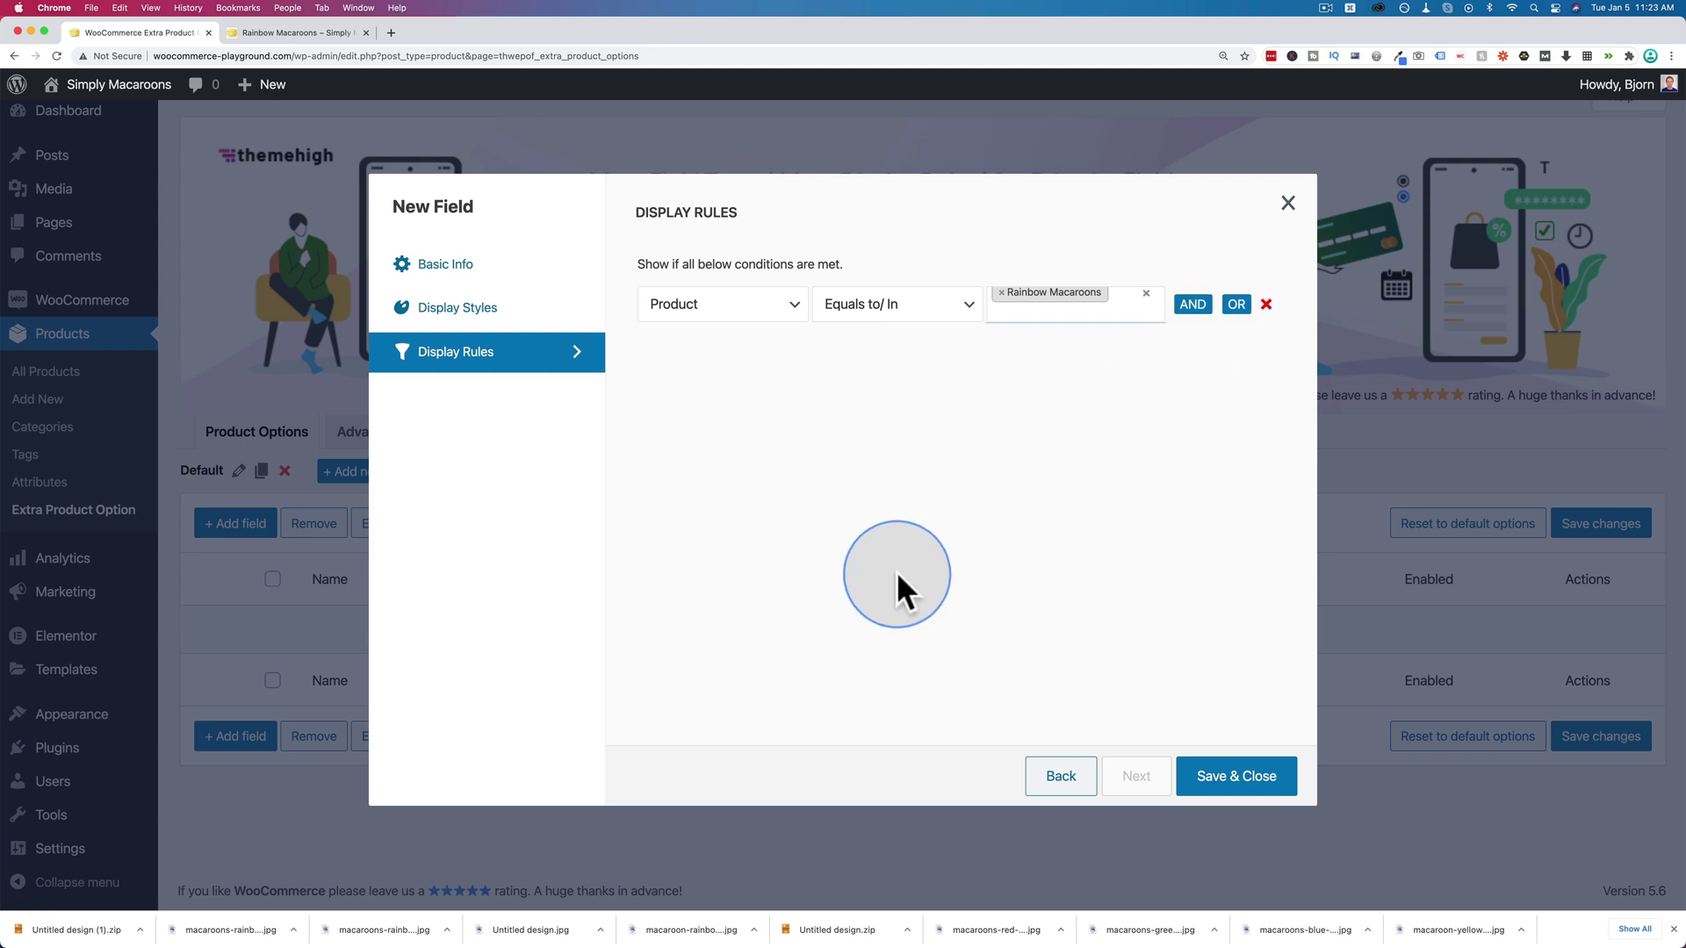
left_click(1265, 788)
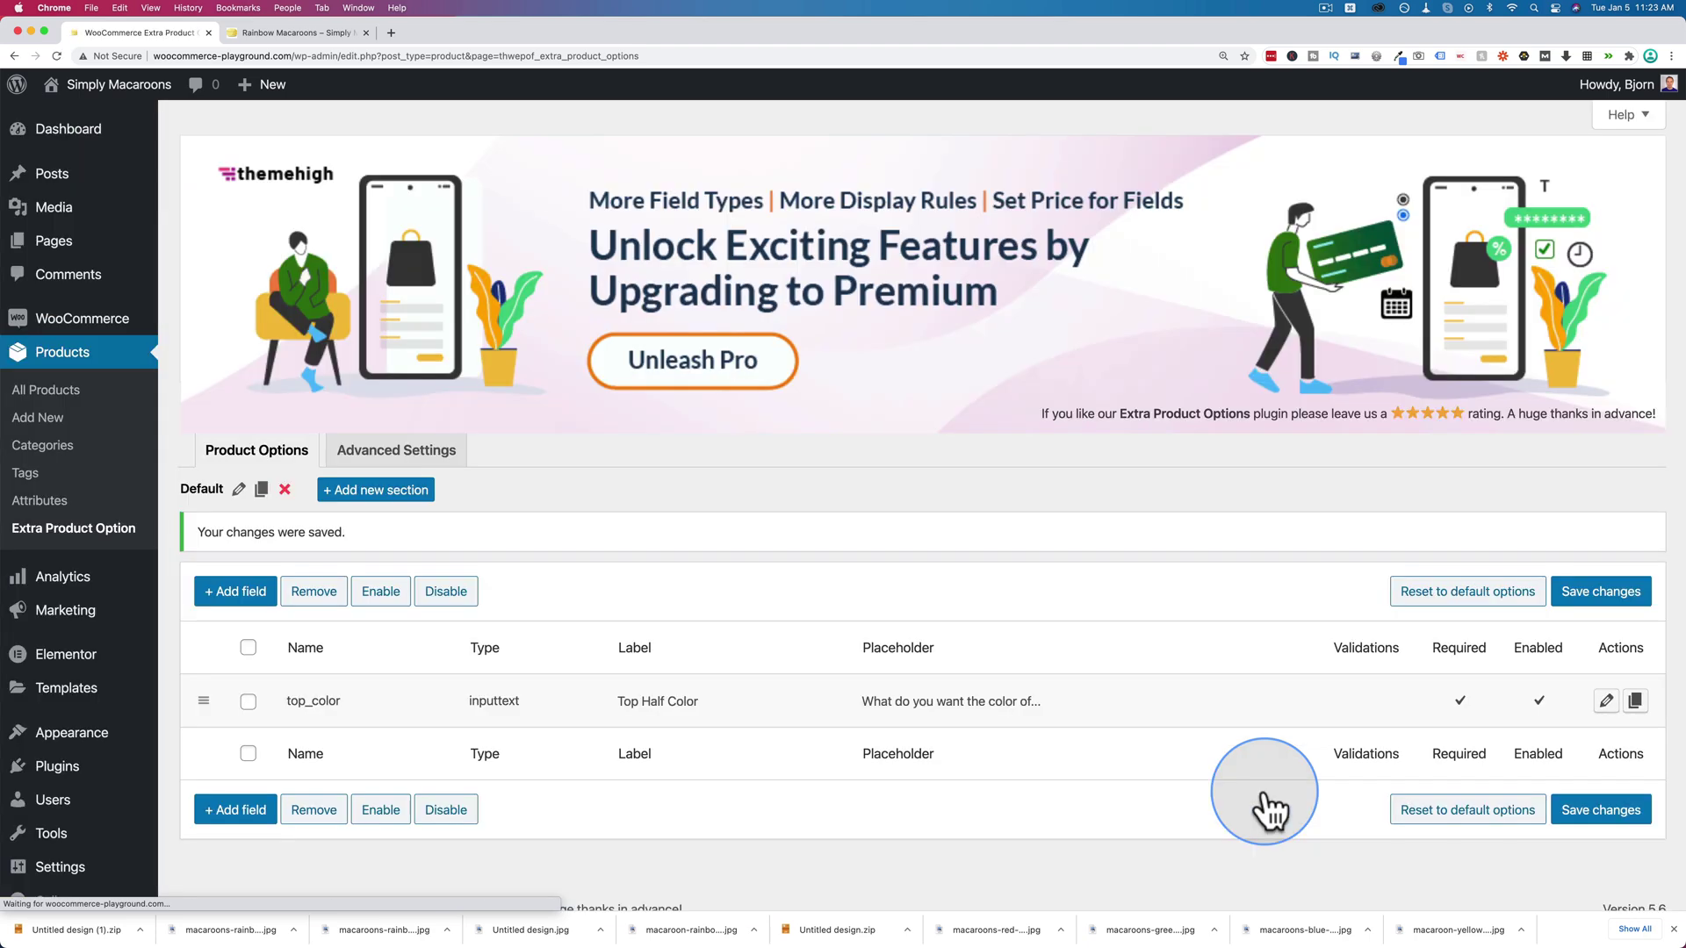
Save the changes, reload the Rainbow Macaroons page and try the Top Half Color field.
left_click(1597, 597)
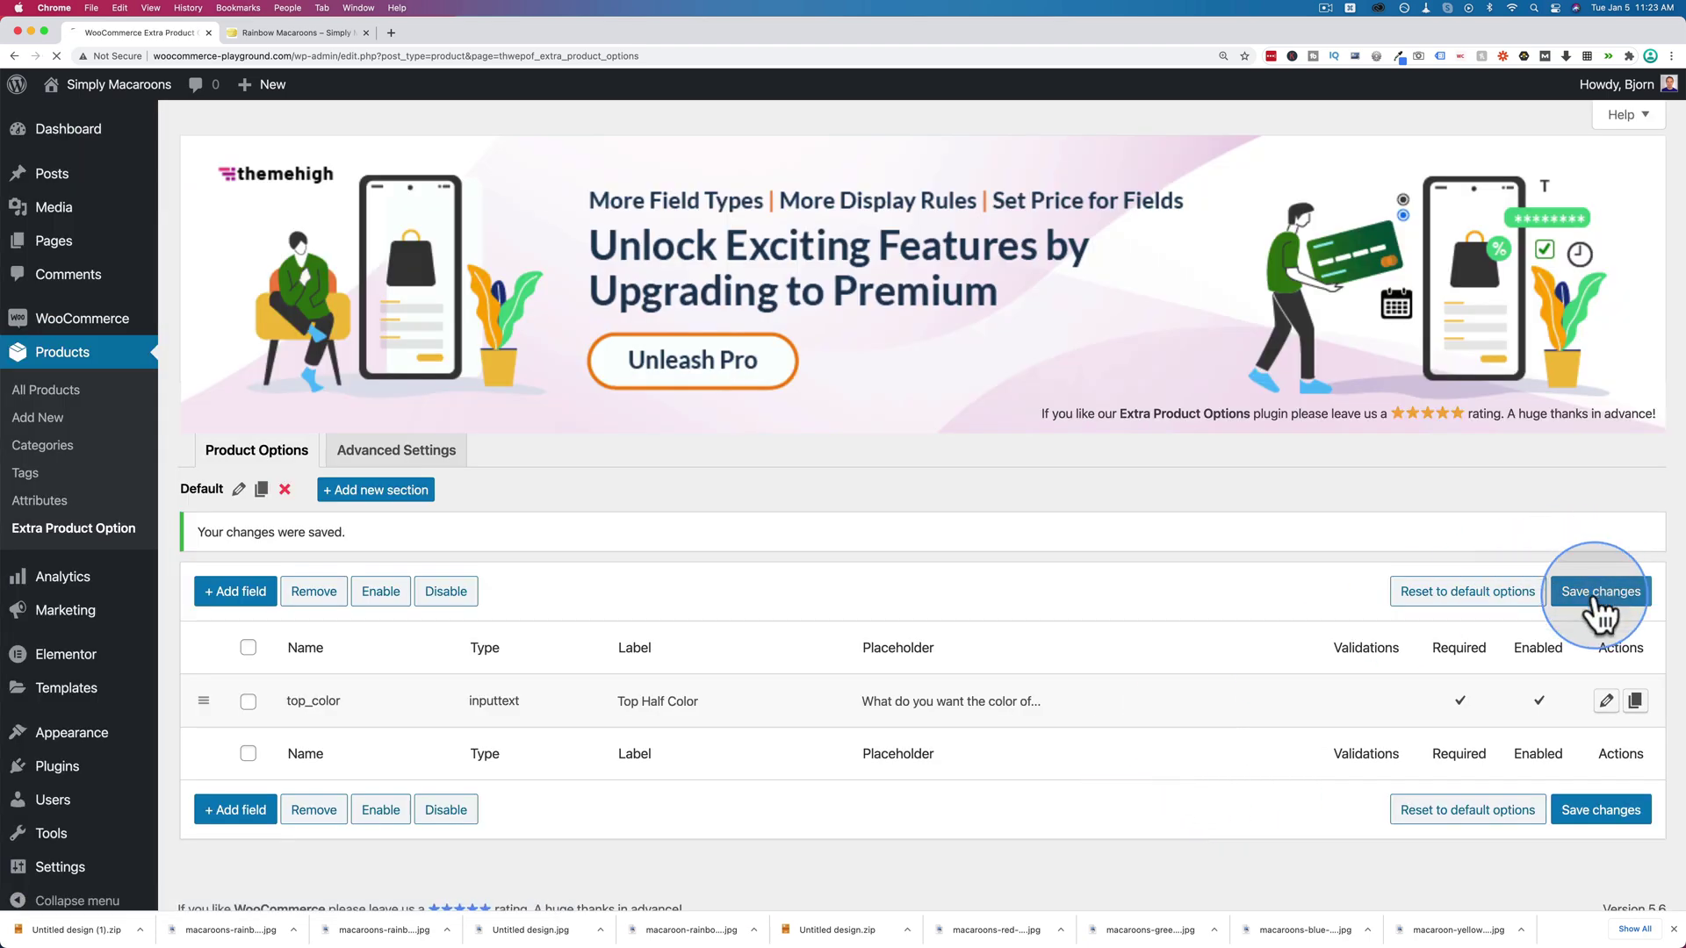
left_click(308, 34)
key("super+r")
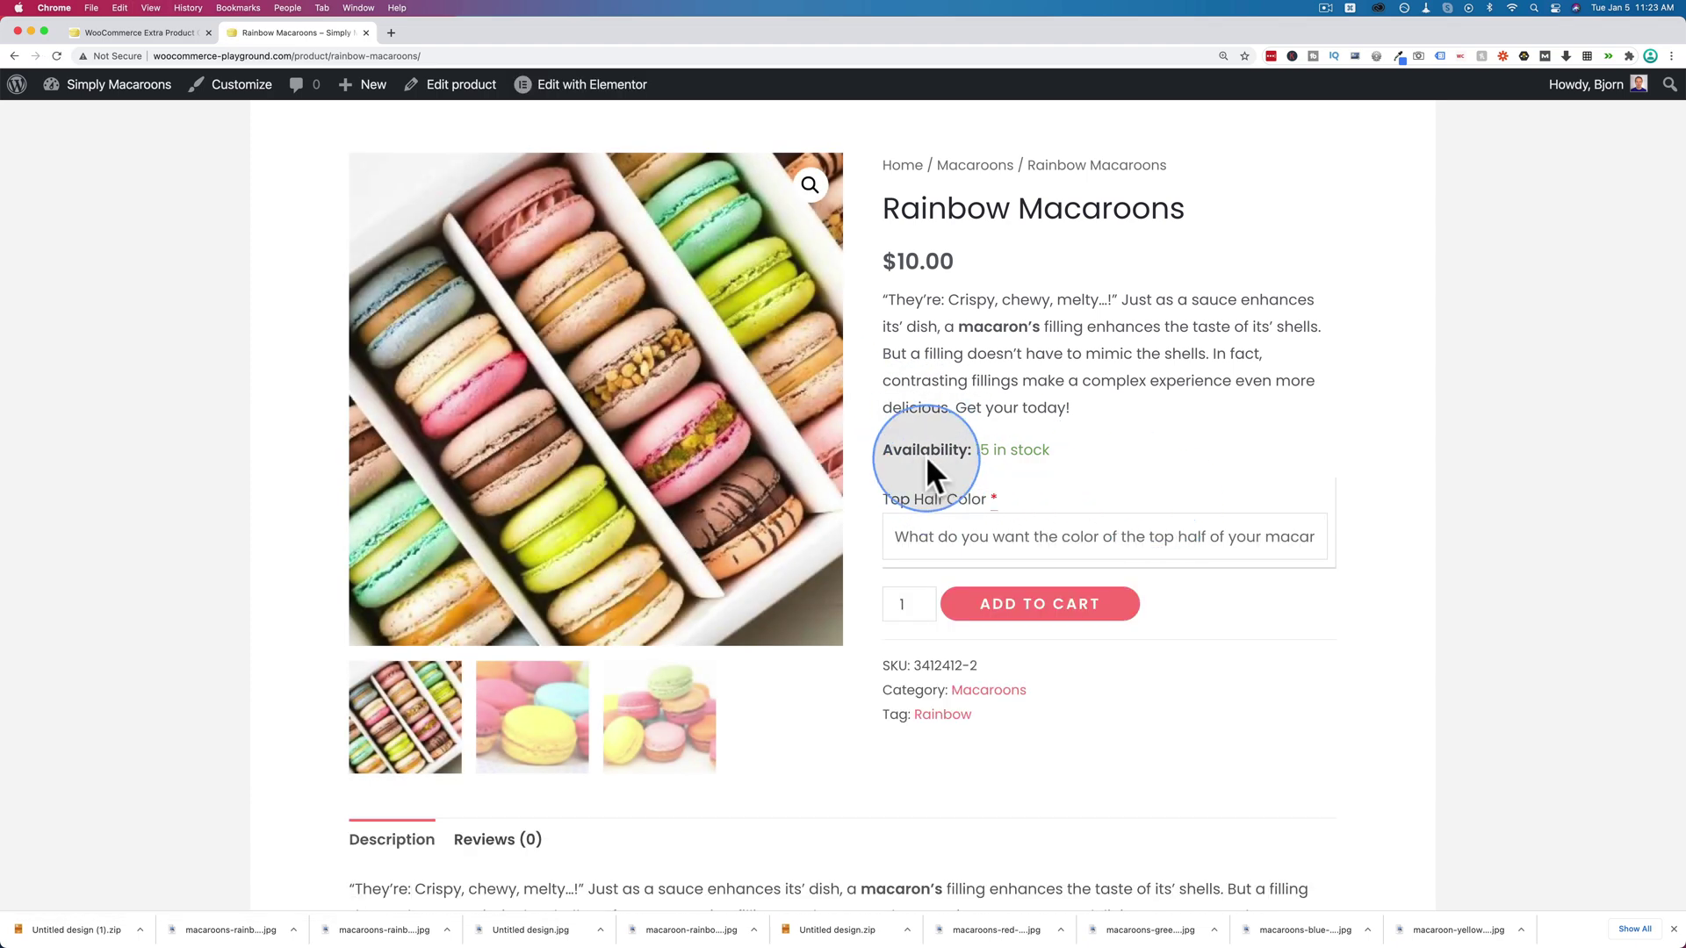
left_click(931, 525)
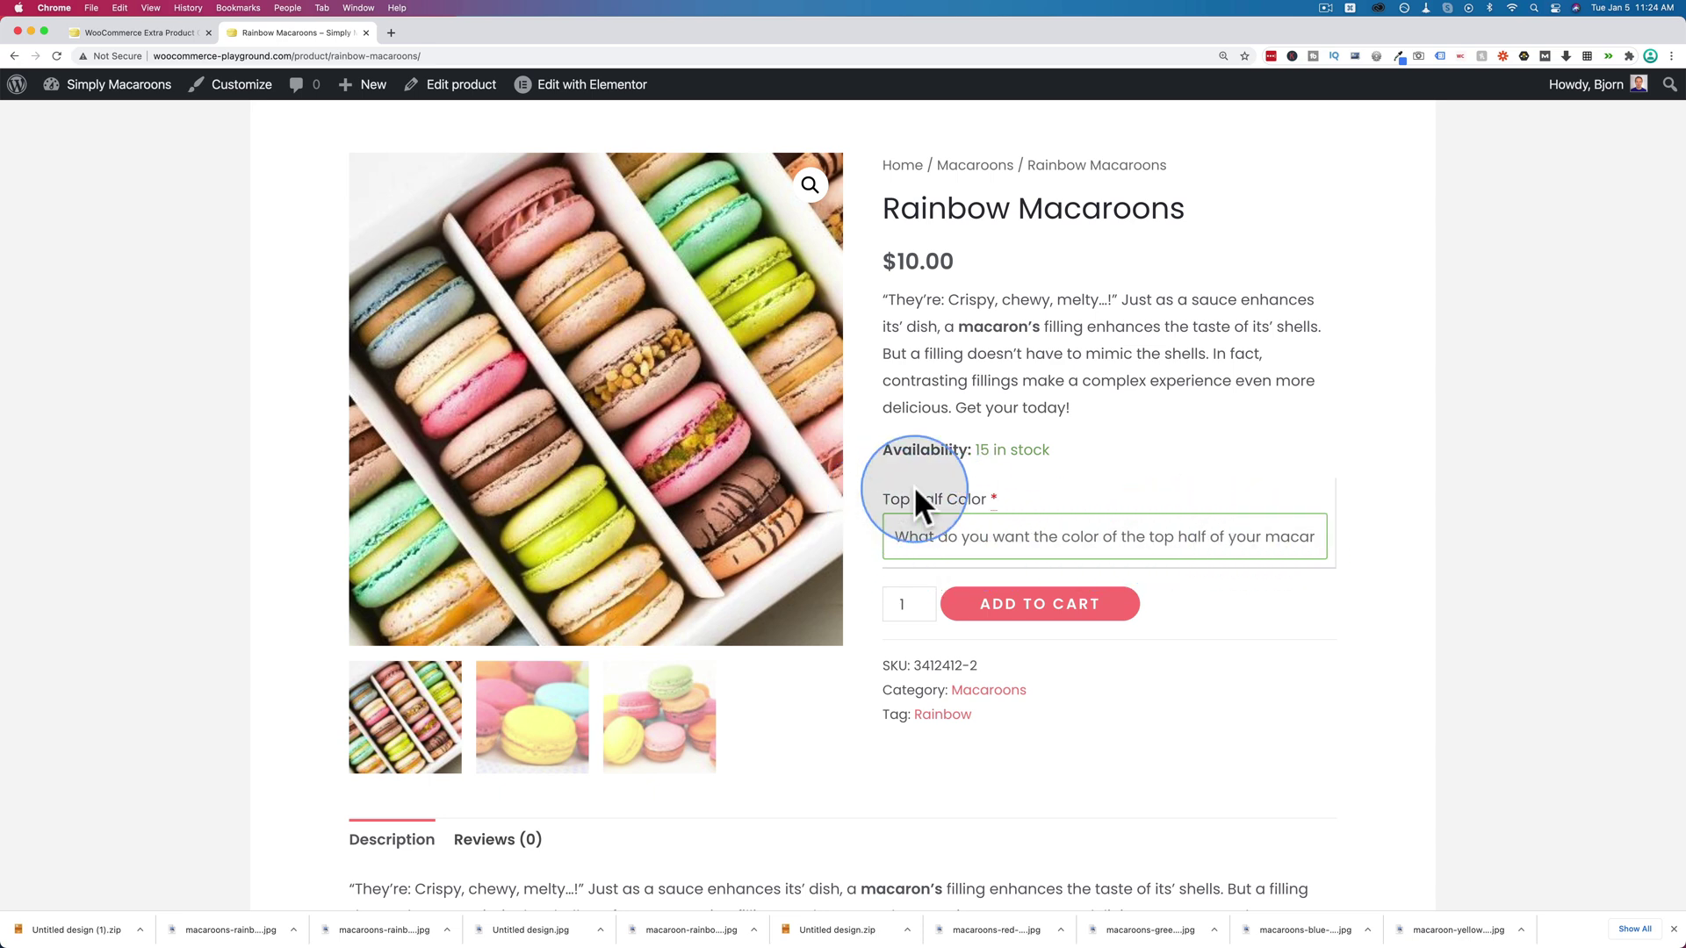
left_click(154, 35)
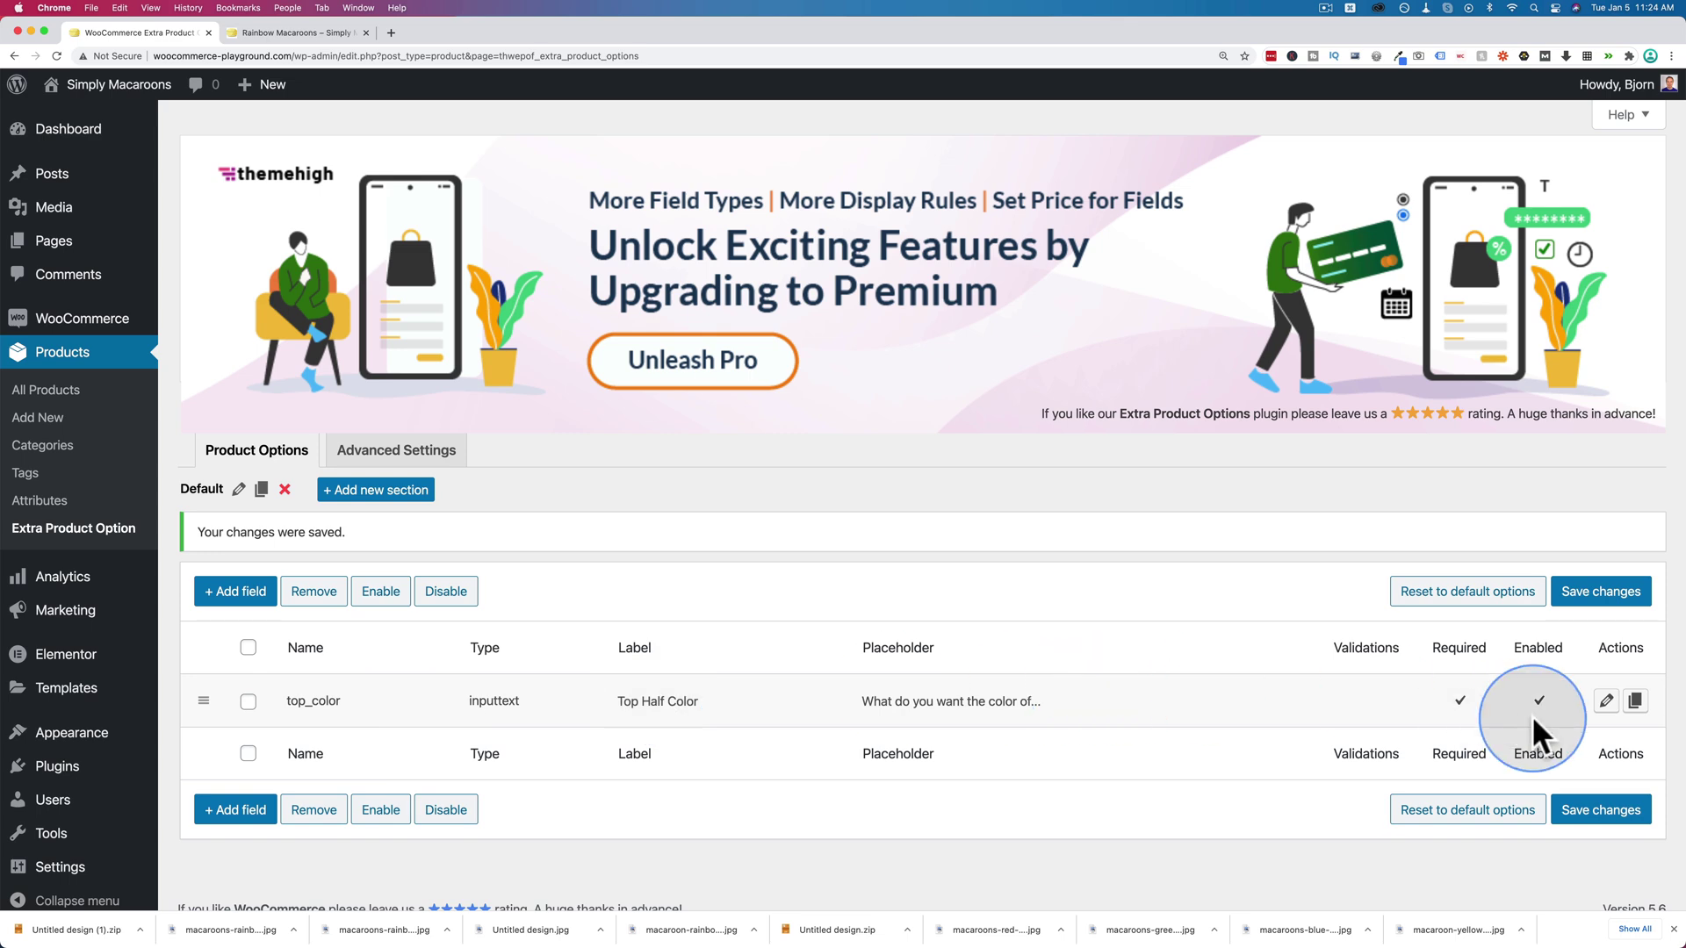
Change top_color into a Select field labelled Top Half Color.
left_click(1607, 703)
left_click(930, 290)
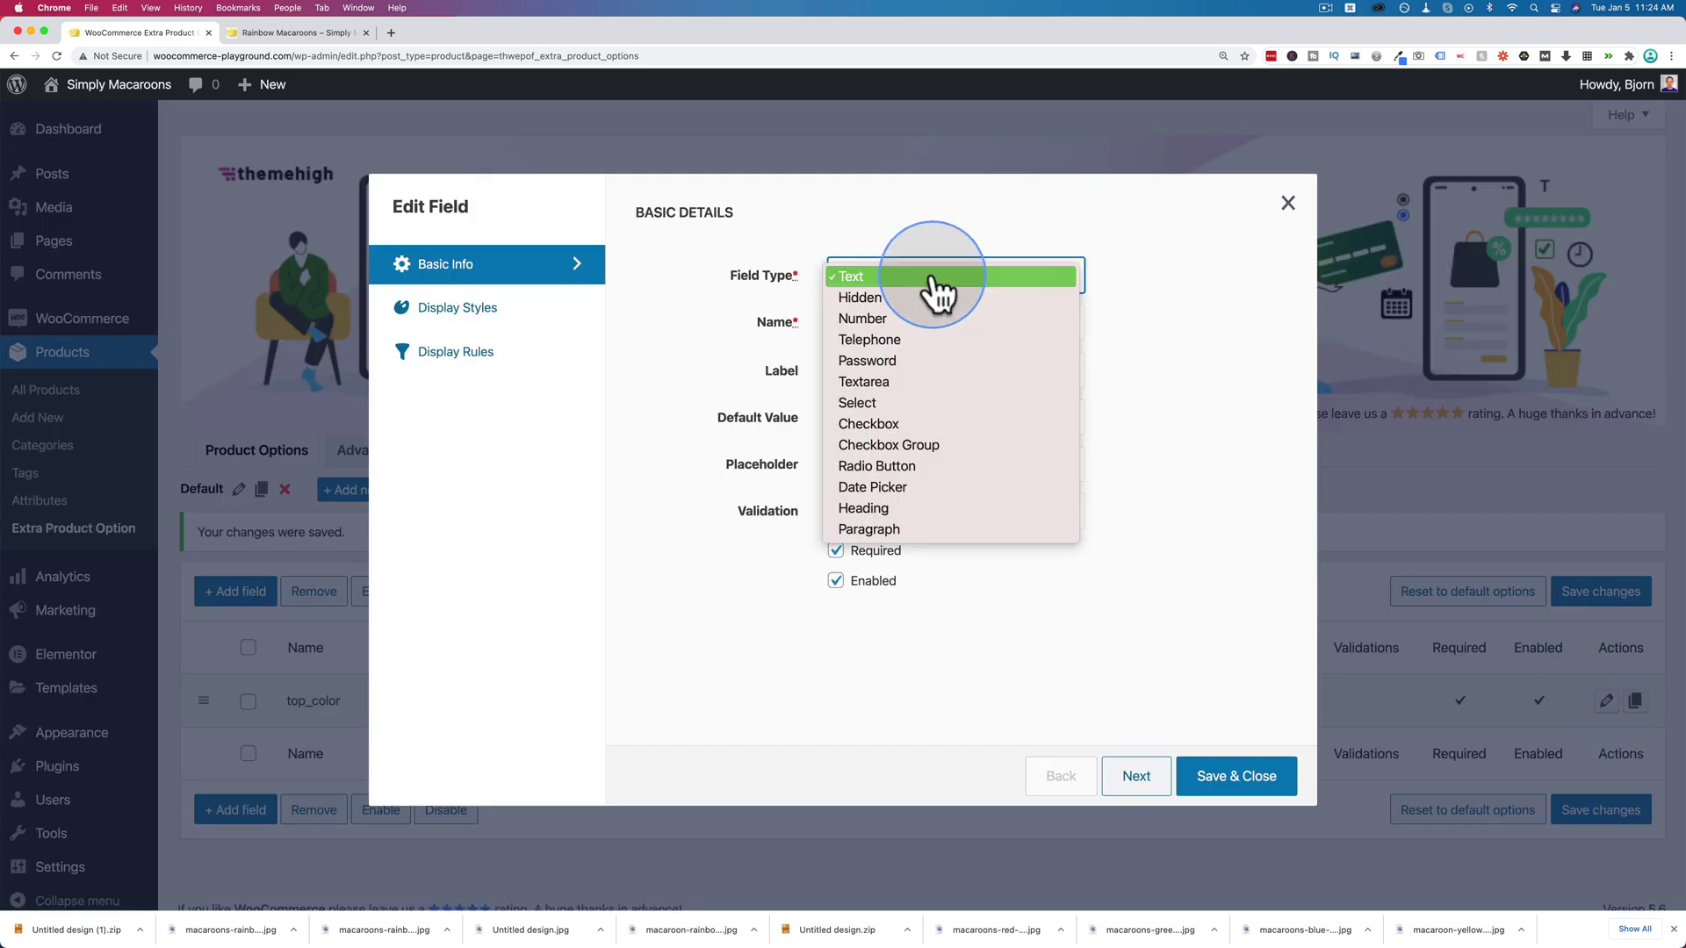
left_click(884, 404)
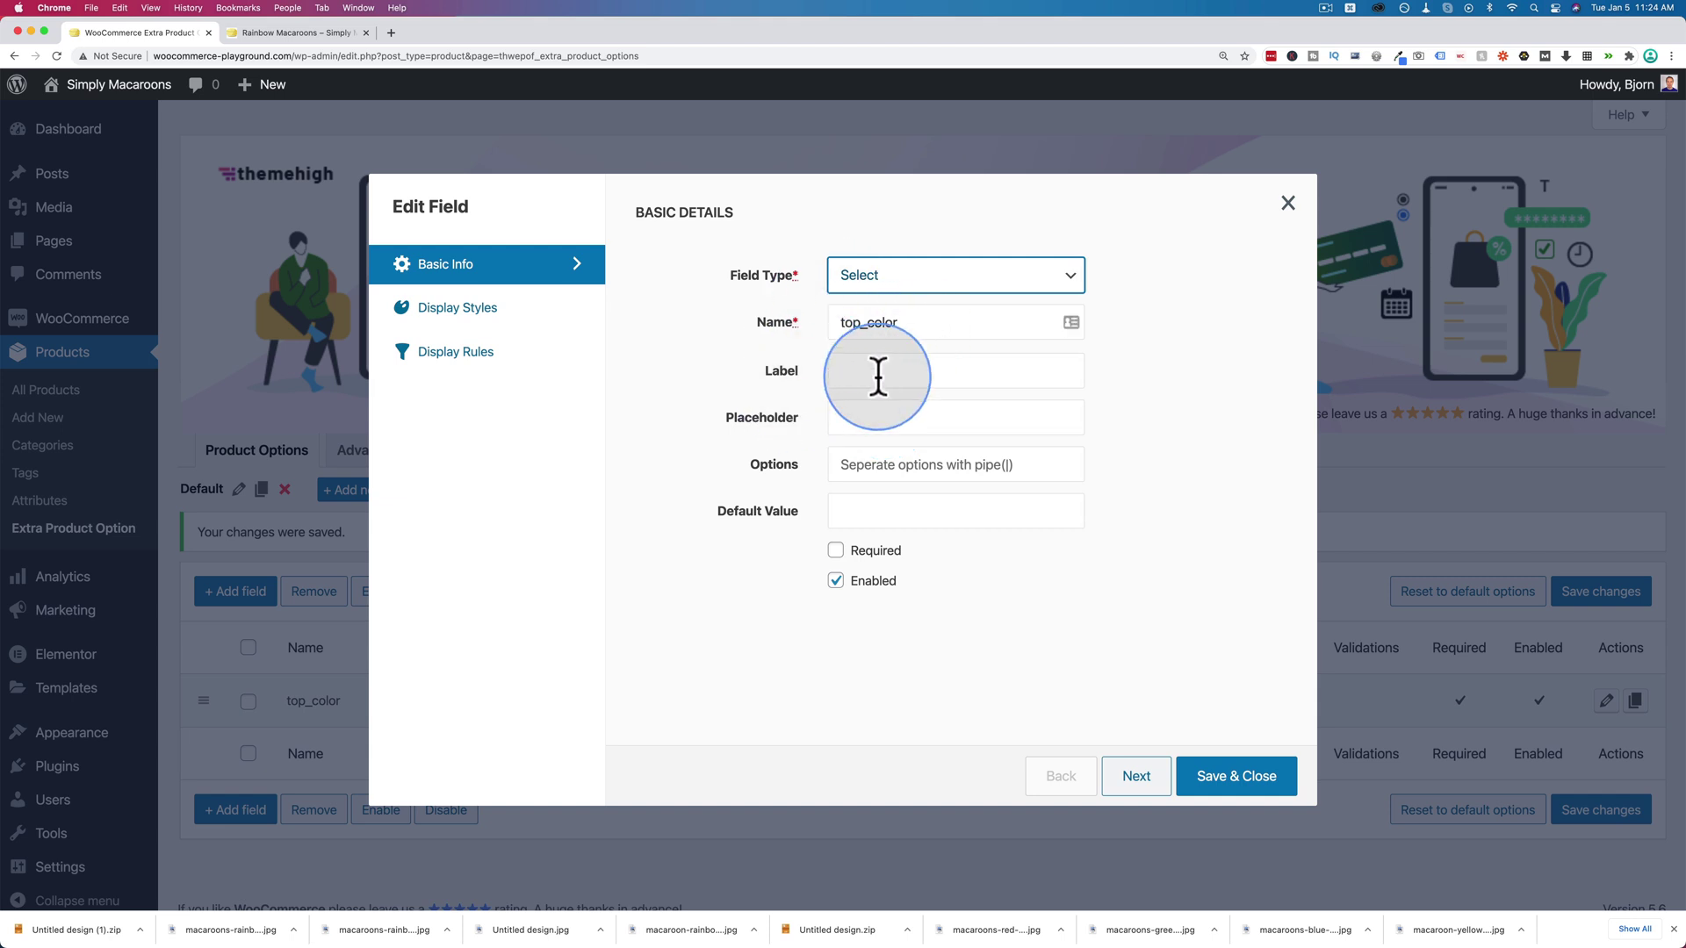
left_click(878, 373)
left_click(868, 406)
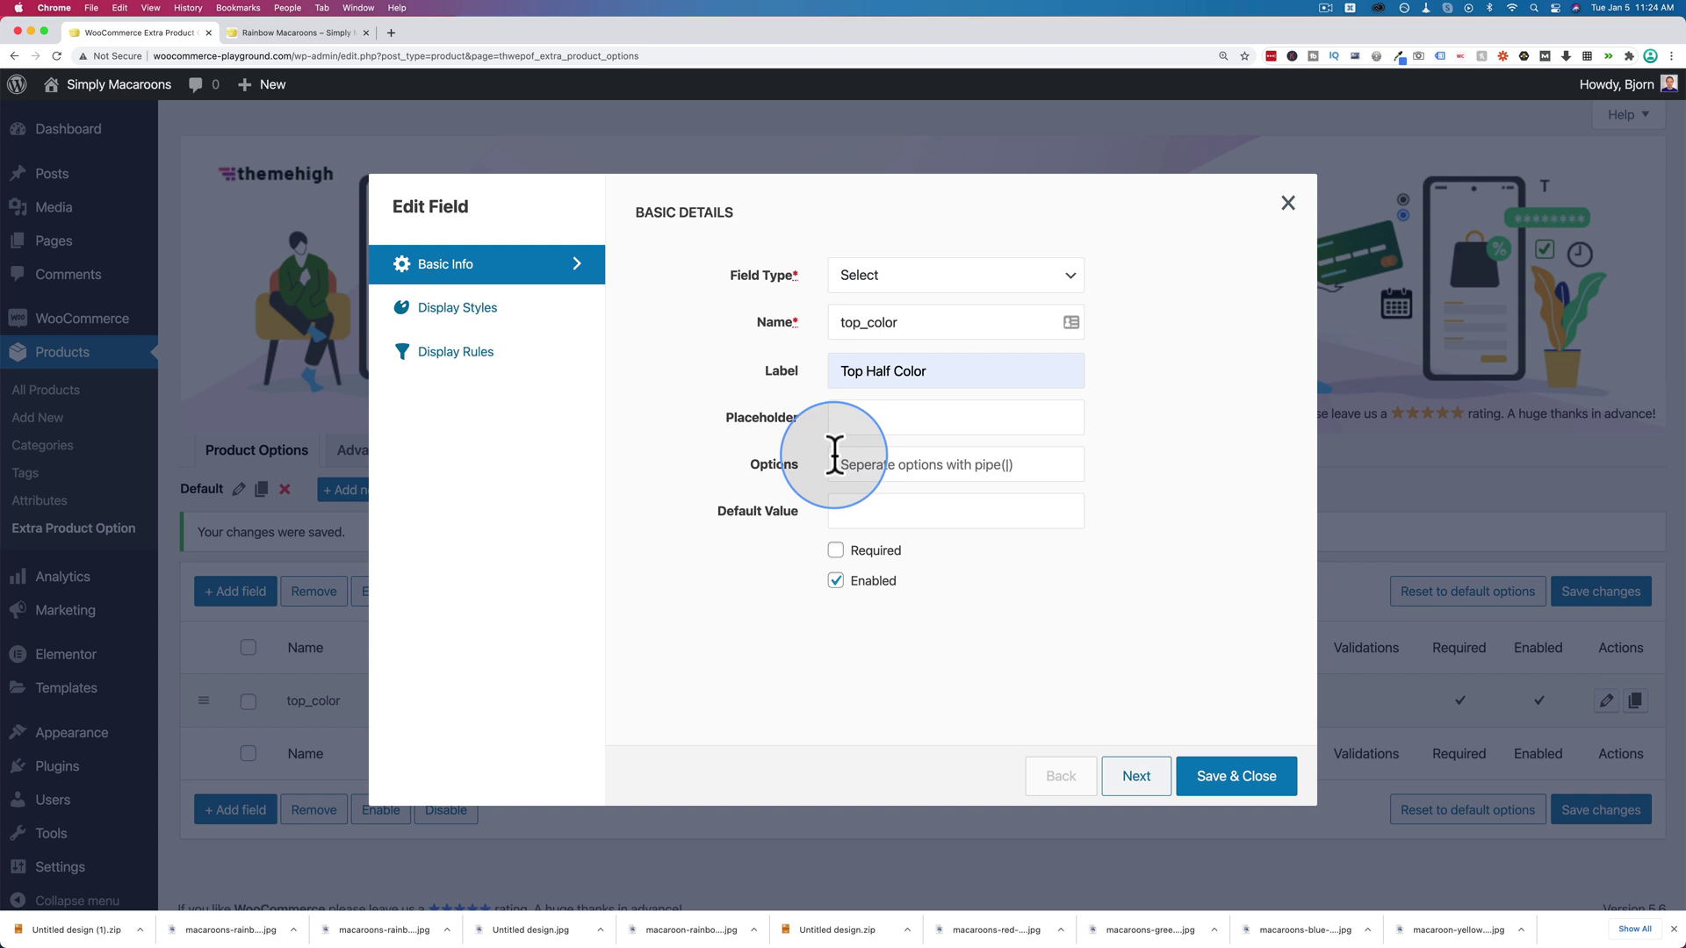
Give it options Red, Orange, Blue, Green, a '-- Select --' placeholder, required, and save.
left_click(883, 464)
type("Red")
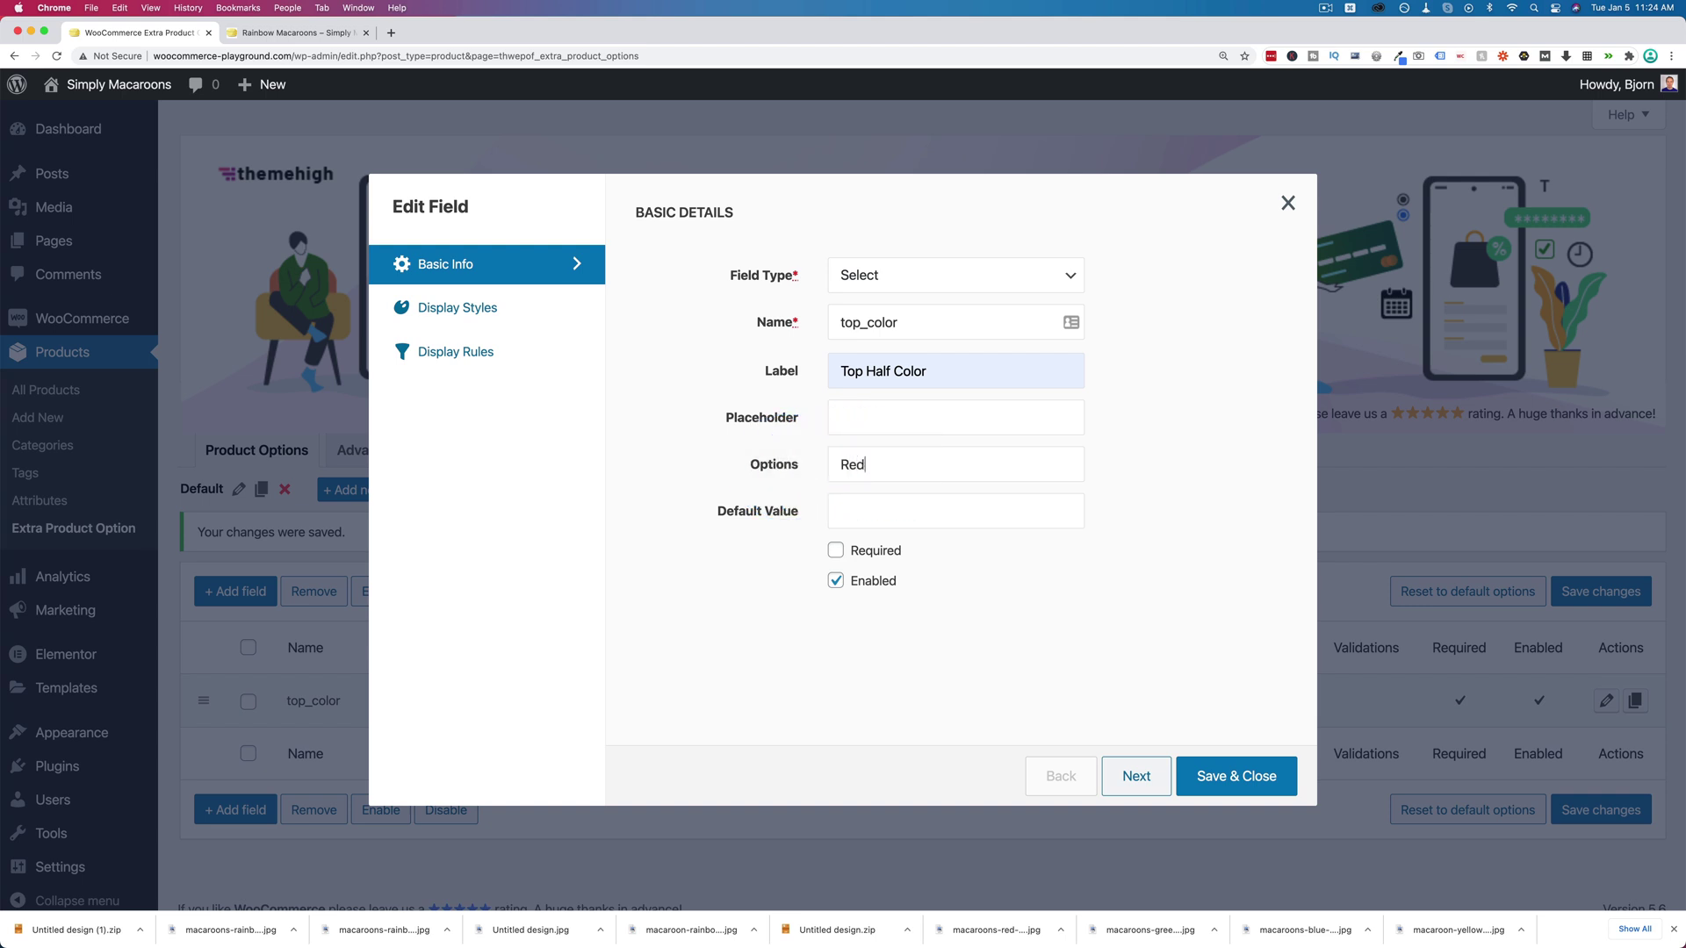
type(" | Orange | Blue | Green")
left_click(873, 463)
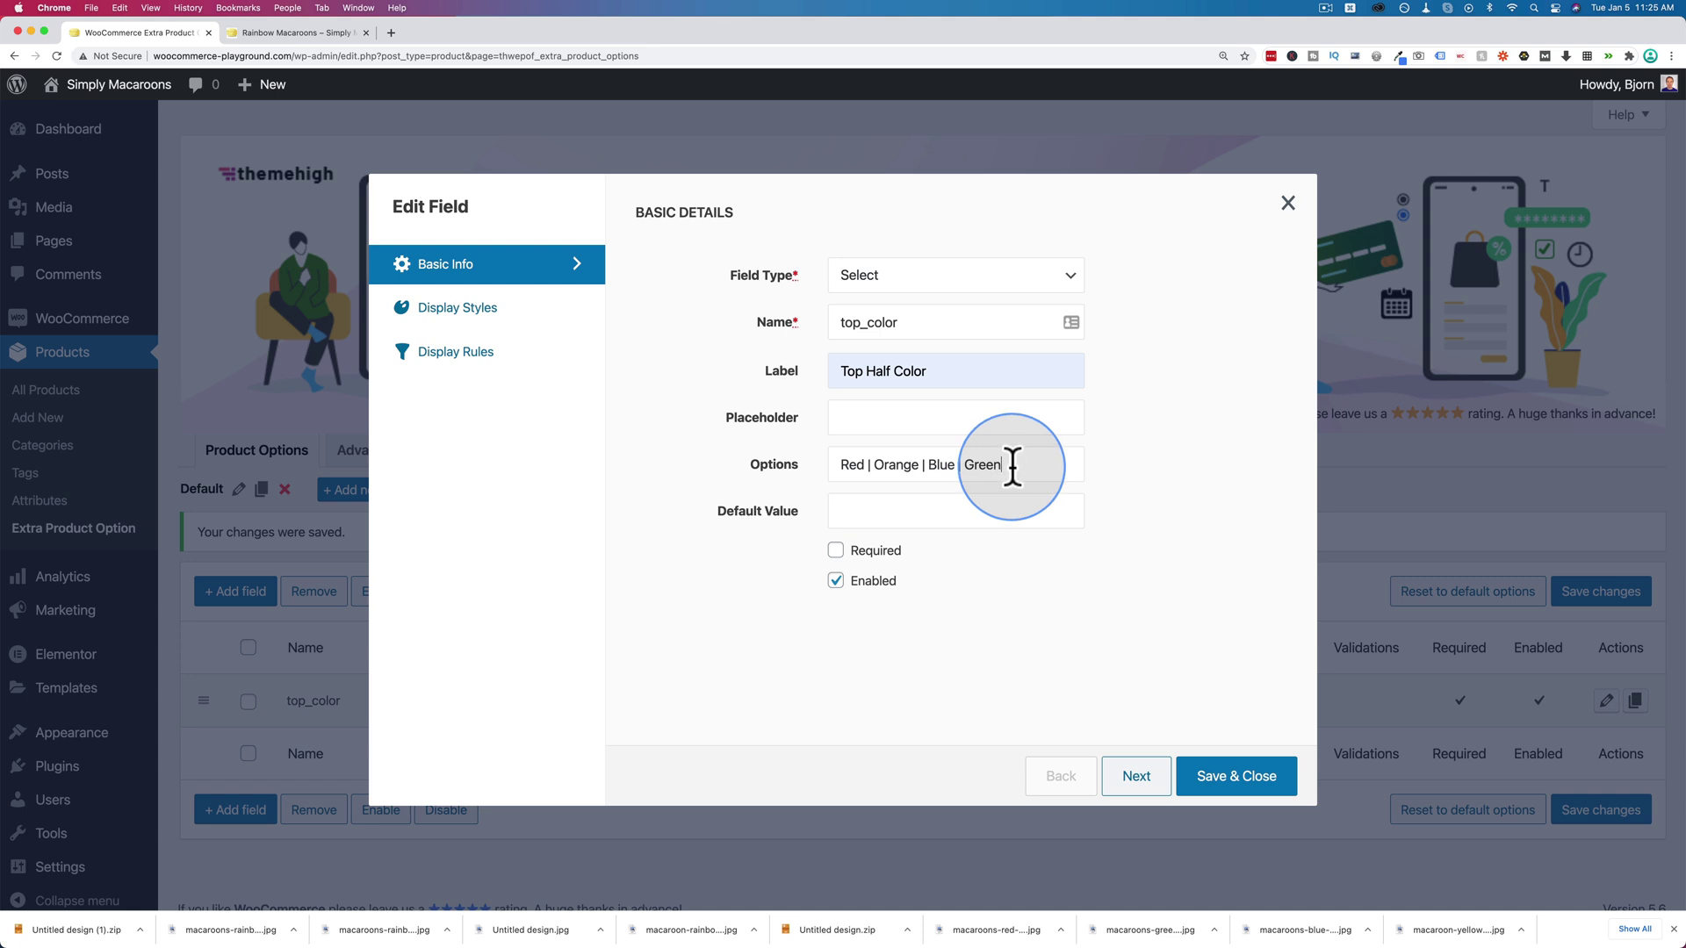
left_click(934, 422)
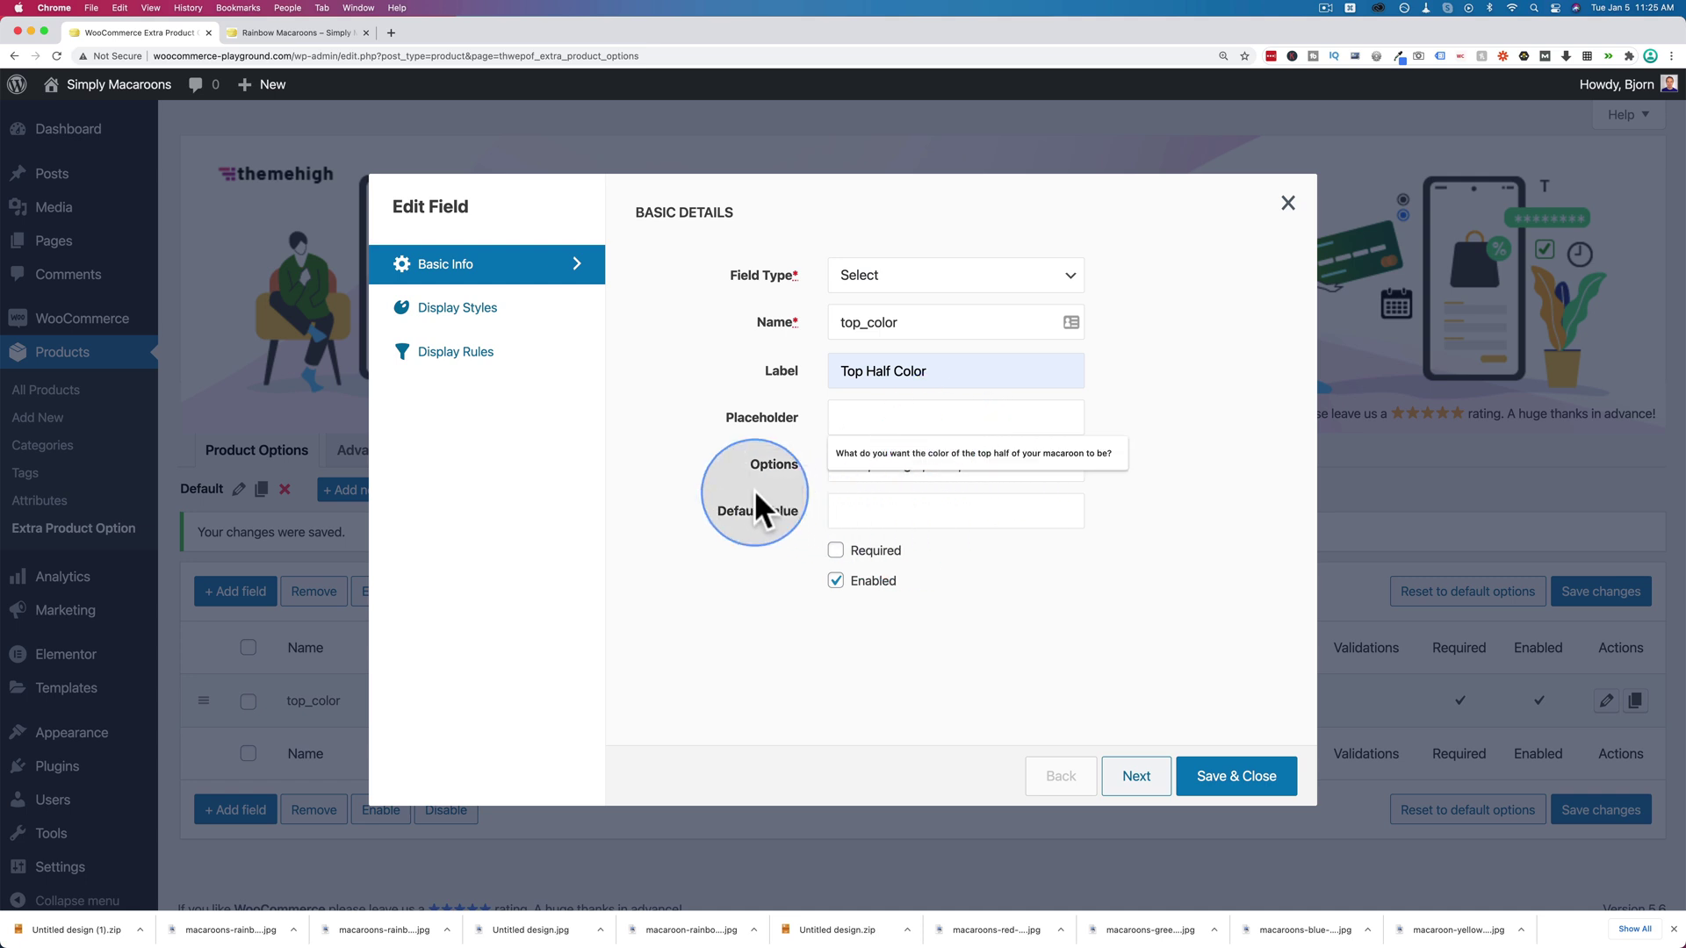
type("-- ")
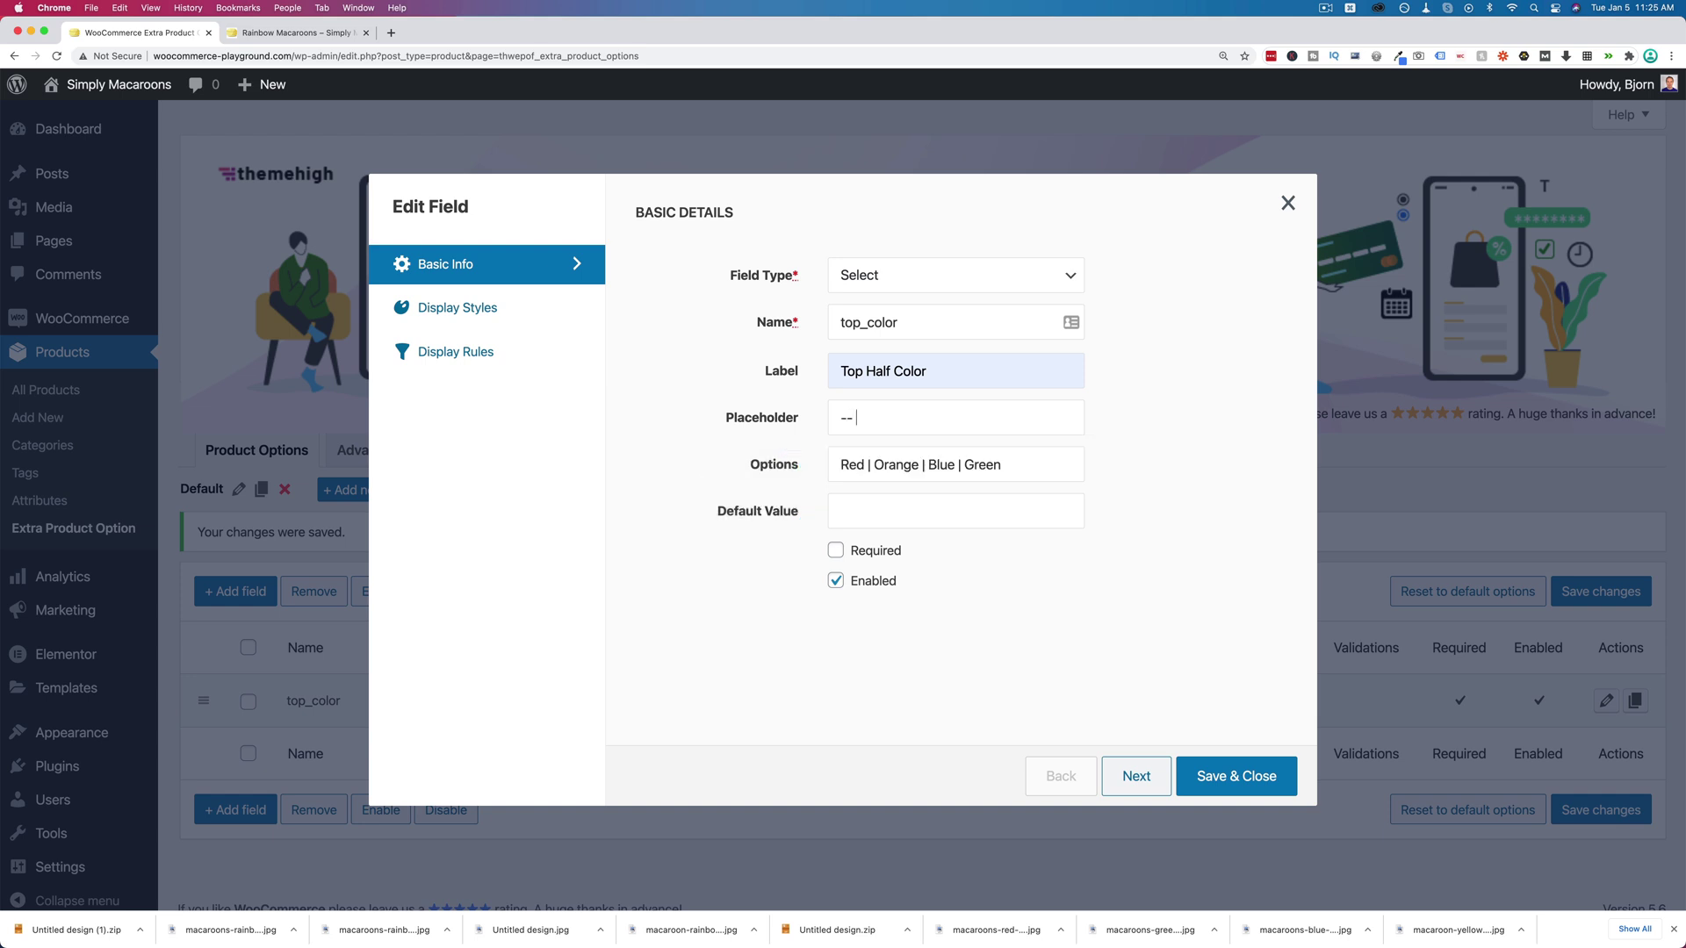
type("Select --")
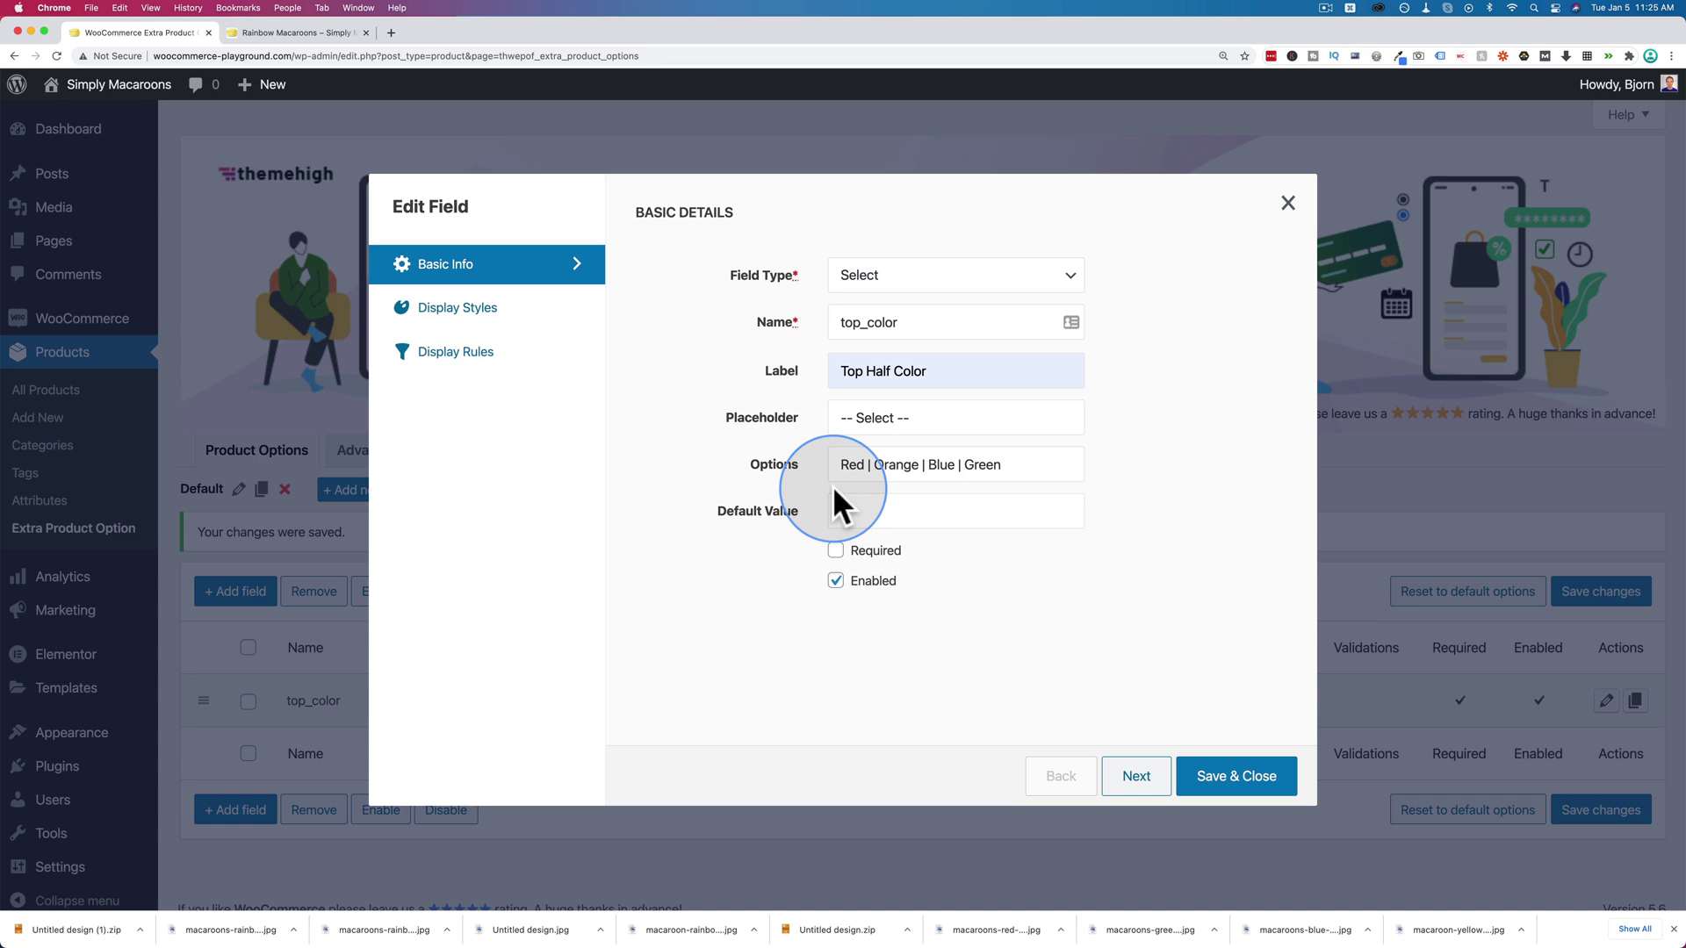
left_click(839, 553)
left_click(1261, 785)
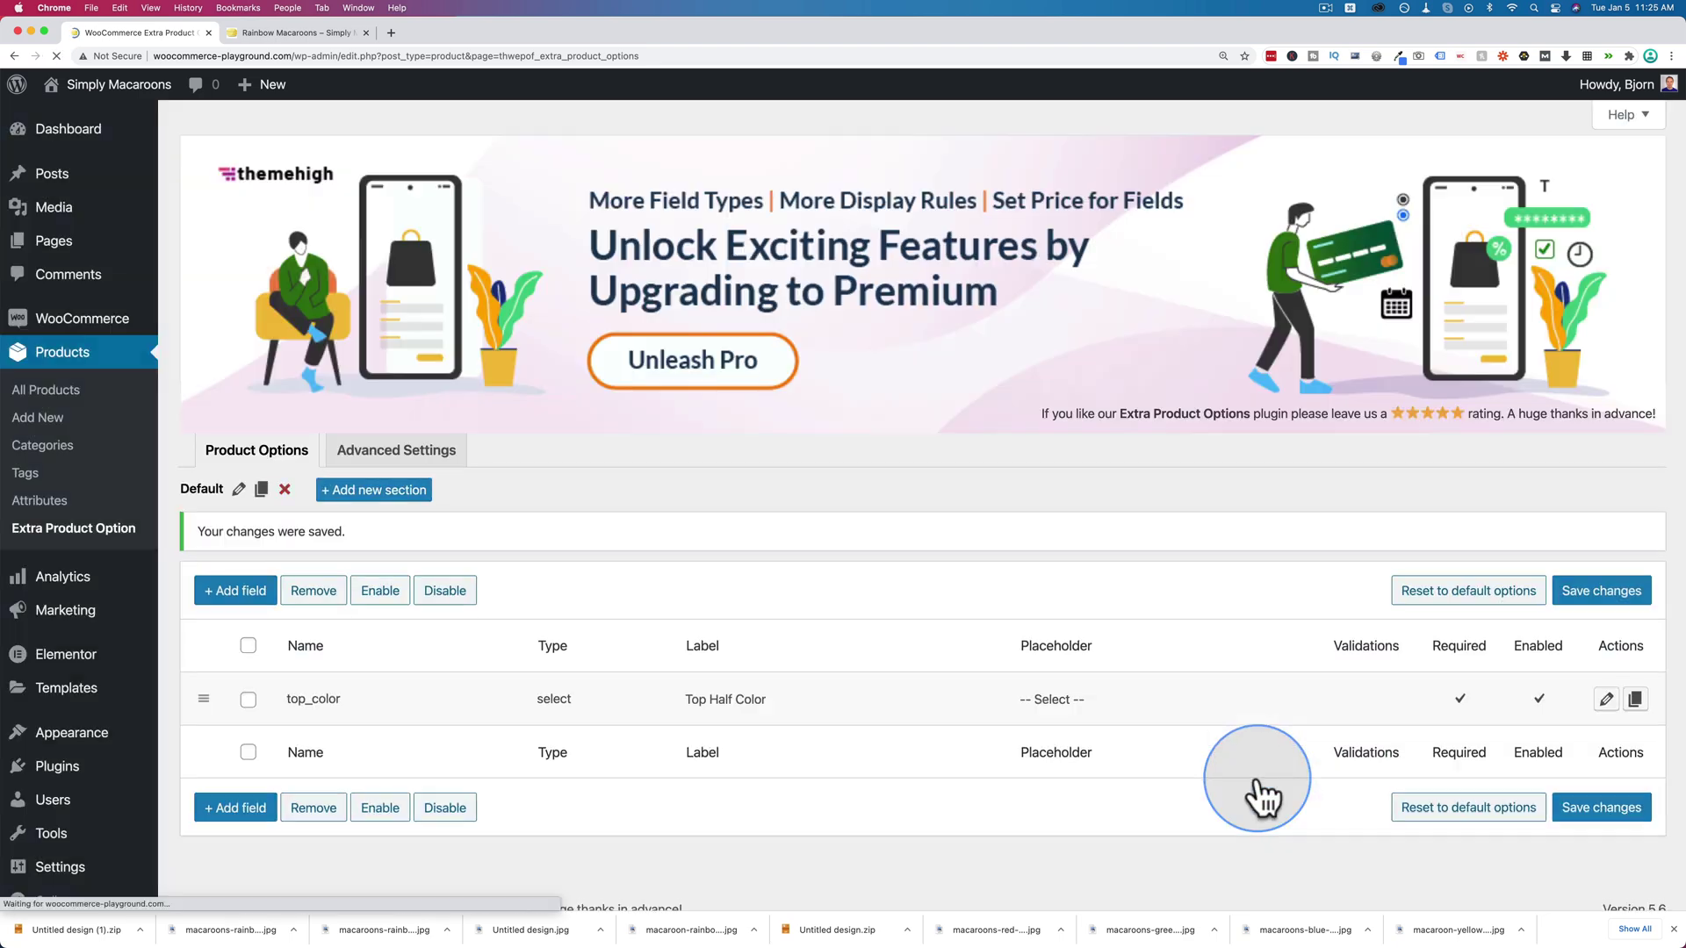
Save changes, reload the Rainbow Macaroons page and pick Blue in the Top Half Color dropdown.
left_click(1614, 597)
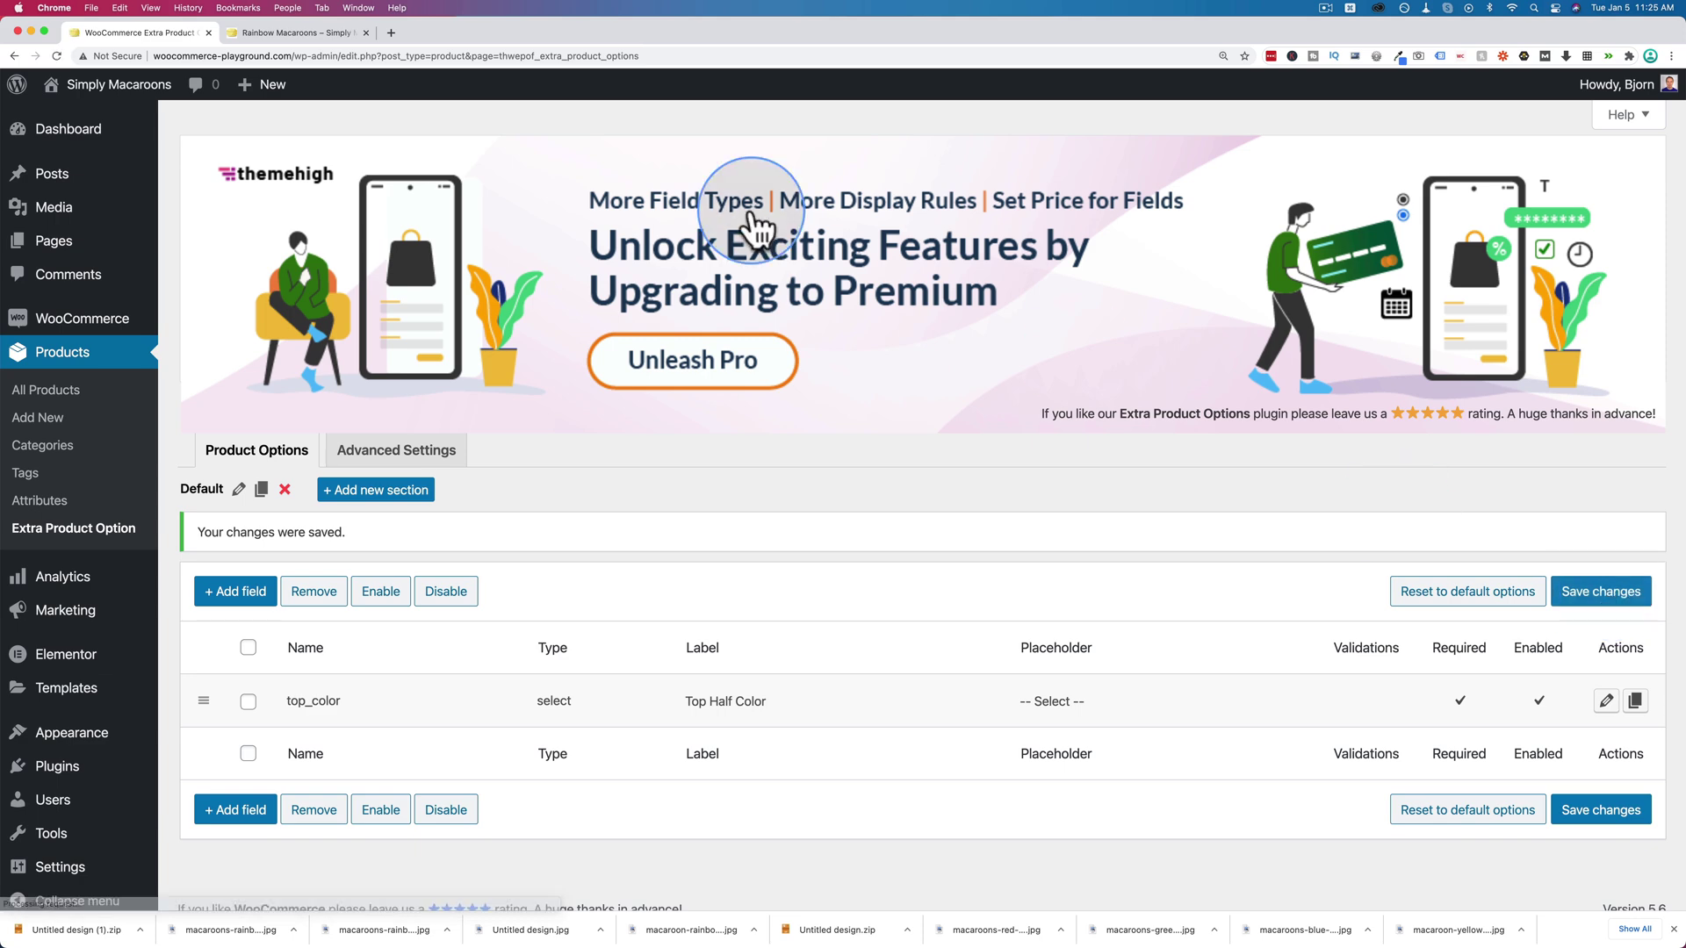
left_click(334, 30)
key("super+r")
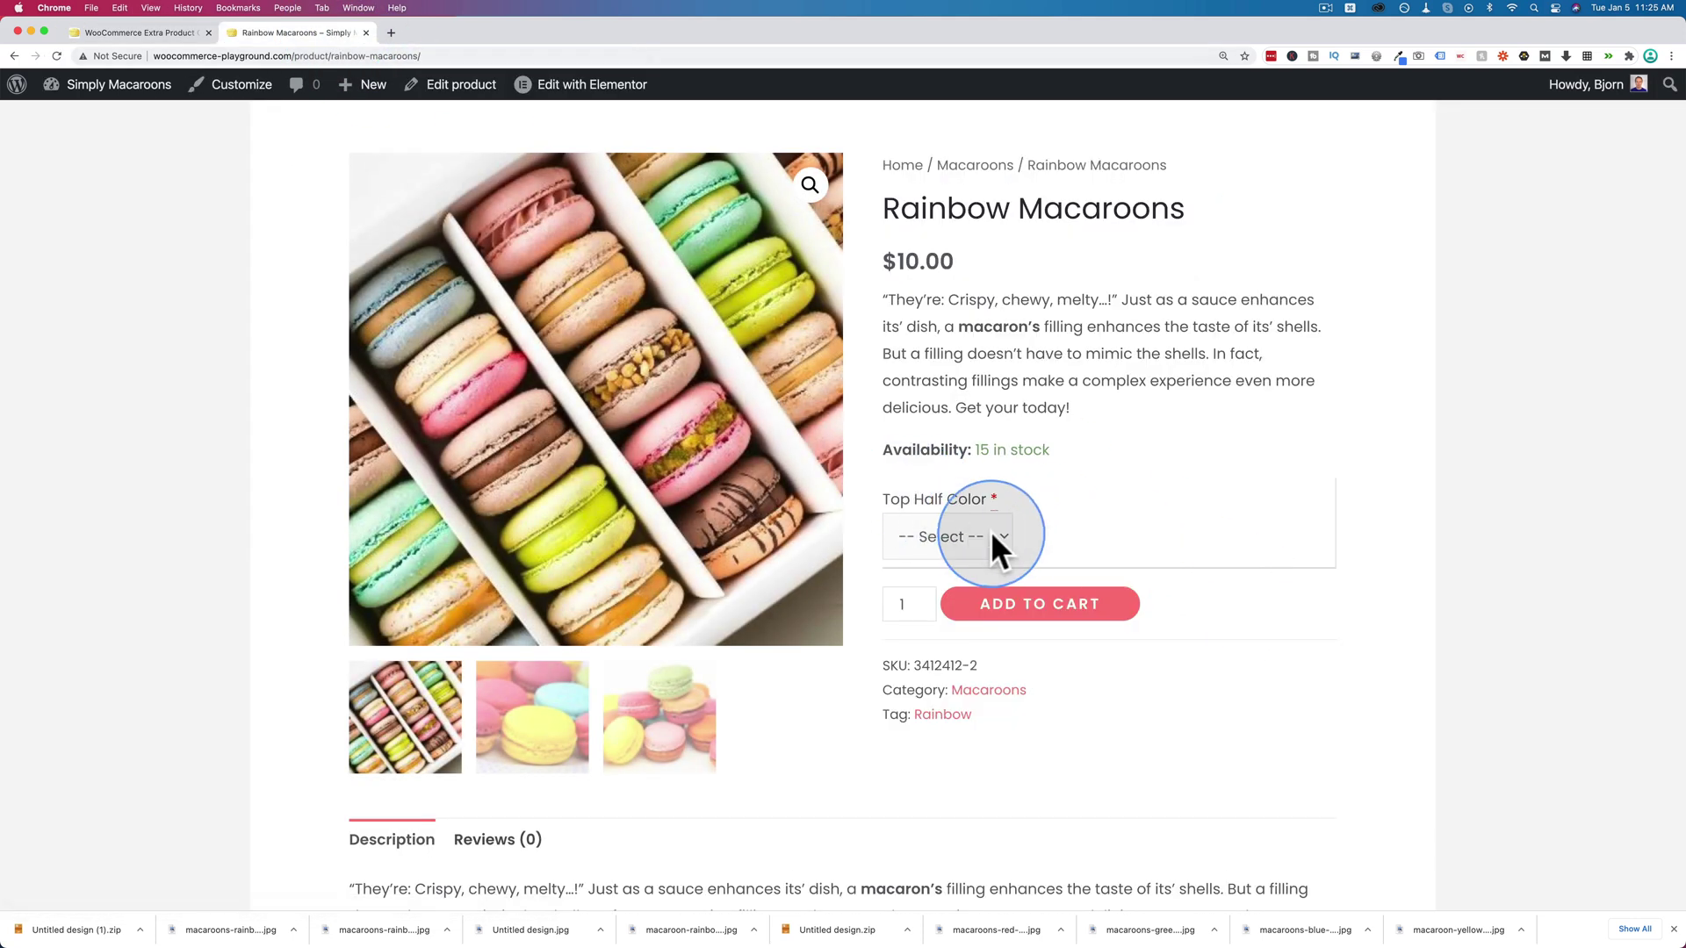
left_click(993, 533)
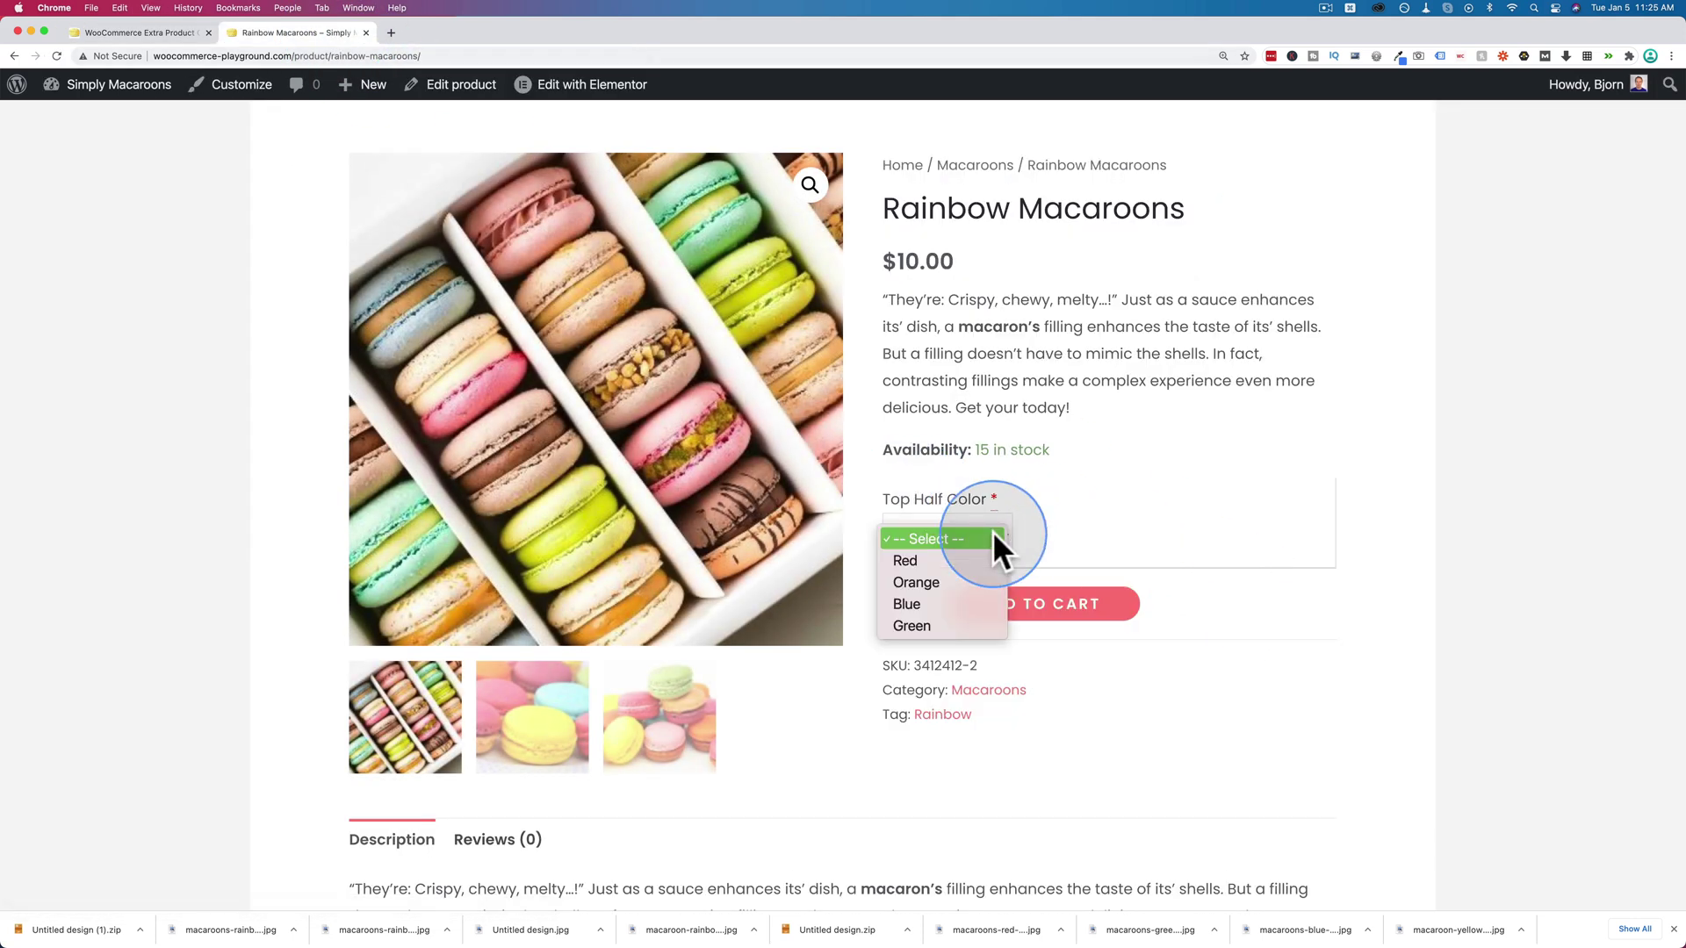
key("Escape")
left_click(972, 593)
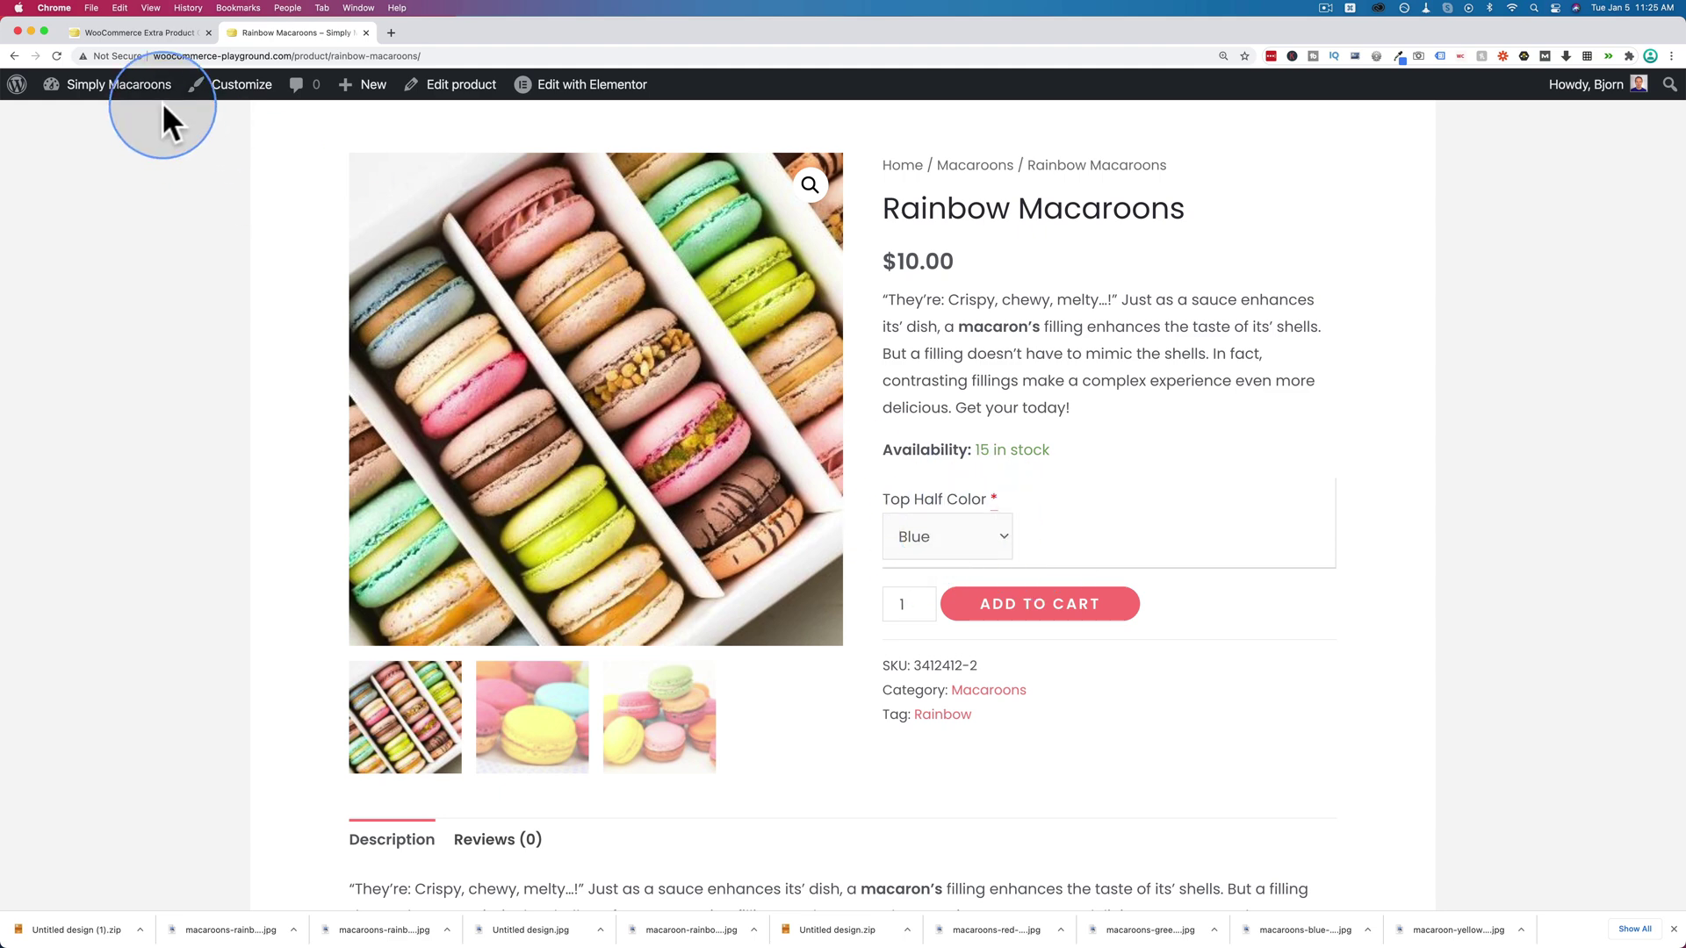
Duplicate top_color as bottom_color labelled Bottom Half Color and save it.
left_click(171, 36)
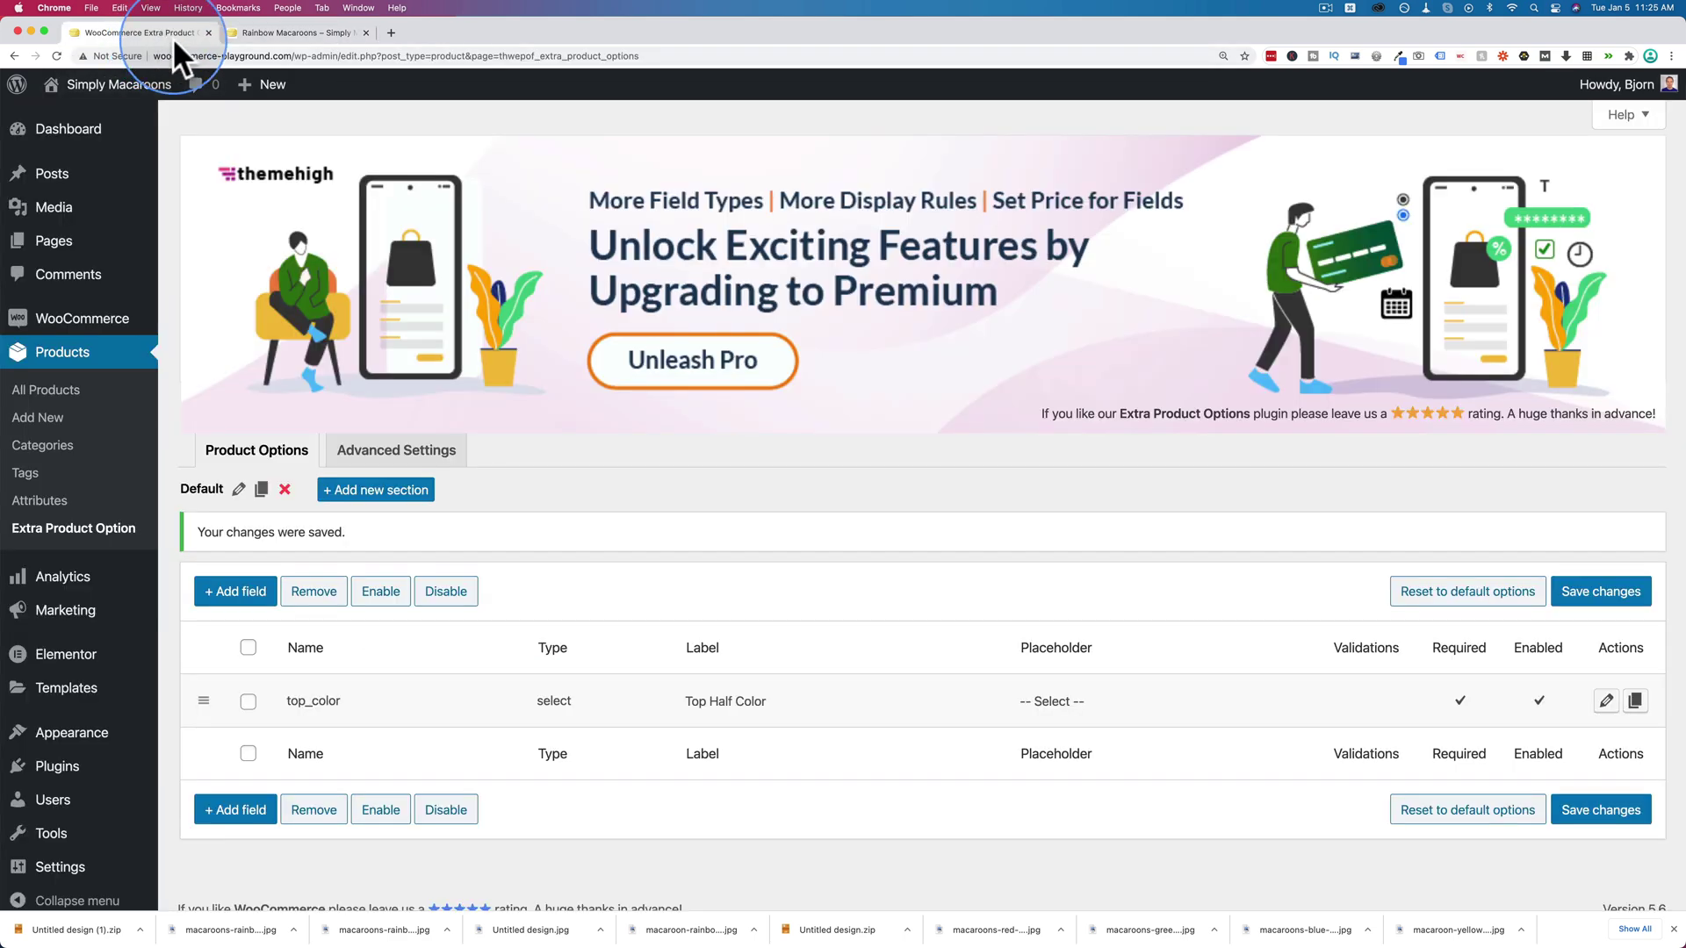
scroll(308, 529, "down", 1)
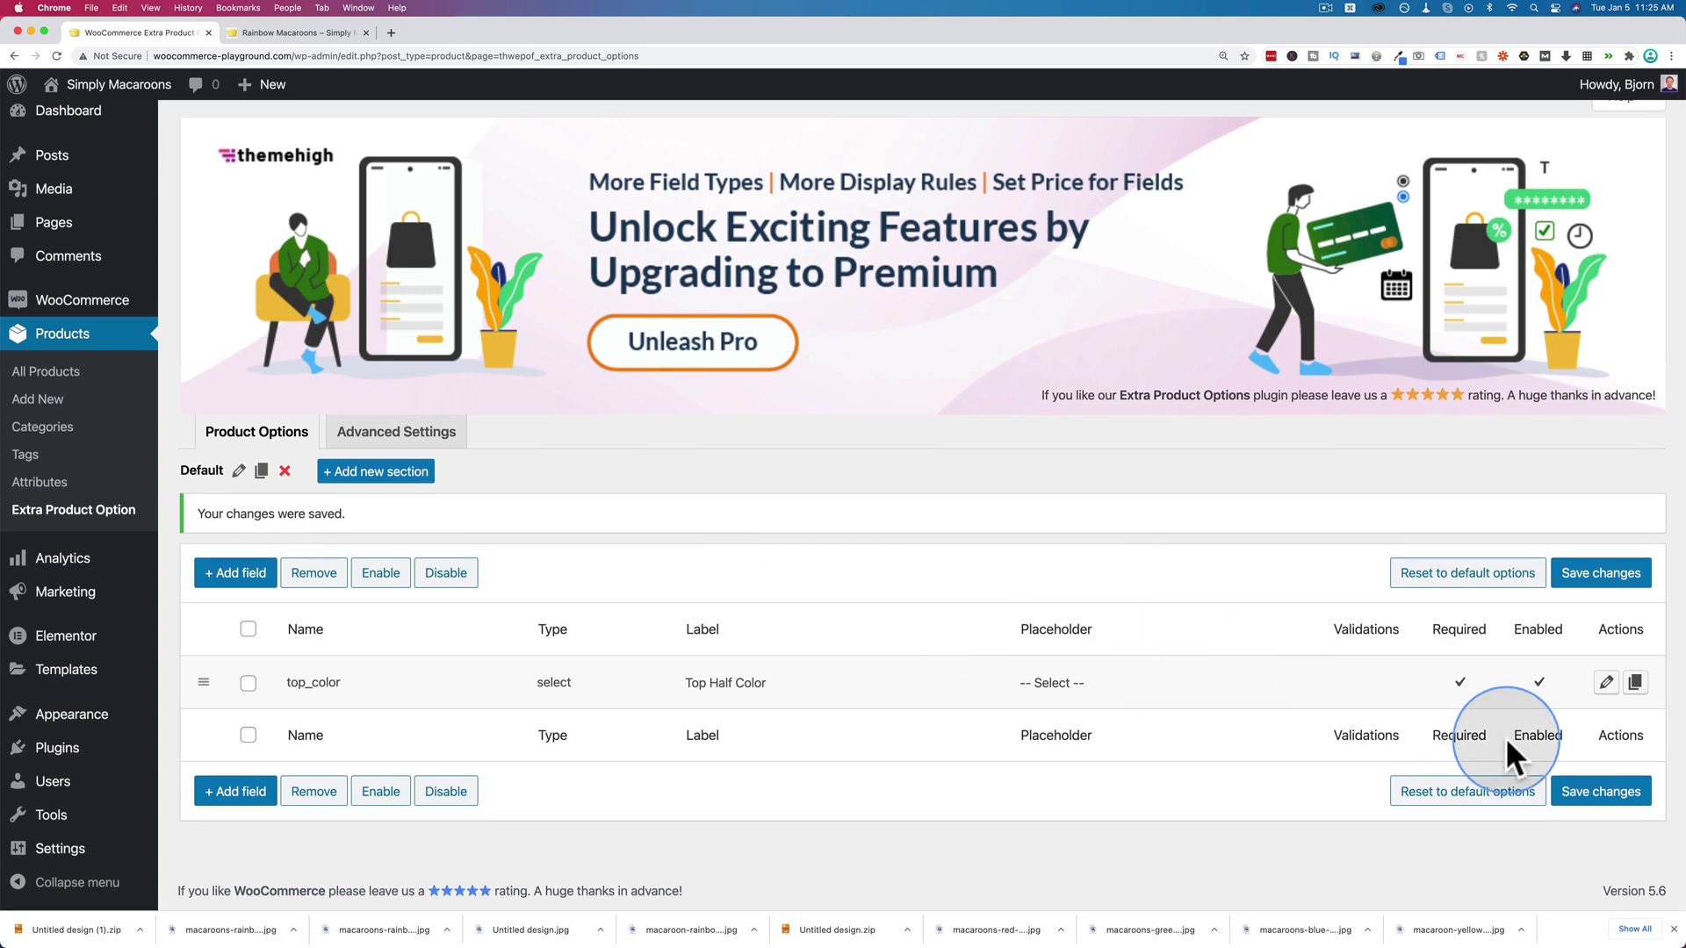
left_click(1635, 683)
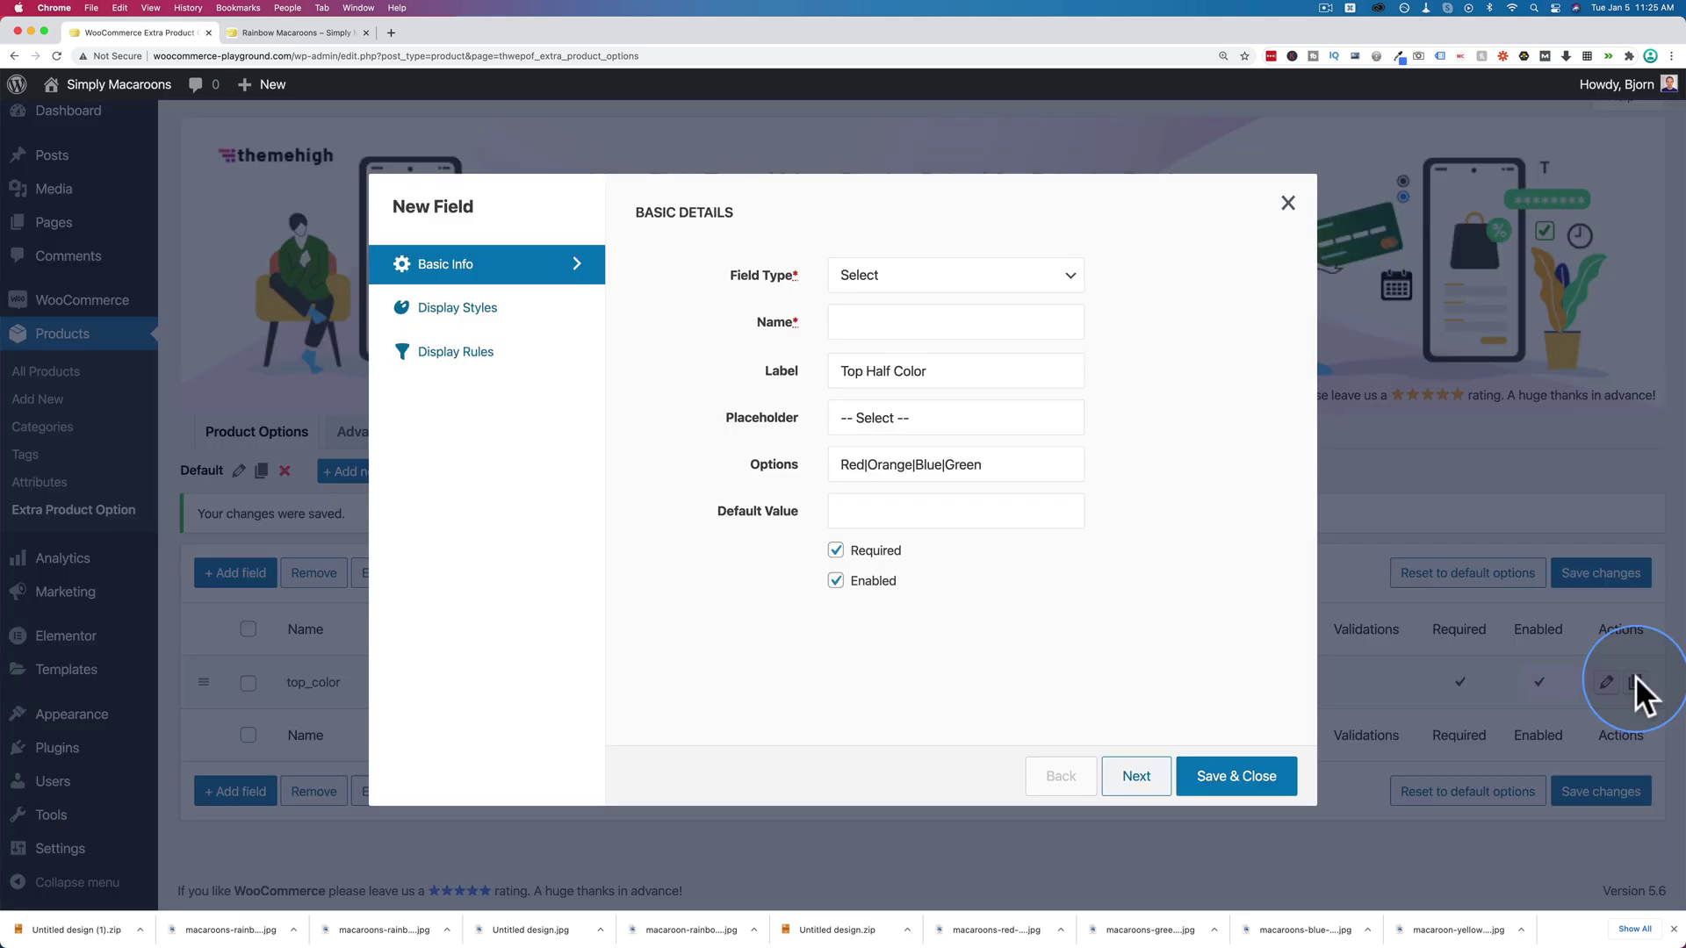
double_click(862, 371)
type("Bottom")
left_click(887, 326)
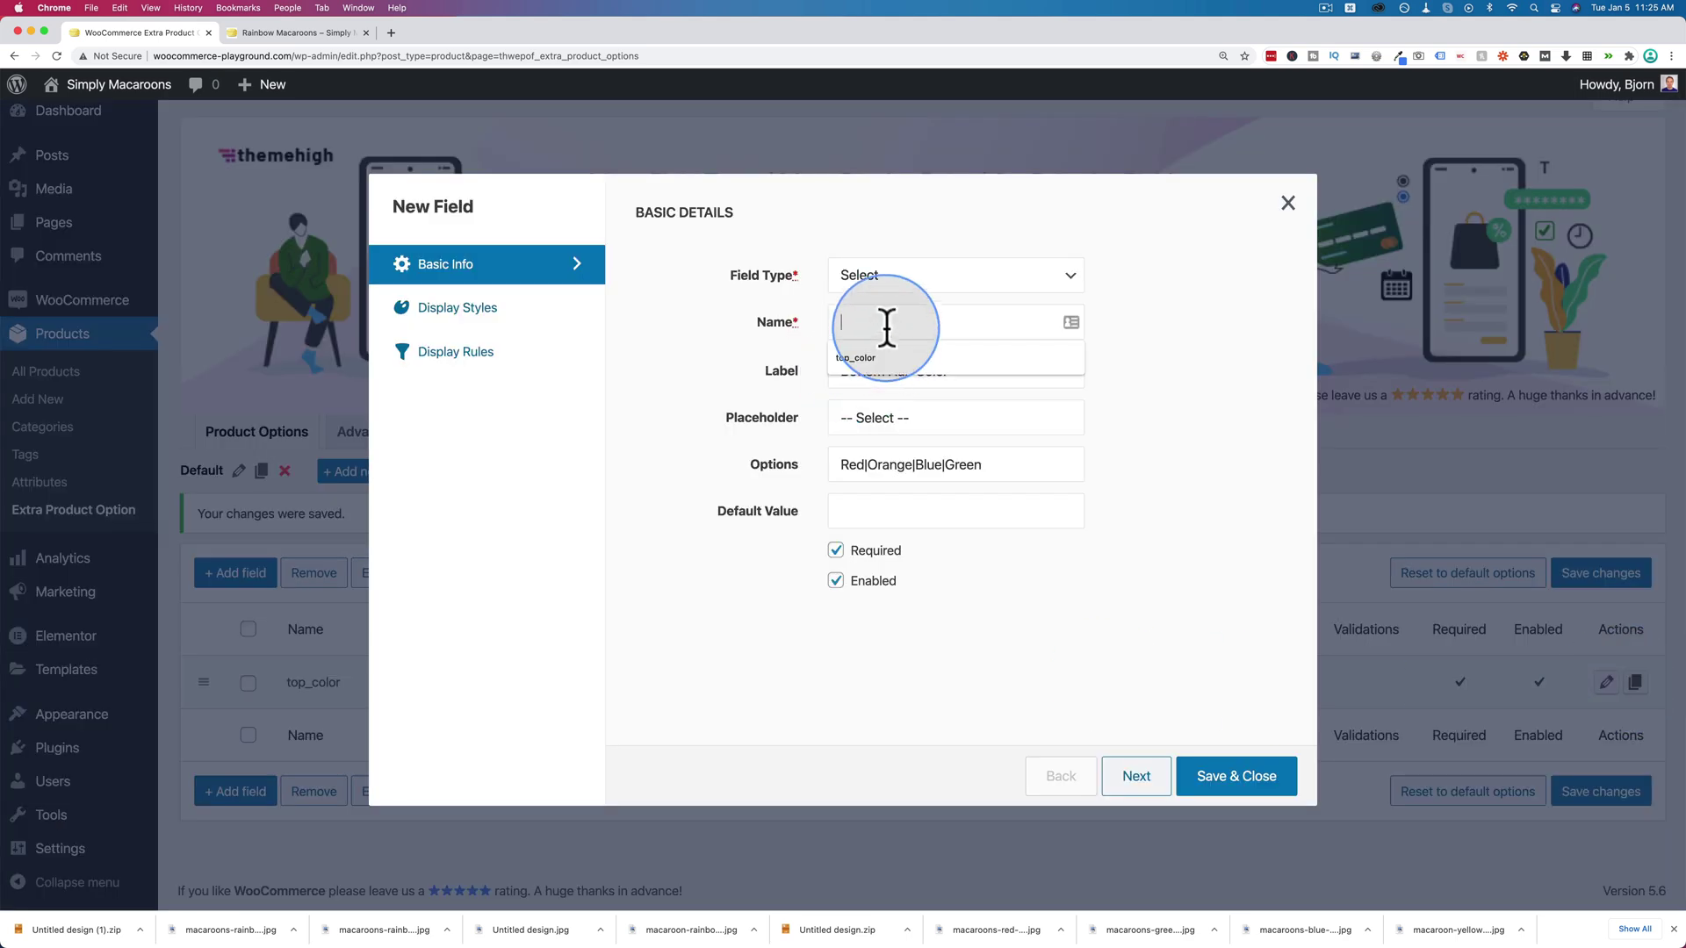
type("bottom_color")
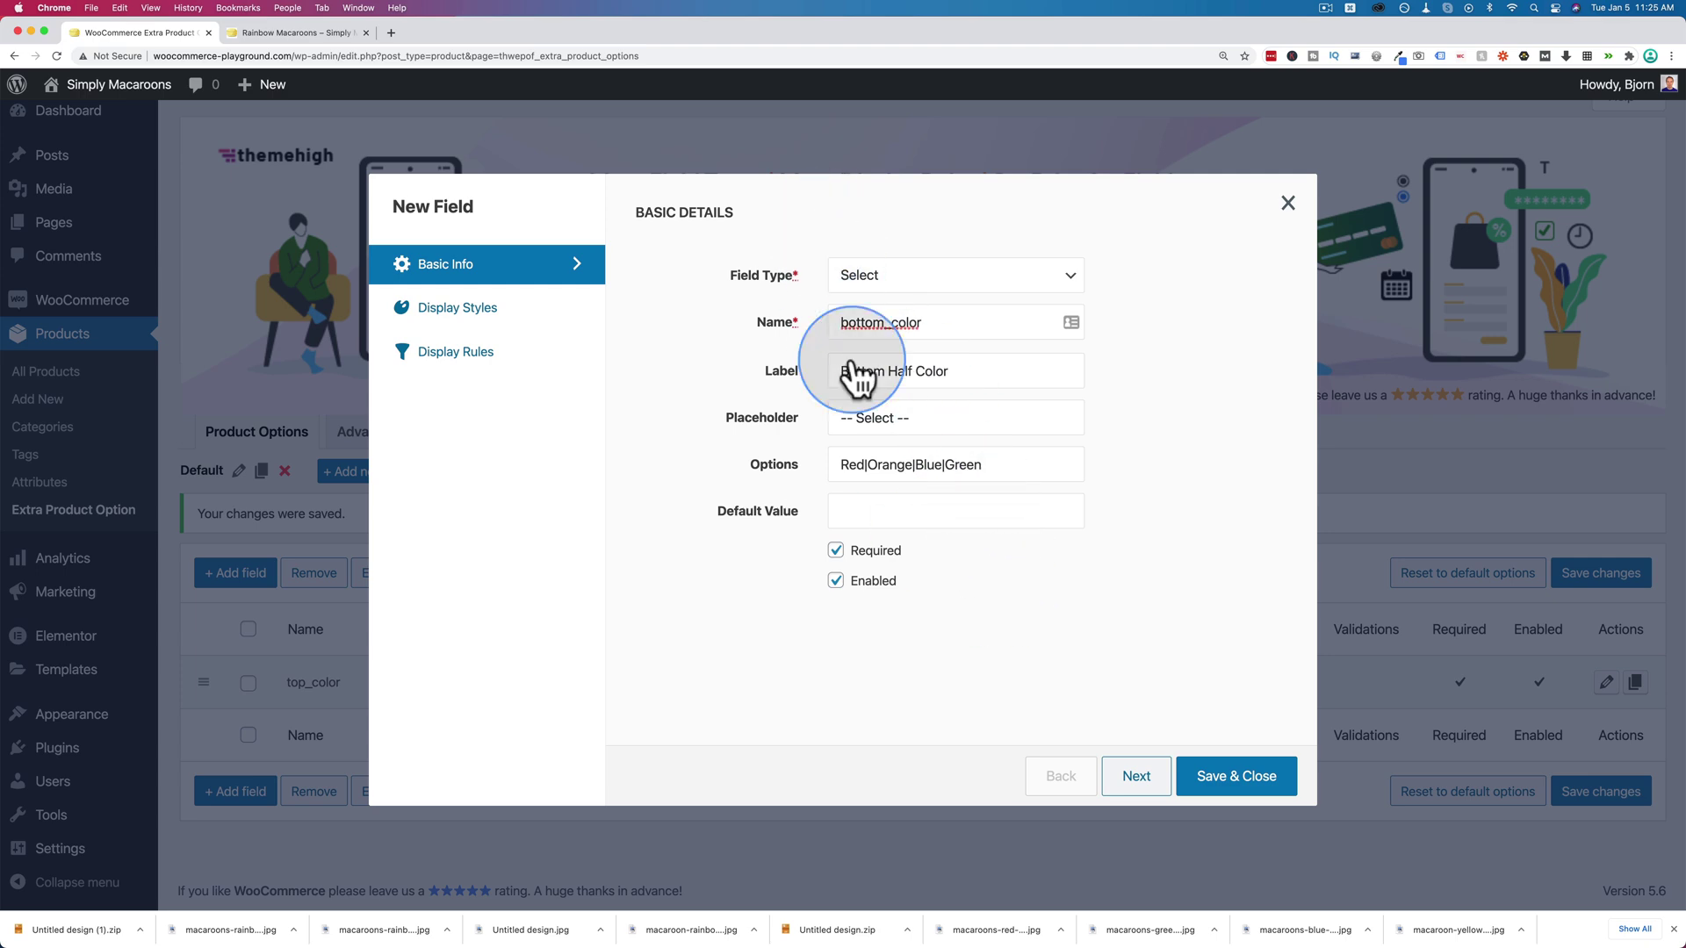
left_click(1234, 778)
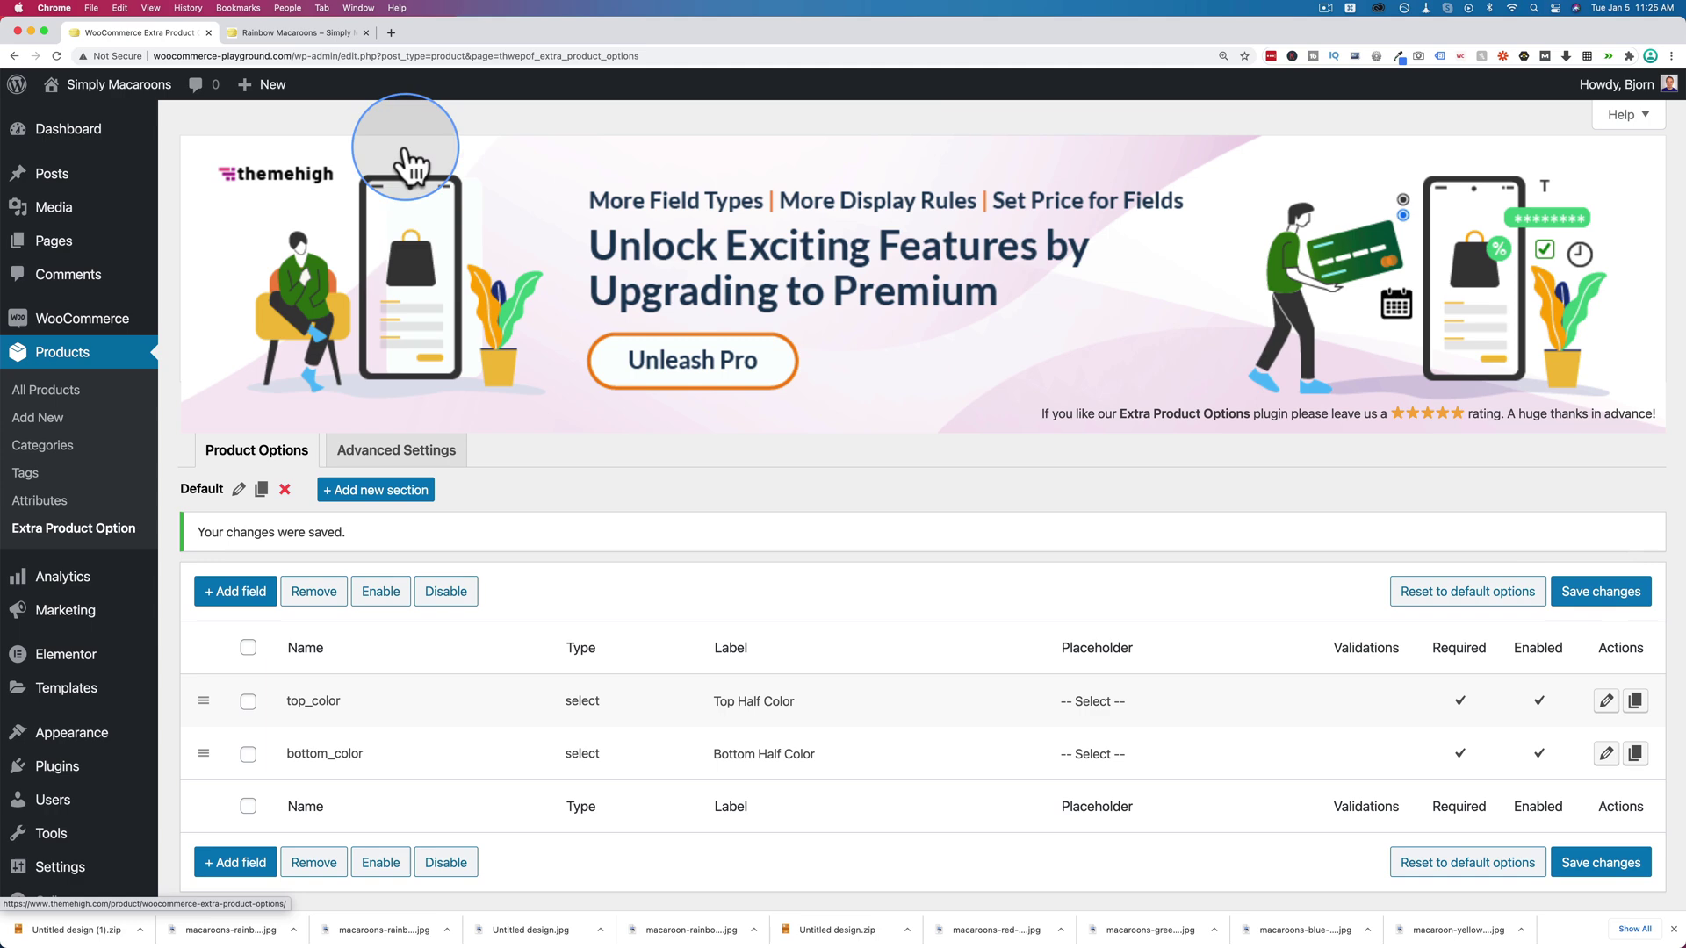
Reload the Rainbow Macaroons page to check both colour dropdowns appear.
left_click(307, 32)
key("super+r")
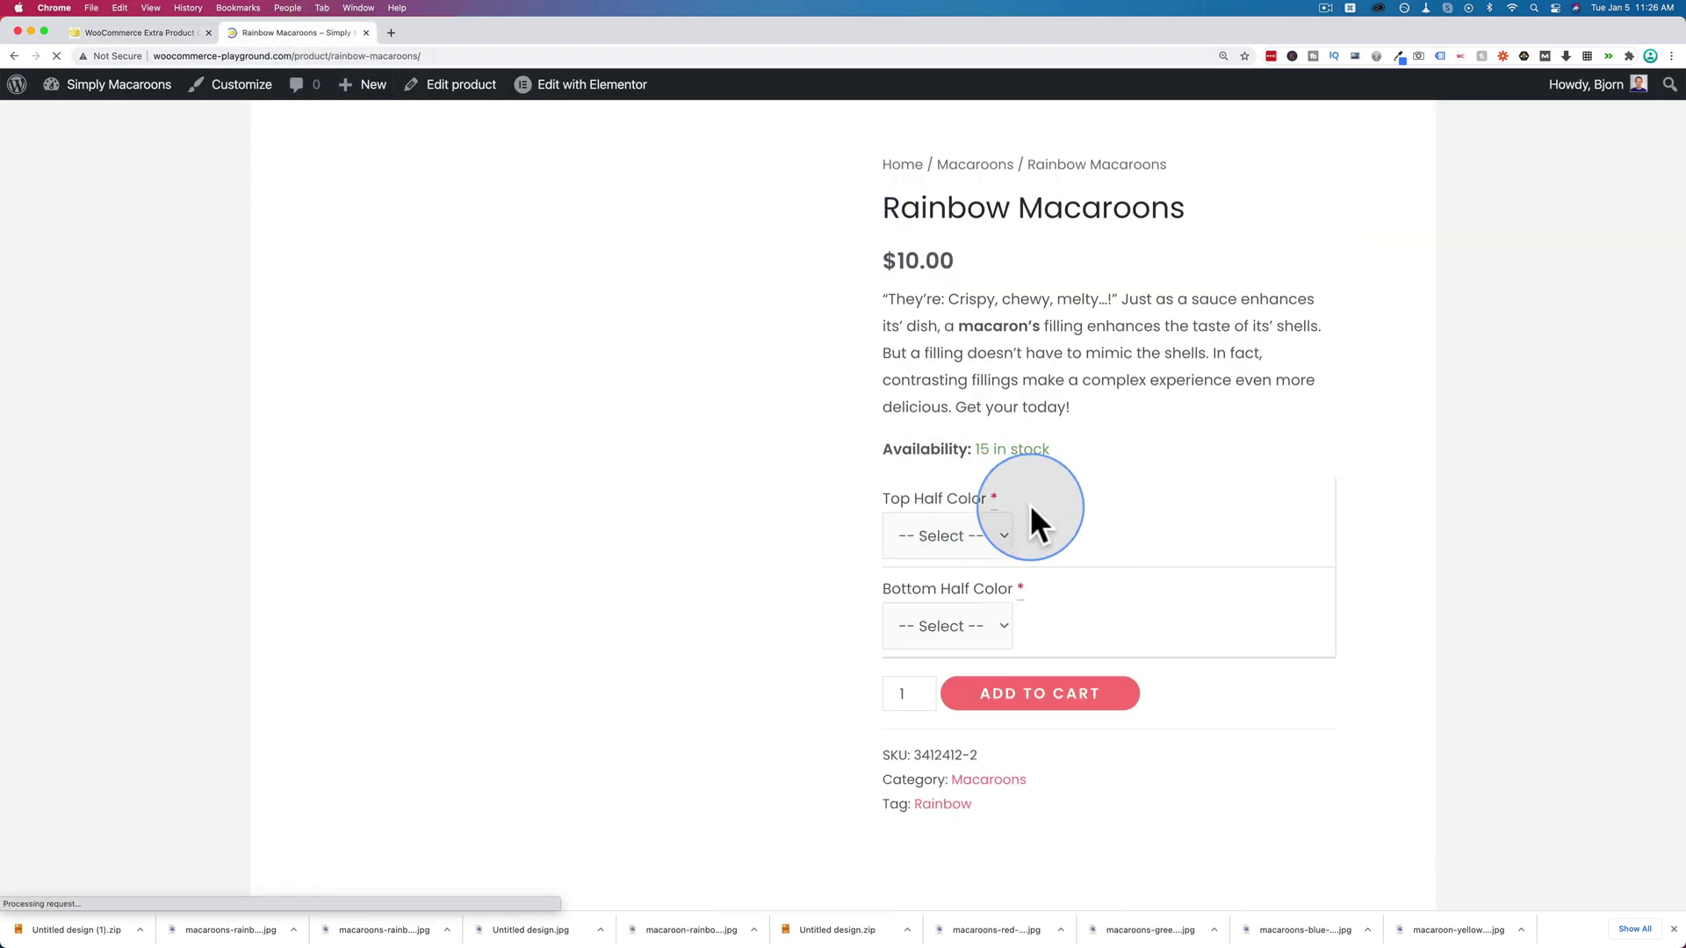
scroll(1110, 514, "down", 3)
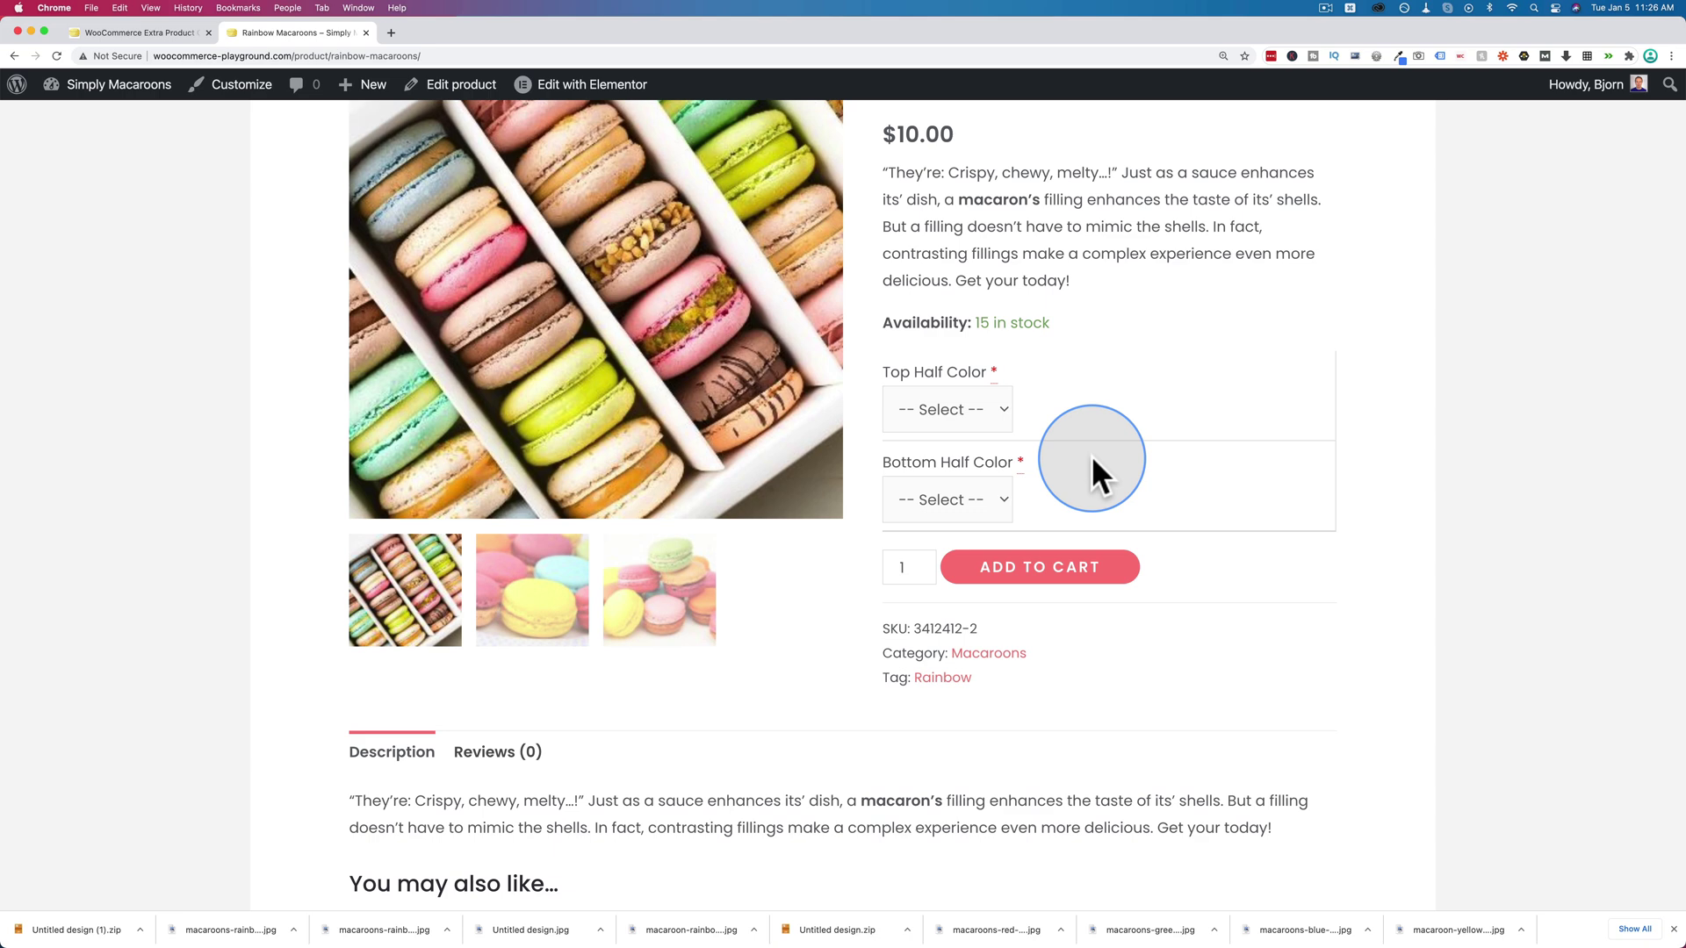
left_click(136, 32)
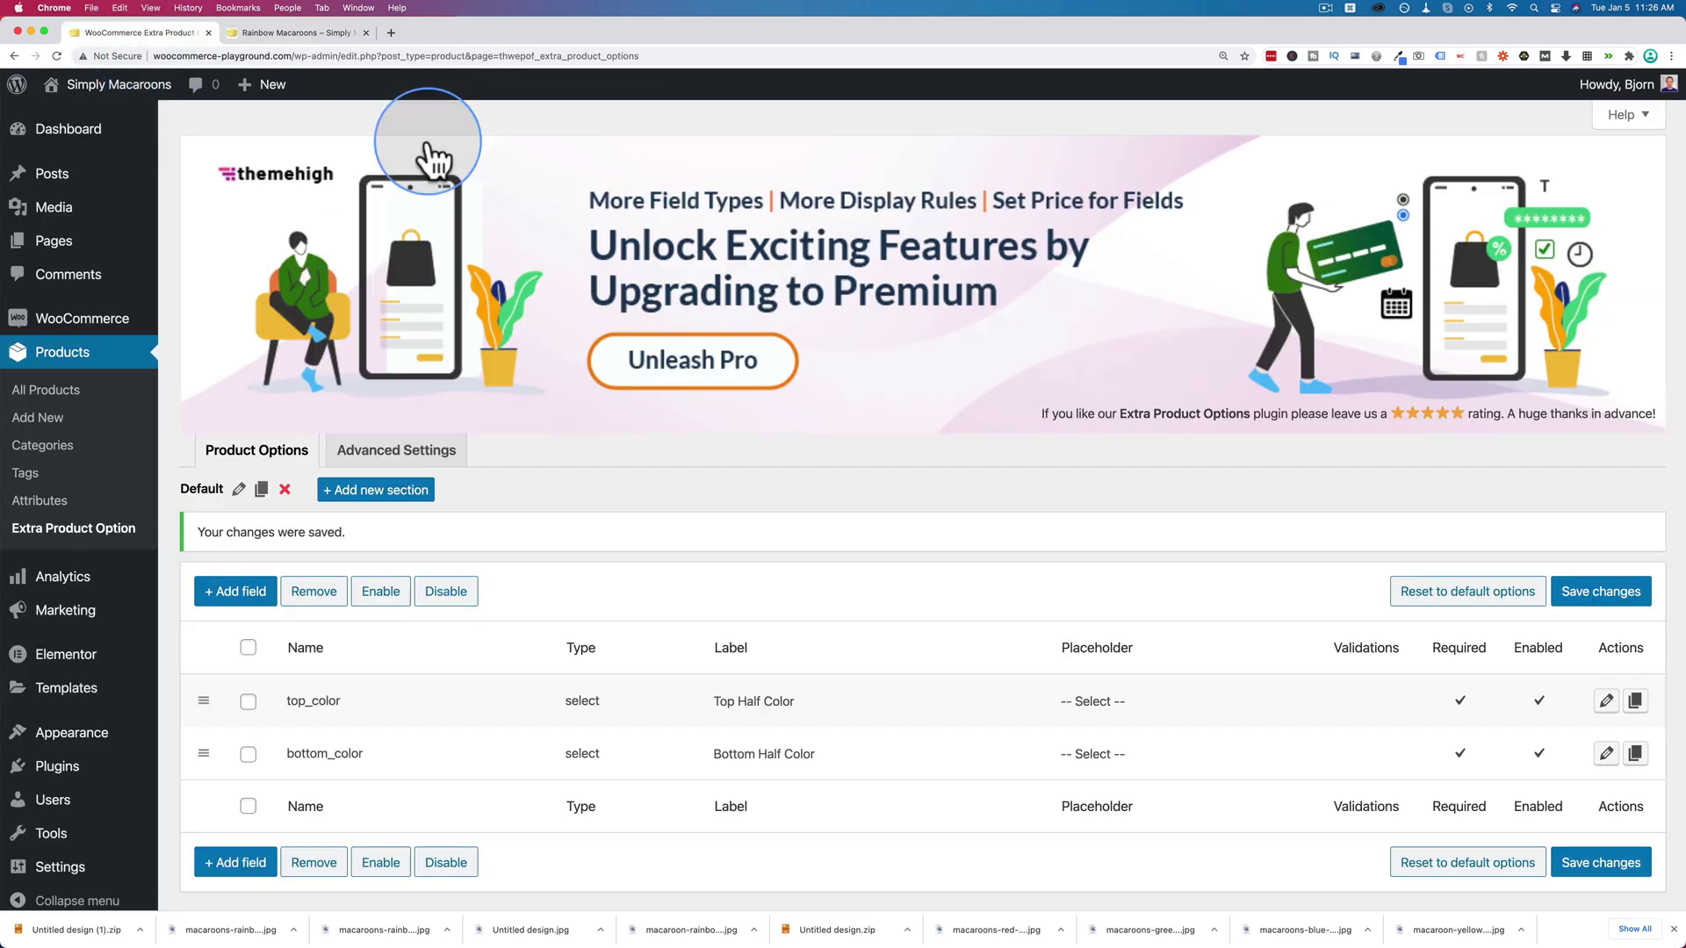
Create section macaroon_customization titled 'Choose Your Options', positioned Before Add To Cart Button.
left_click(392, 495)
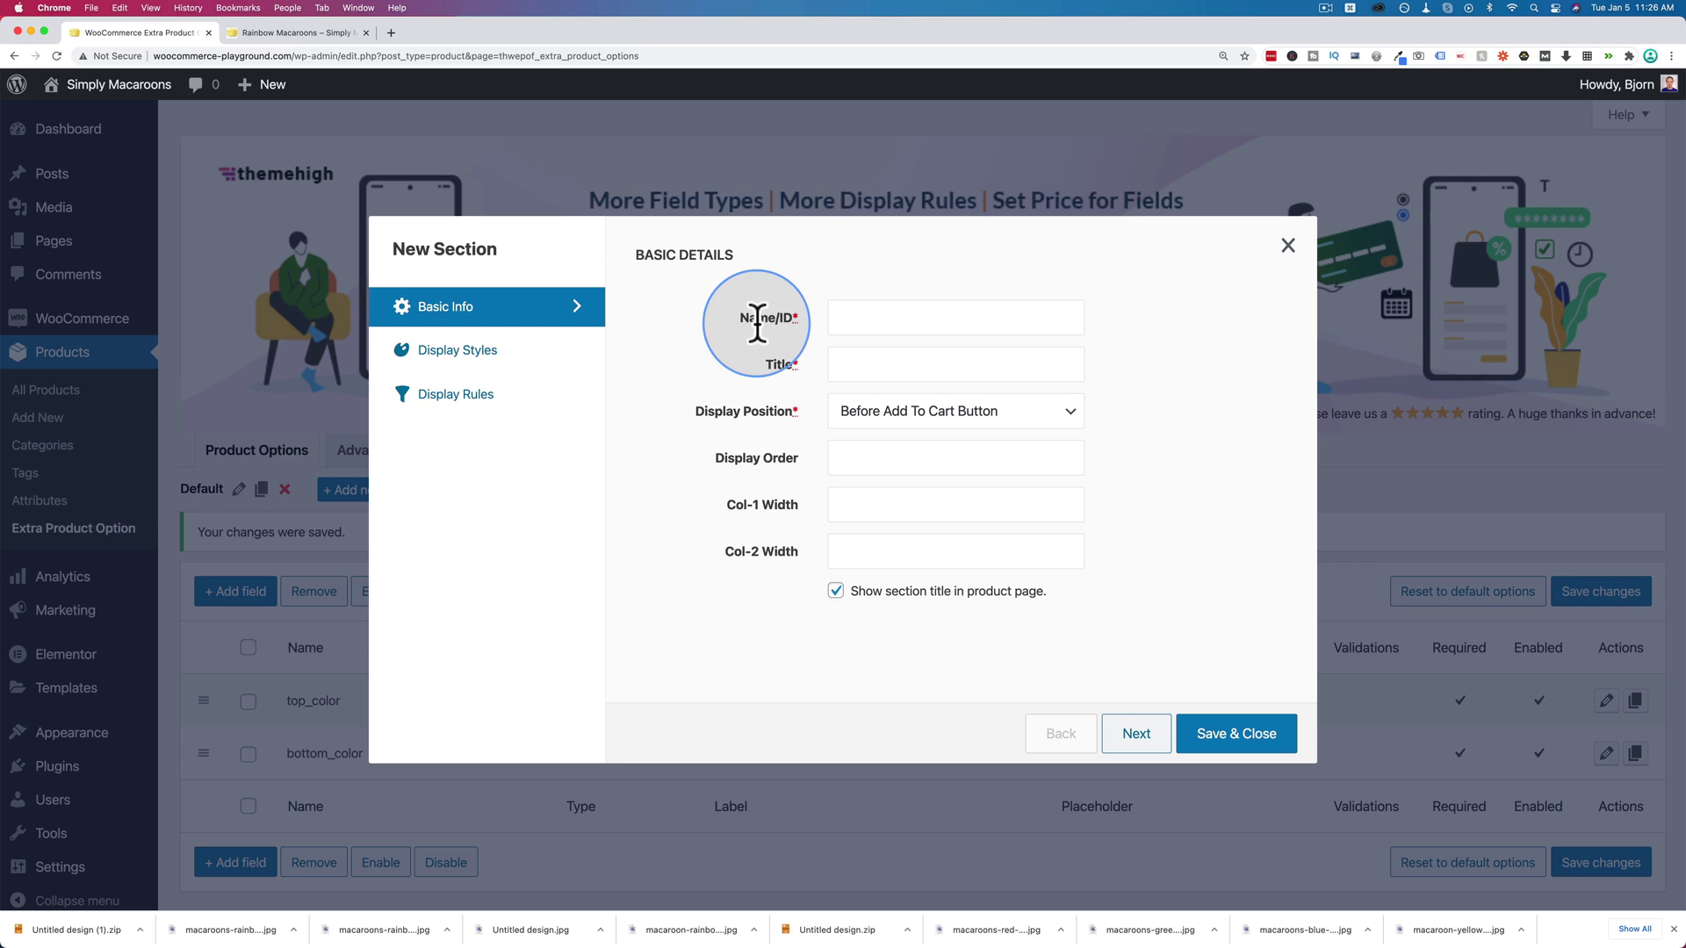
left_click(869, 319)
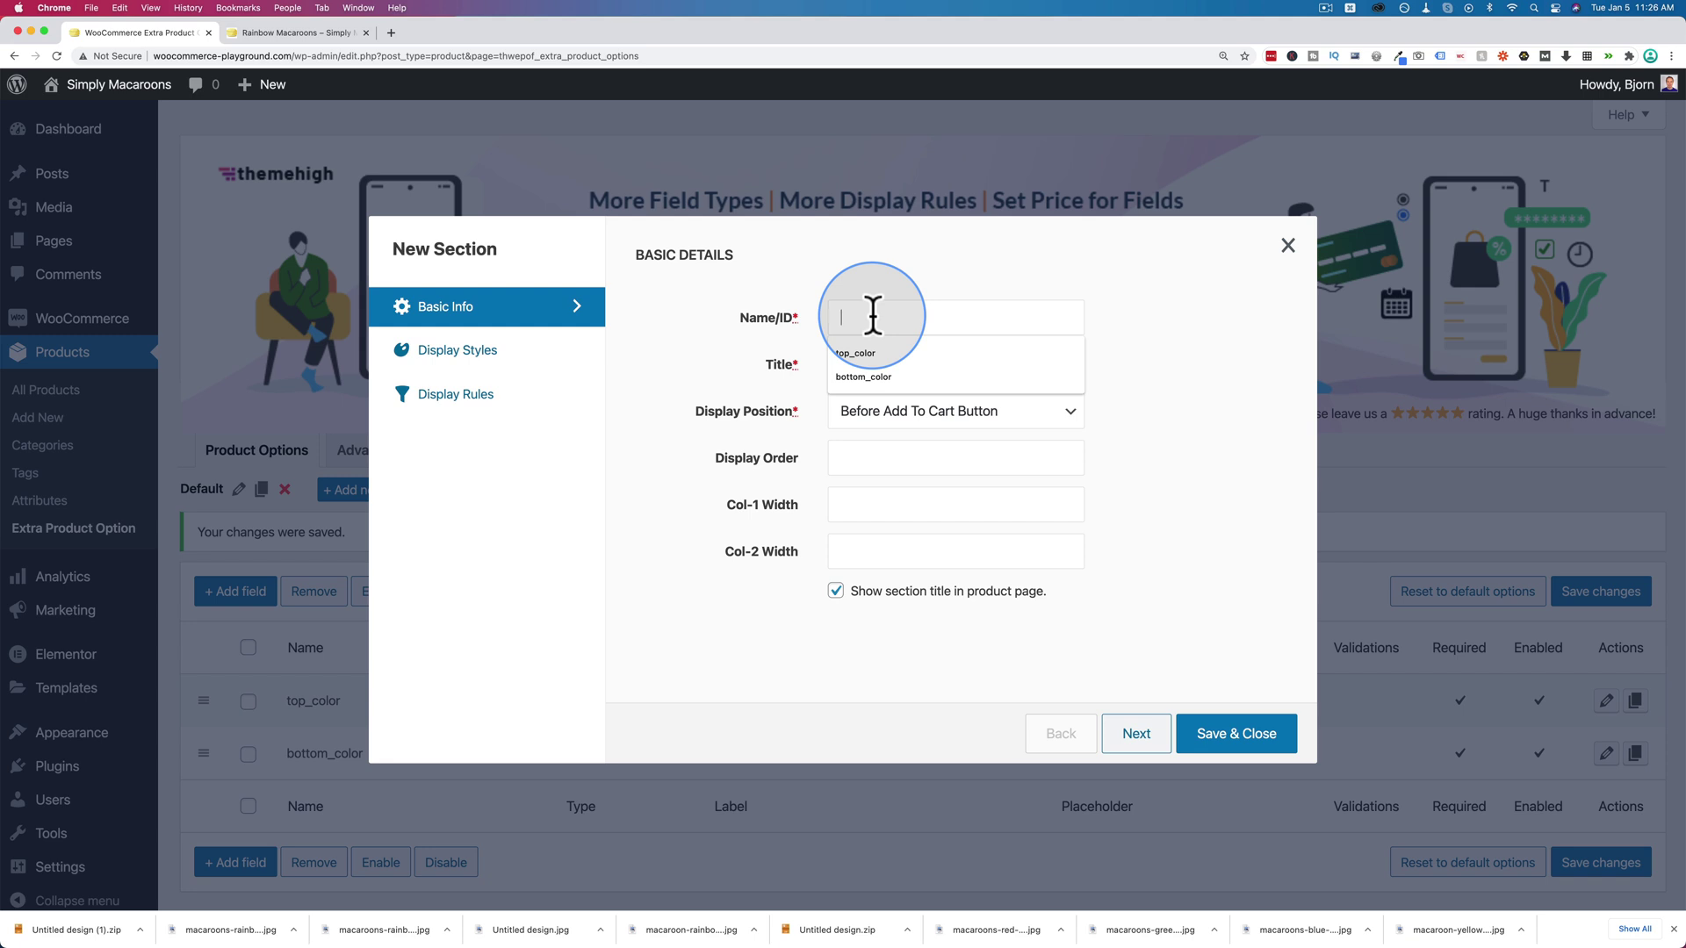
type("macaroon_customization")
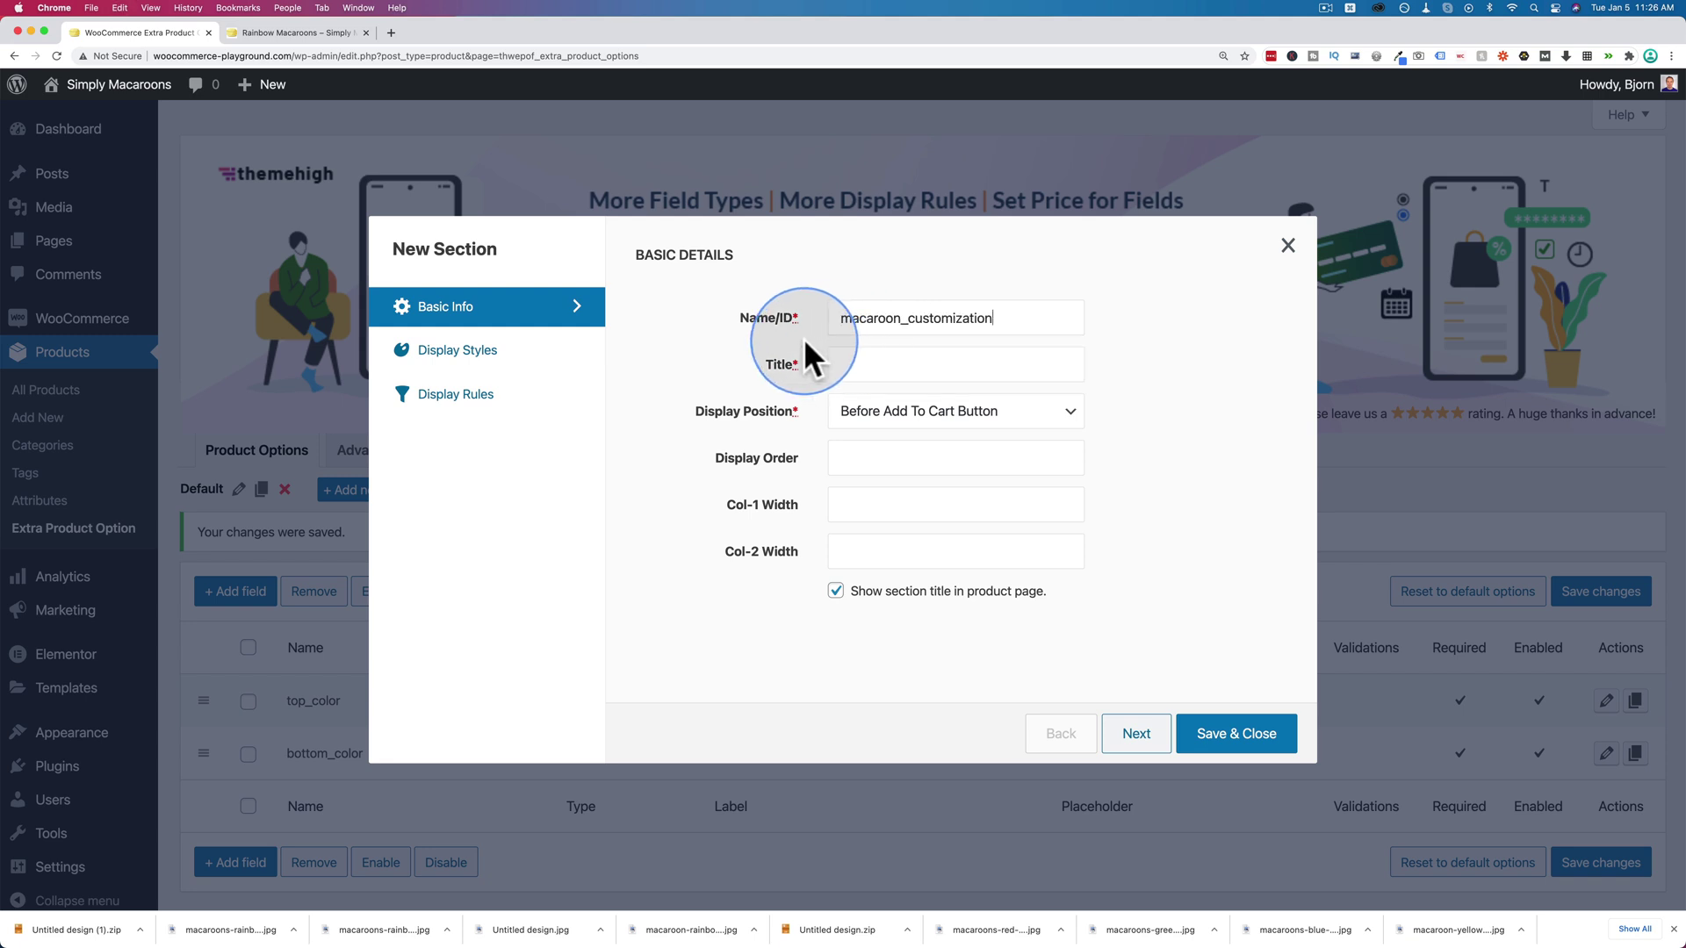
left_click(914, 372)
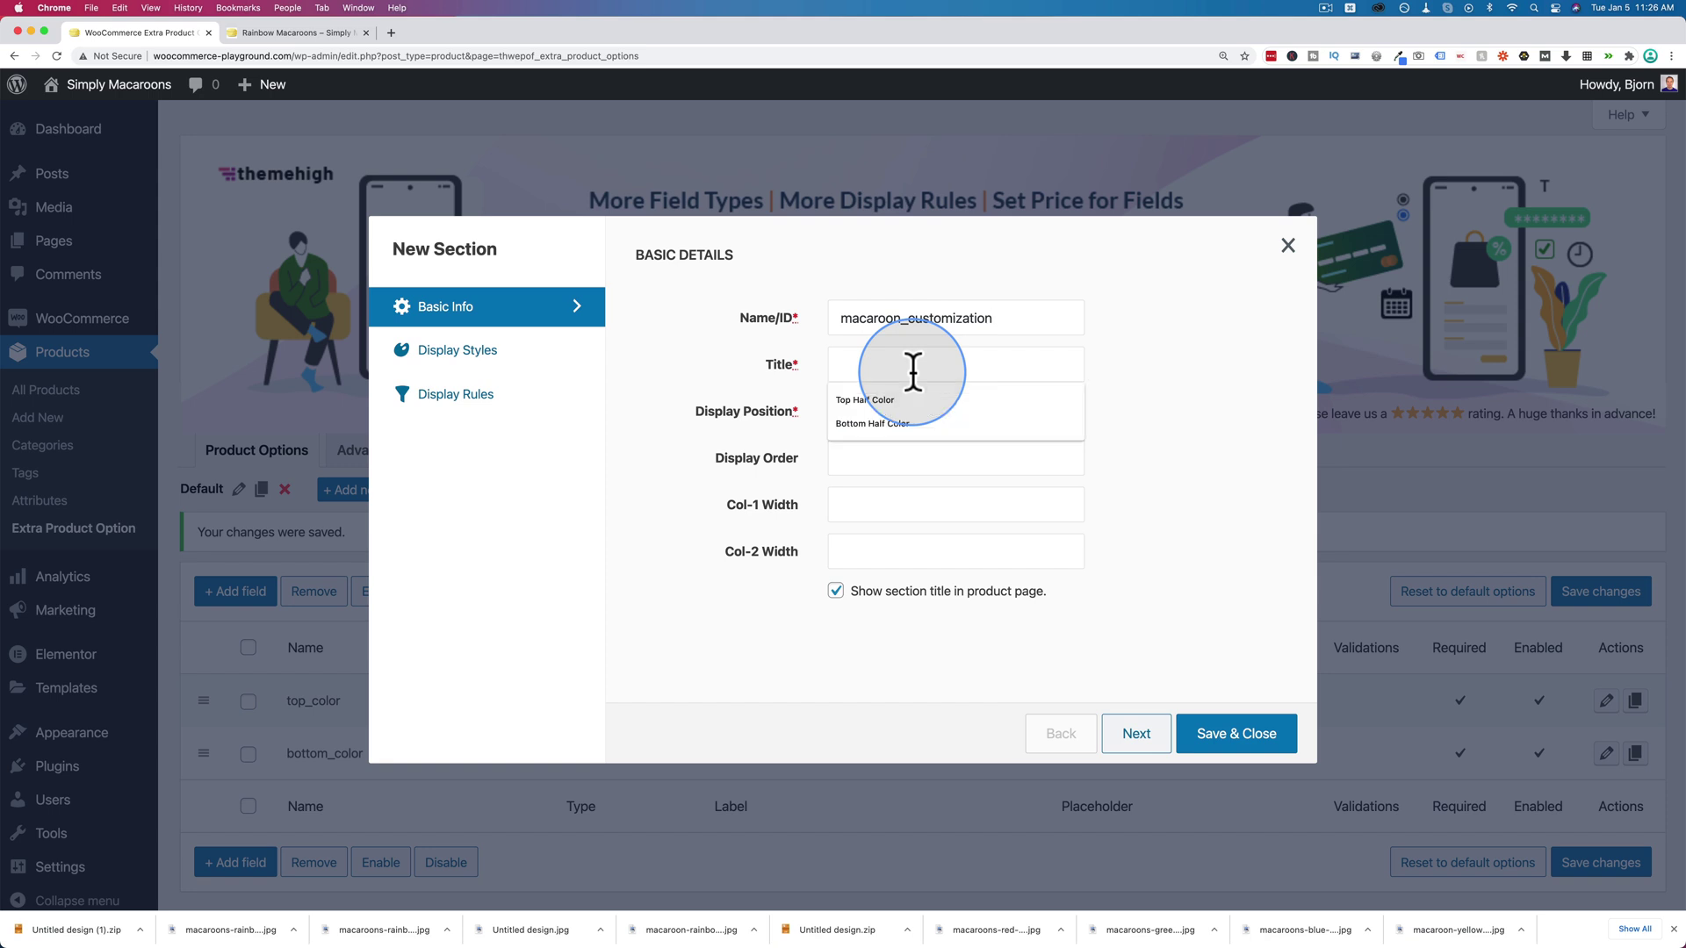
type("Chose")
type("ose Your Options")
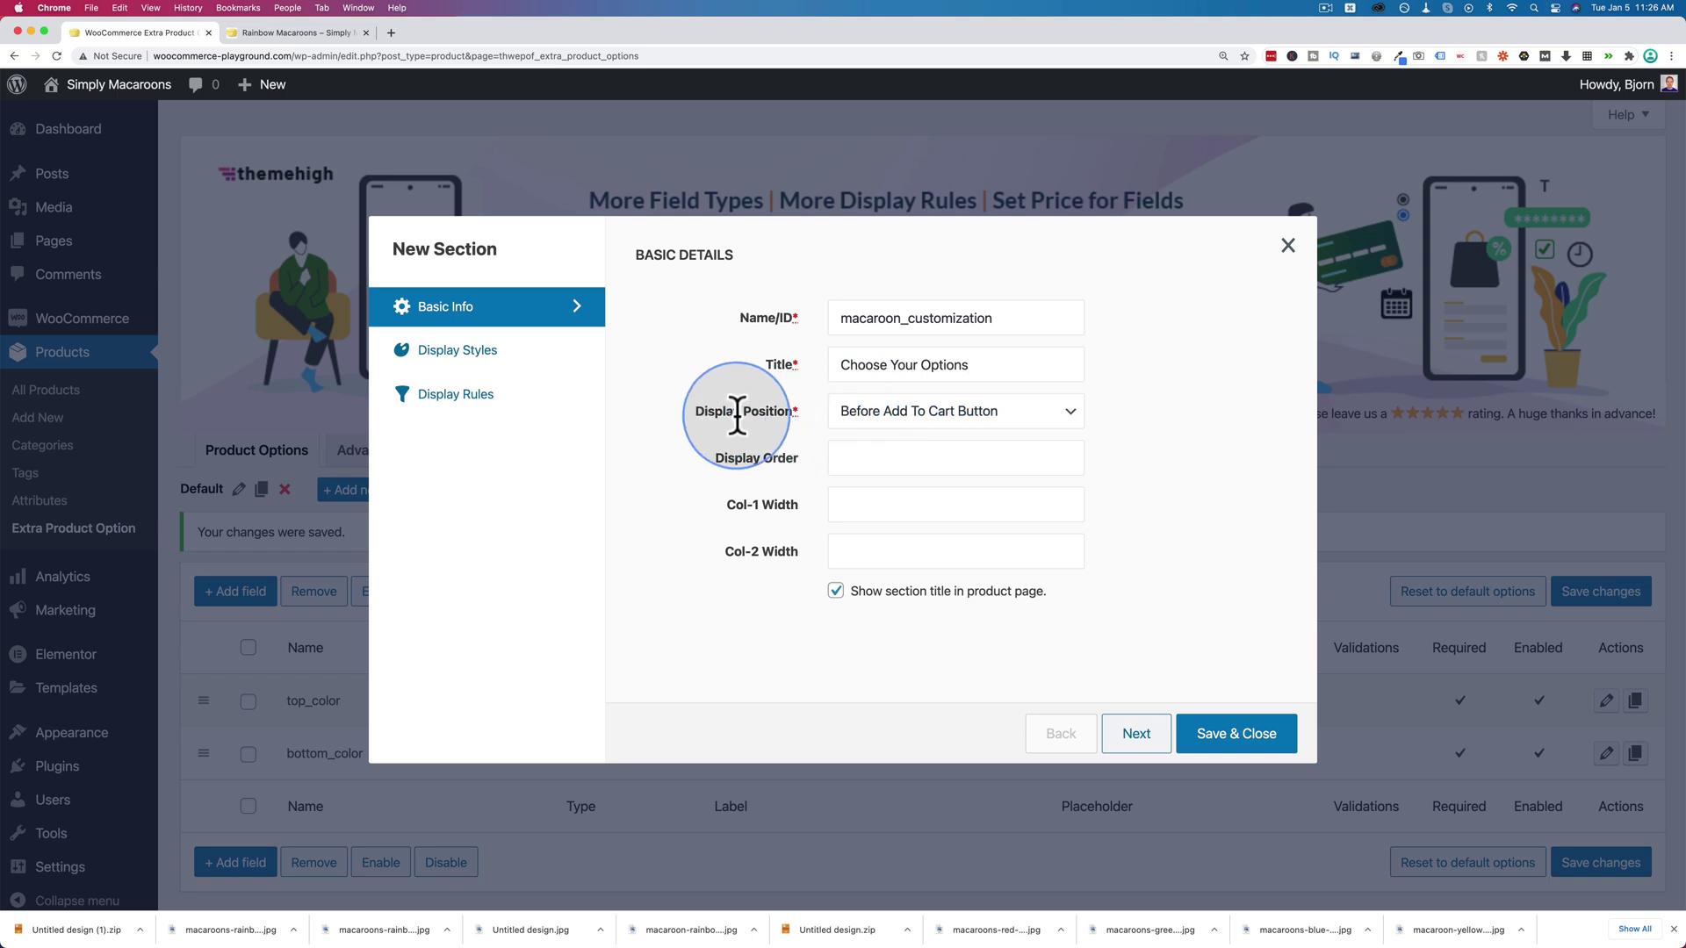
left_click(839, 420)
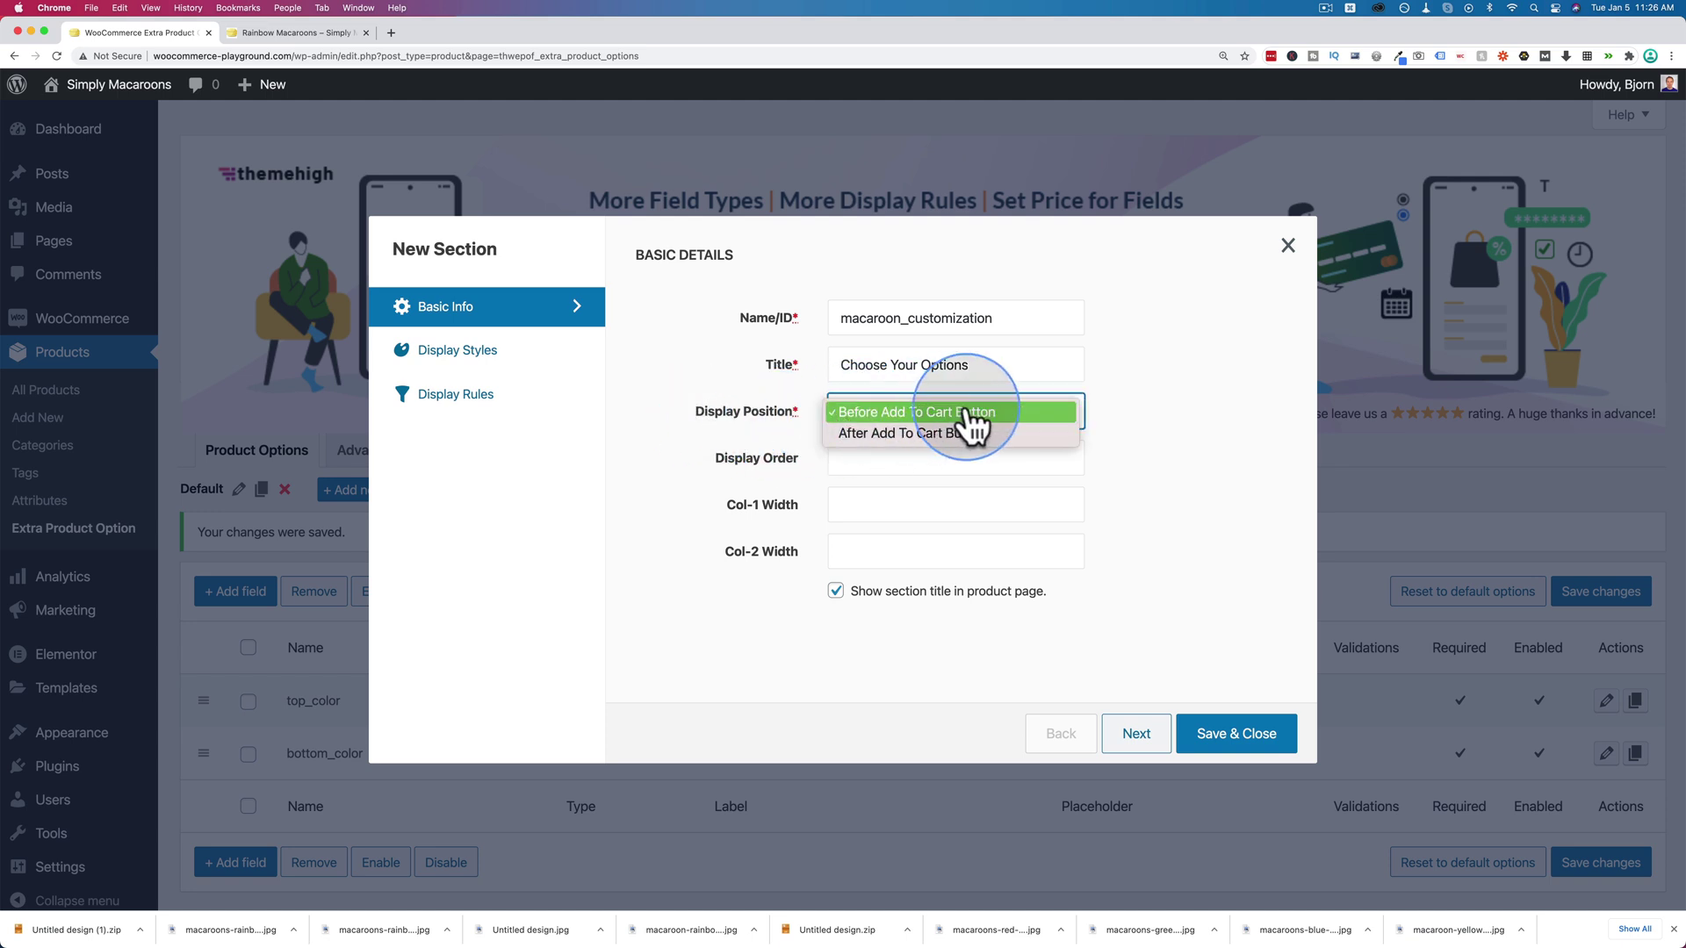
left_click(763, 460)
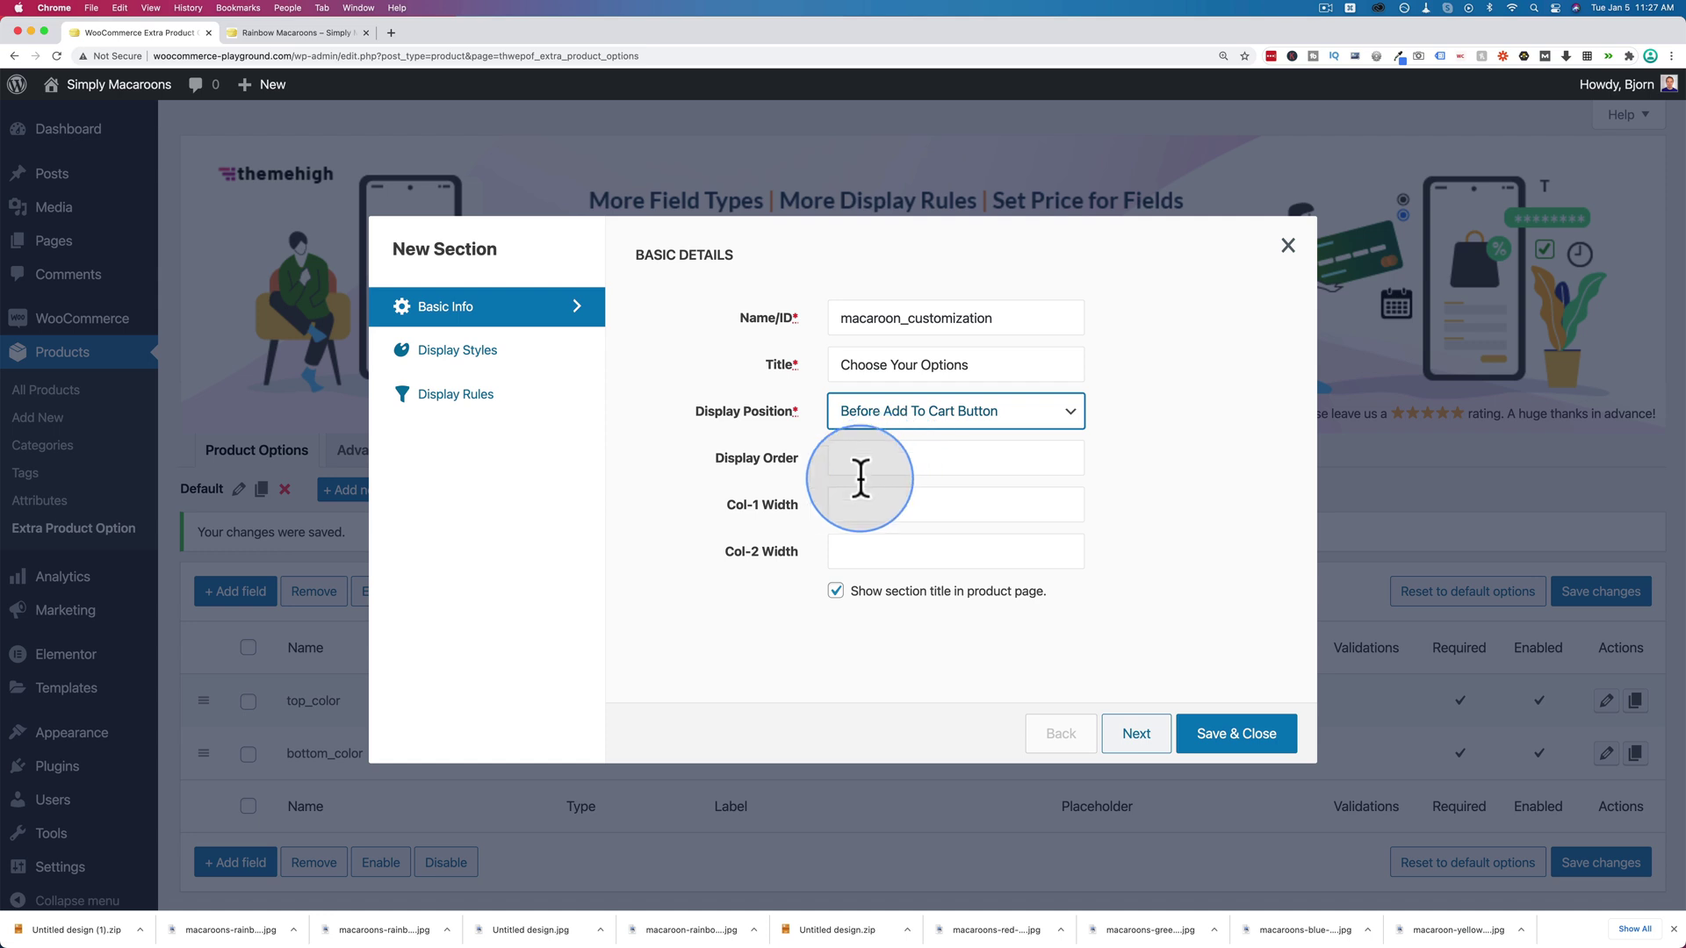
left_click(783, 511)
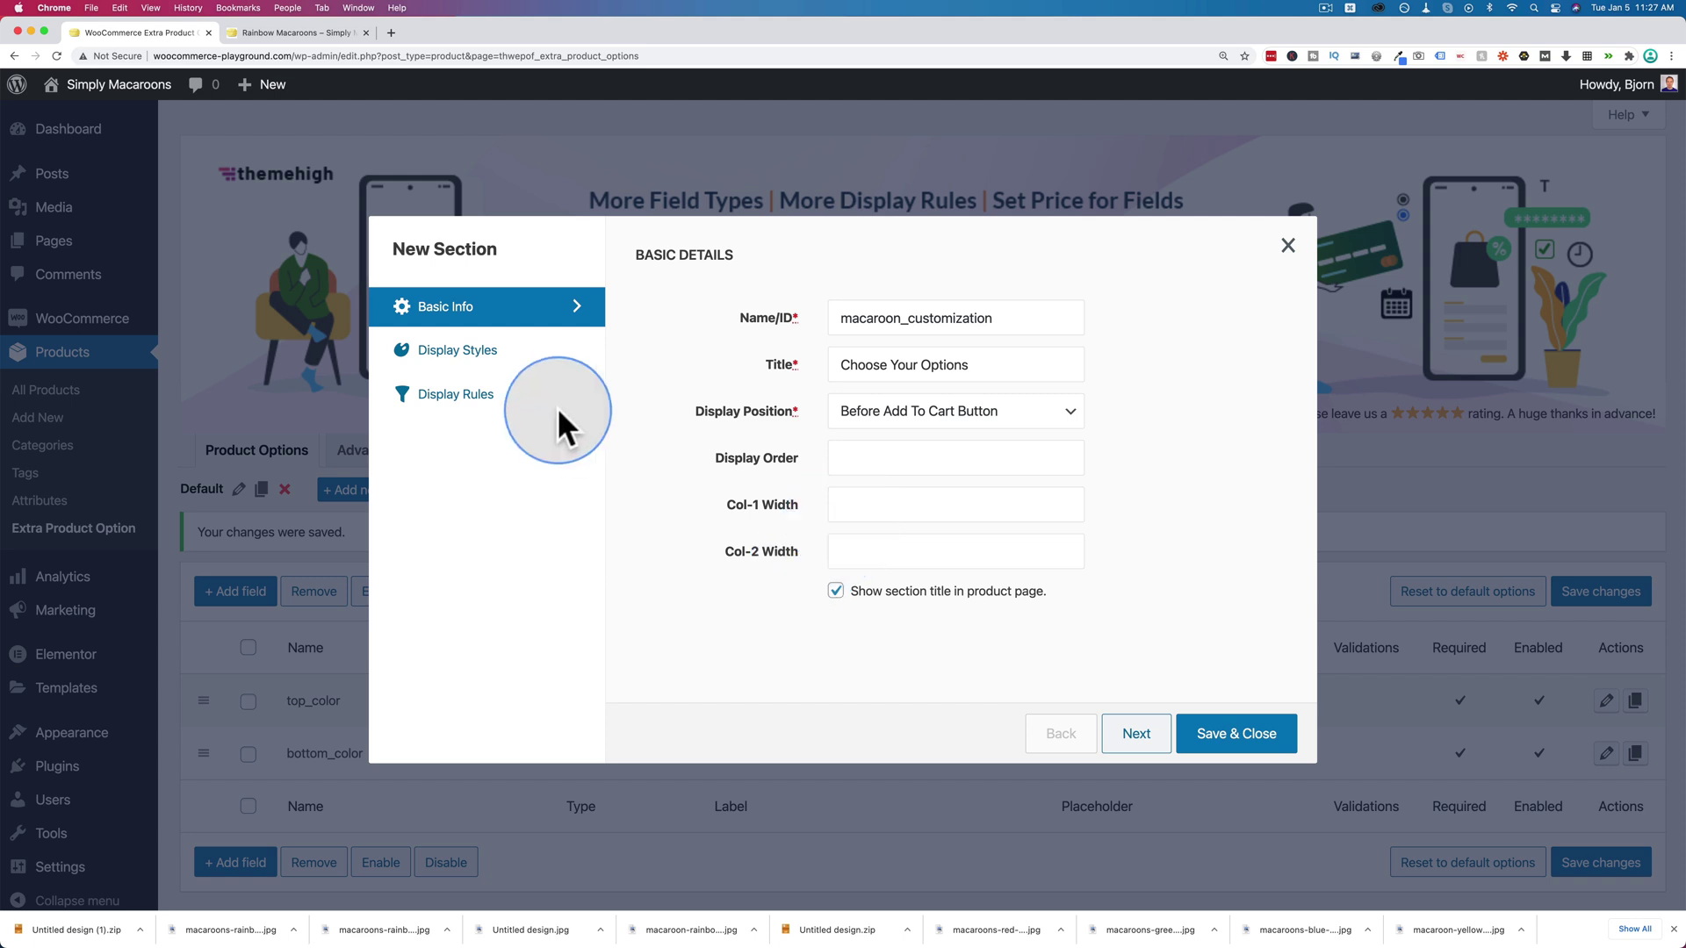
Keep the section title's heading style as H3.
left_click(478, 354)
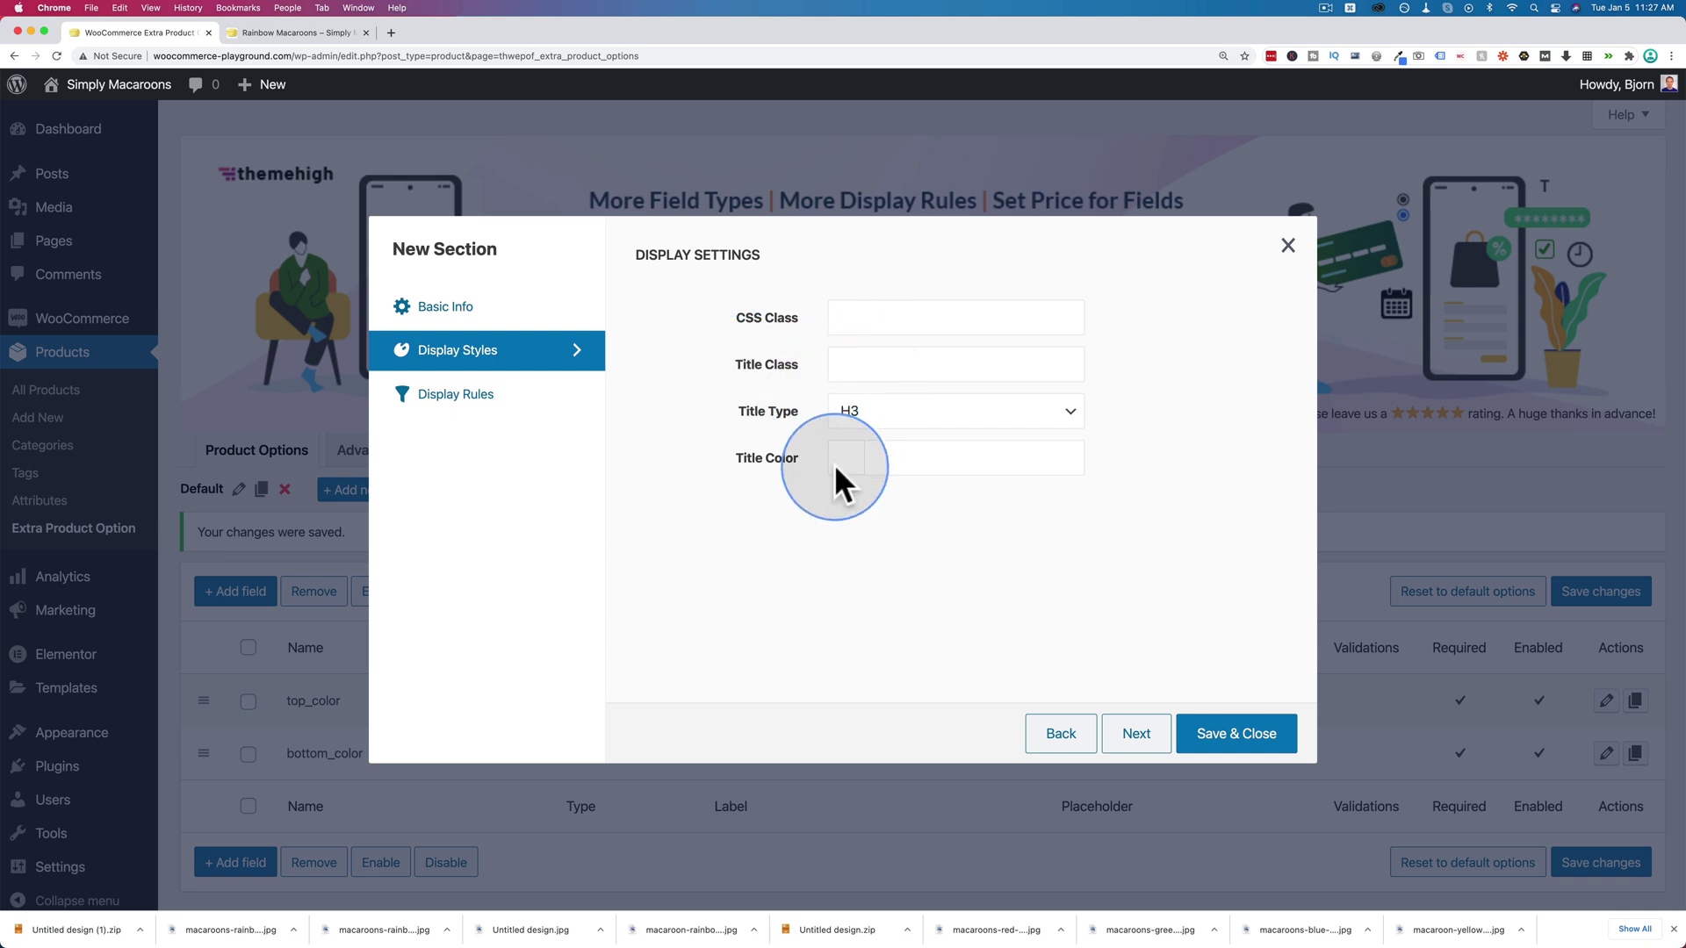
left_click(844, 415)
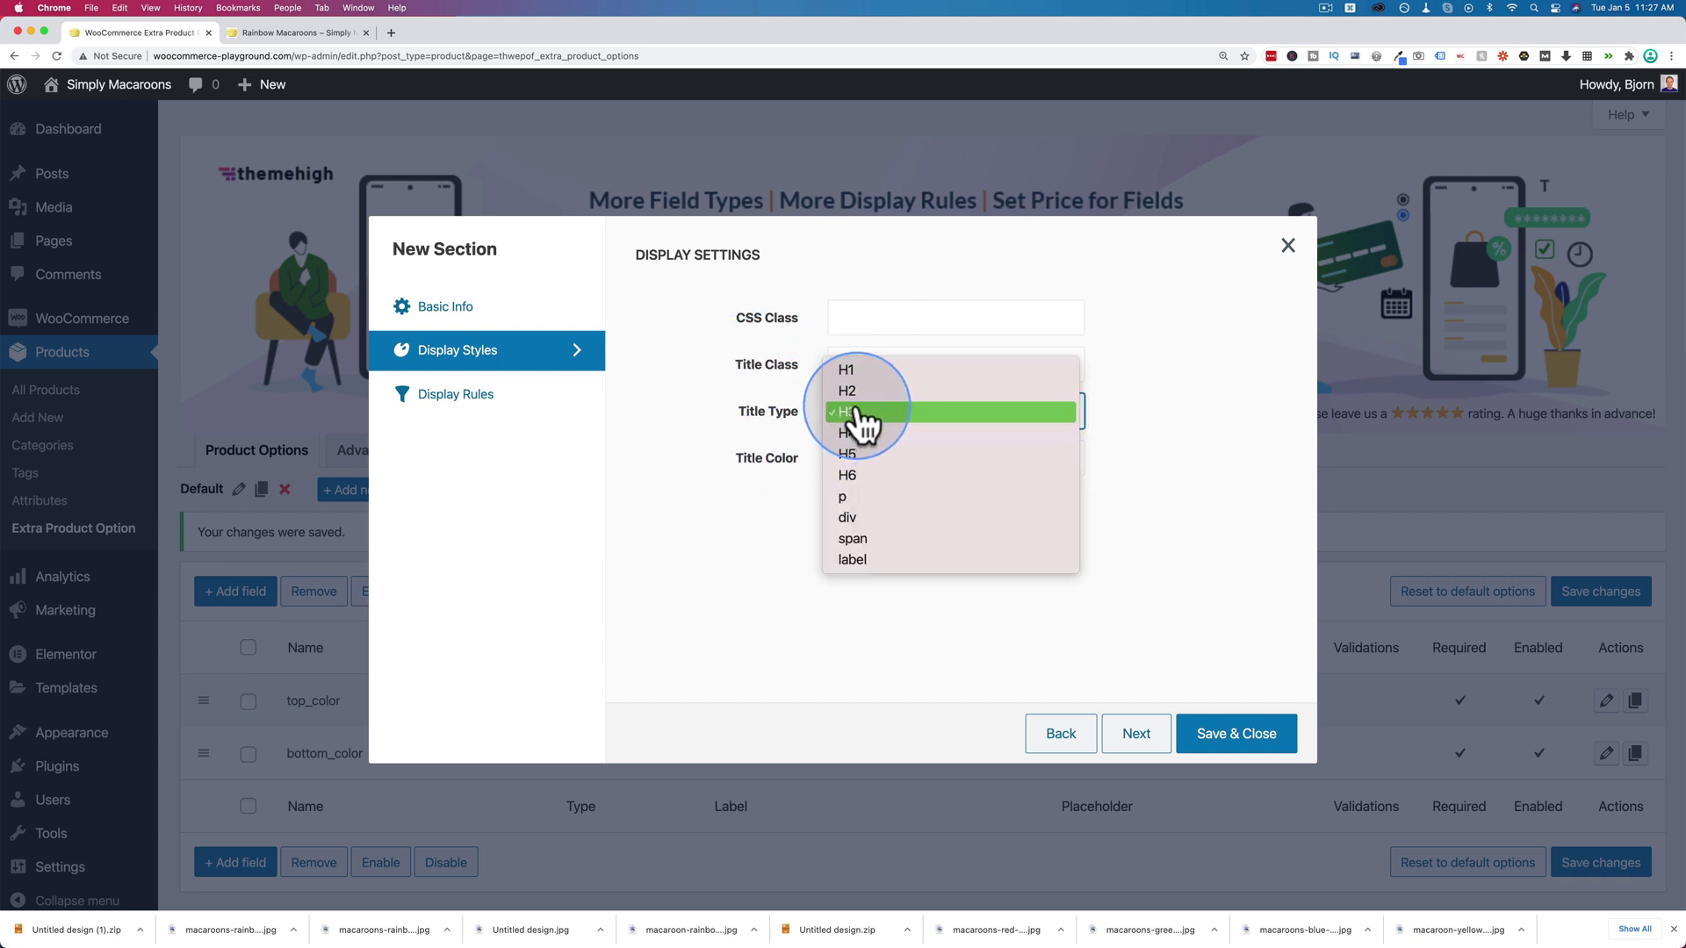
left_click(853, 412)
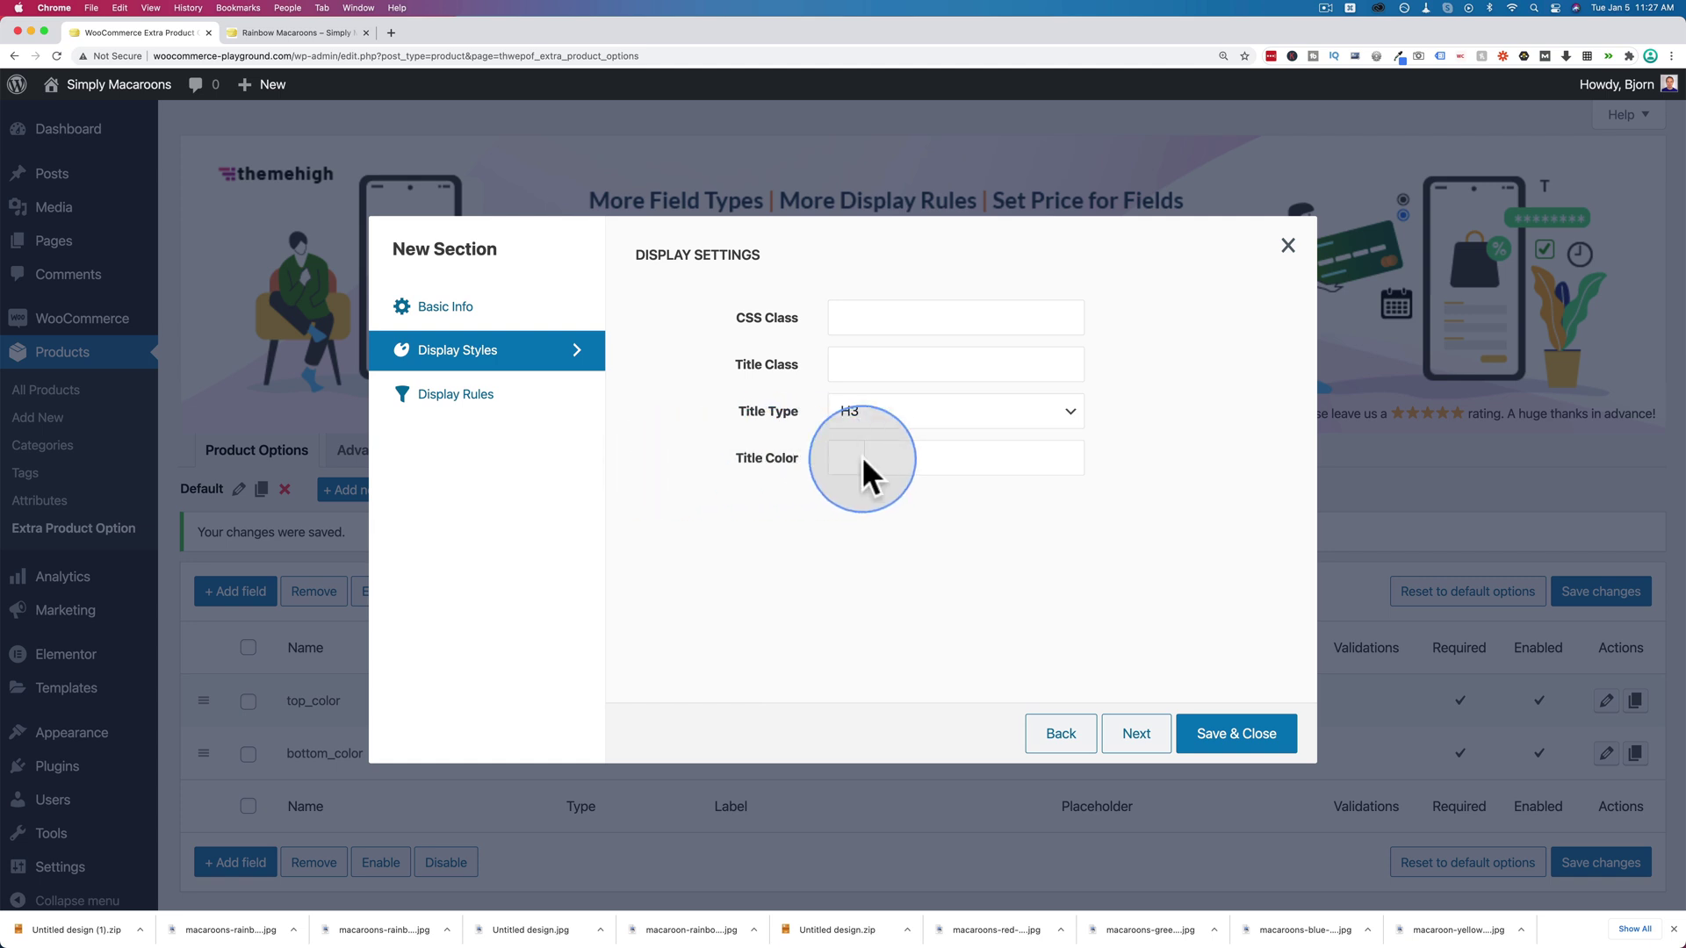
Restrict the section to Rainbow Macaroons with a Product Equals to rule and save it.
left_click(485, 406)
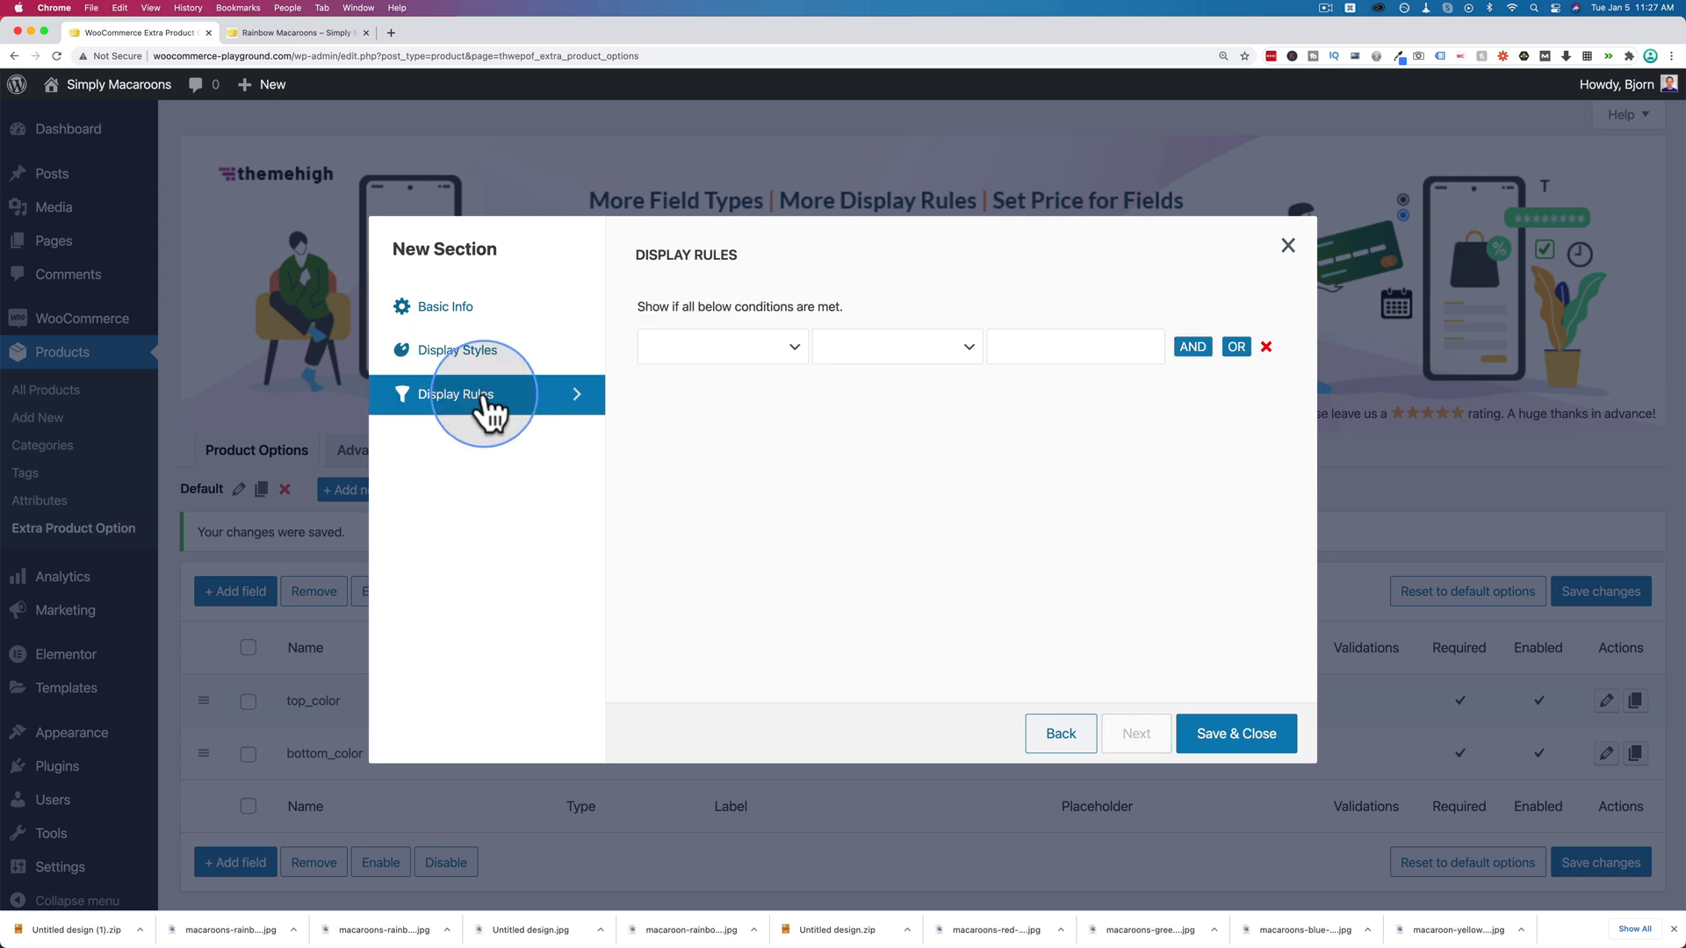
left_click(792, 356)
left_click(754, 367)
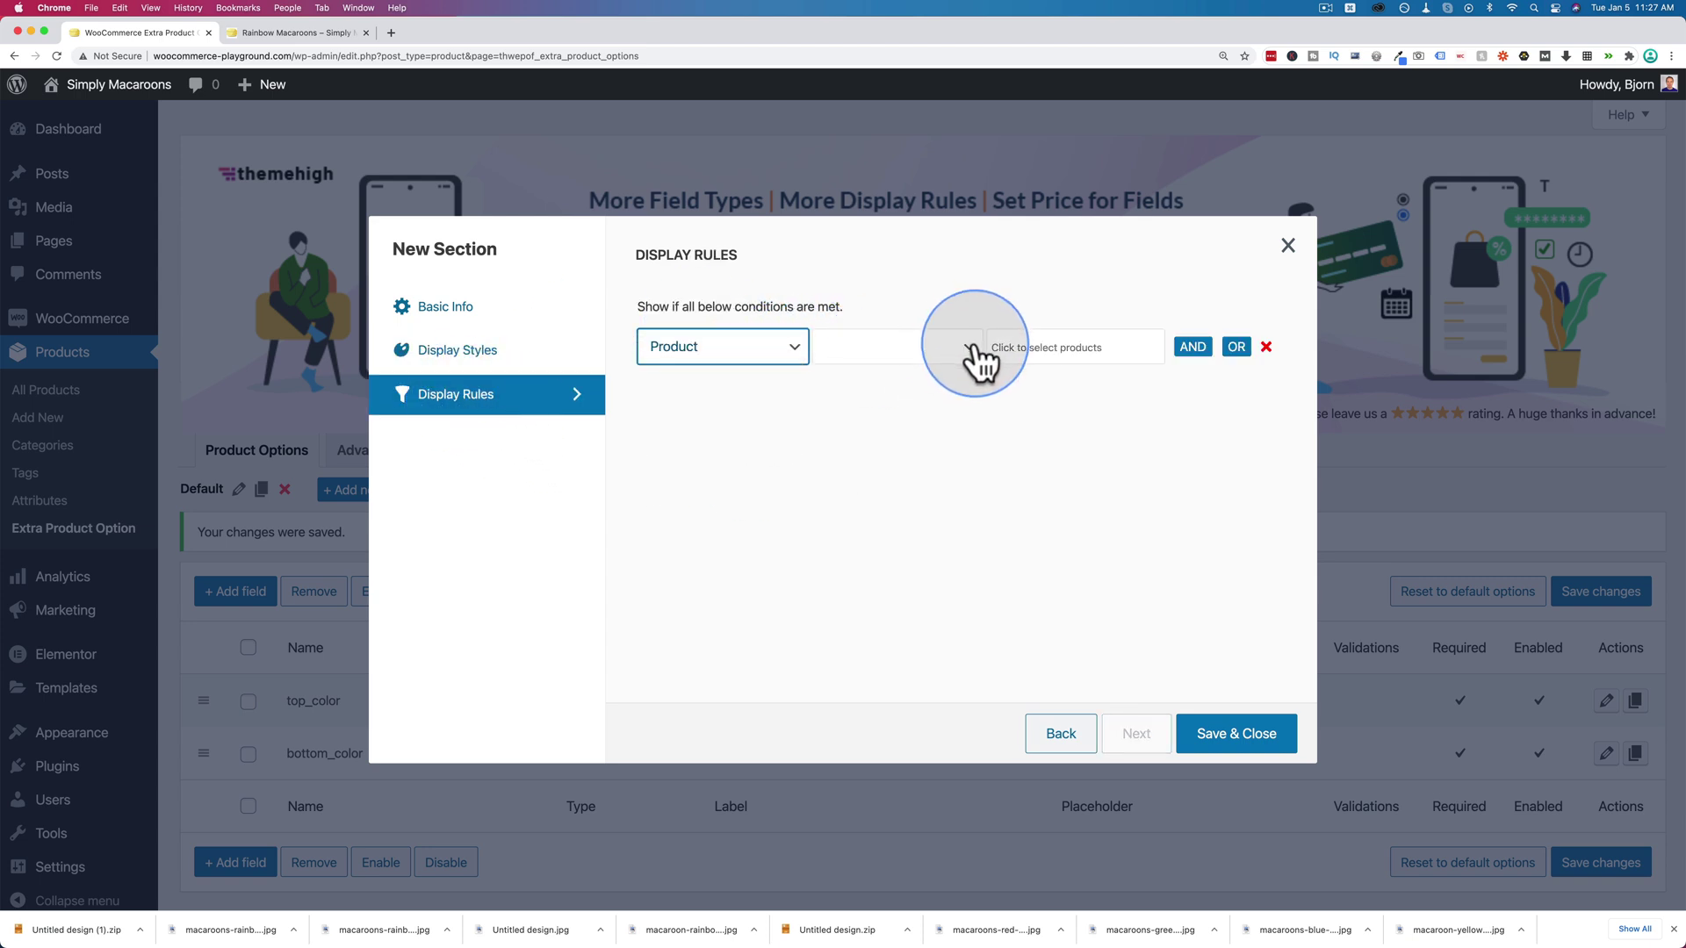
left_click(968, 352)
left_click(918, 368)
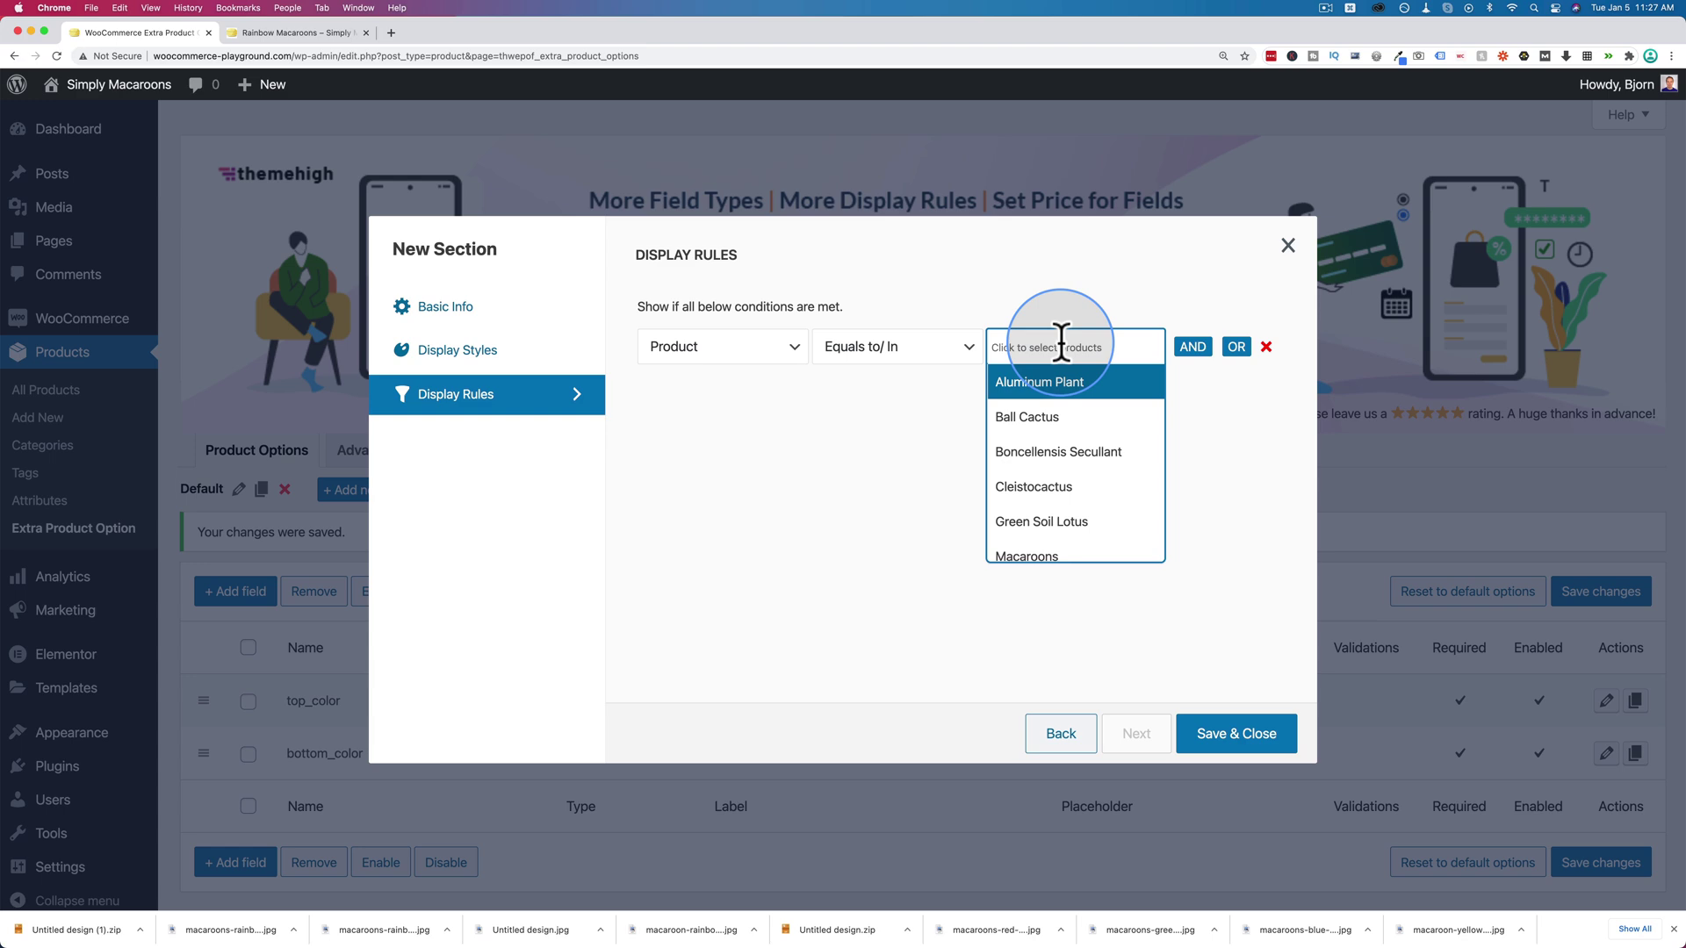
type("rain")
left_click(1054, 383)
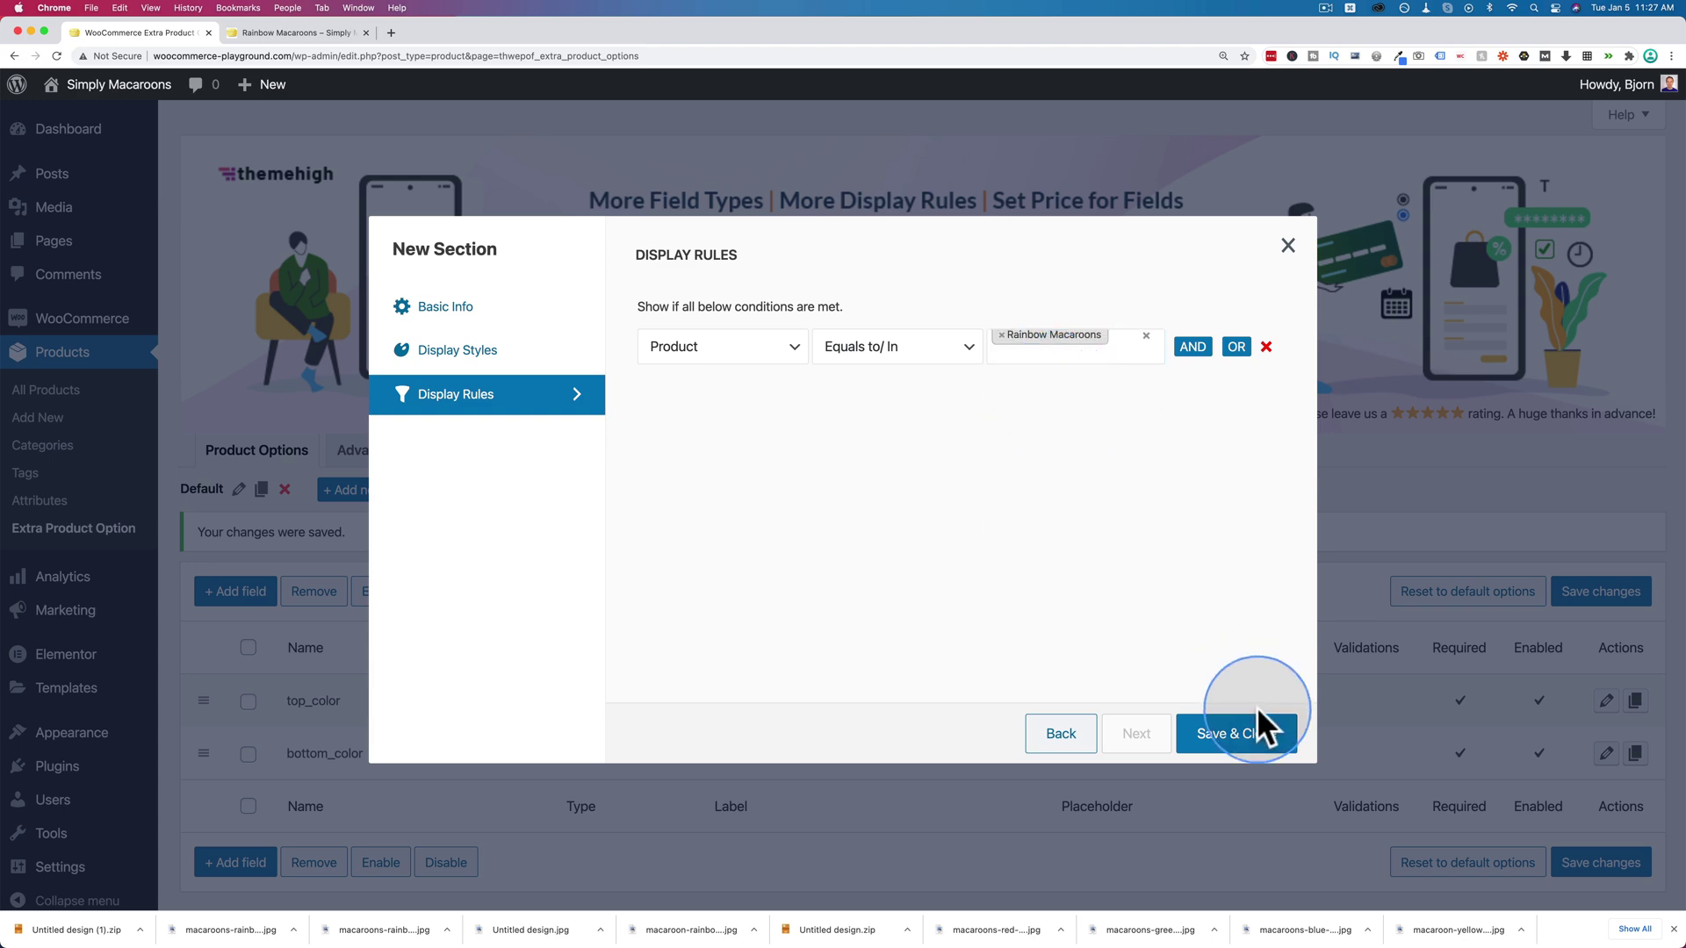
left_click(1226, 736)
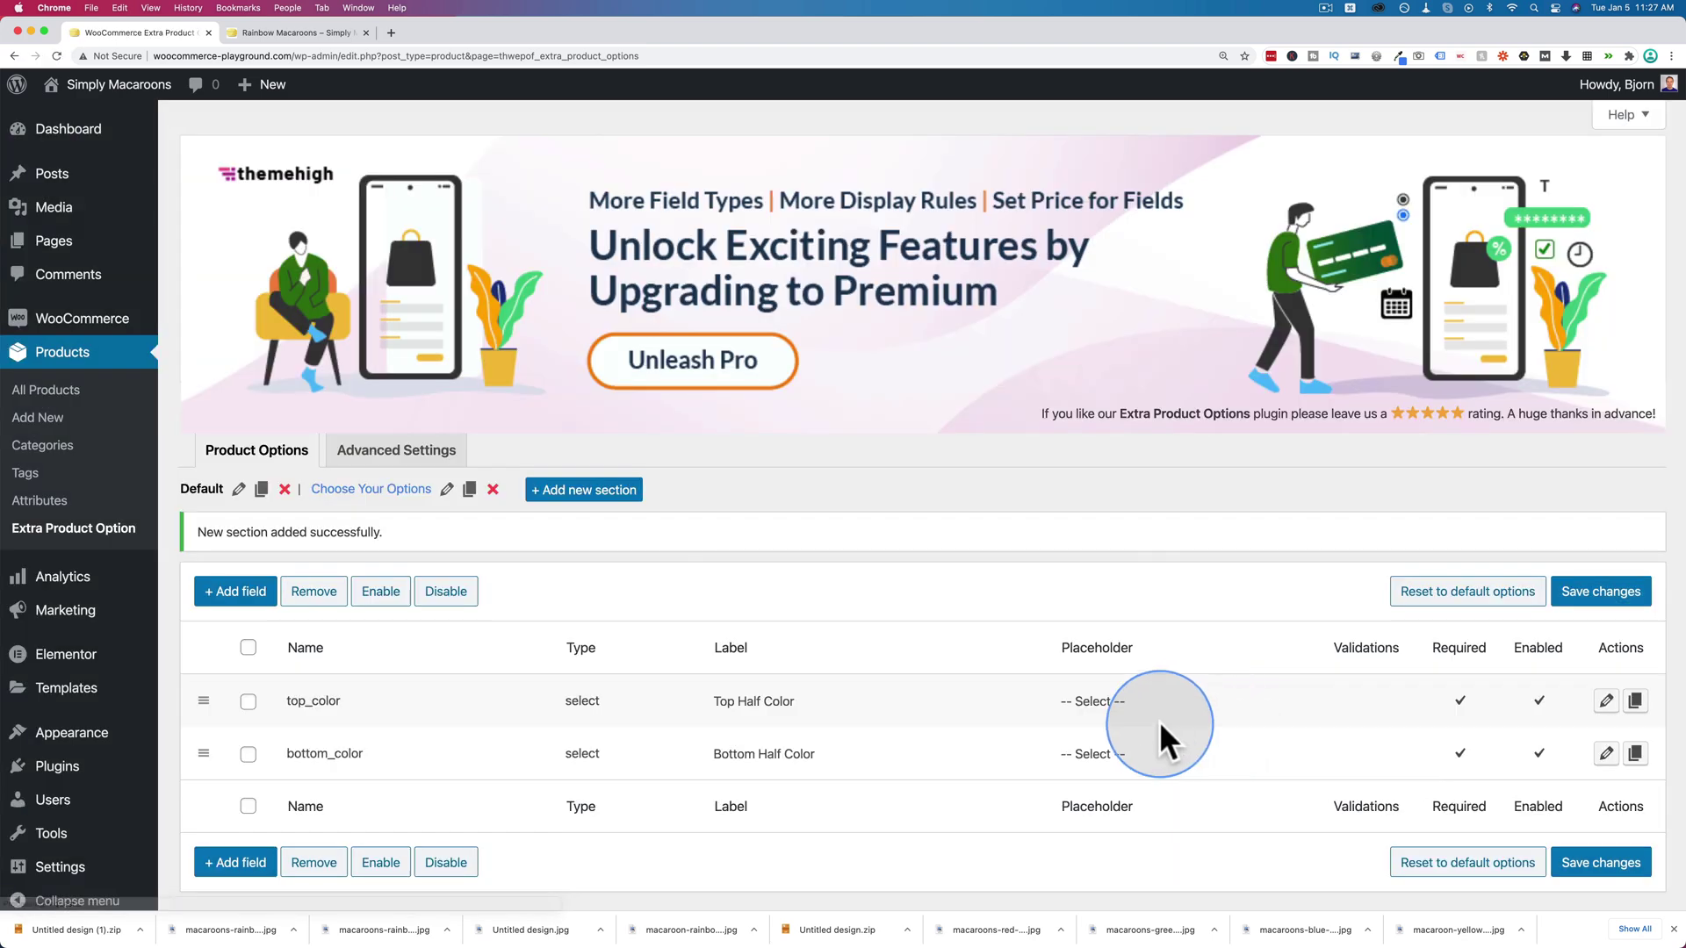
Remove the top_color and bottom_color fields from the Default section.
scroll(708, 604, "down", 1)
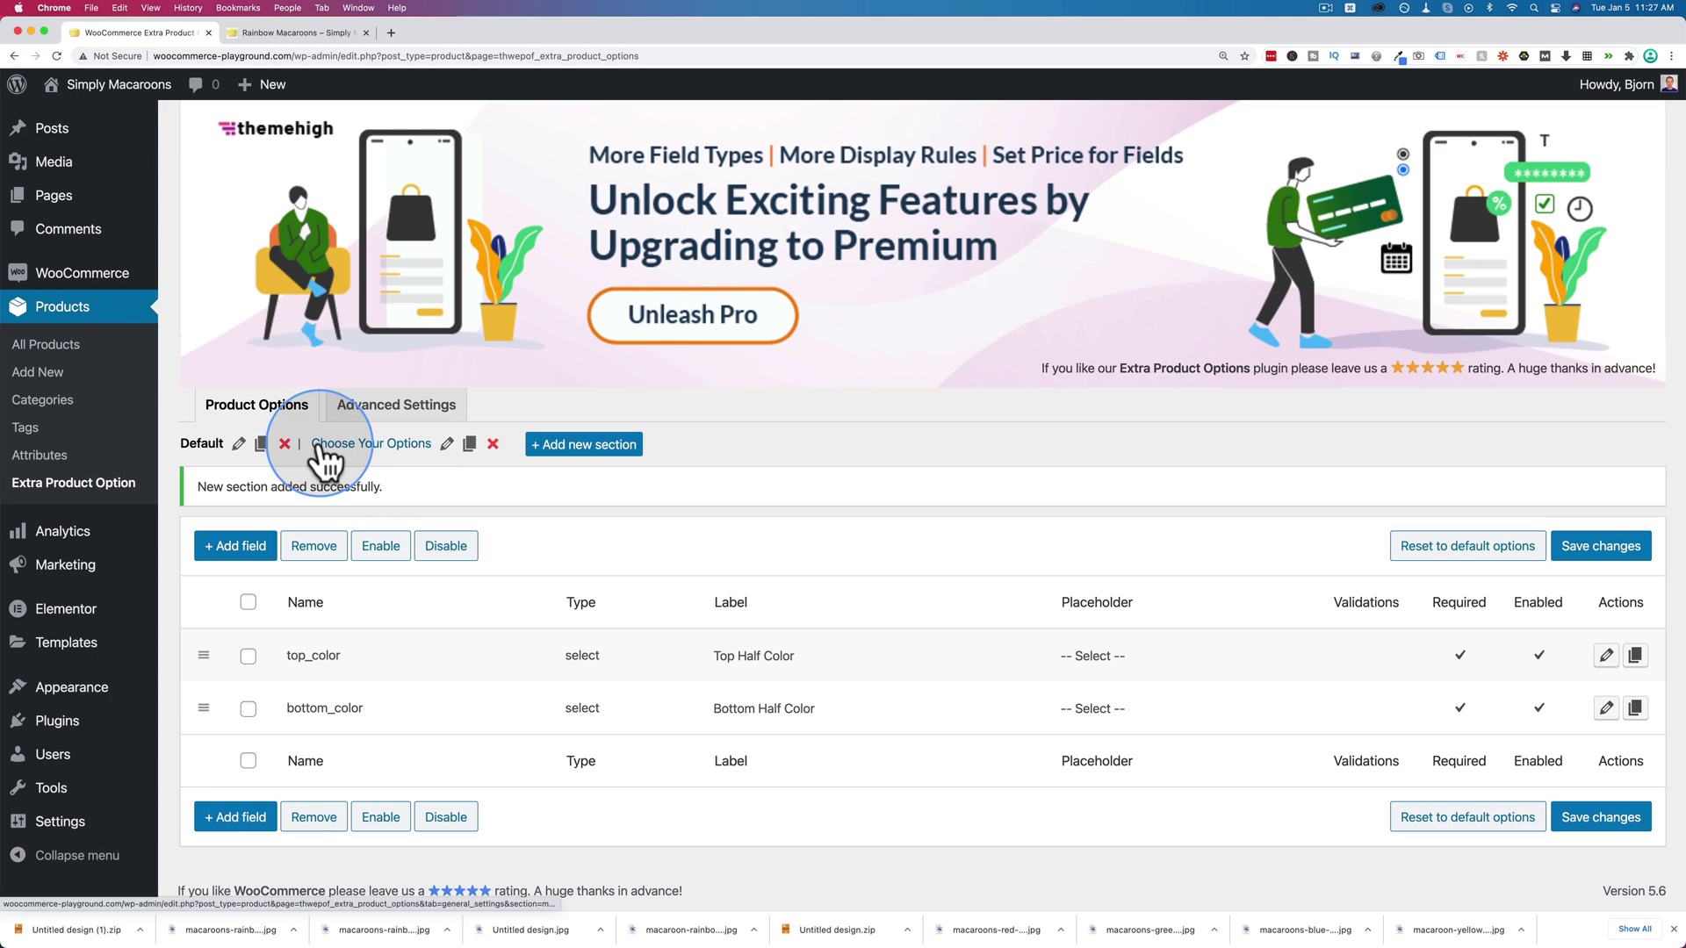
left_click(373, 443)
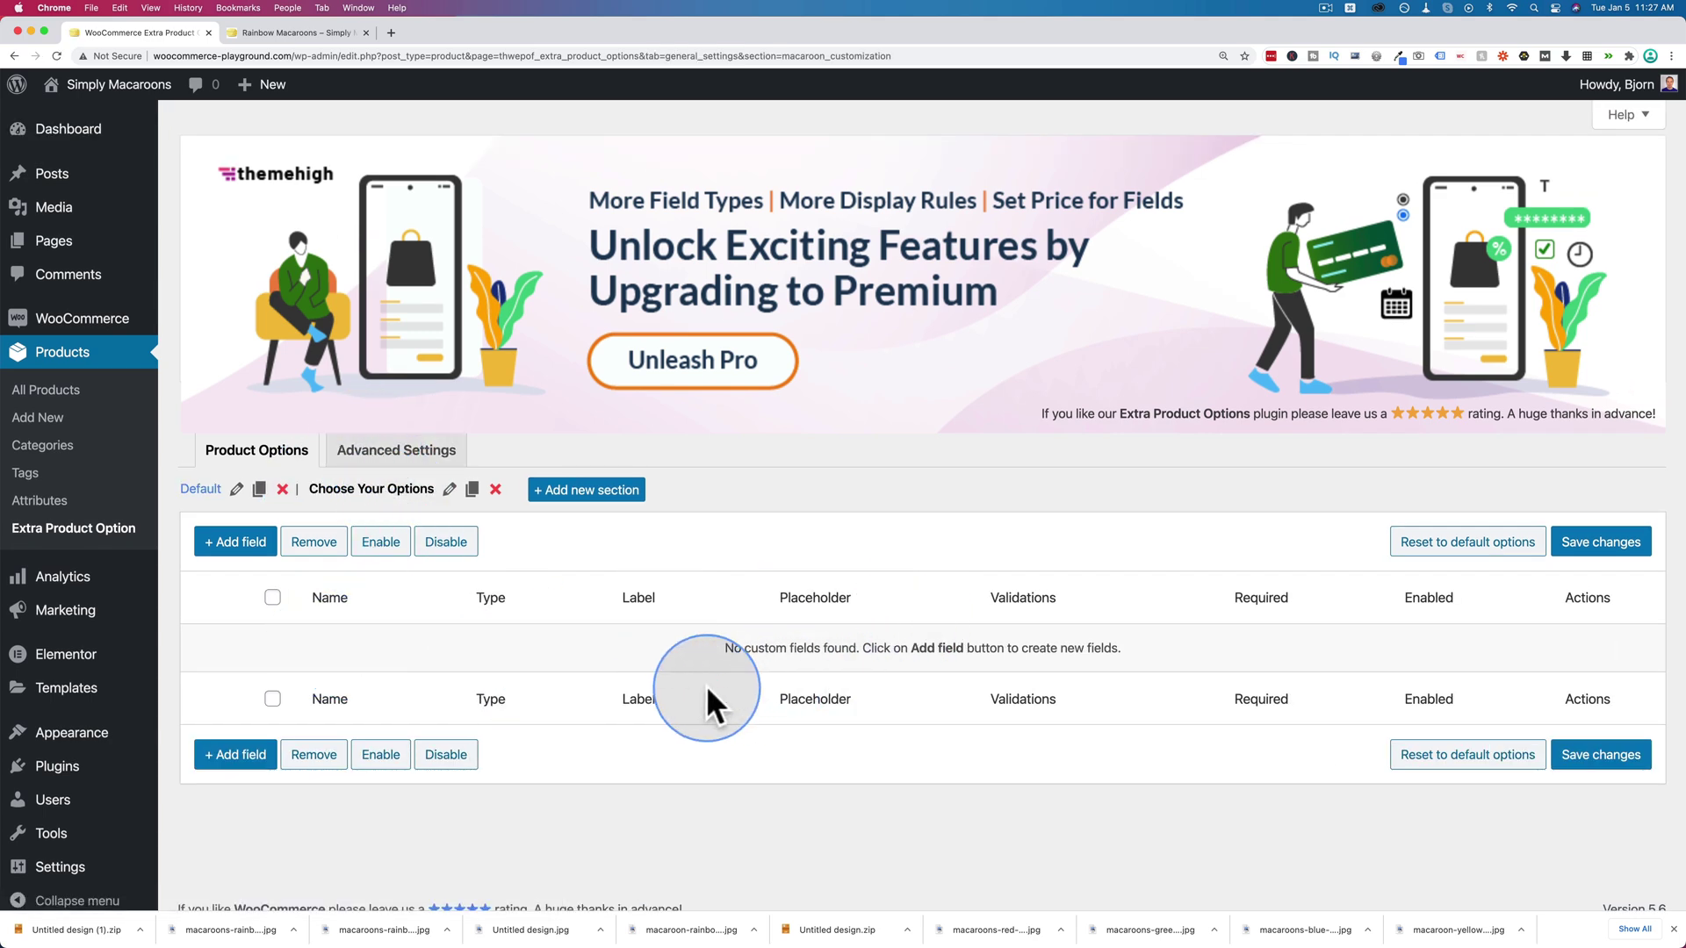
left_click(200, 489)
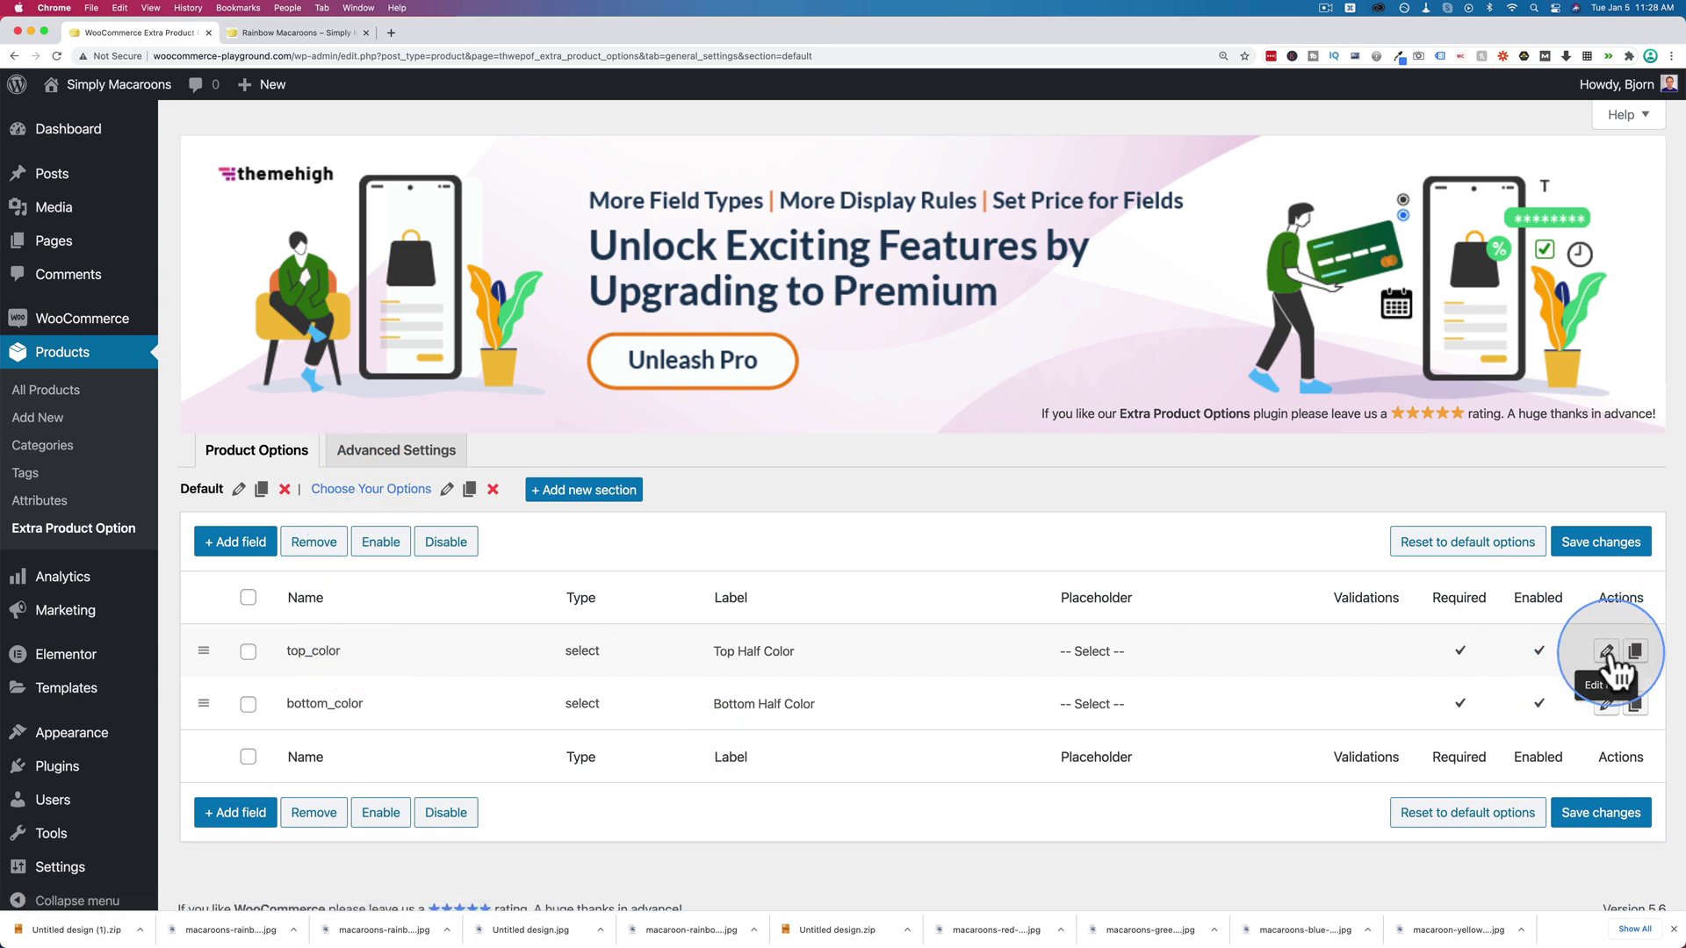
left_click(243, 601)
left_click(315, 545)
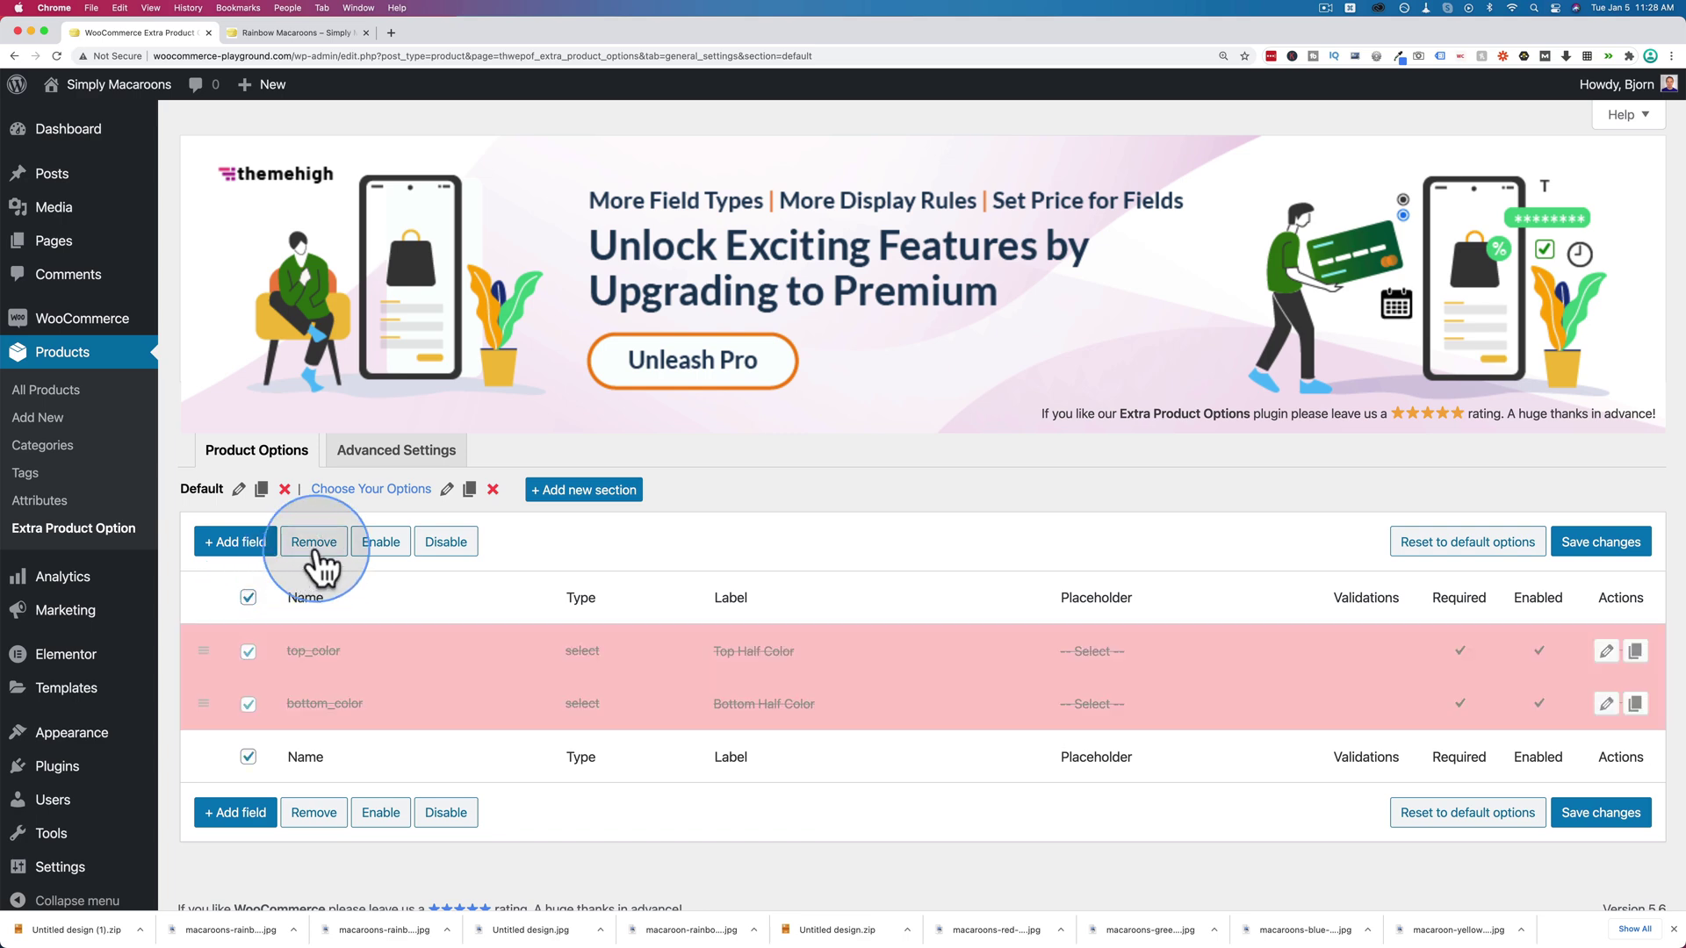
Begin adding a new field to the Choose Your Options section.
left_click(374, 495)
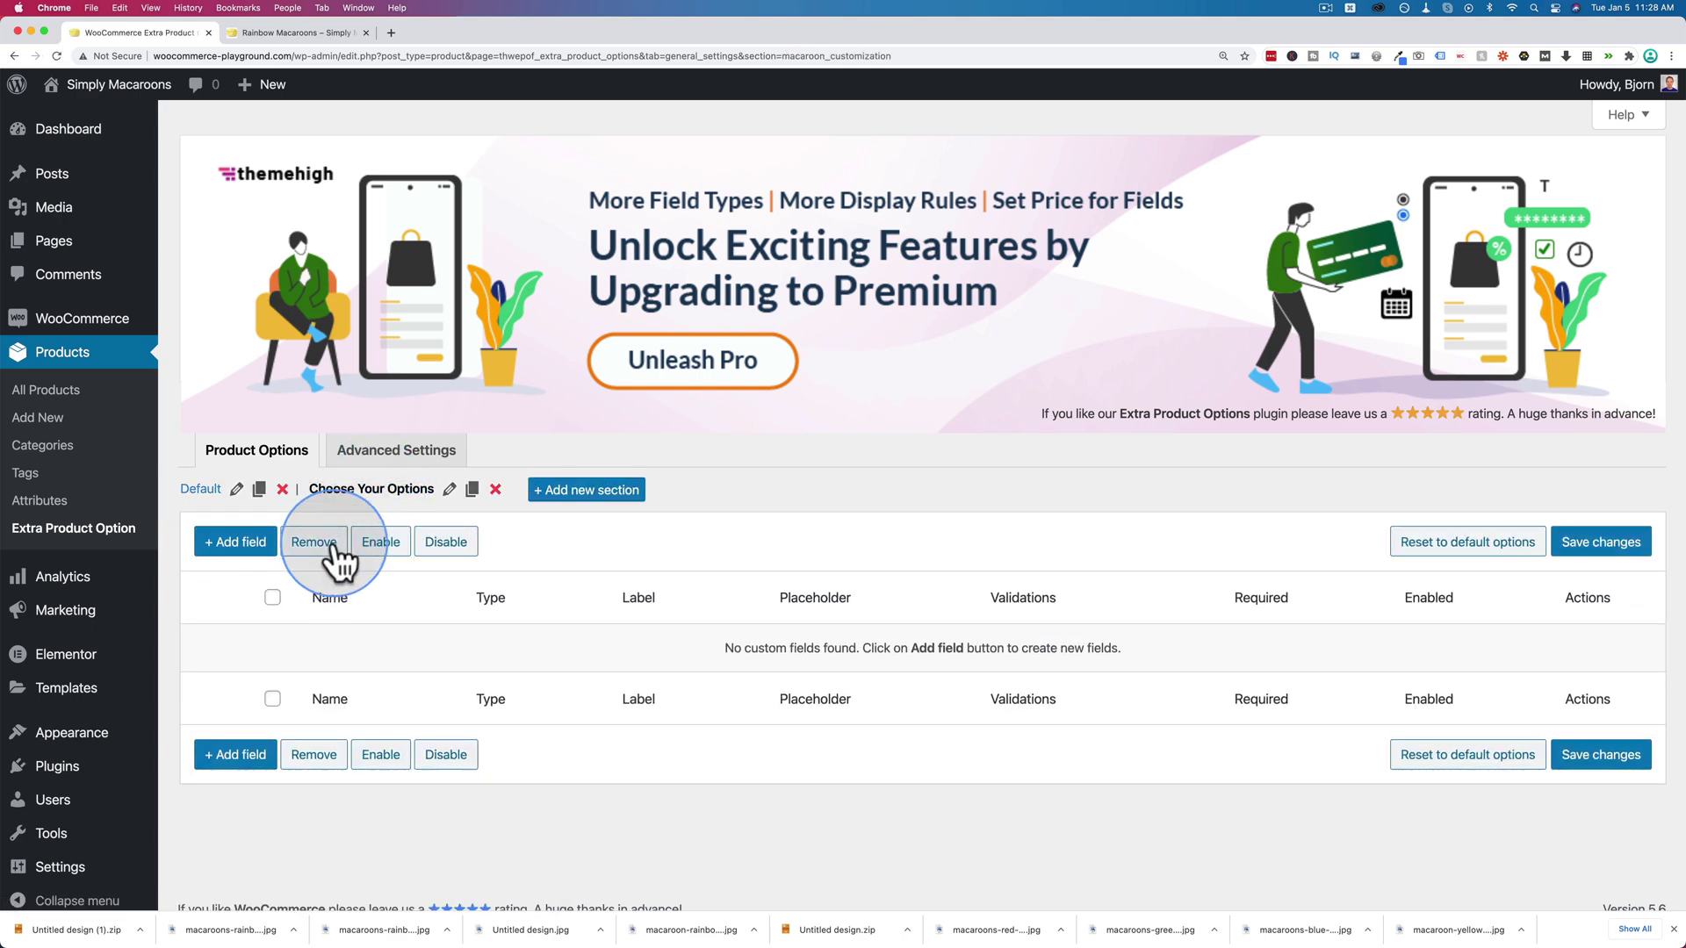
left_click(236, 542)
left_click(878, 278)
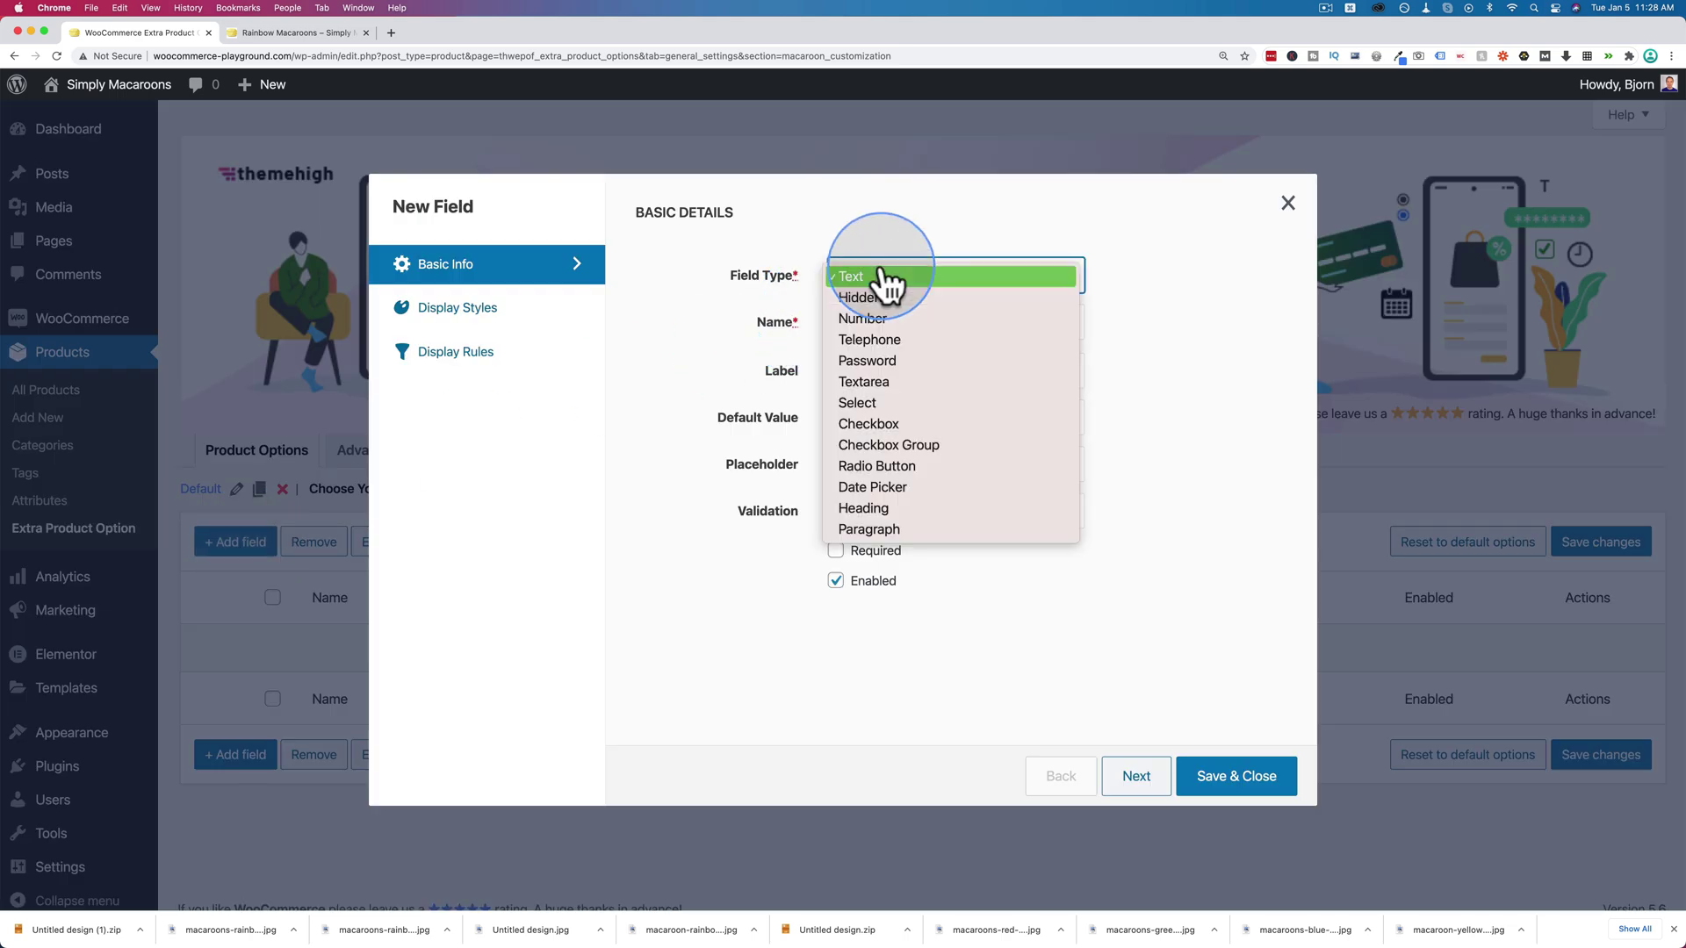
Make a required Select field top_color, labelled Top Half Color, with Red, Orange, Blue, Green options.
left_click(895, 404)
left_click(861, 325)
left_click(862, 367)
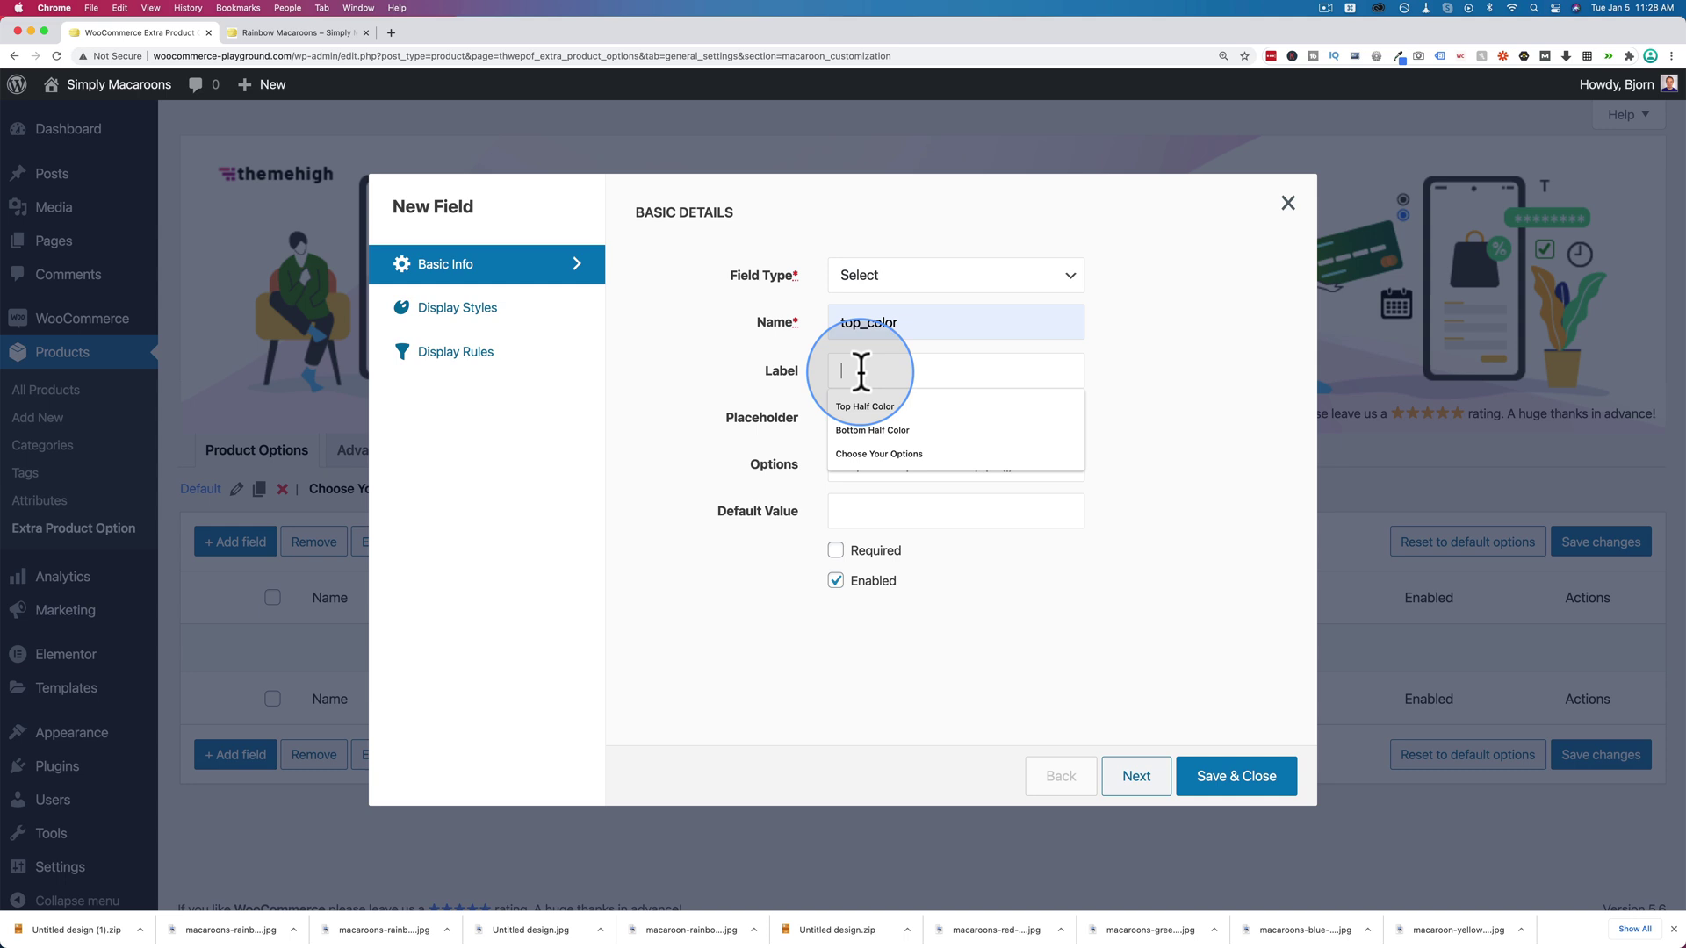
left_click(862, 404)
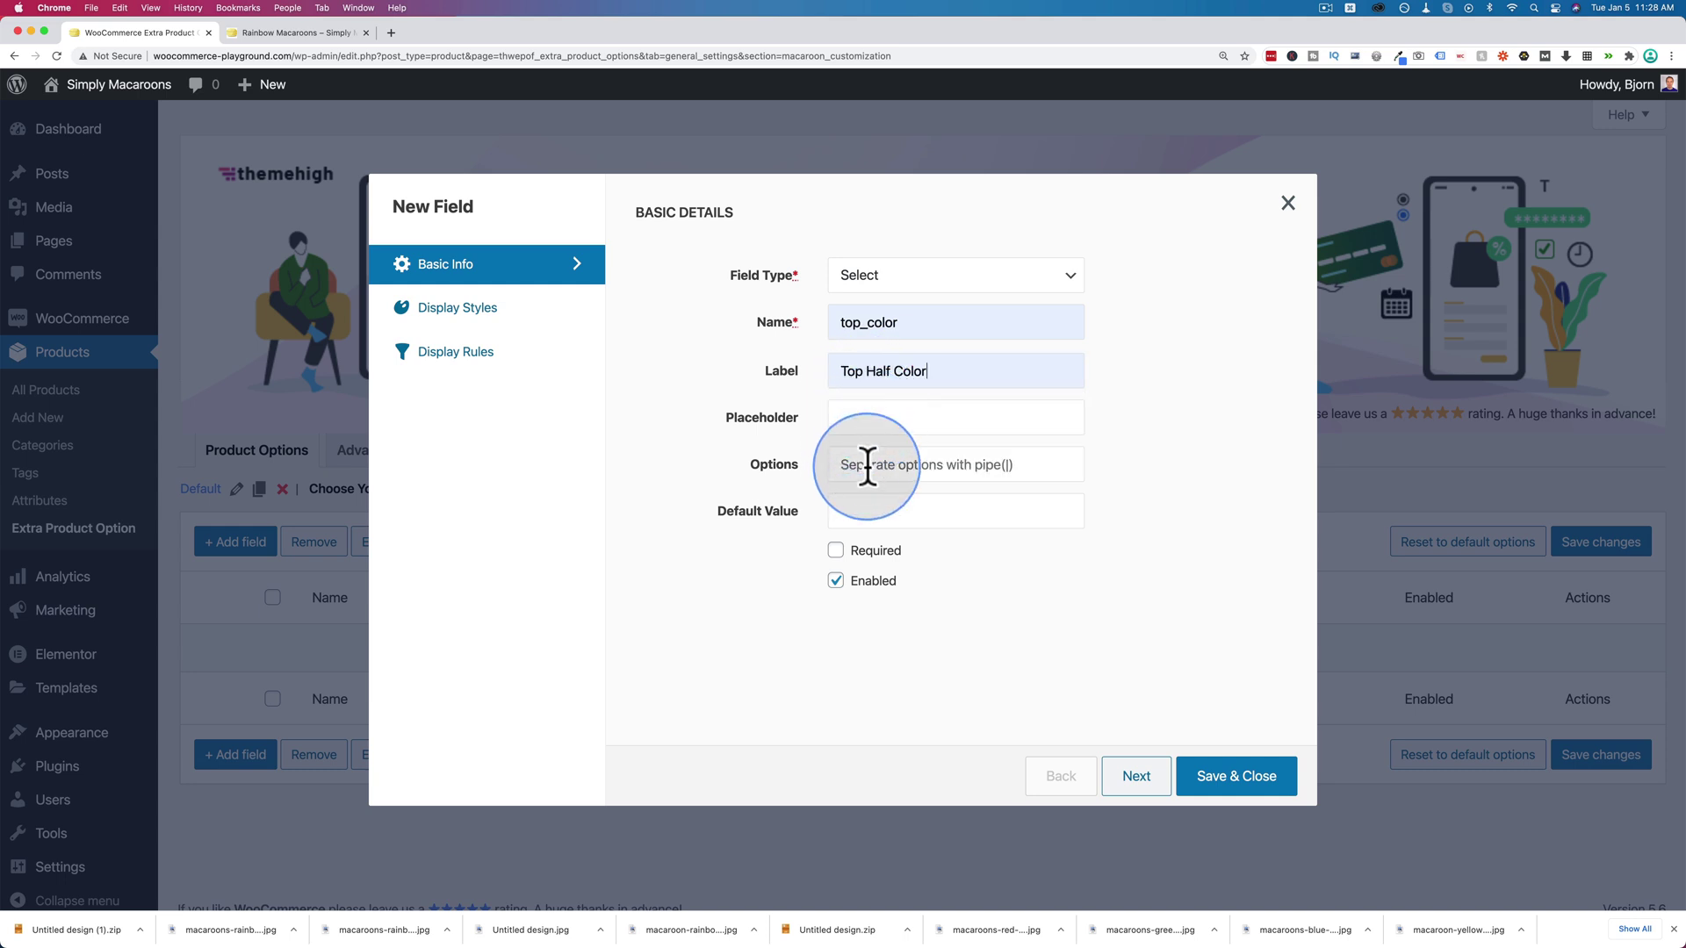
left_click(862, 419)
type("--")
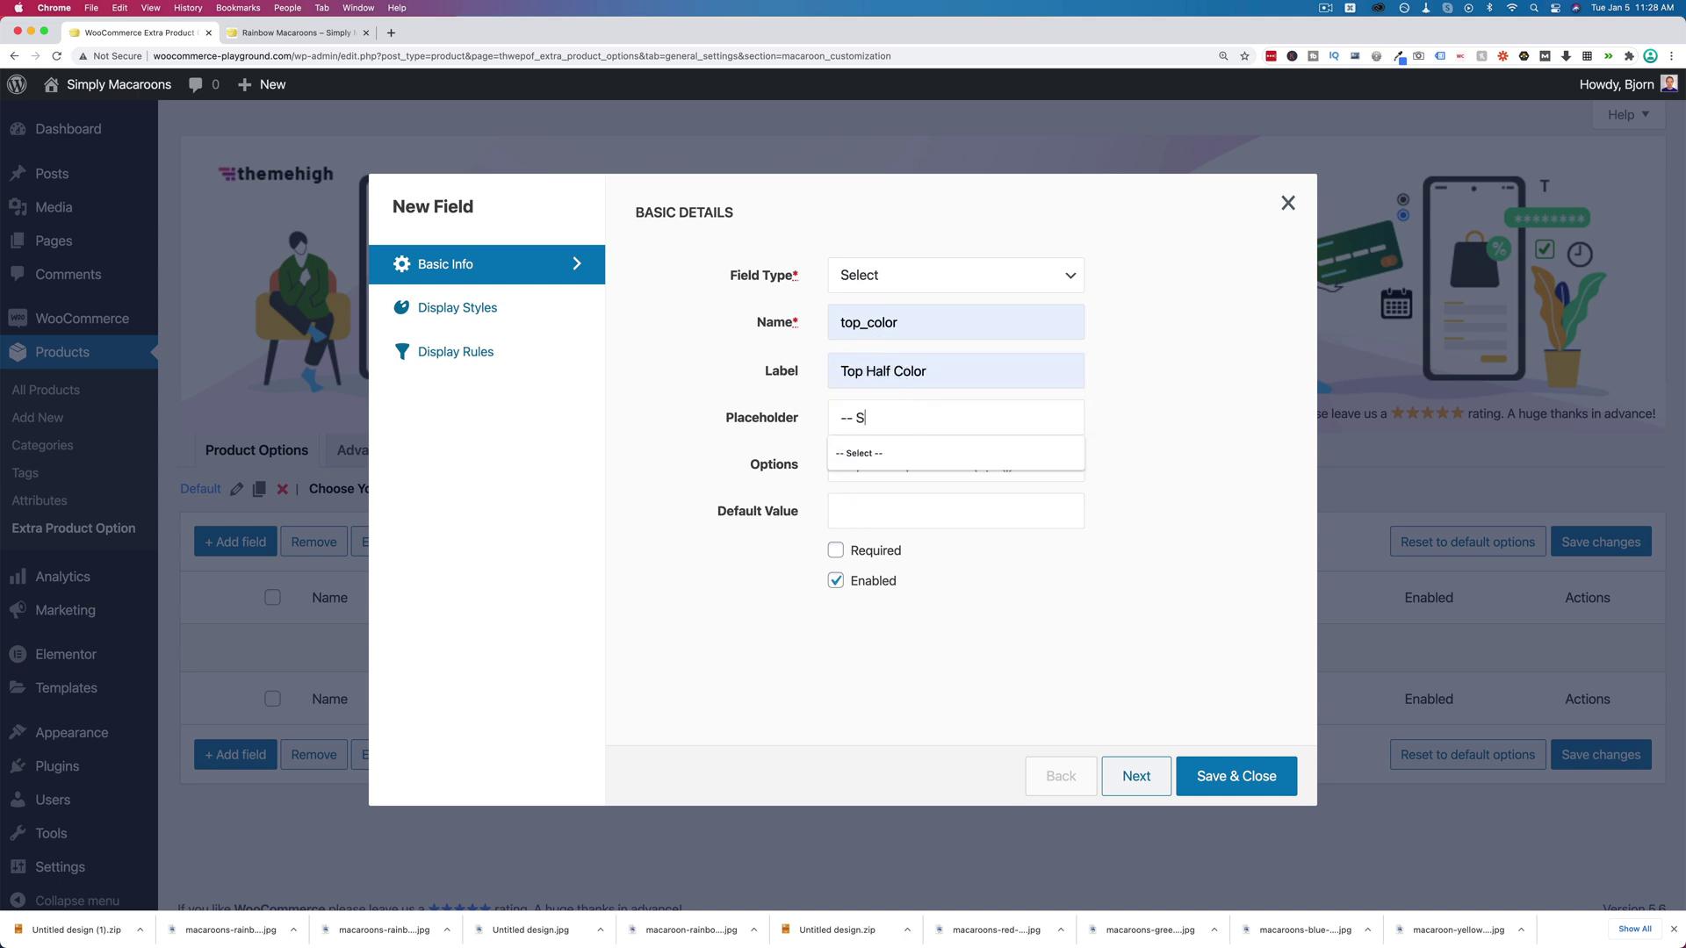
type(" Select --")
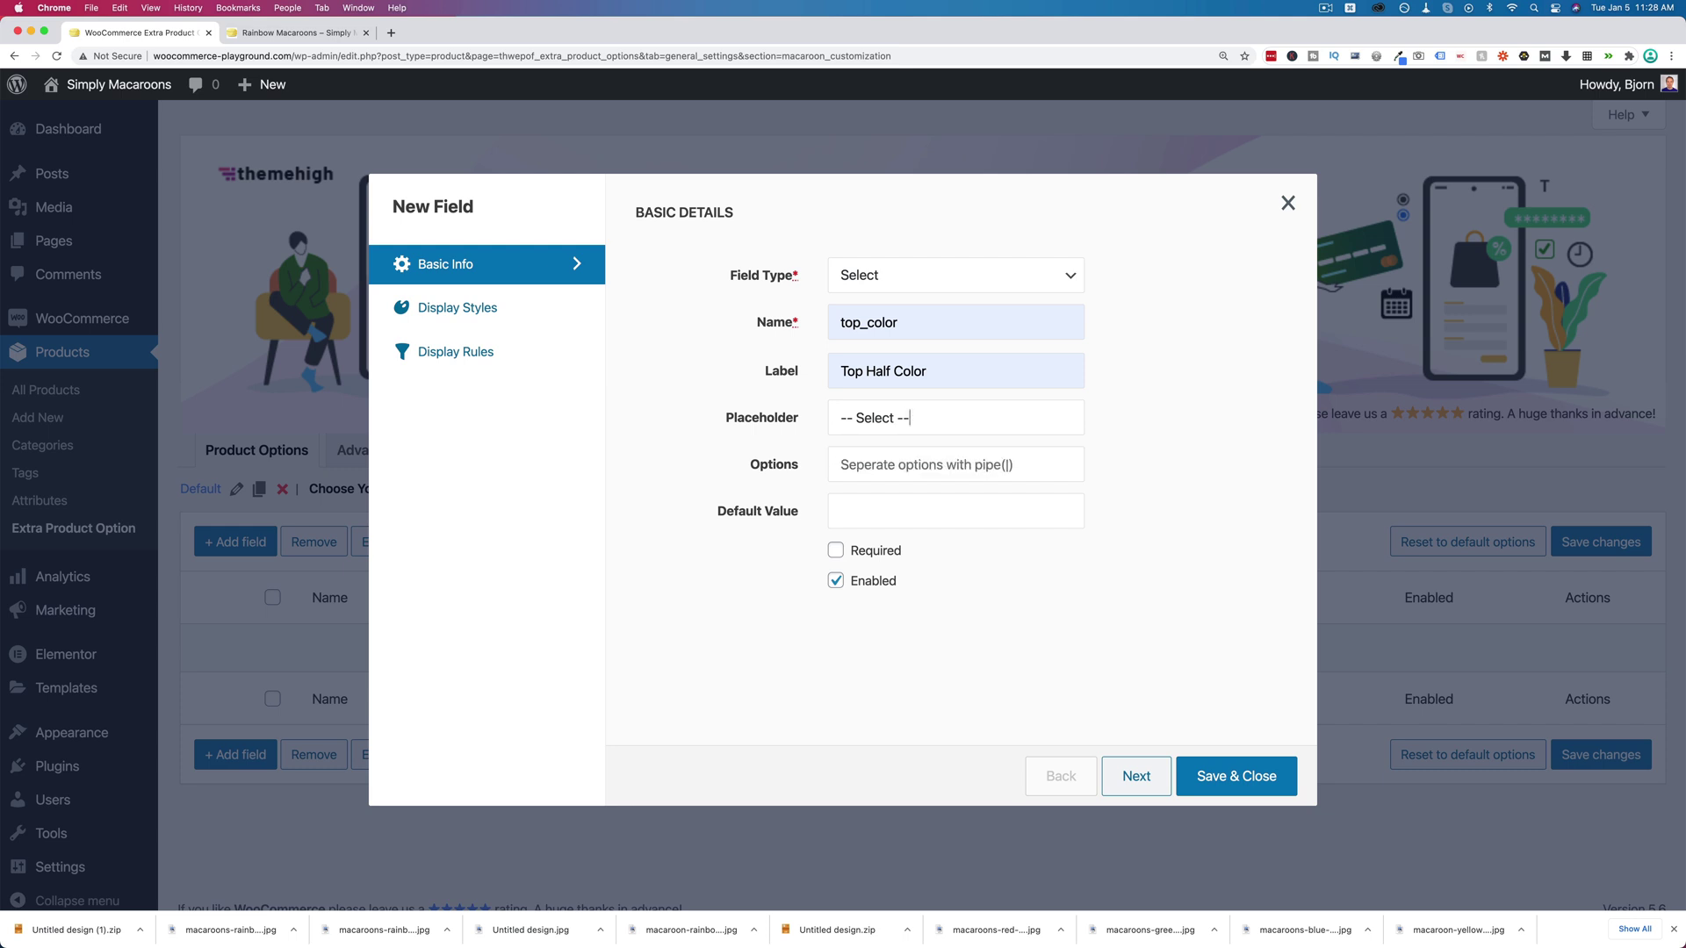
left_click(859, 452)
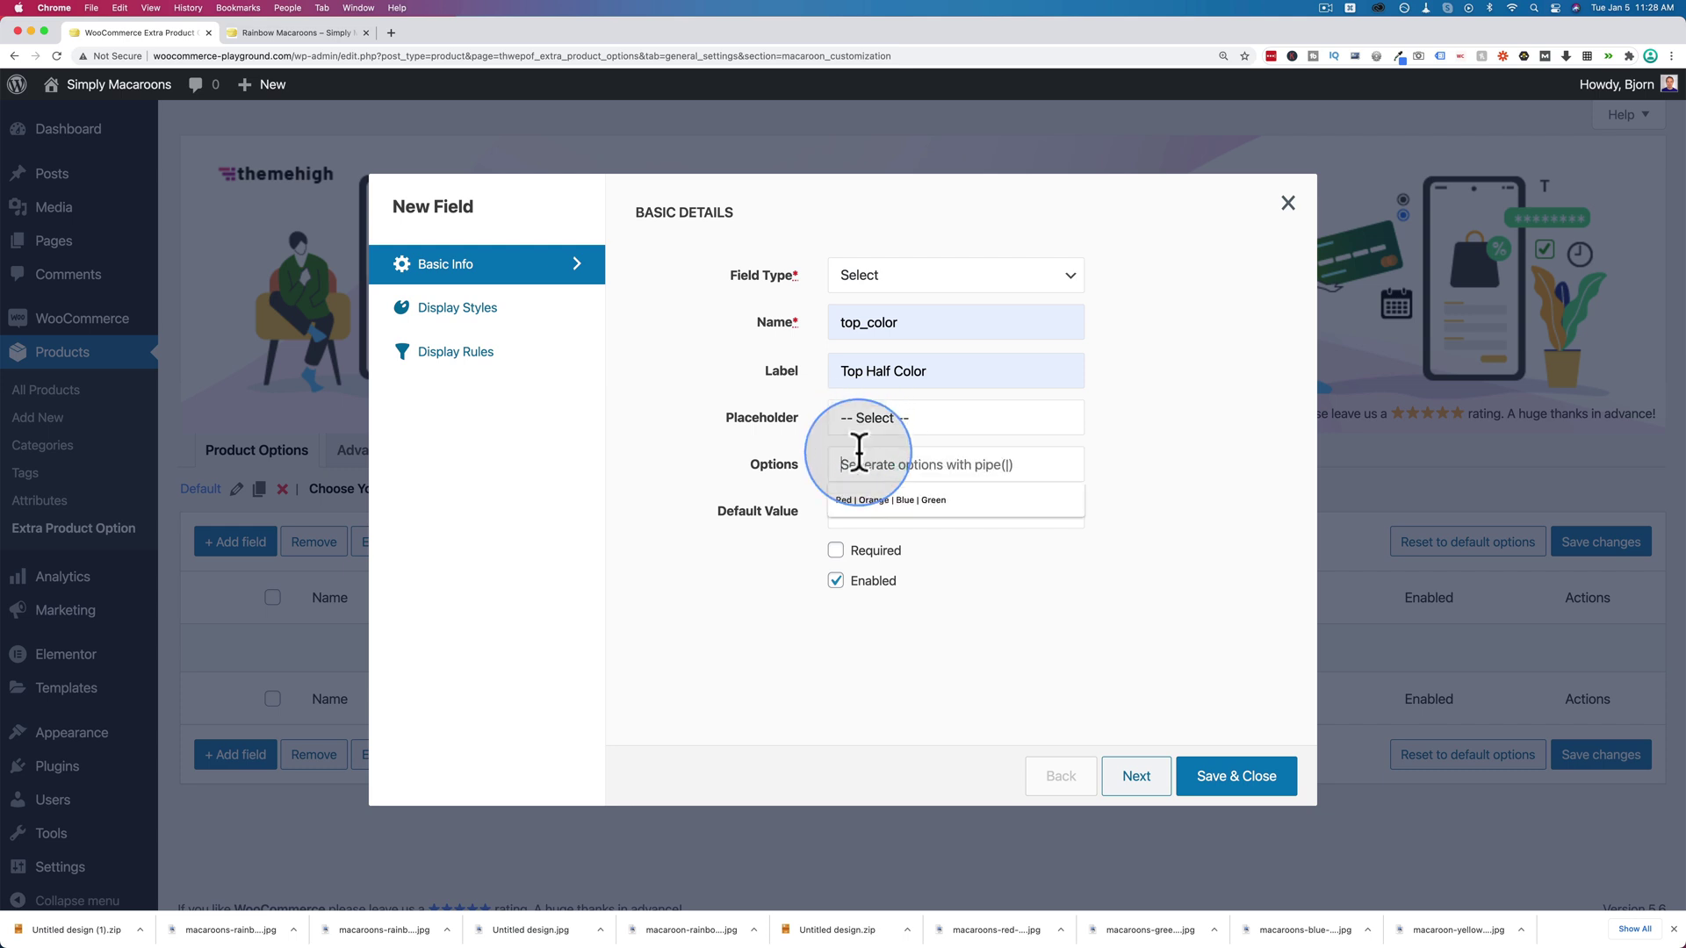
left_click(858, 500)
left_click(836, 550)
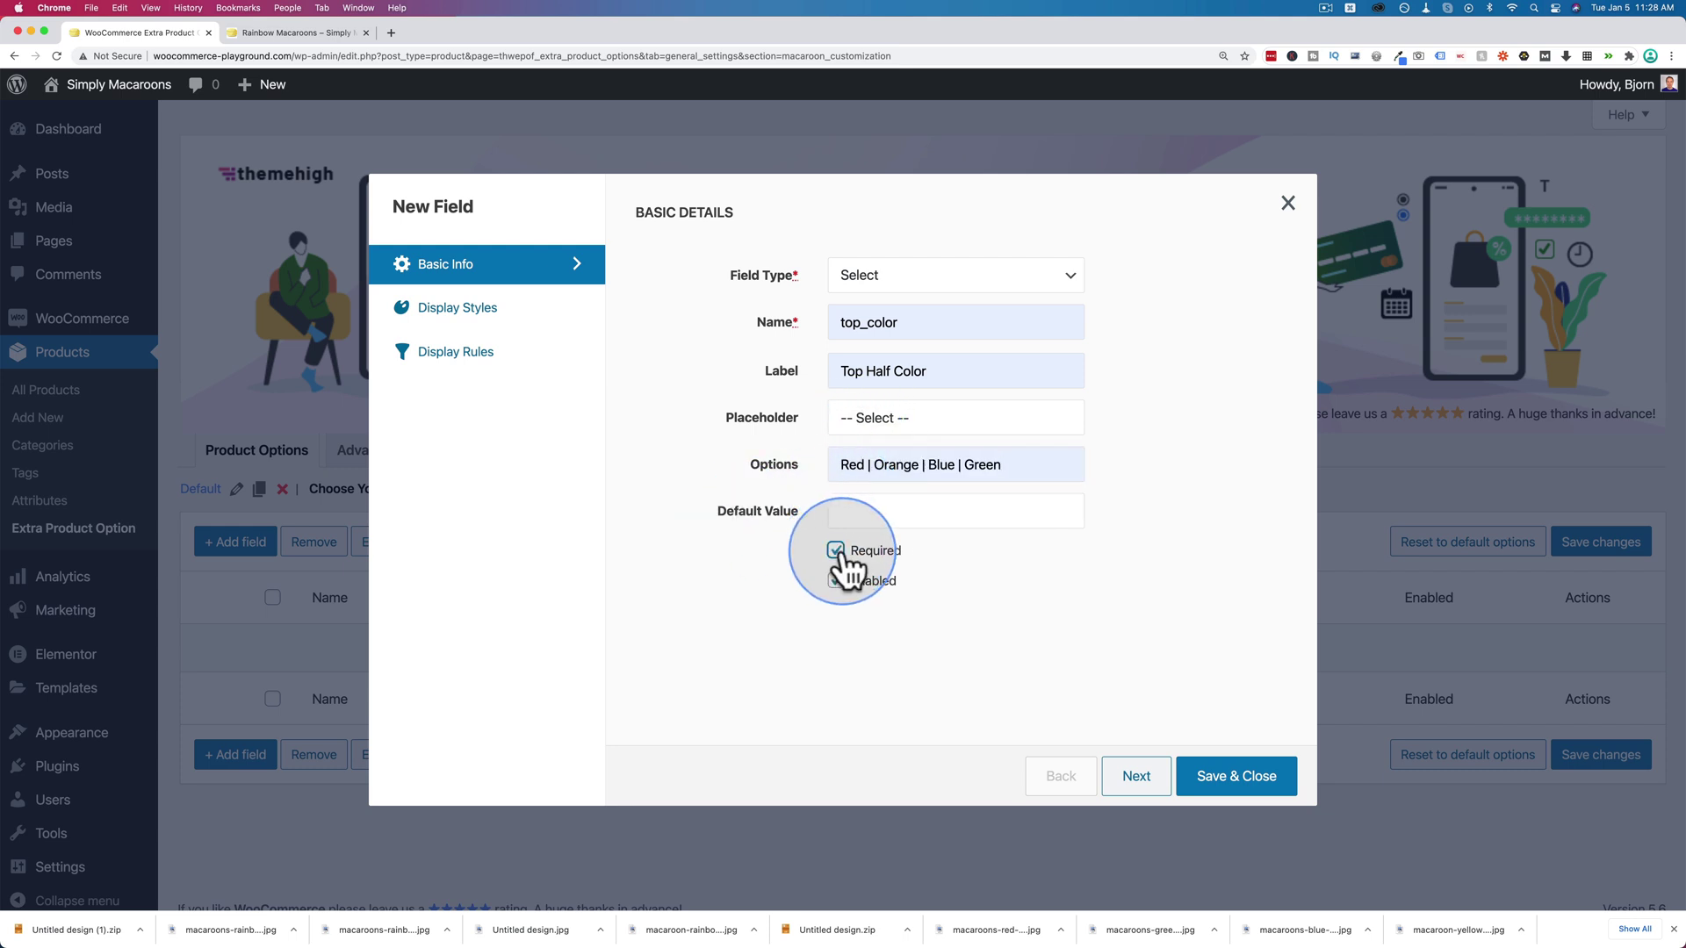
Place the top_color label above the field and save it.
left_click(470, 327)
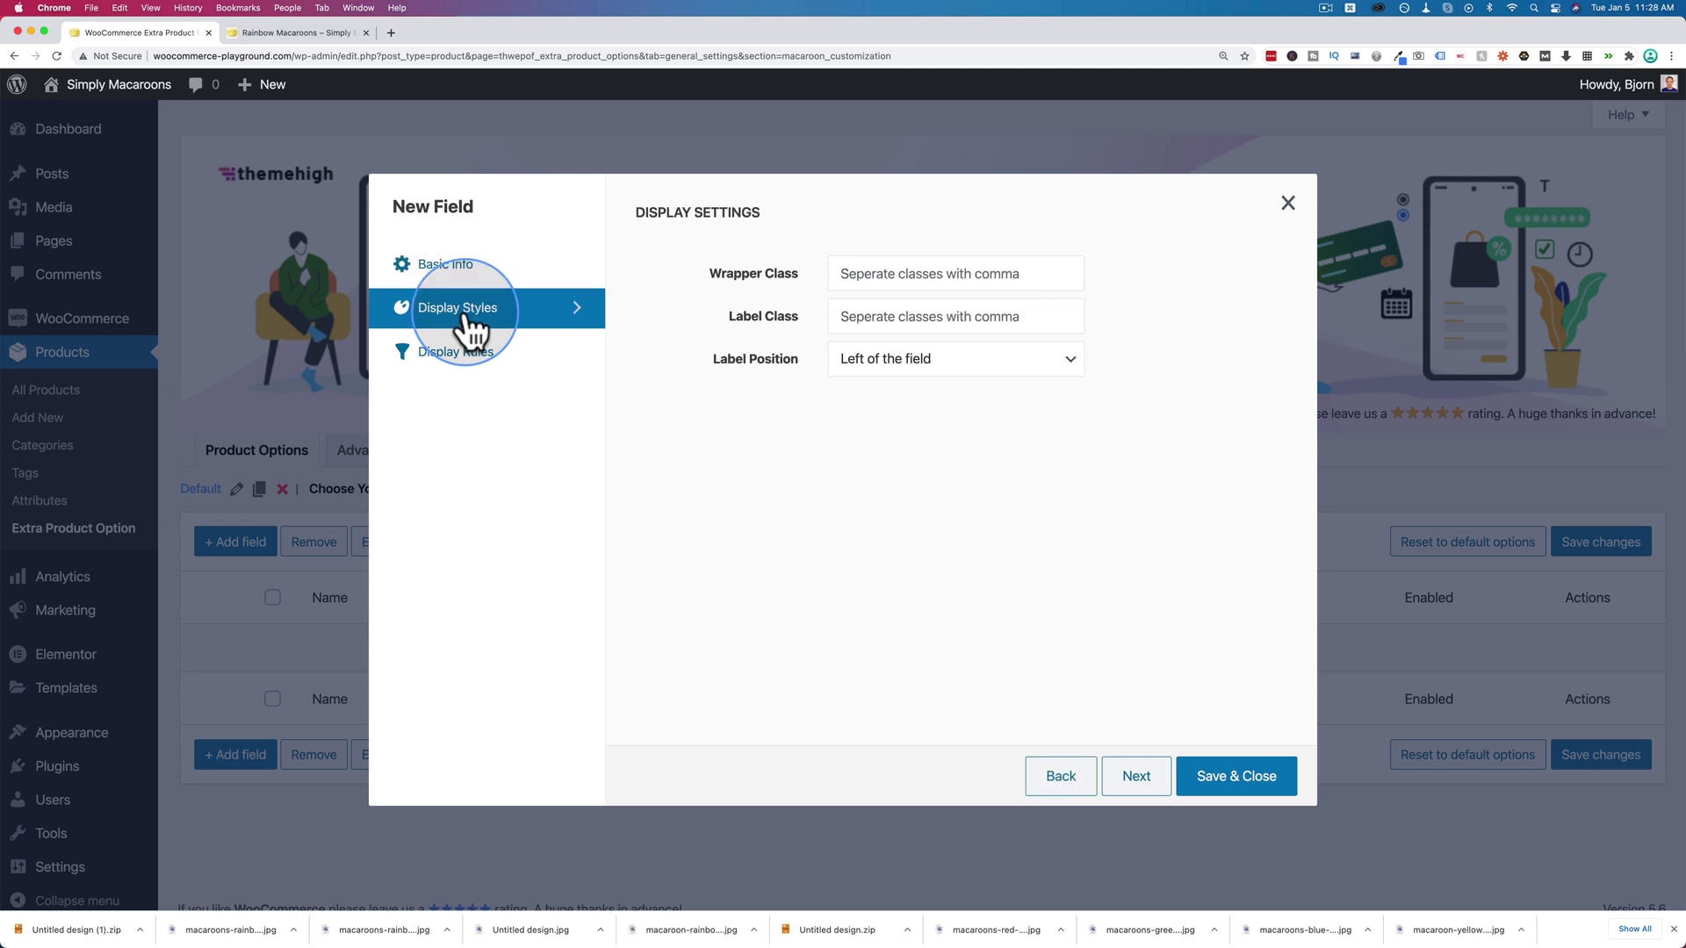
left_click(909, 369)
left_click(905, 384)
left_click(470, 360)
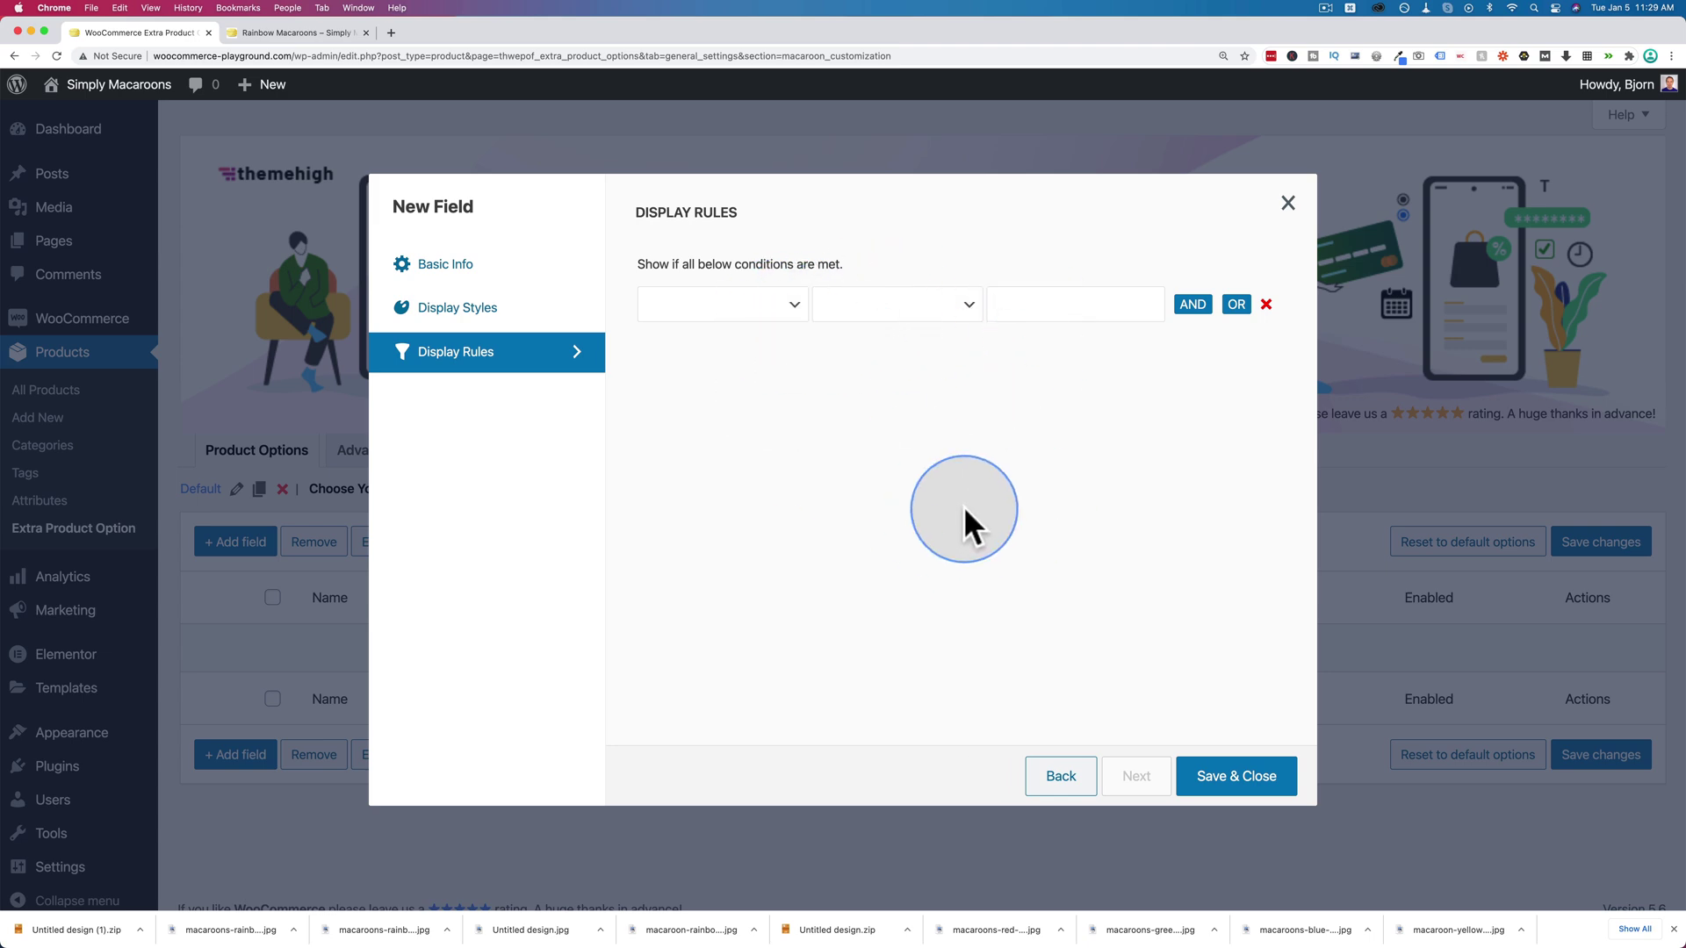
left_click(1268, 791)
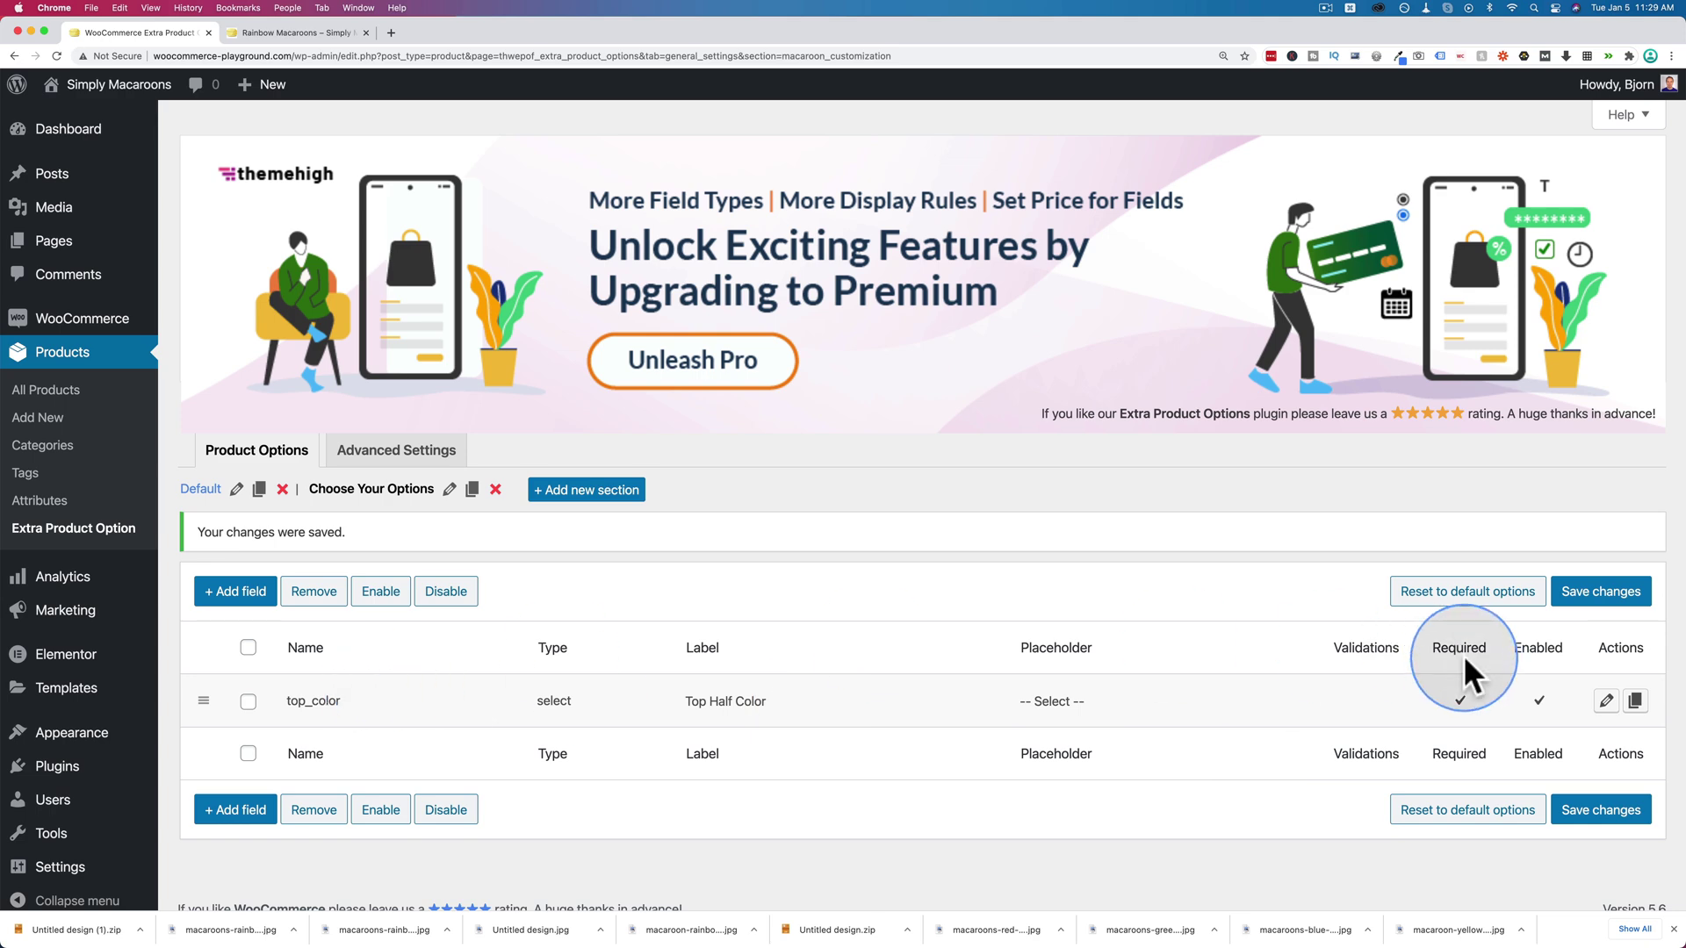
Duplicate top_color as bottom_color, labelled Bottom Half Color, and save the copy.
left_click(1635, 701)
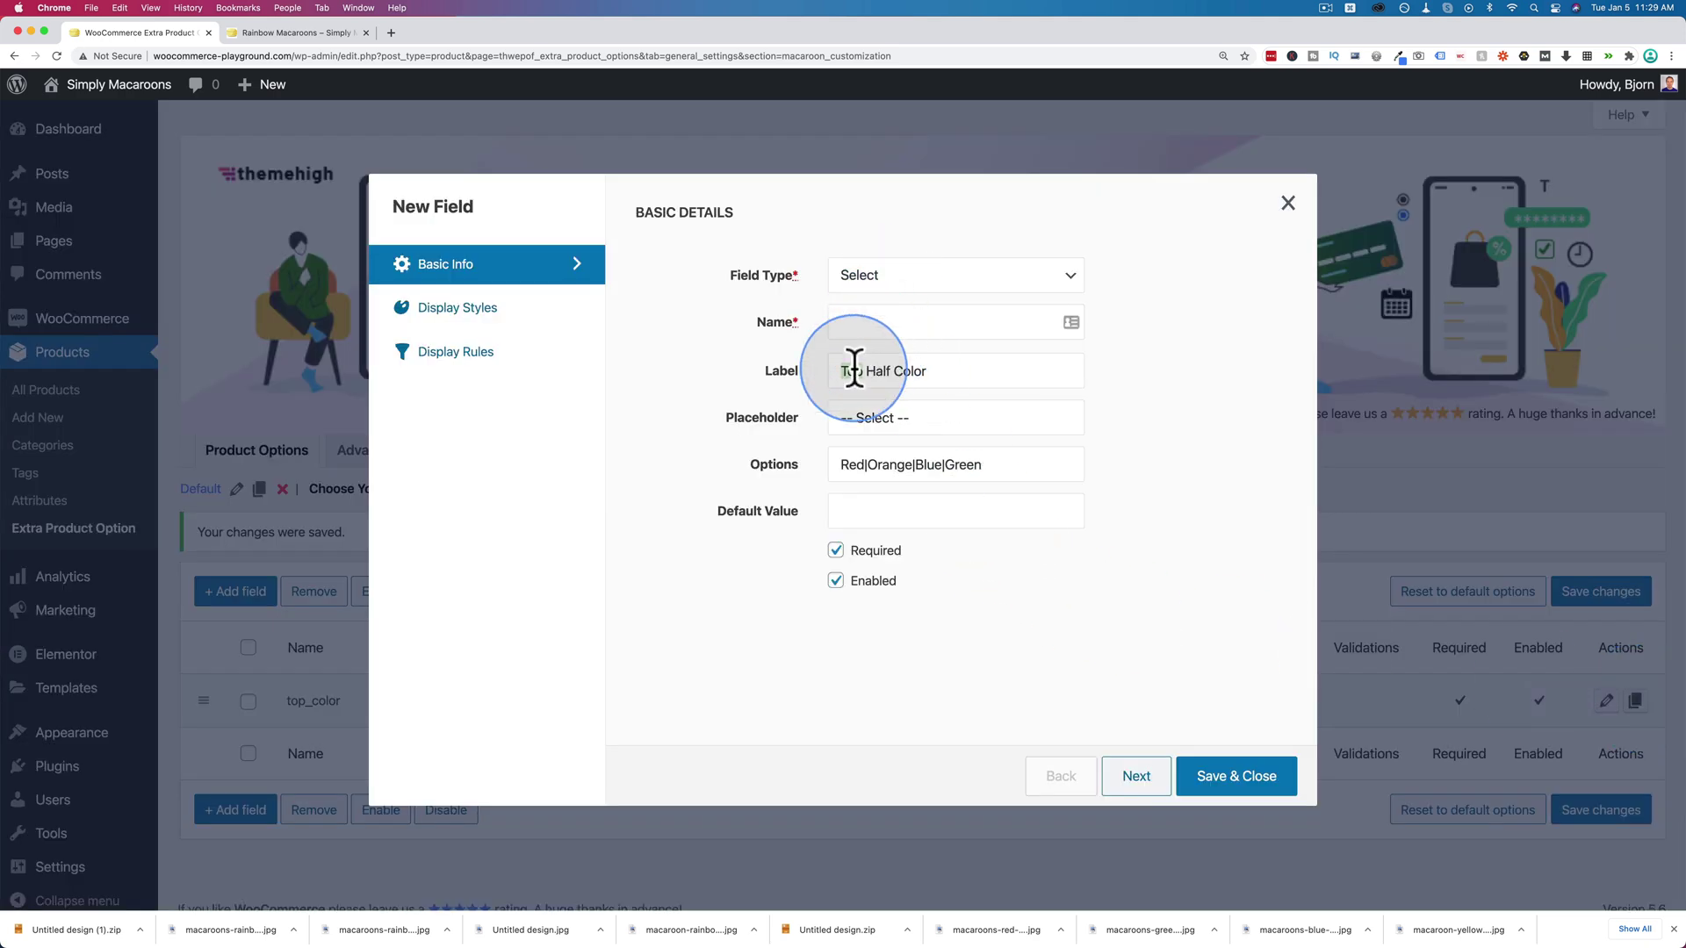
type("Bottom")
left_click(858, 325)
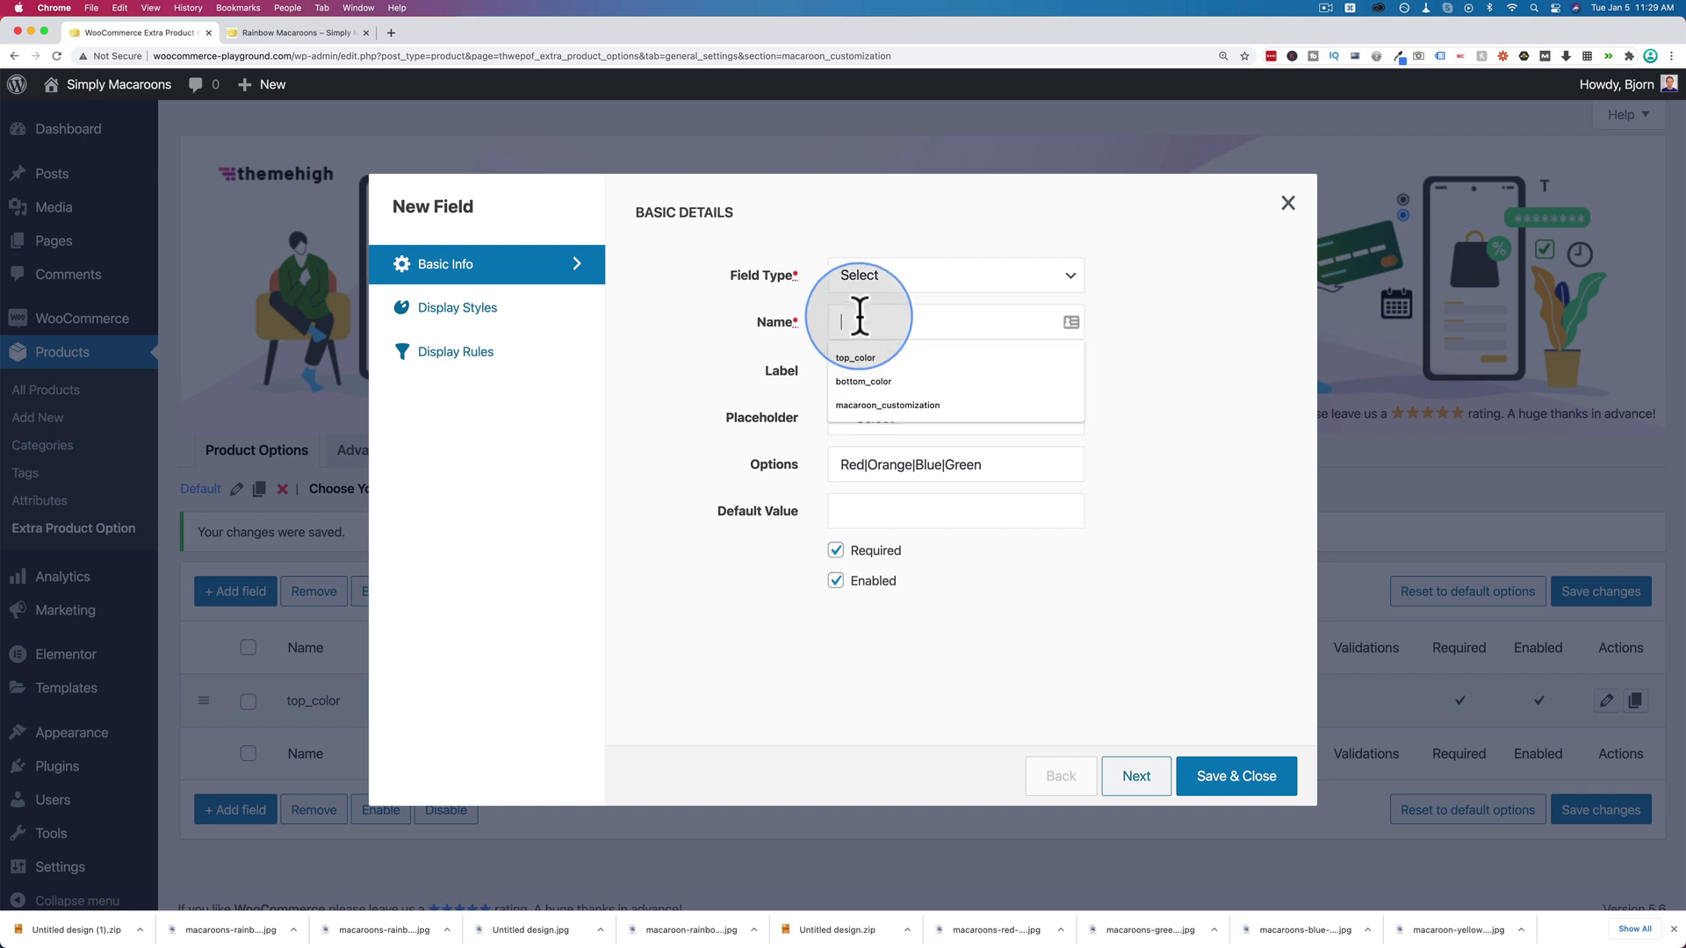
left_click(871, 379)
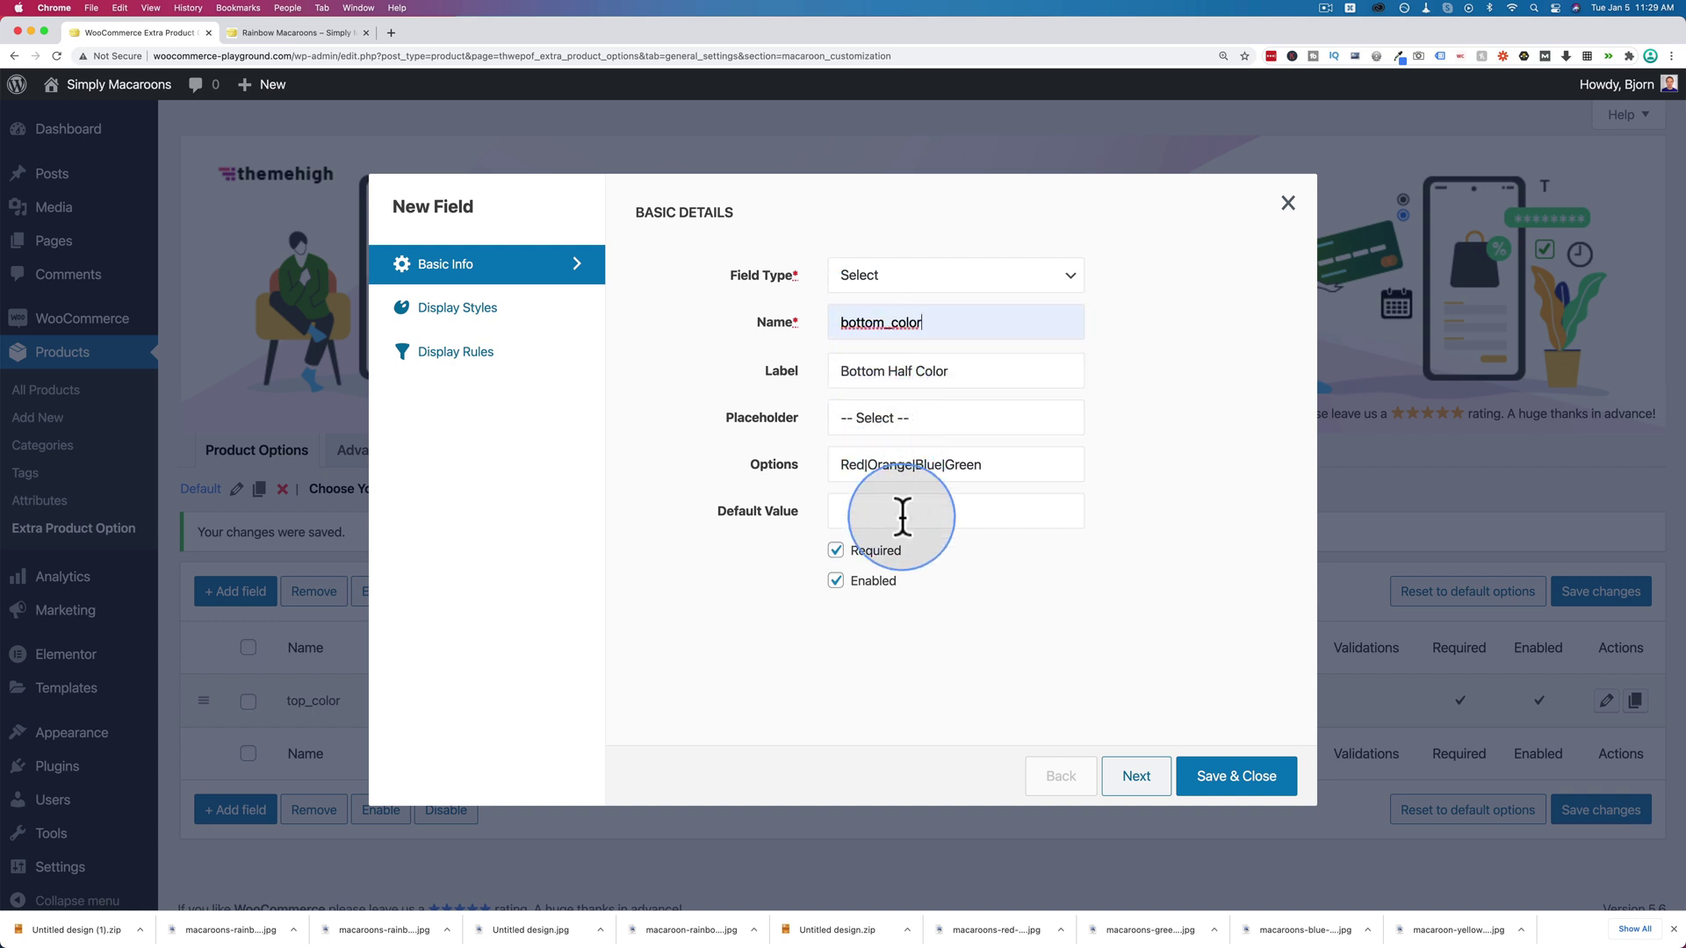
left_click(501, 314)
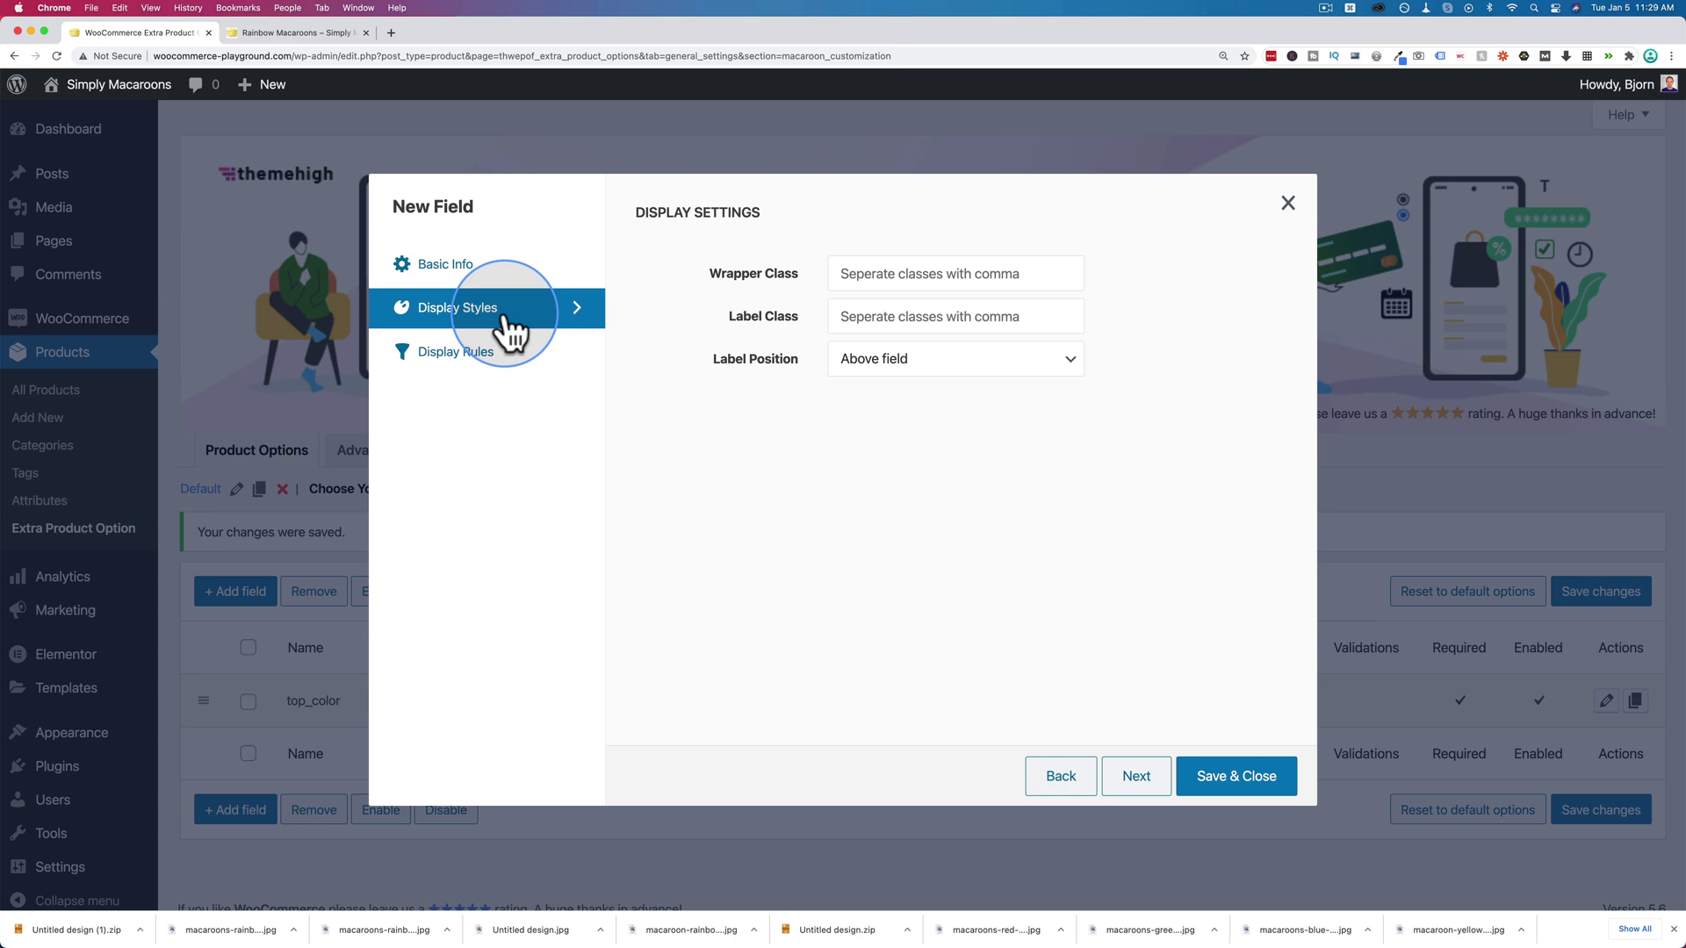
left_click(1227, 786)
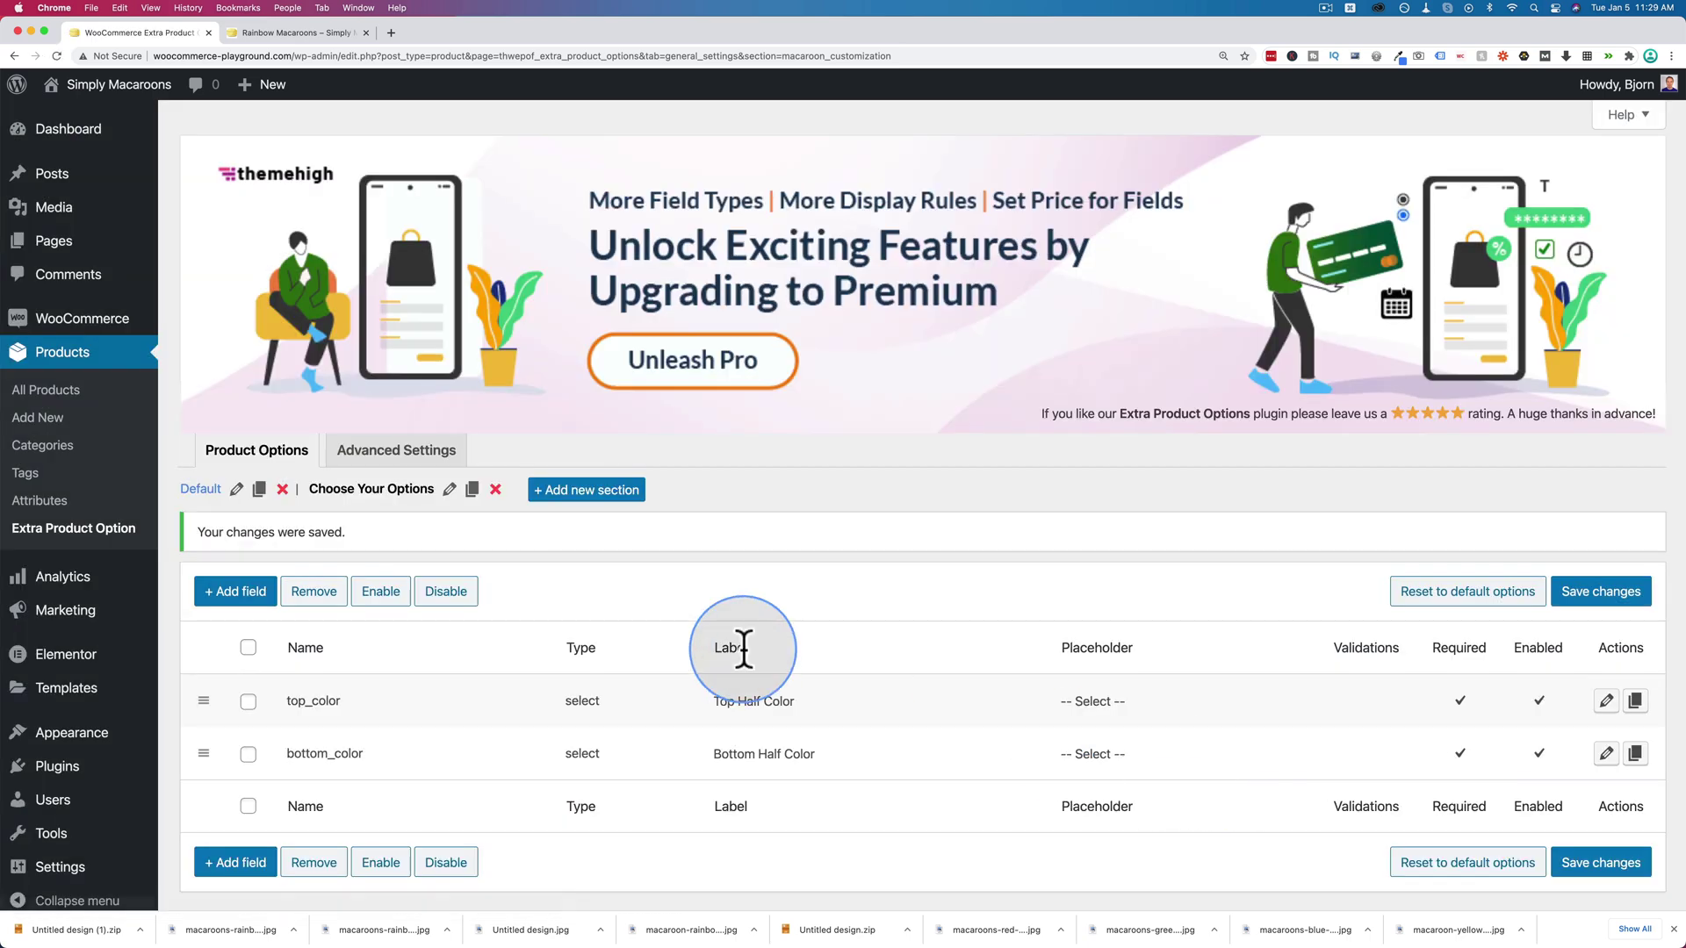
Save the option fields and reload Rainbow Macaroons to check the new Top and Bottom Half Color dropdowns.
scroll(741, 647, "down", 1)
left_click(1601, 545)
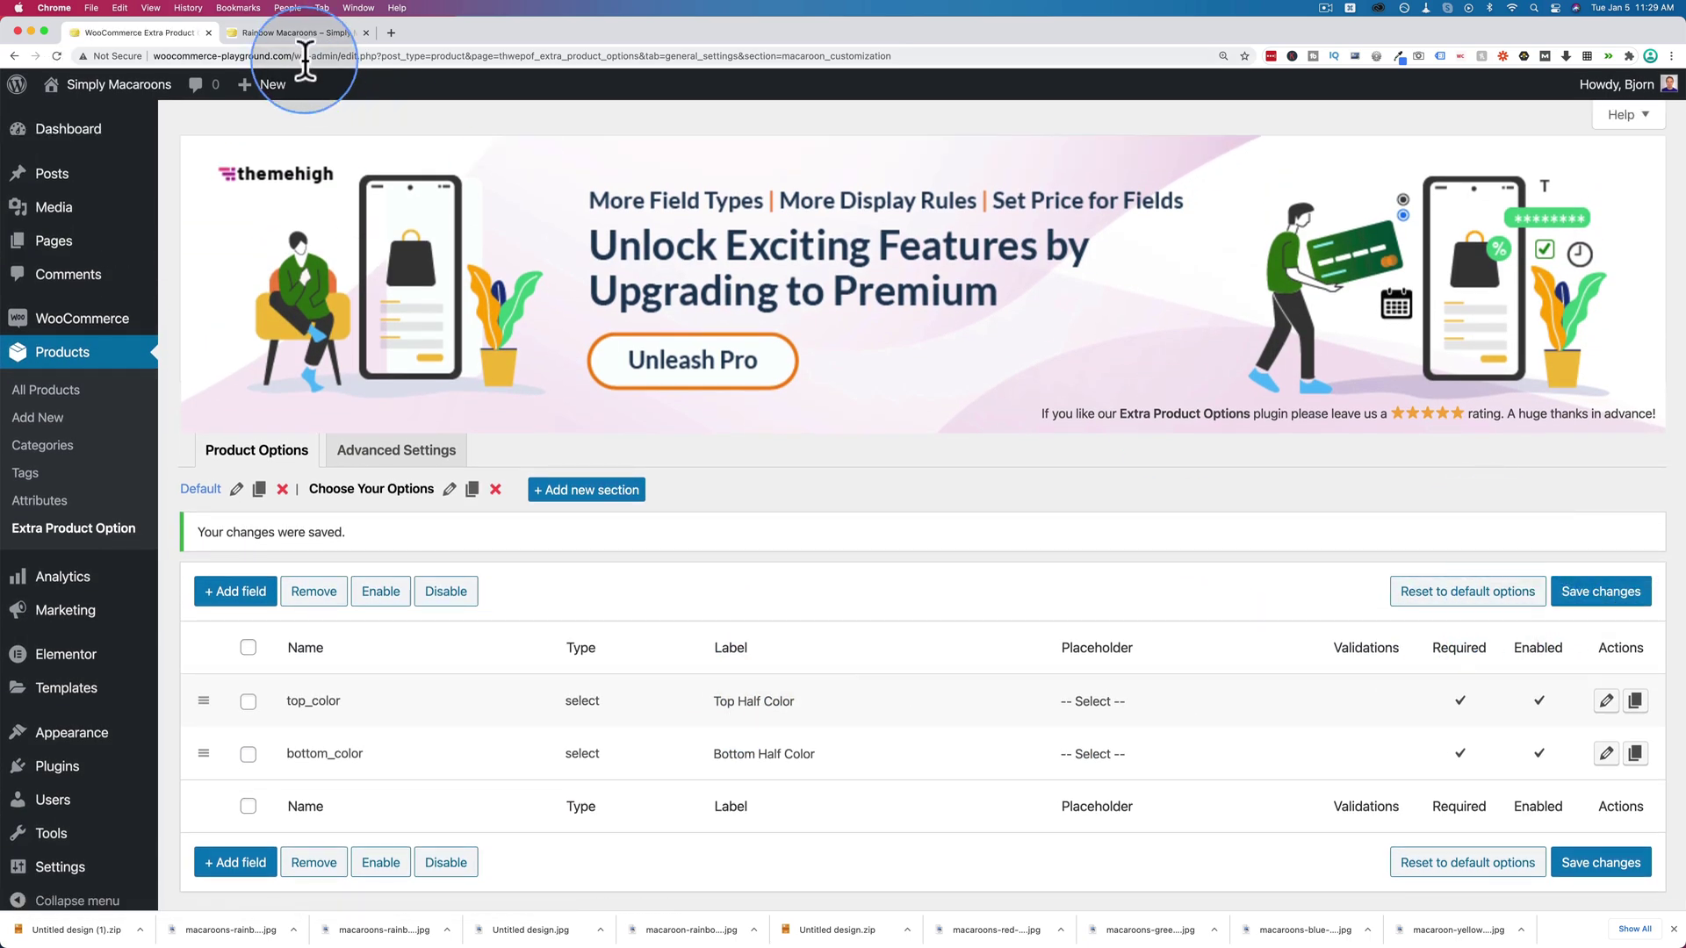
left_click(297, 34)
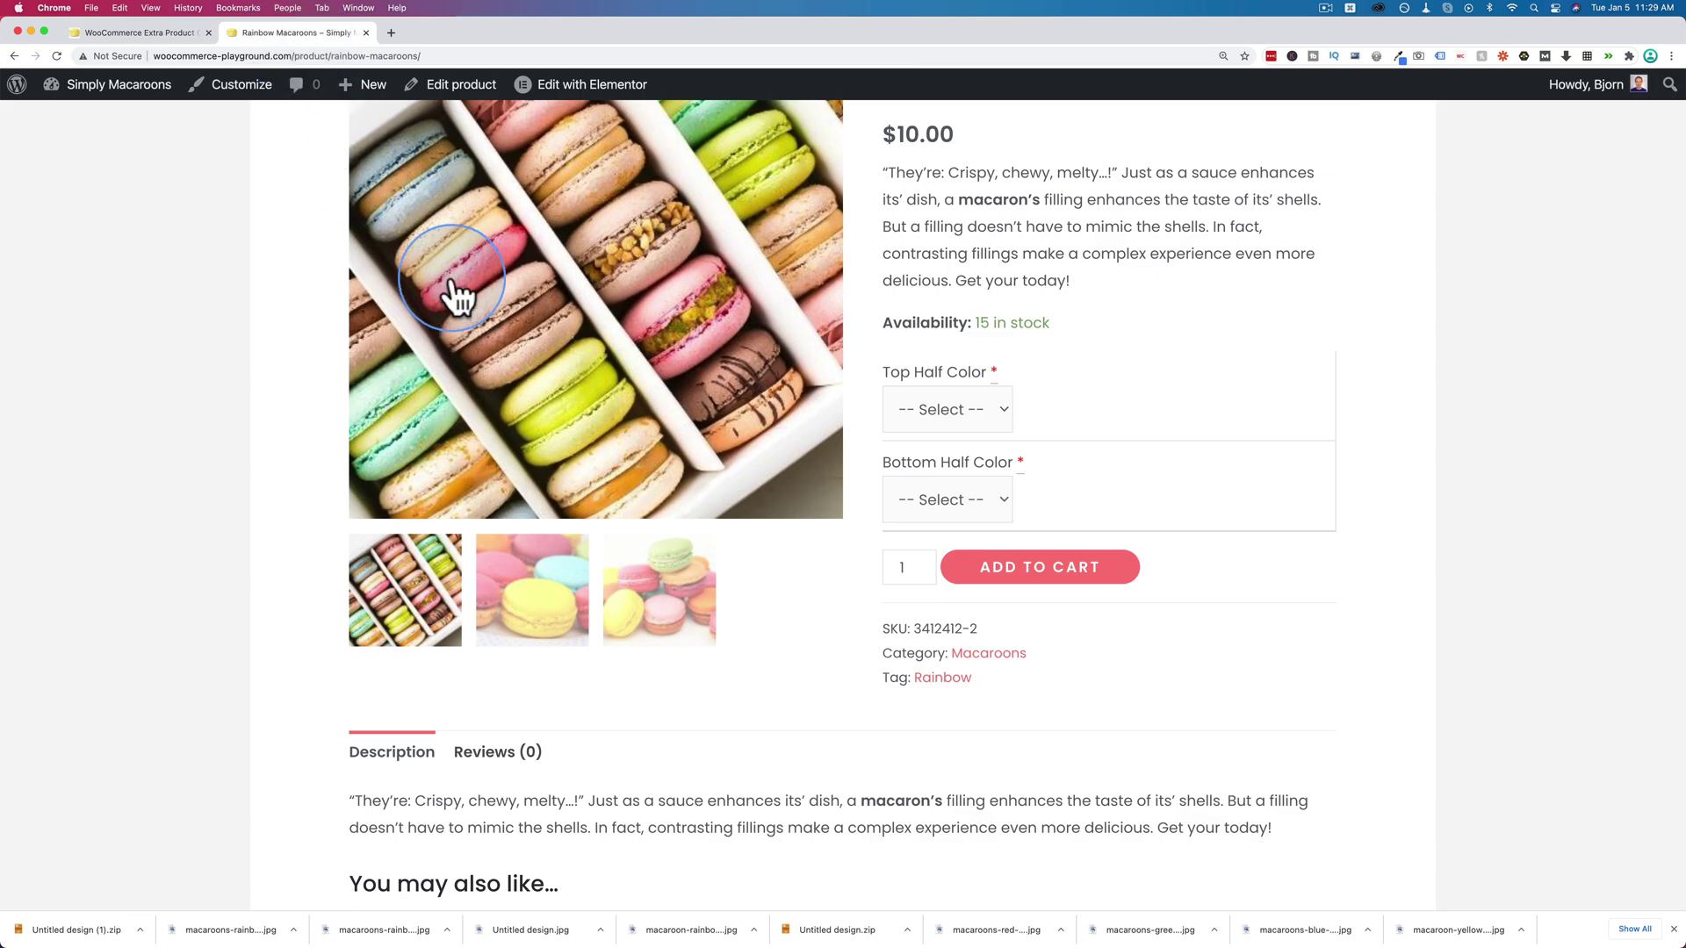
key("super+r")
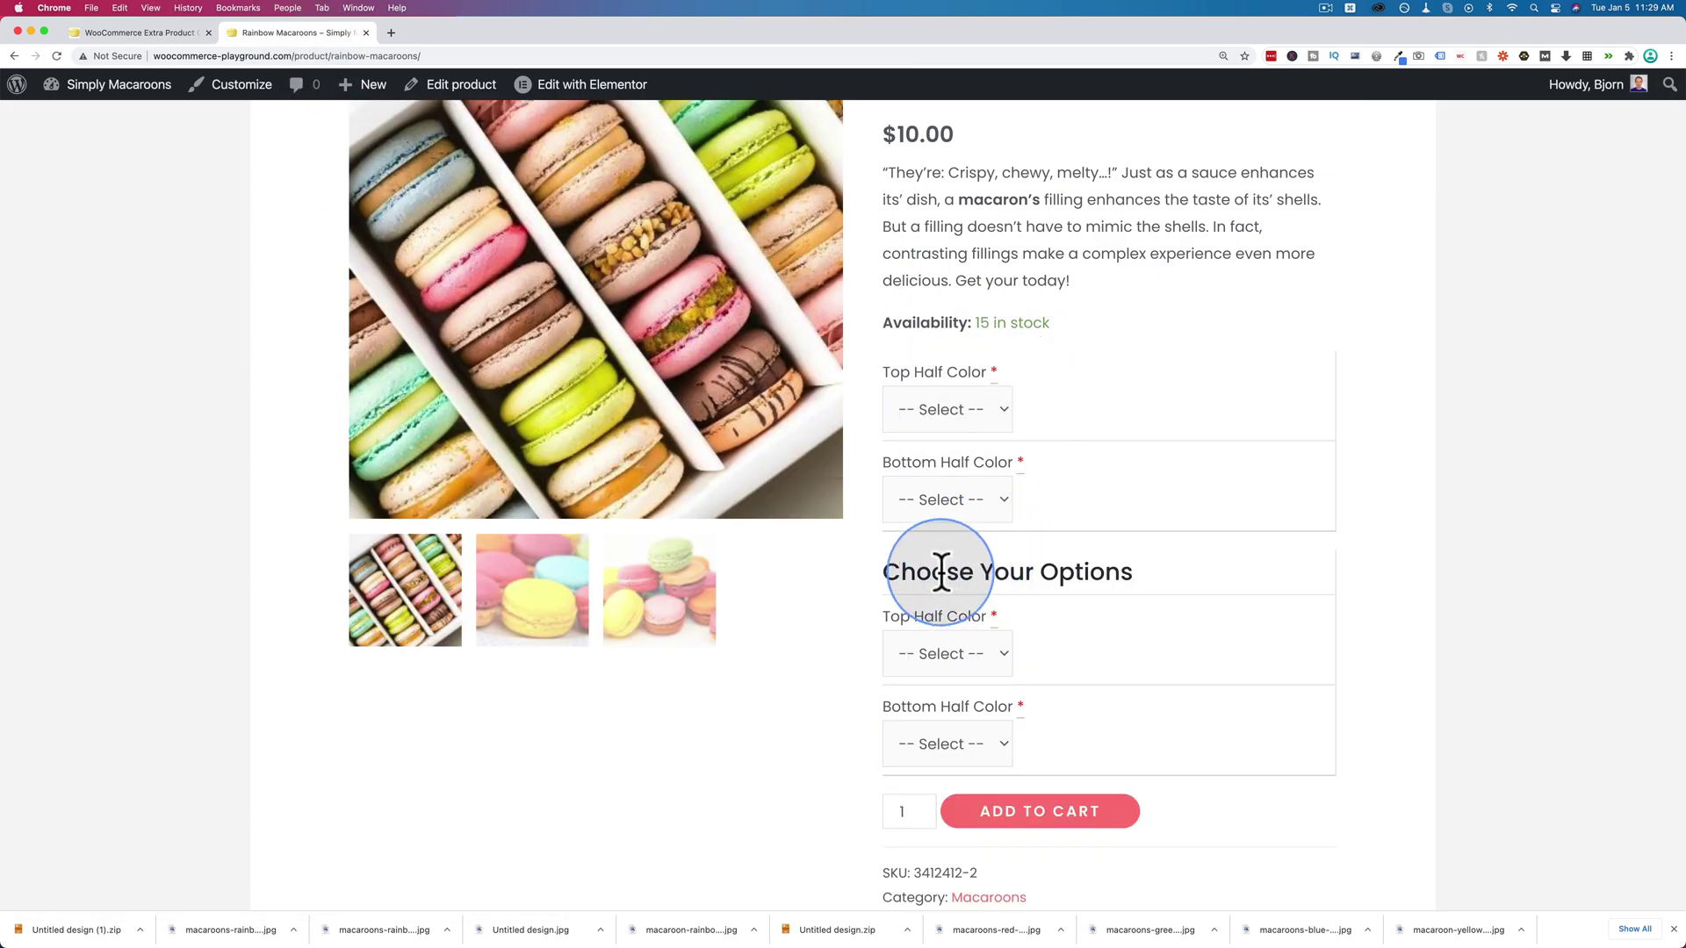
left_click_drag(903, 571, 1137, 683)
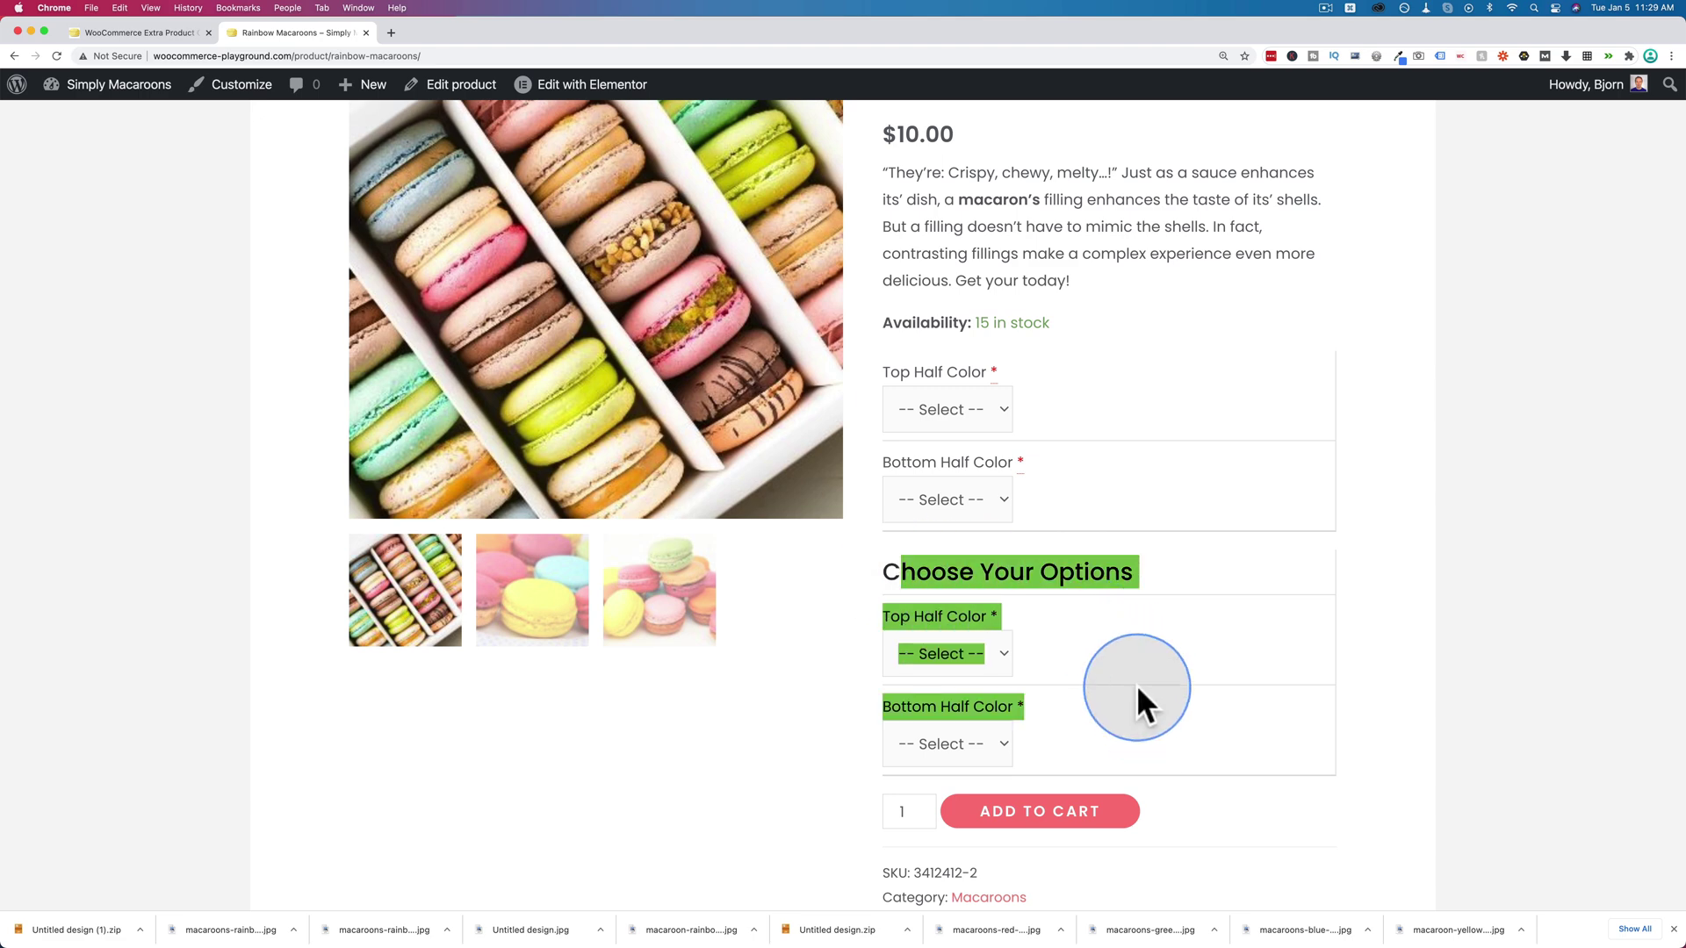
left_click(1007, 397)
left_click(922, 372)
left_click(189, 35)
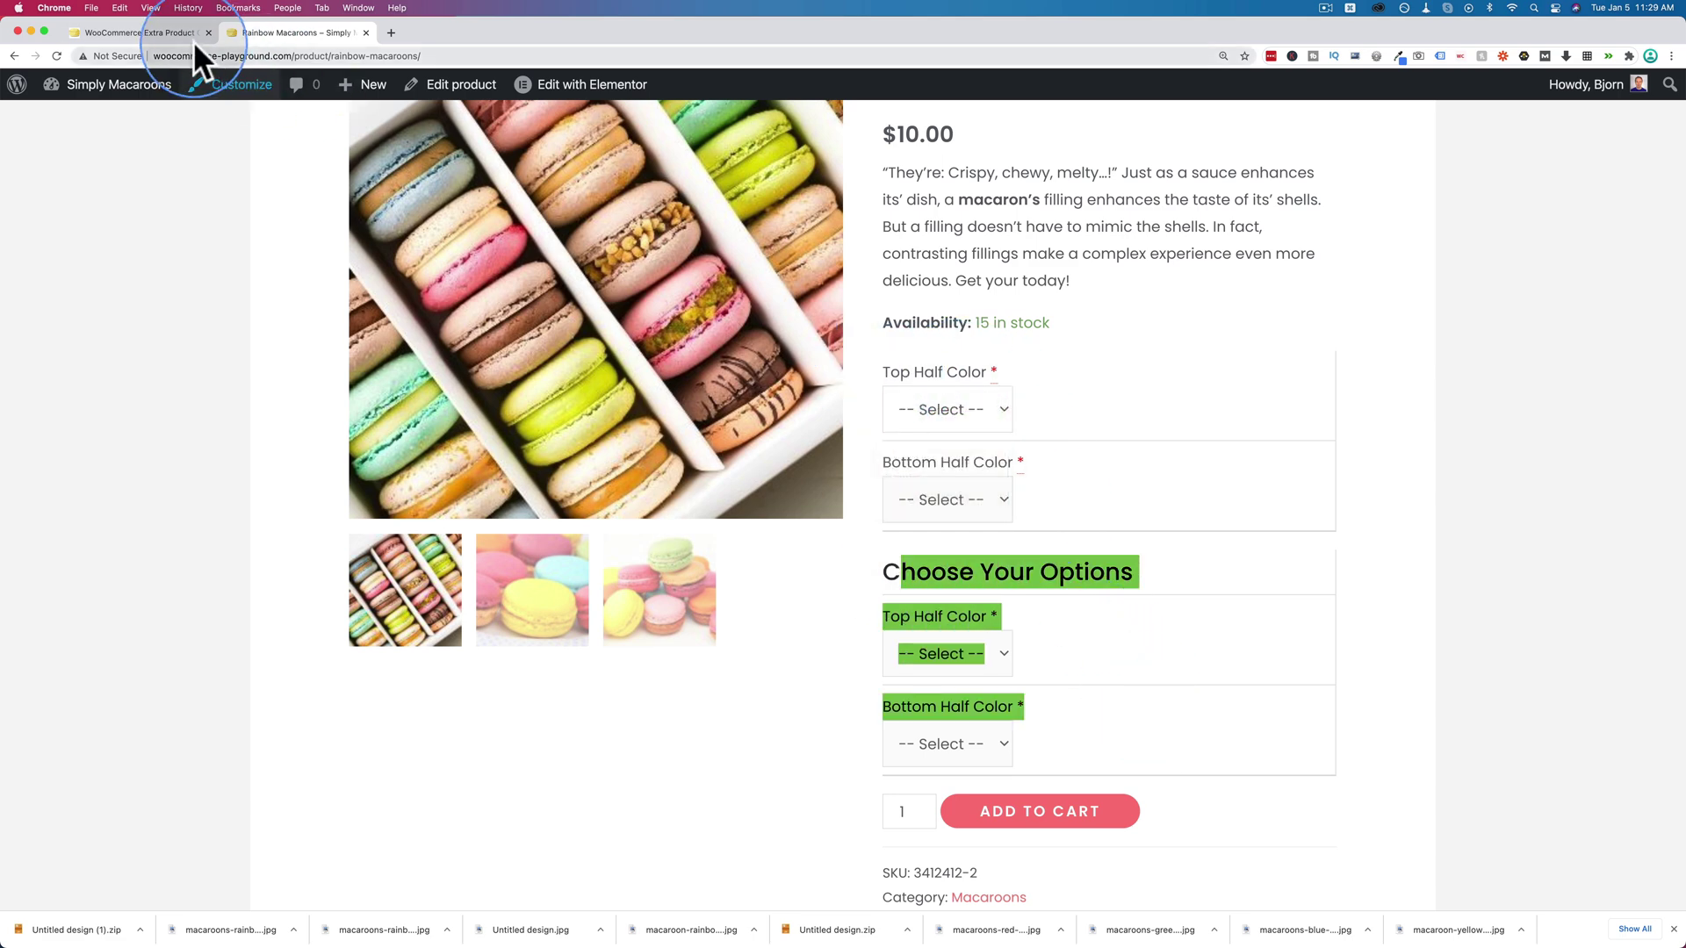
Remove all old fields from the Default section and save the change.
left_click(213, 489)
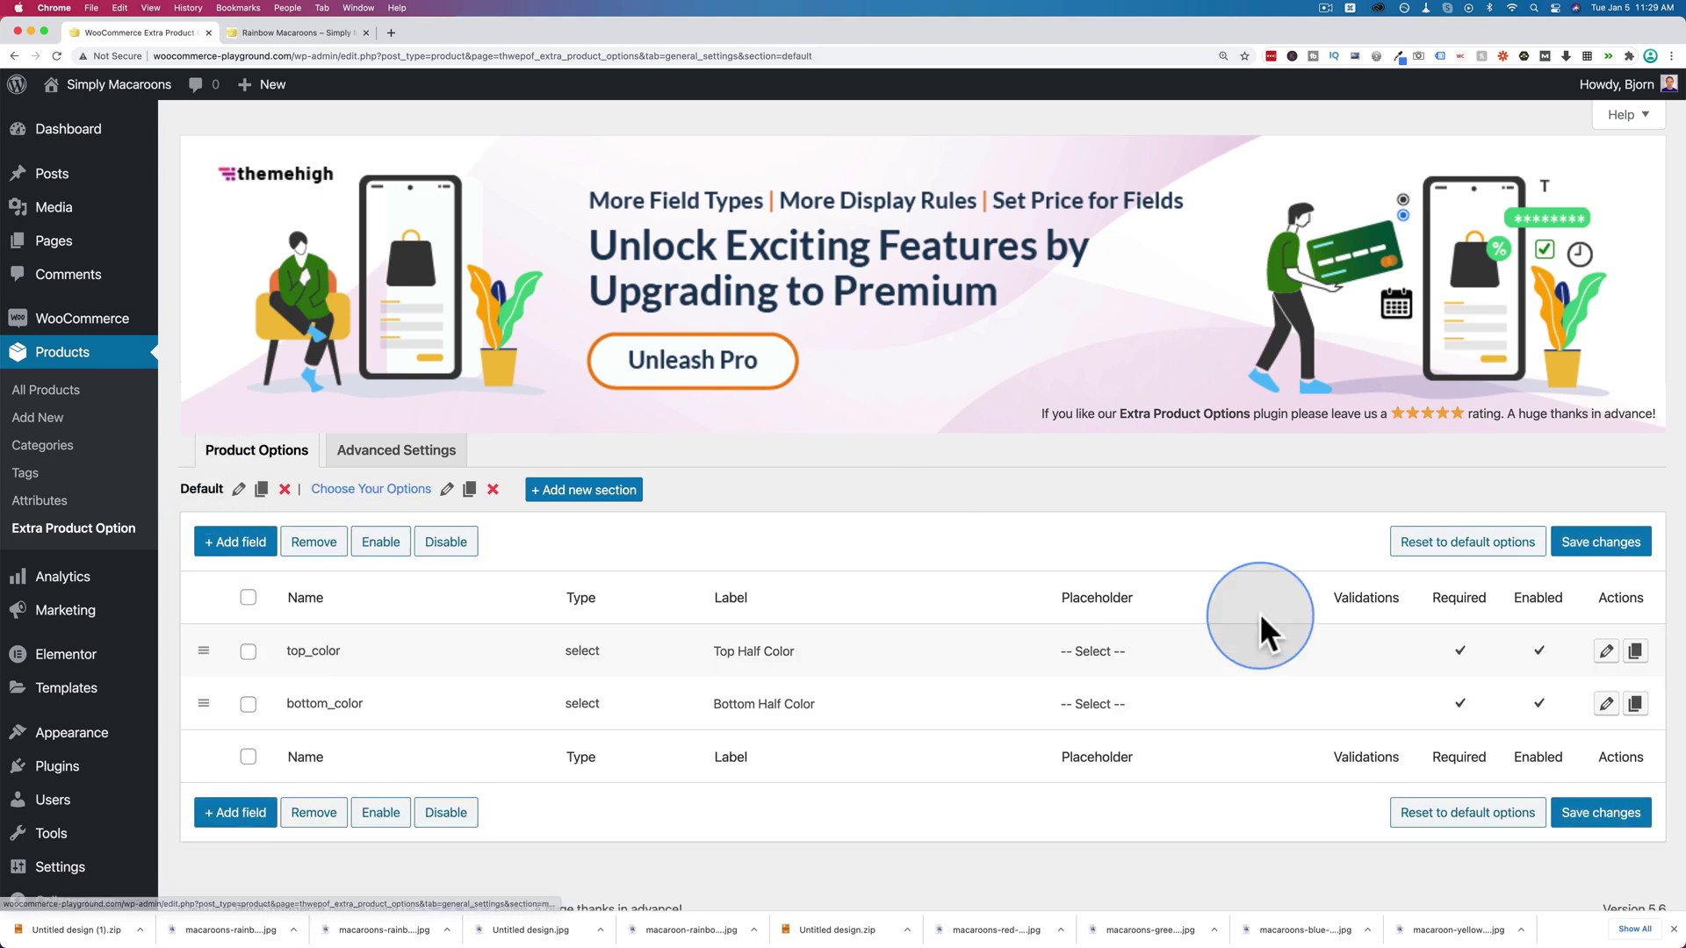
left_click(249, 598)
left_click(314, 542)
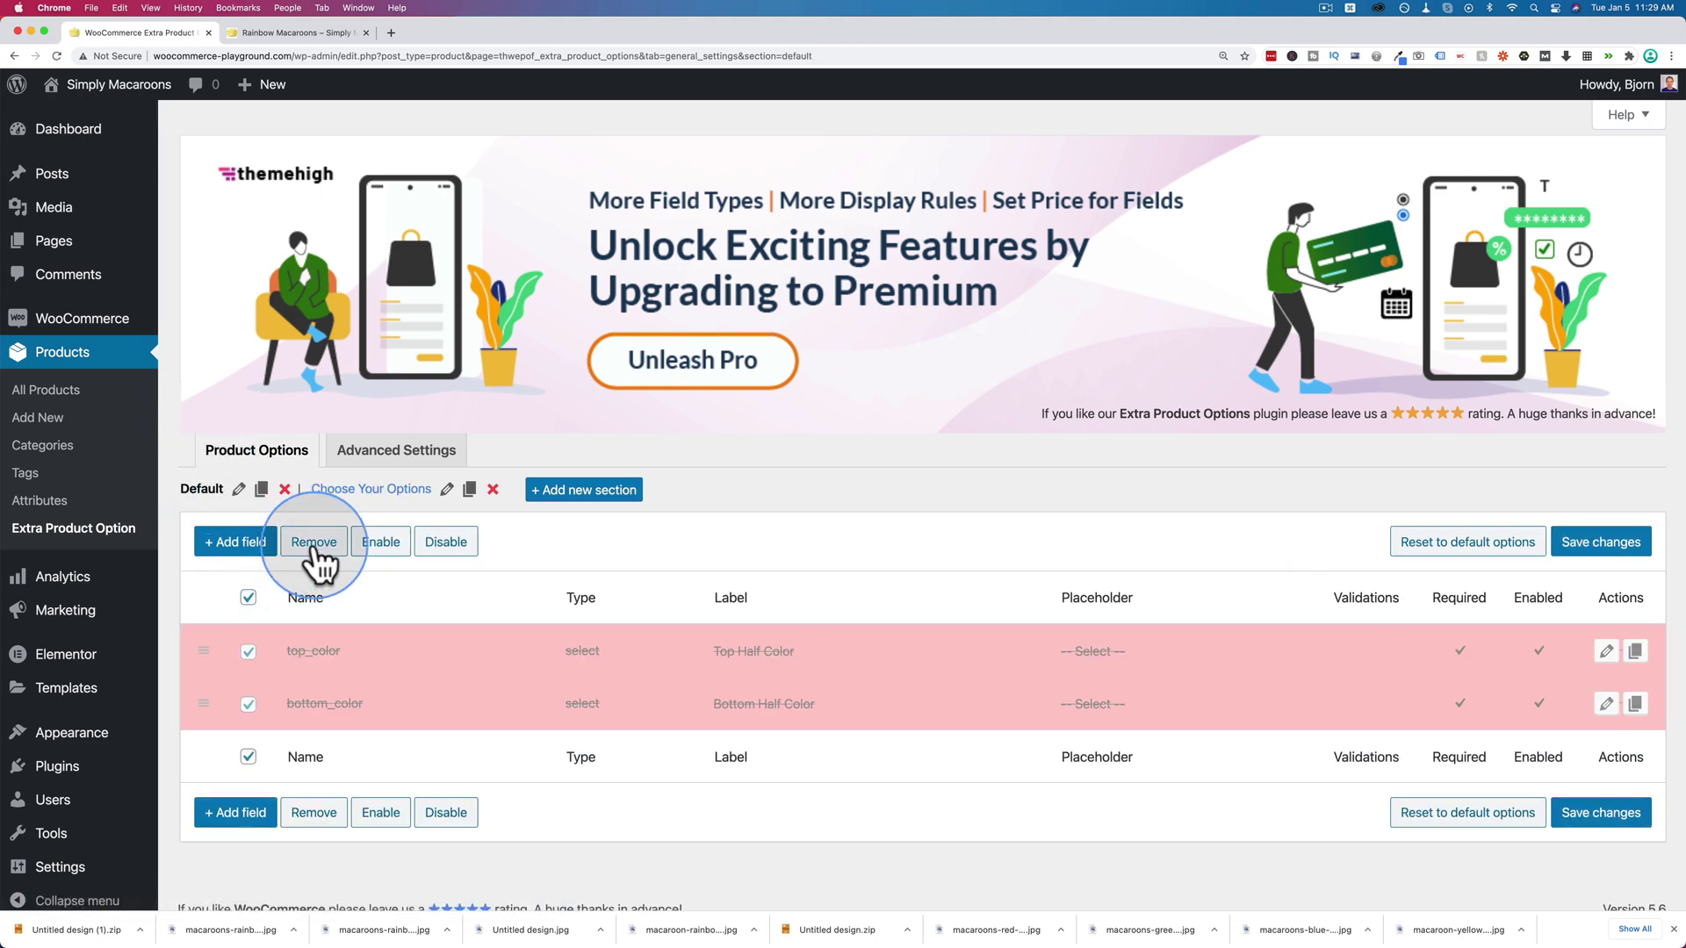
left_click(1584, 545)
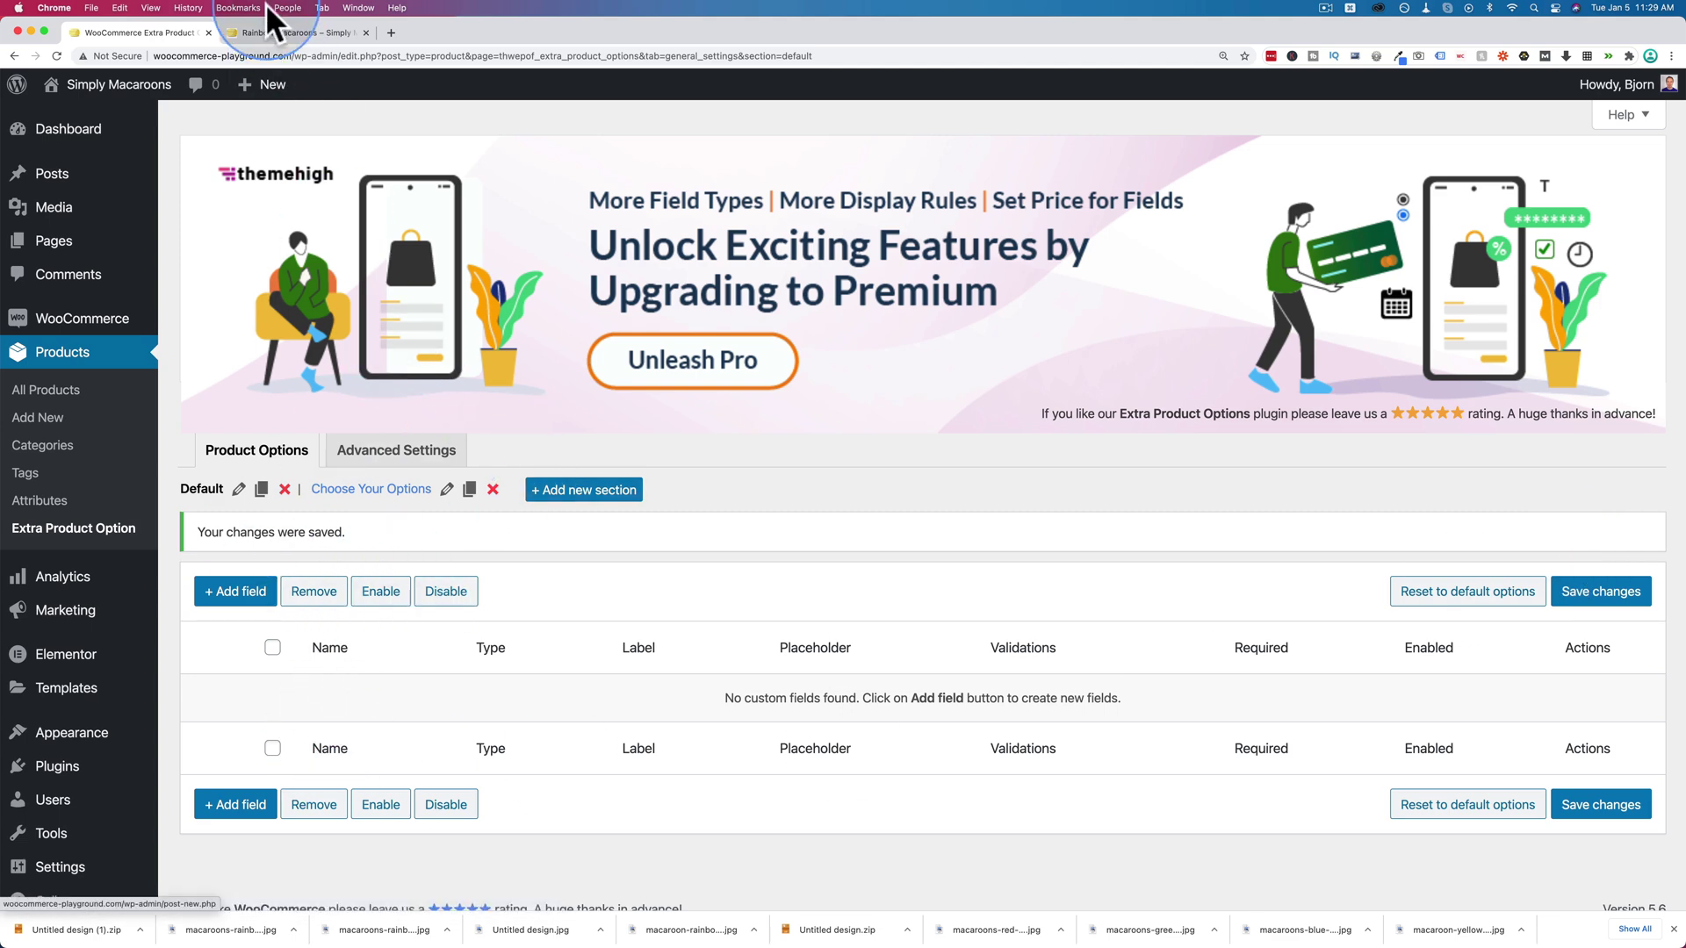
Reload the Rainbow Macaroons page to confirm only the Choose Your Options fields remain.
left_click(275, 33)
key("super+r")
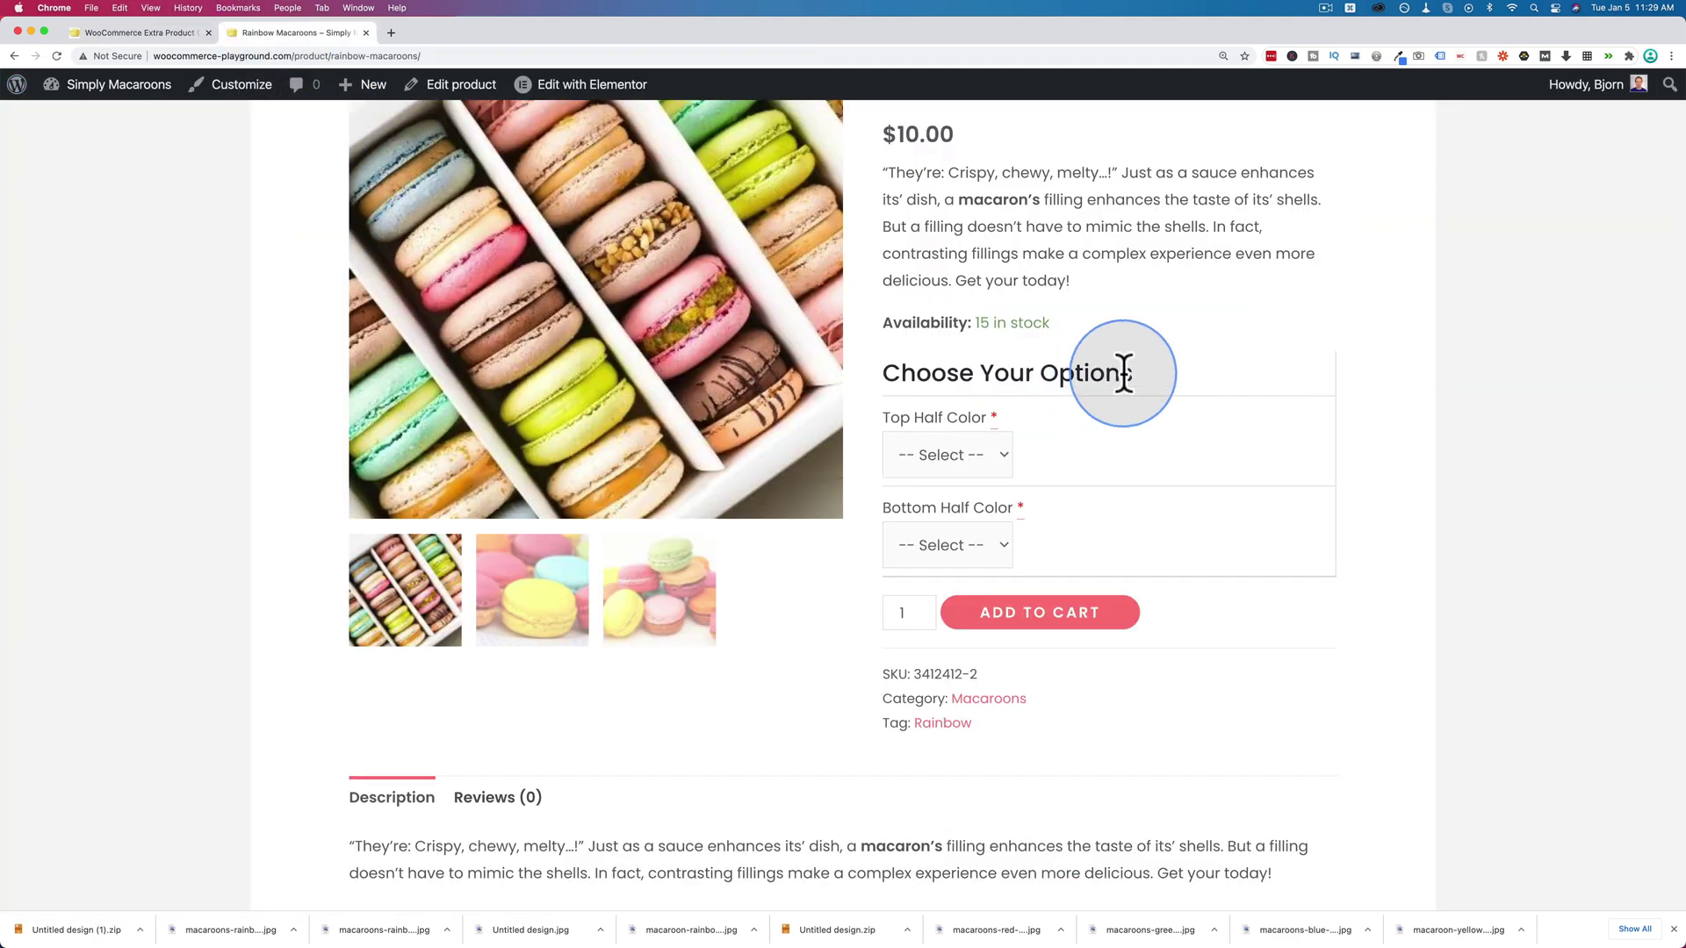
left_click_drag(1132, 373, 883, 374)
left_click(1324, 402)
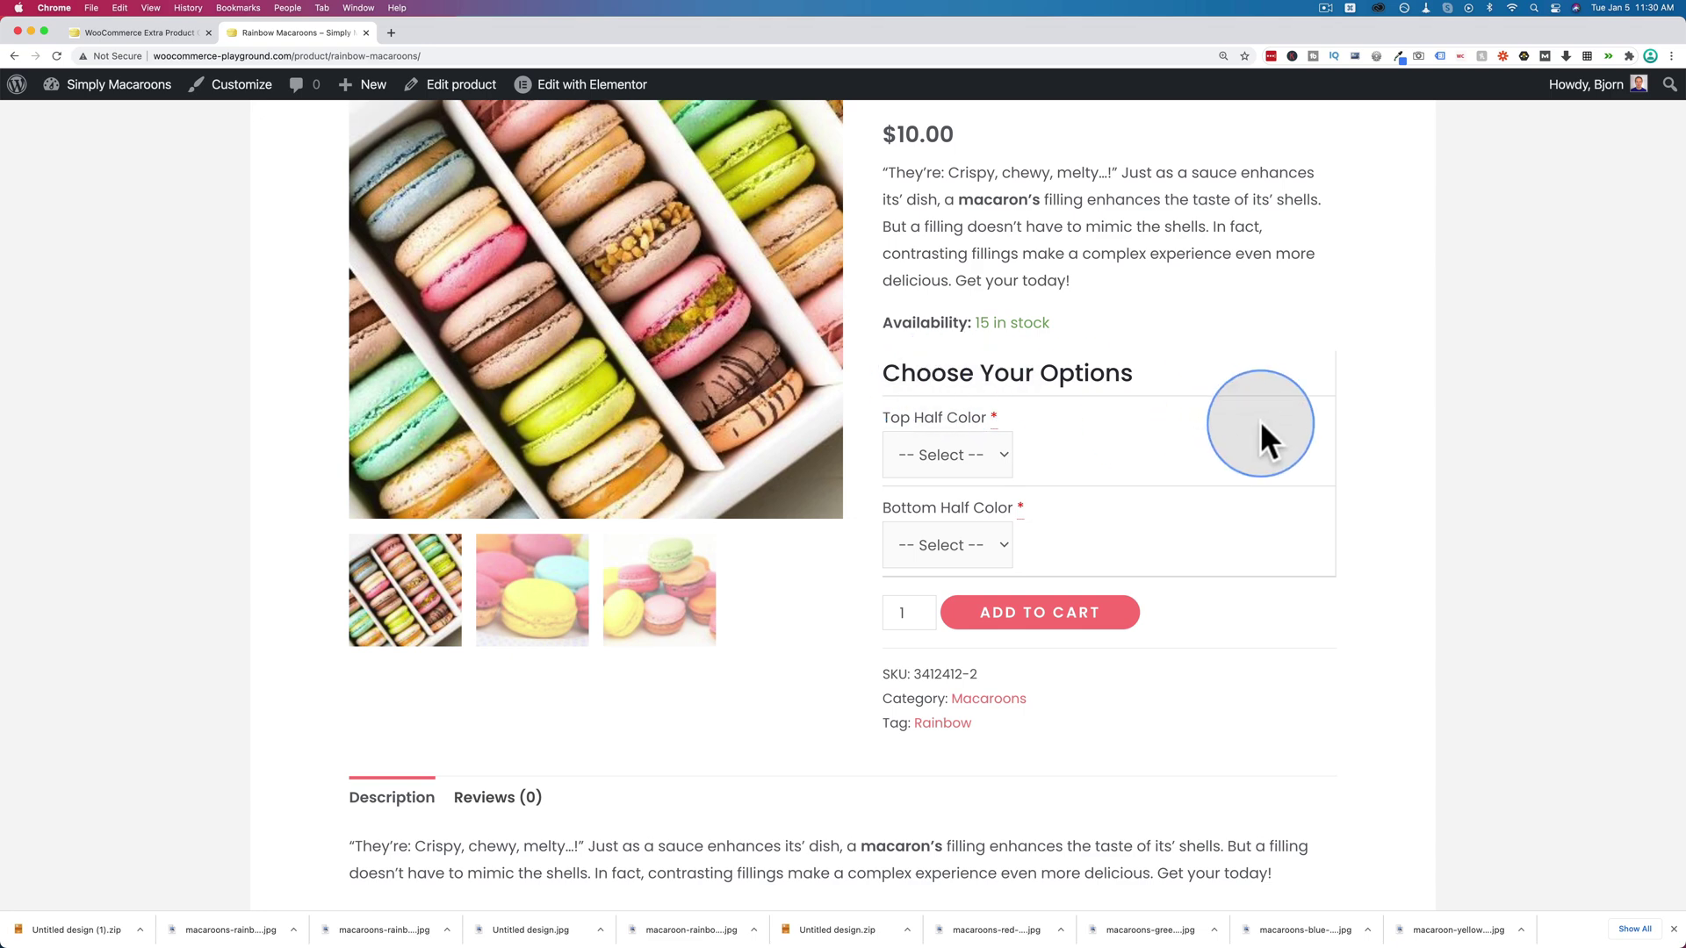
left_click(170, 33)
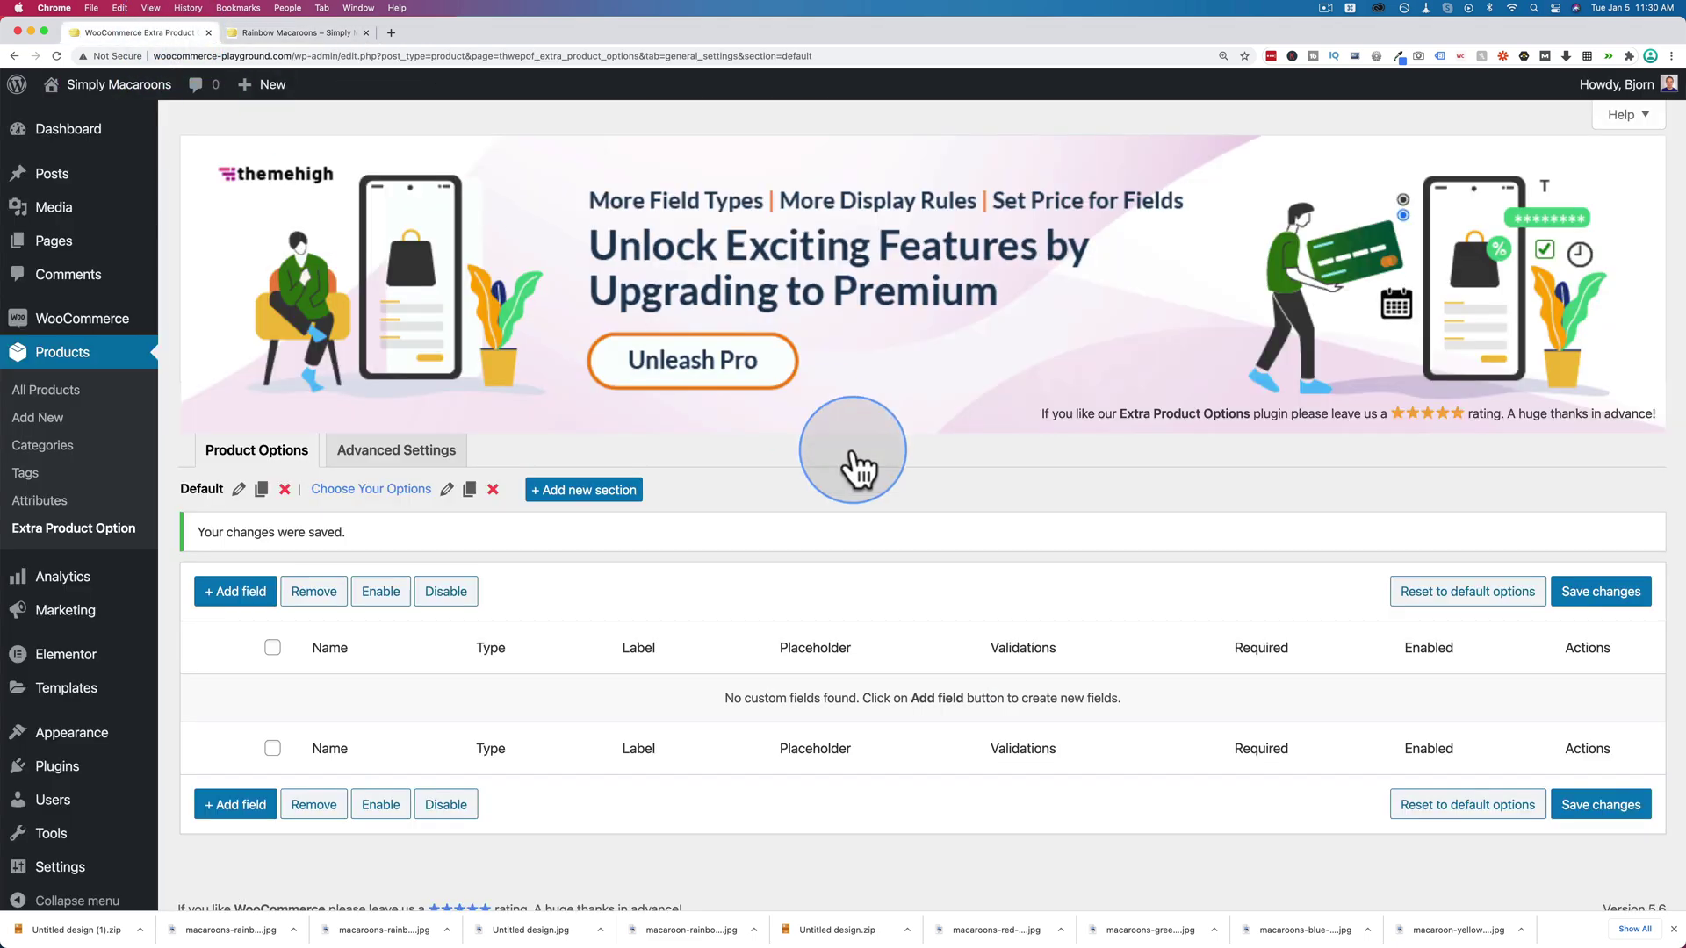
Add a Date Picker field delivery_date, labelled Delivery Date, with the delivery question as placeholder.
left_click(373, 472)
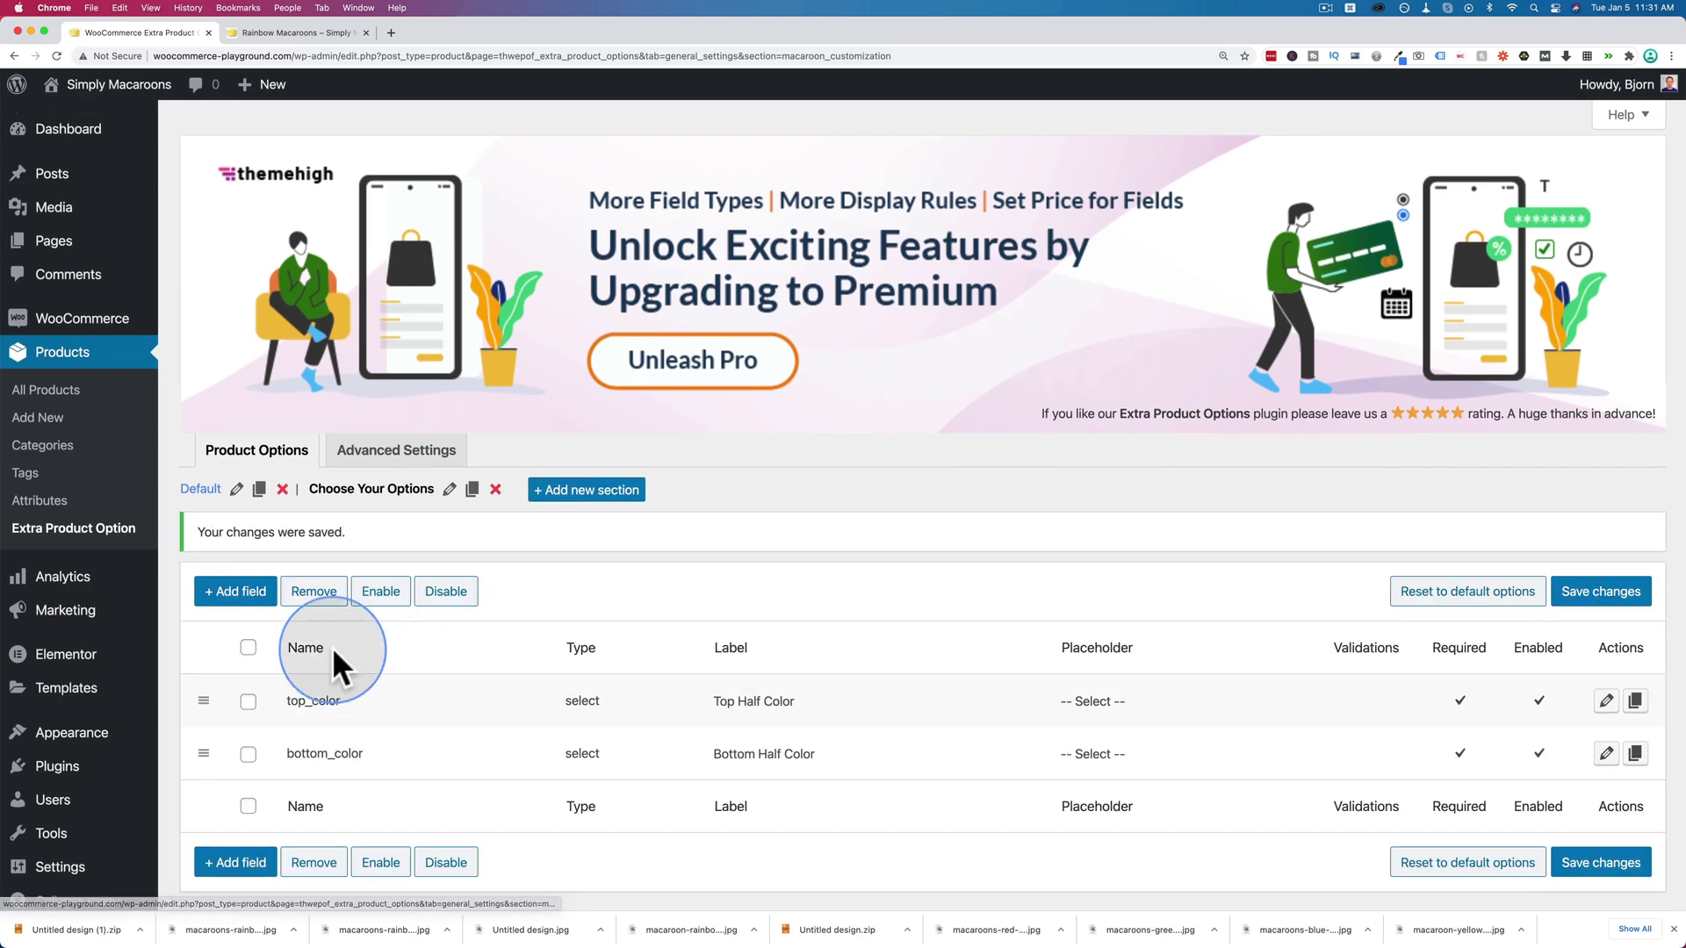
left_click(233, 594)
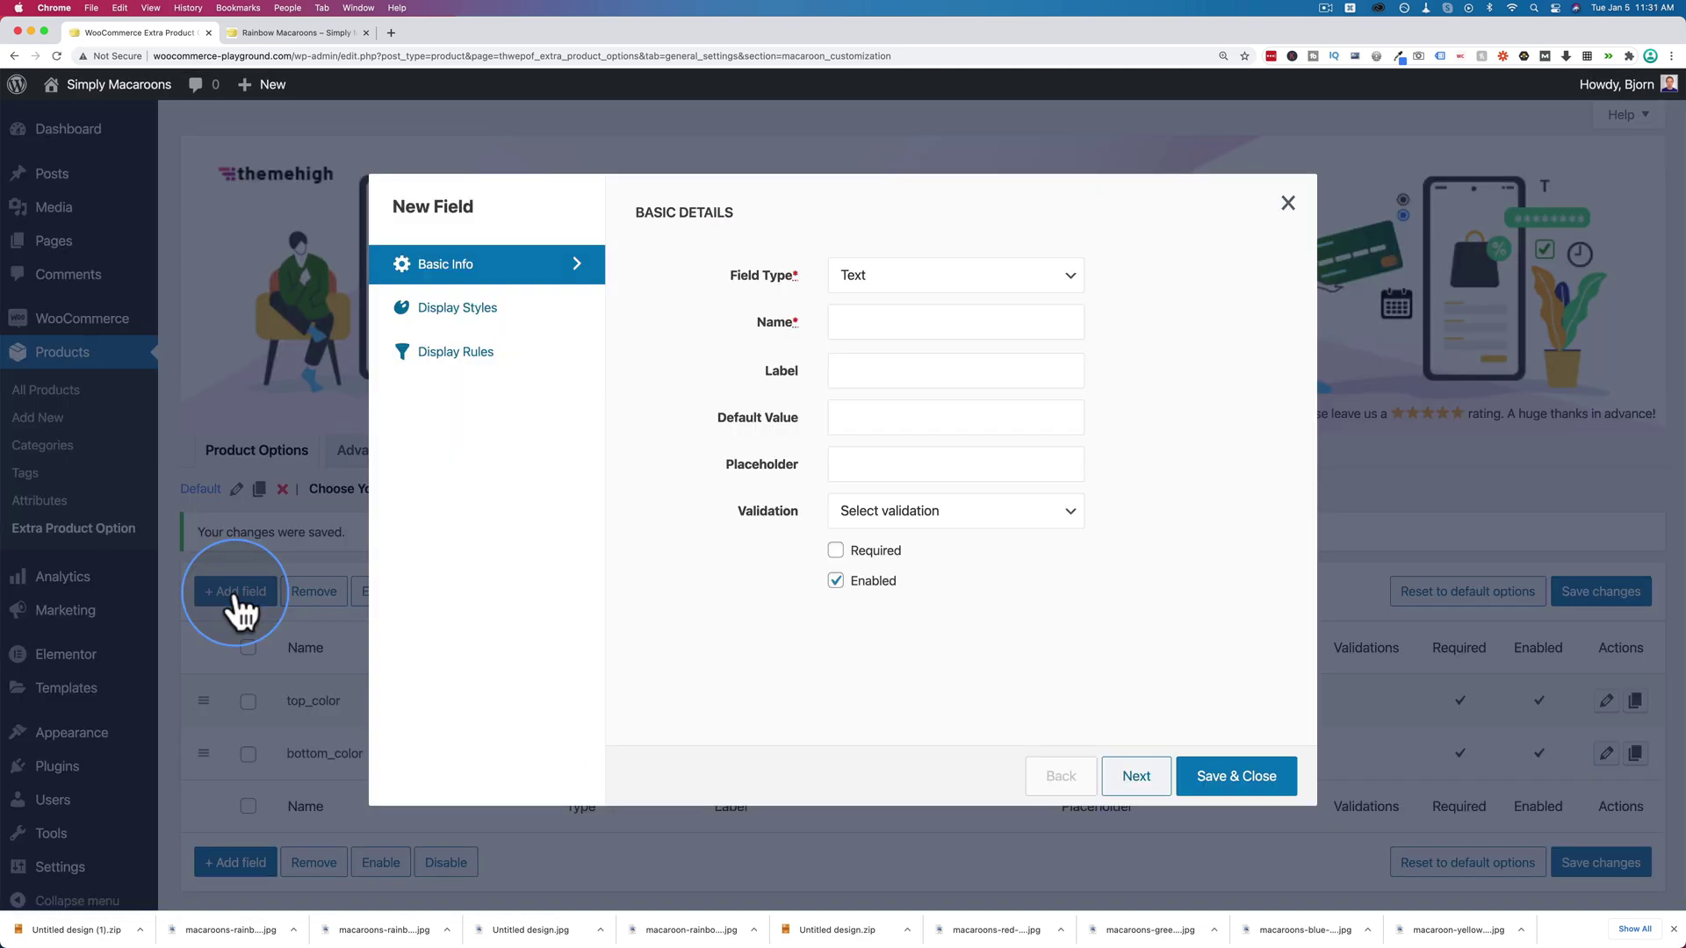
left_click(892, 281)
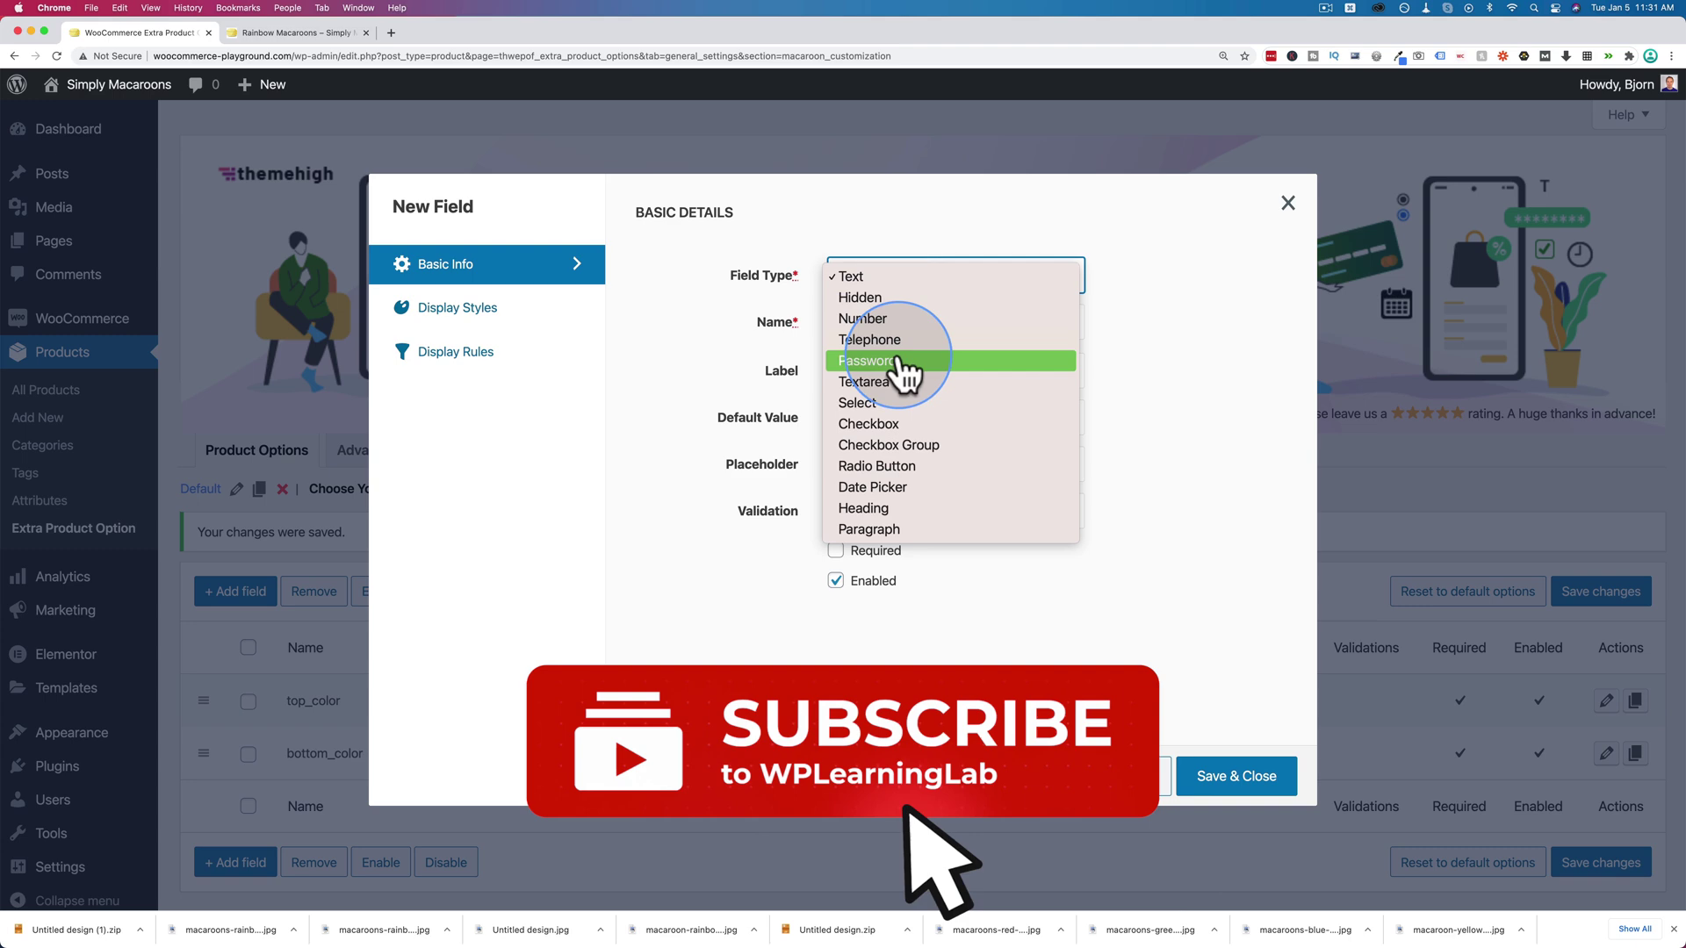
left_click(871, 487)
left_click(868, 335)
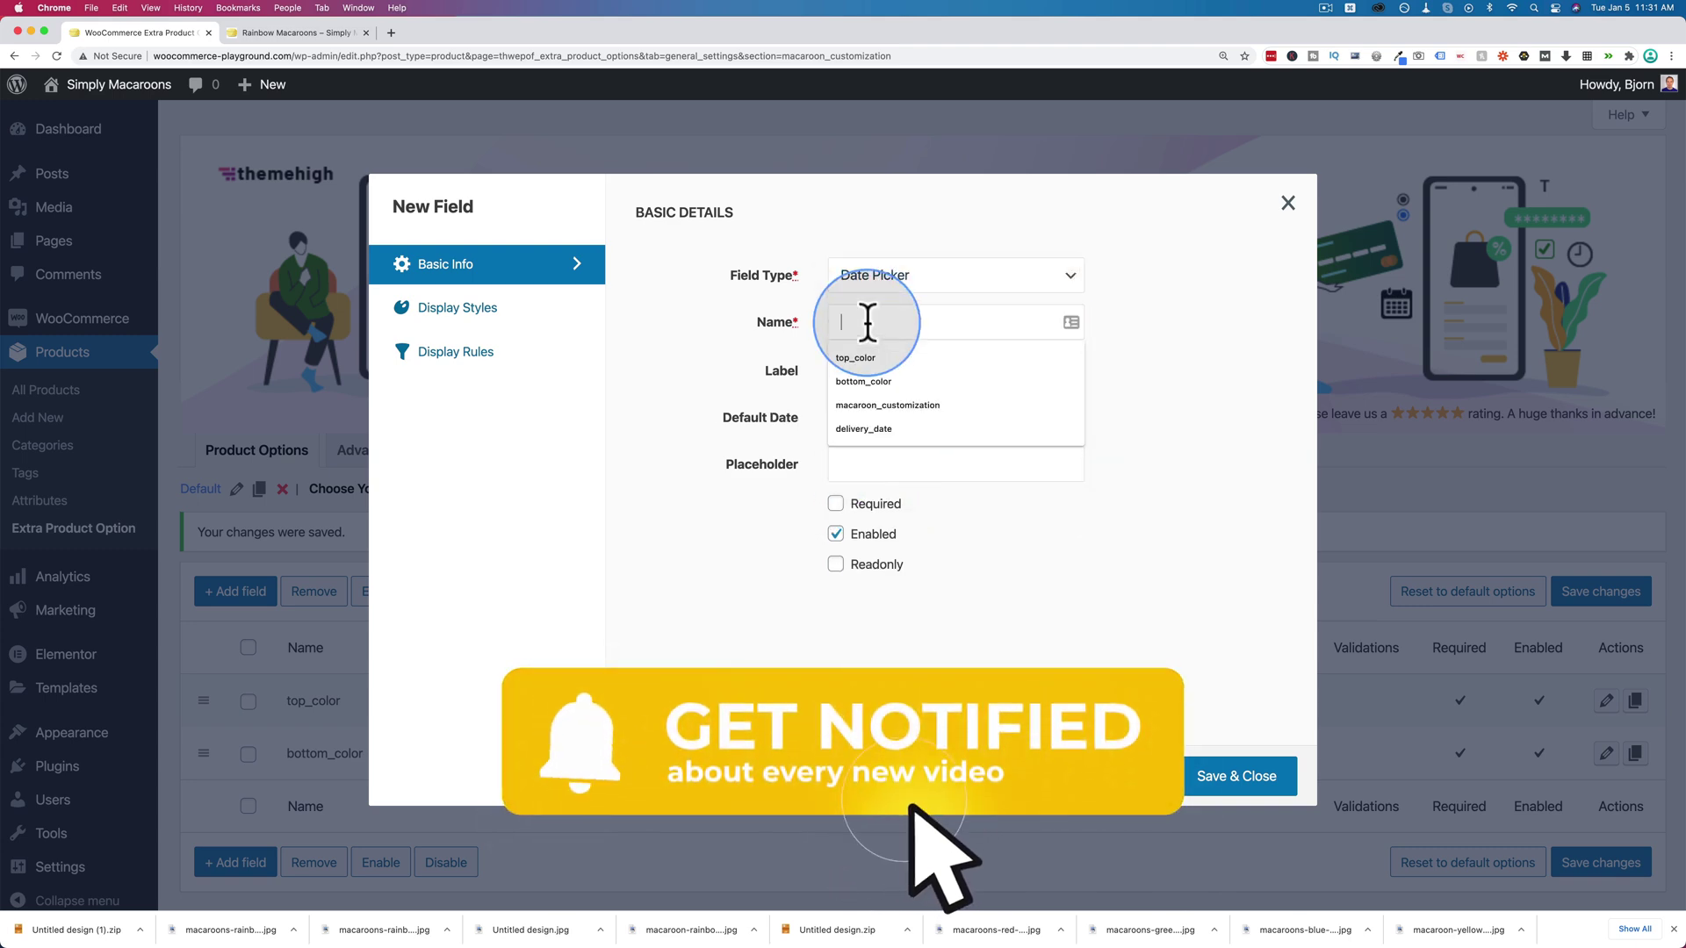
left_click(871, 425)
left_click(857, 371)
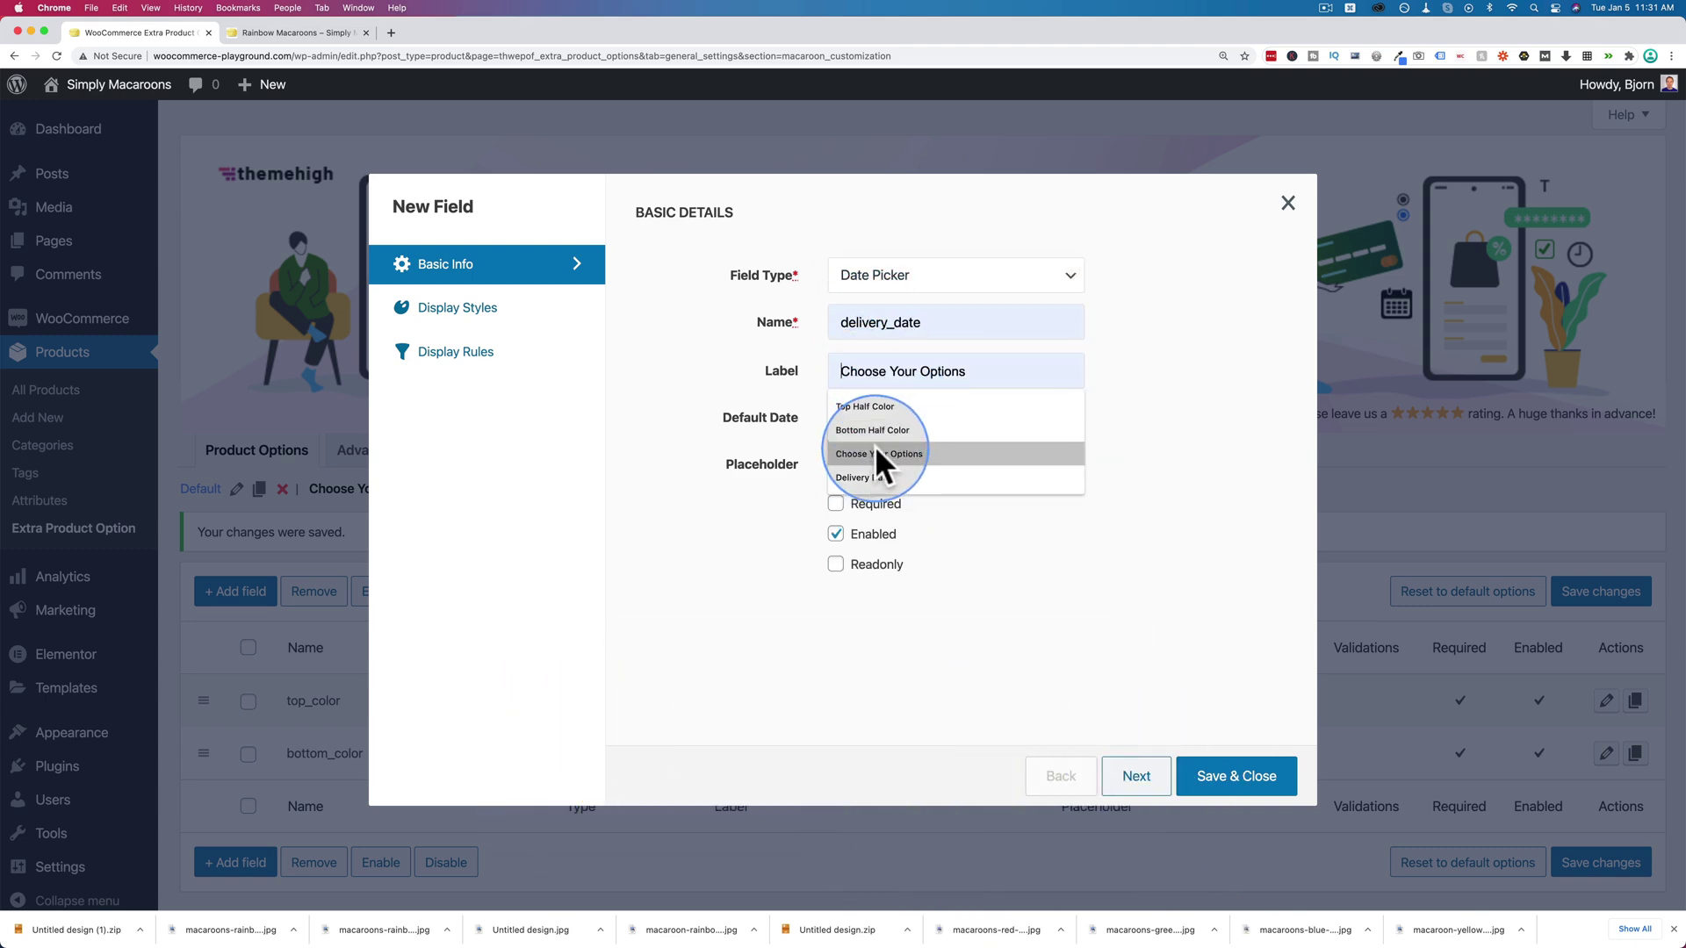
left_click(869, 473)
left_click(858, 463)
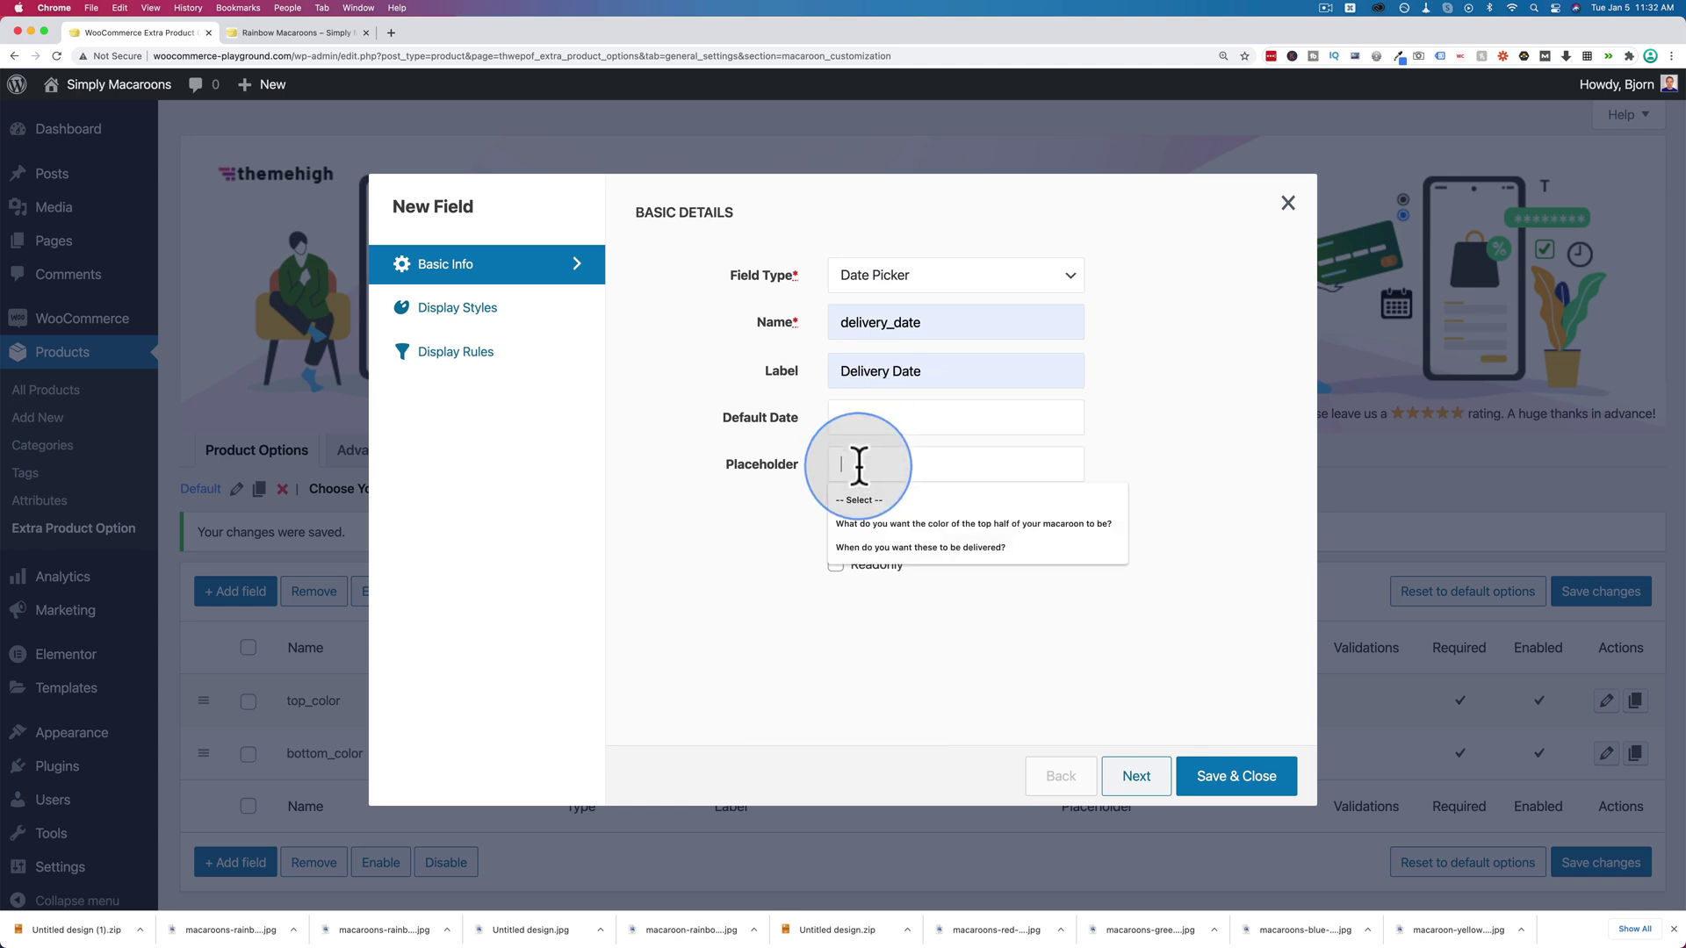
left_click(961, 547)
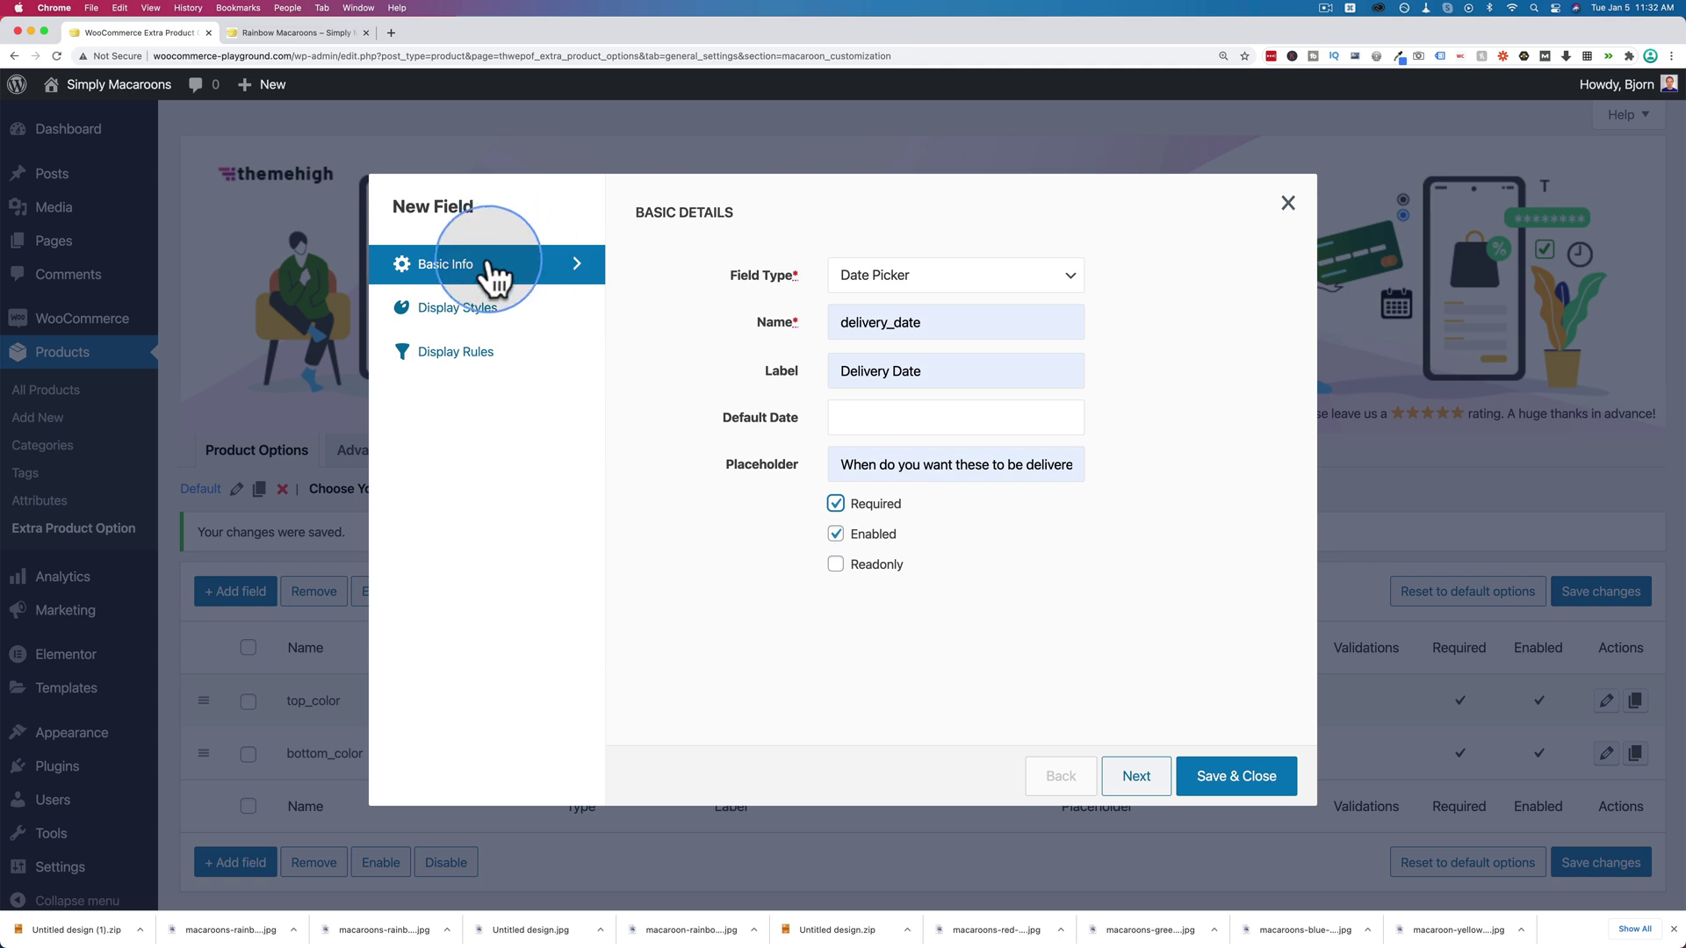
Place the Delivery Date label above the field and save it.
left_click(457, 316)
left_click(896, 376)
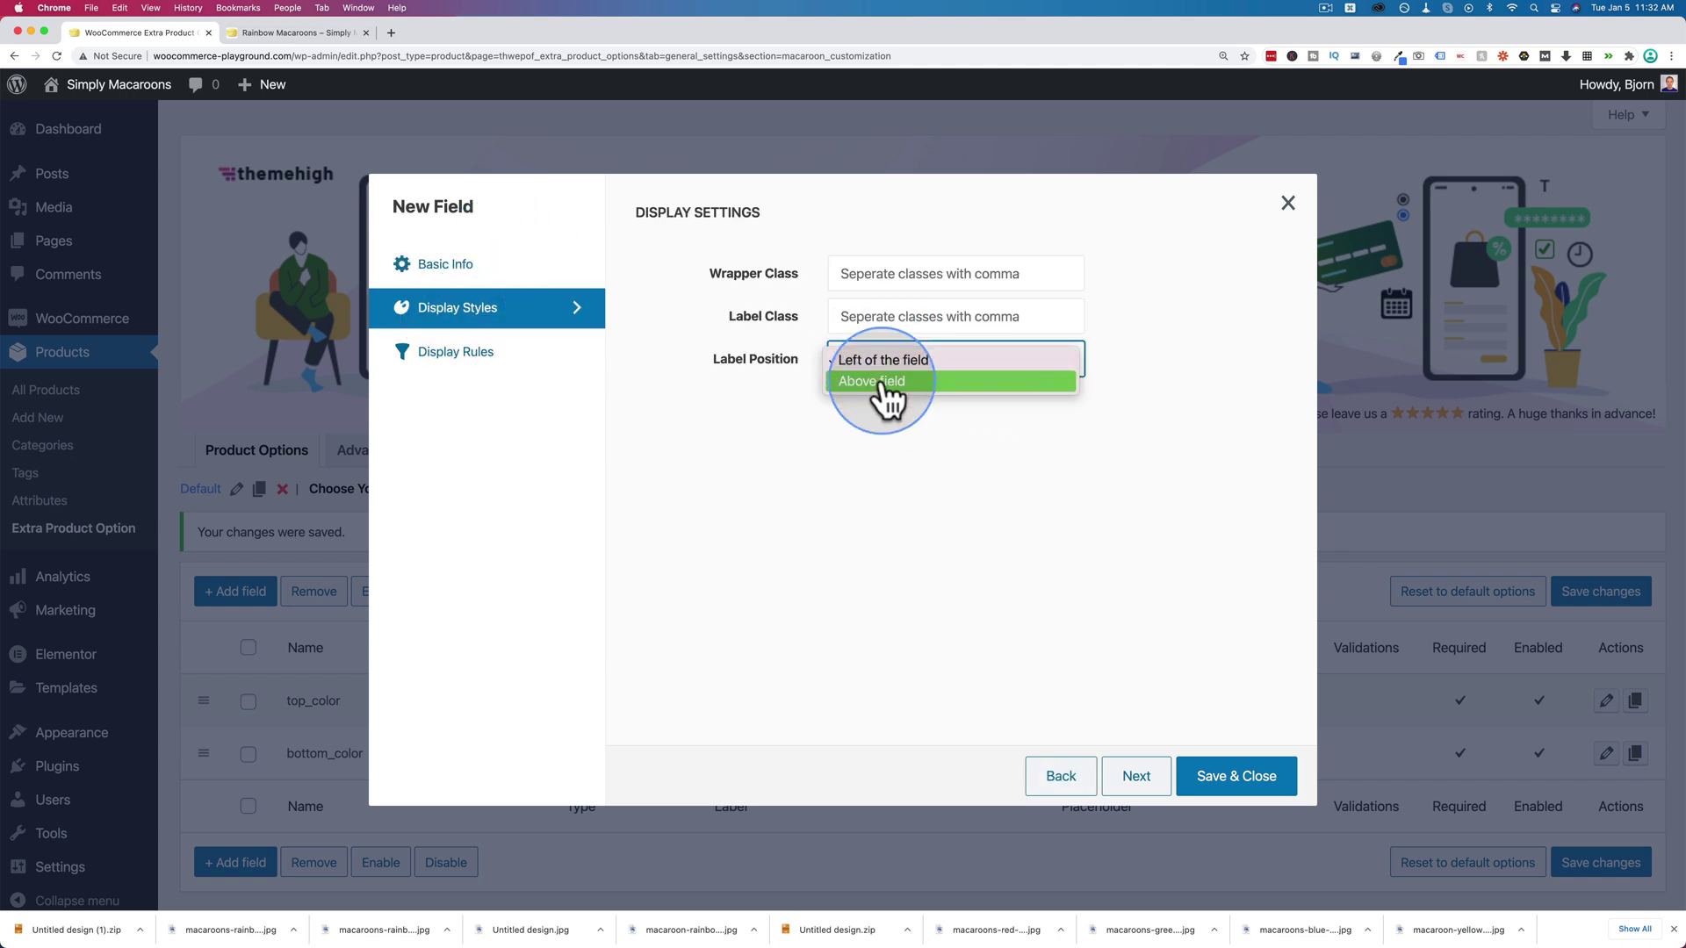
left_click(873, 399)
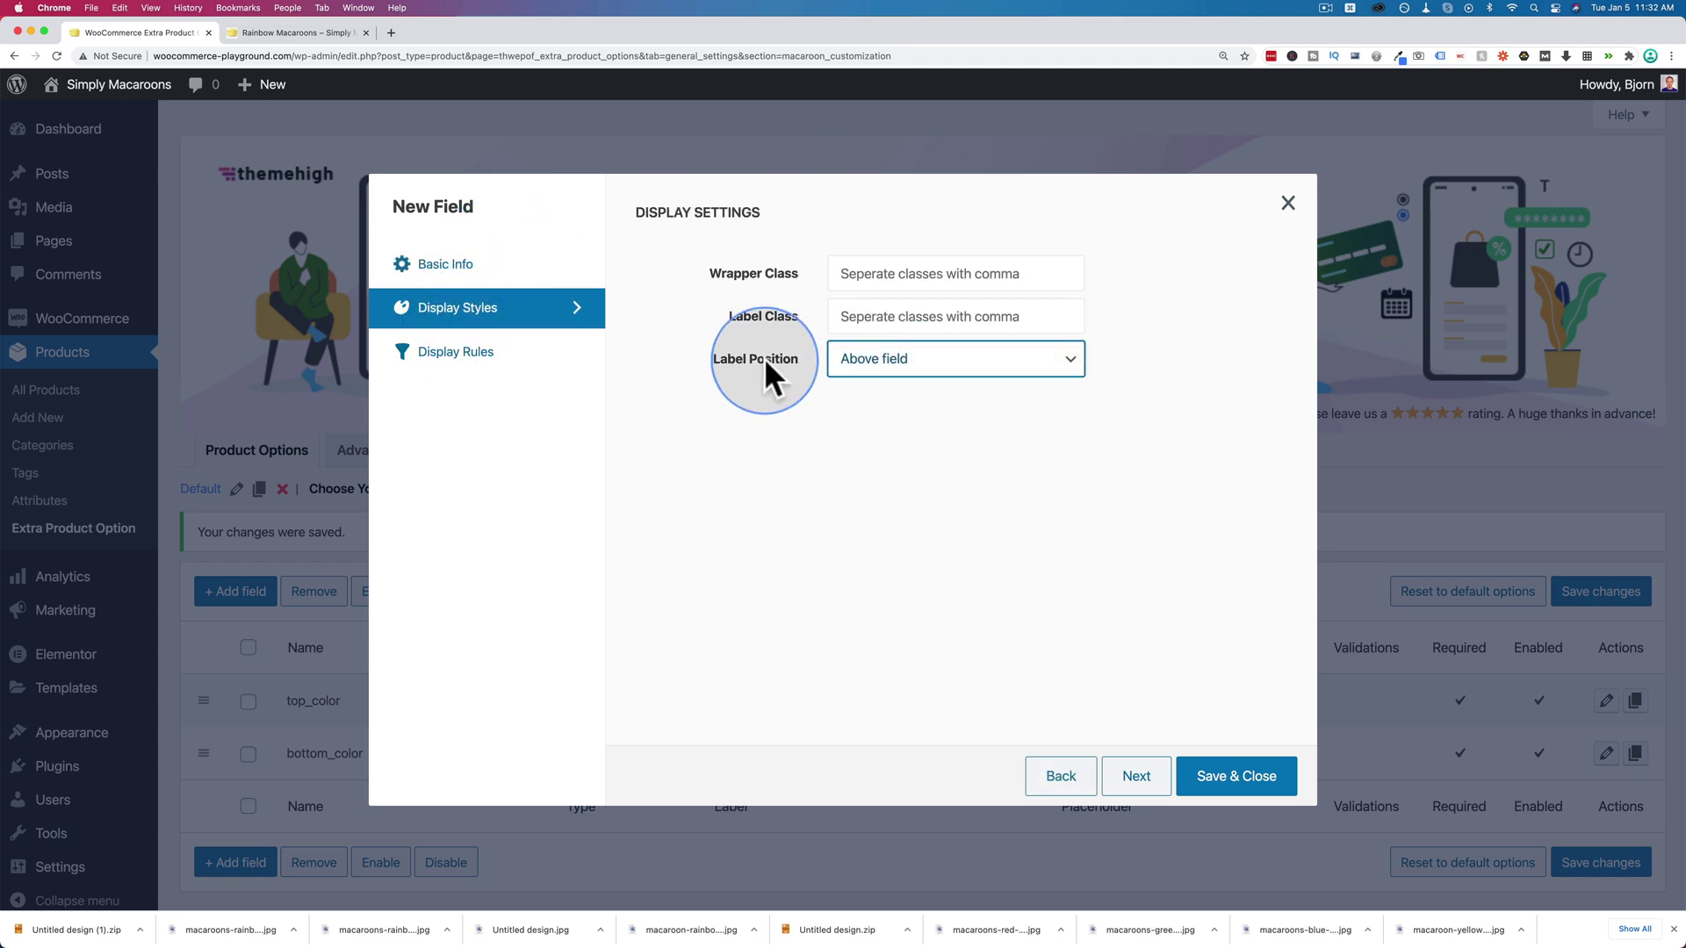
left_click(481, 355)
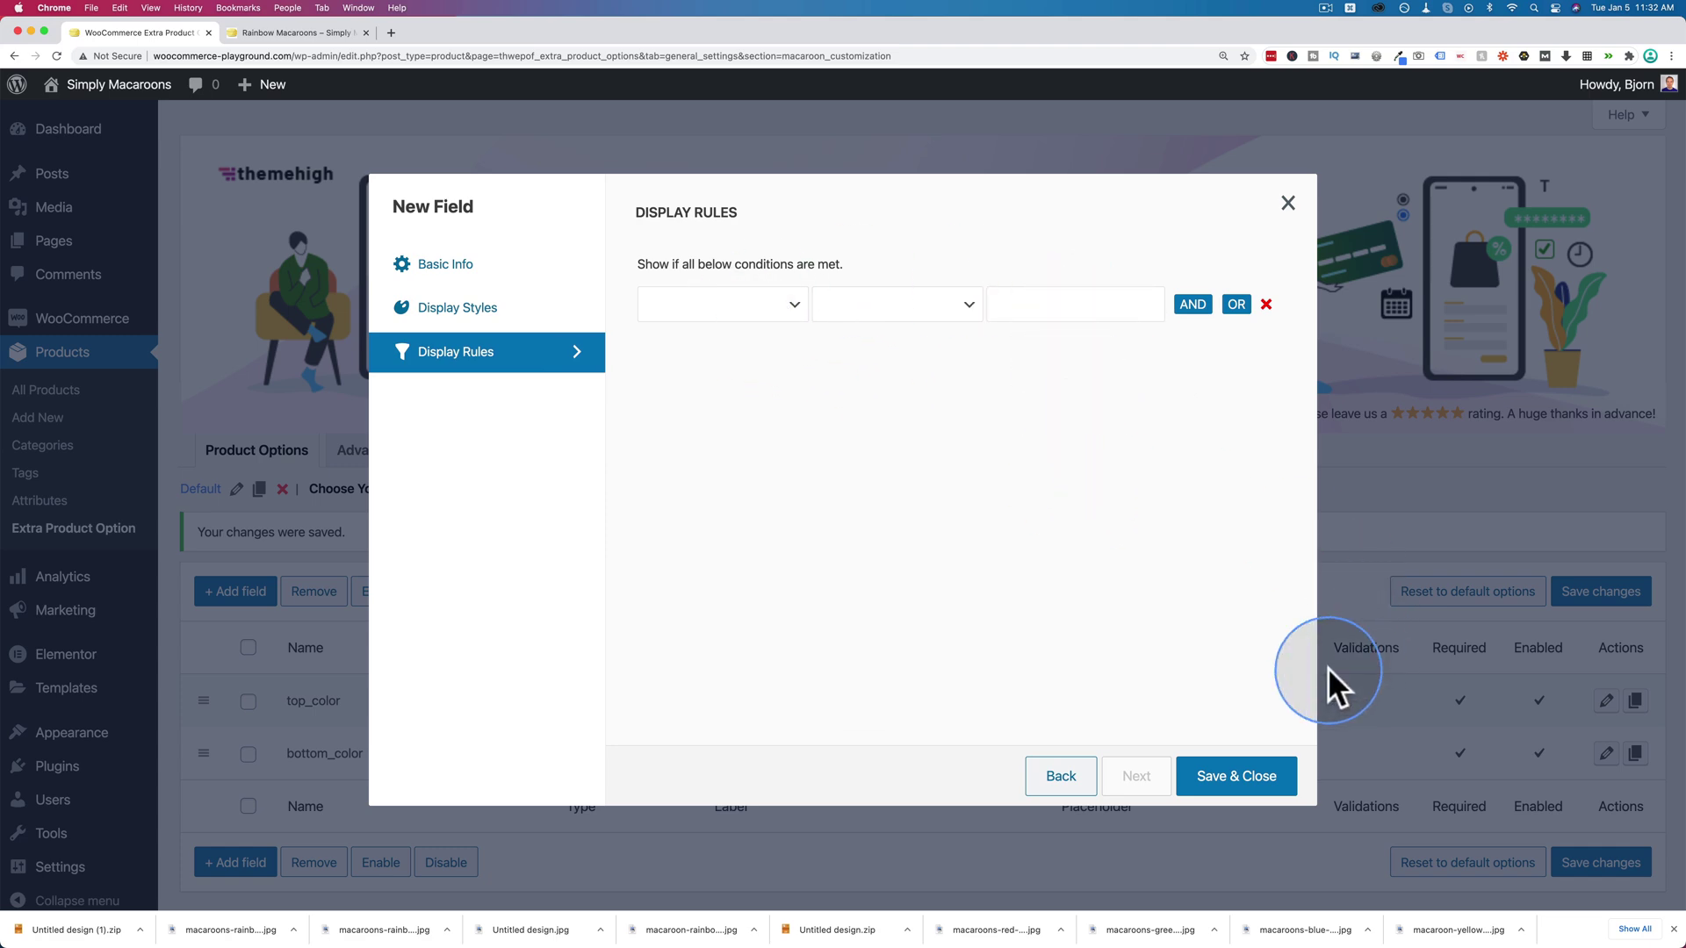
left_click(1234, 777)
Save the fields and reload Rainbow Macaroons to check the new Delivery Date picker.
left_click(1594, 597)
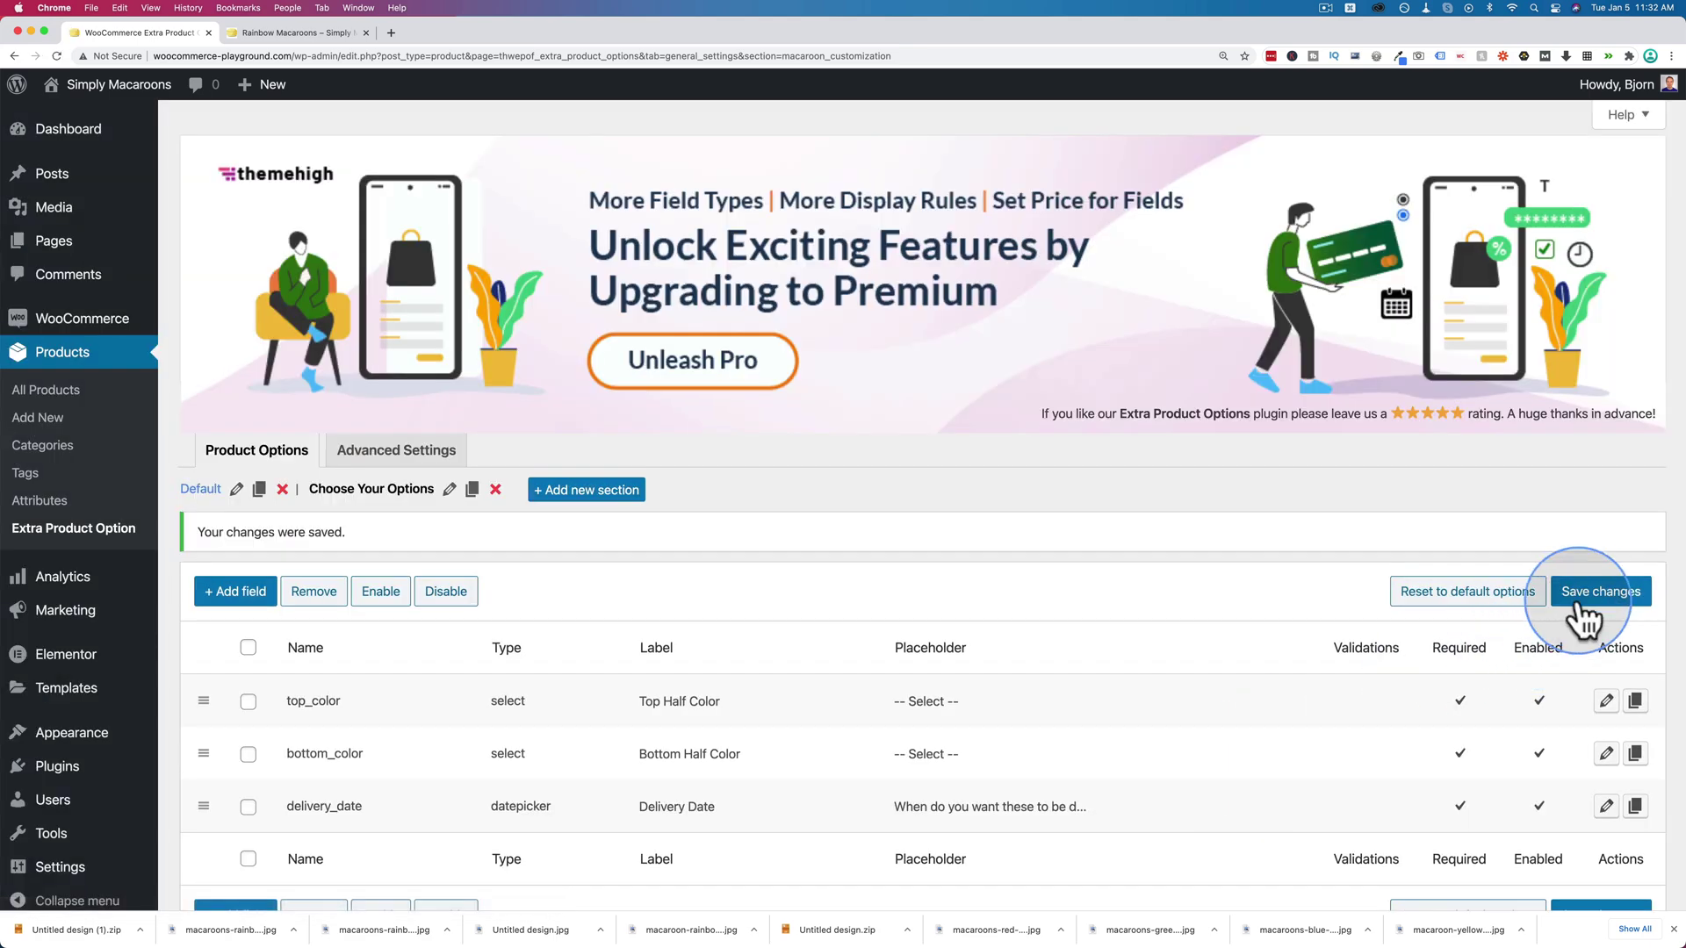
left_click(293, 33)
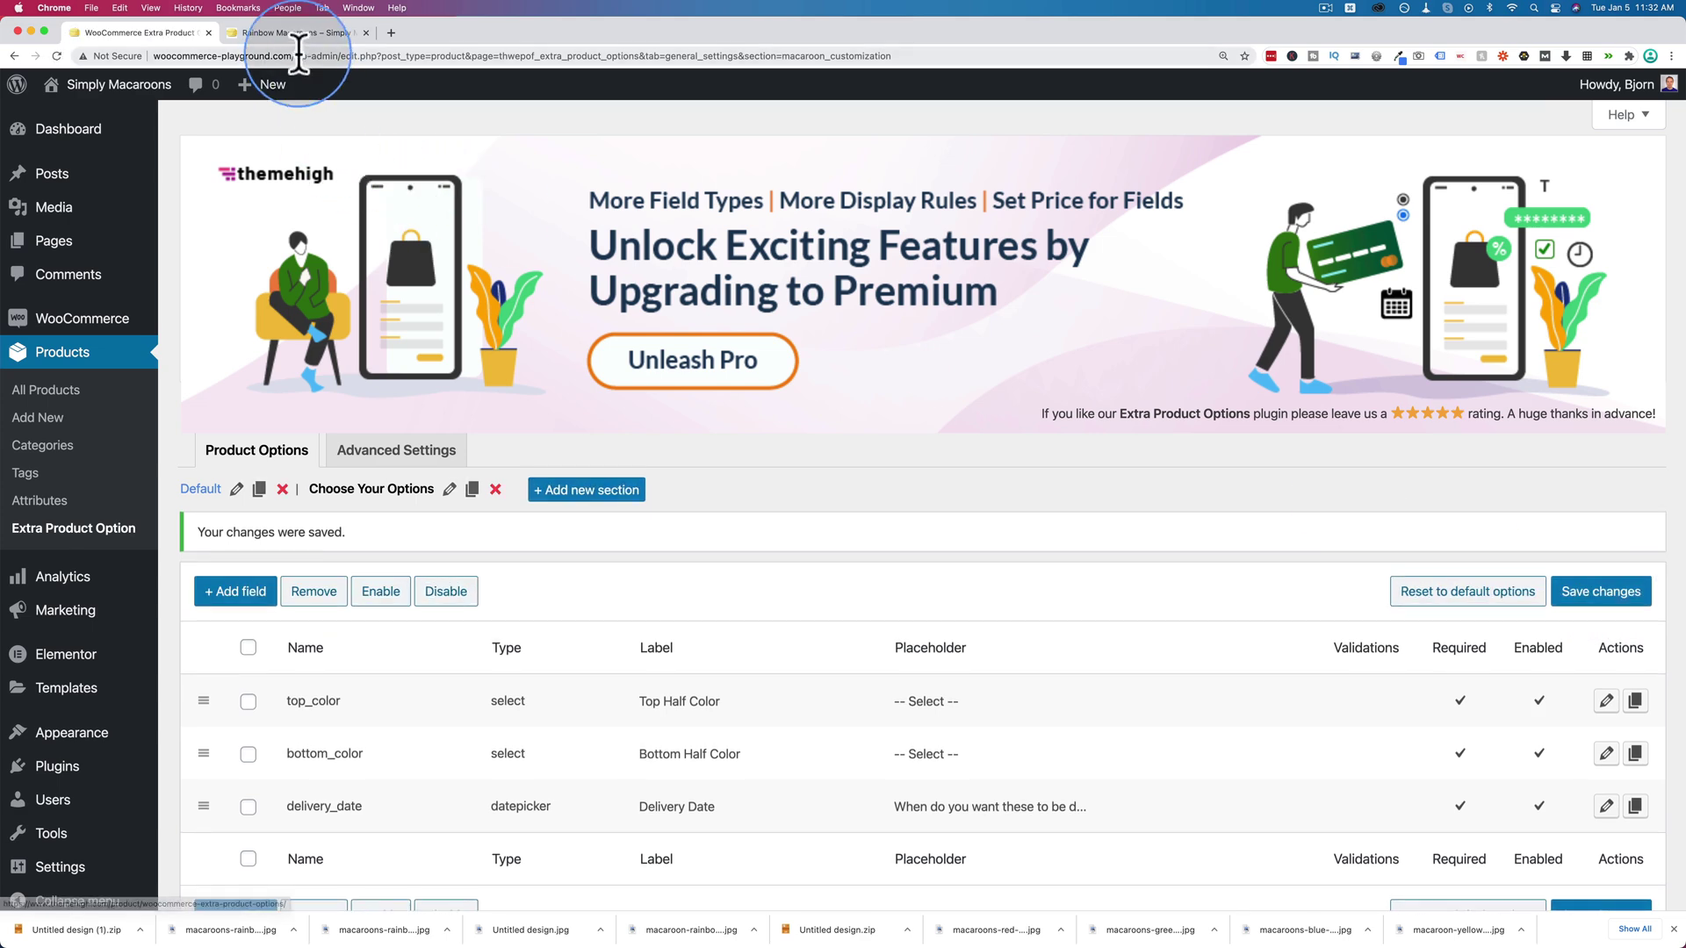
left_click(397, 234)
key("super+r")
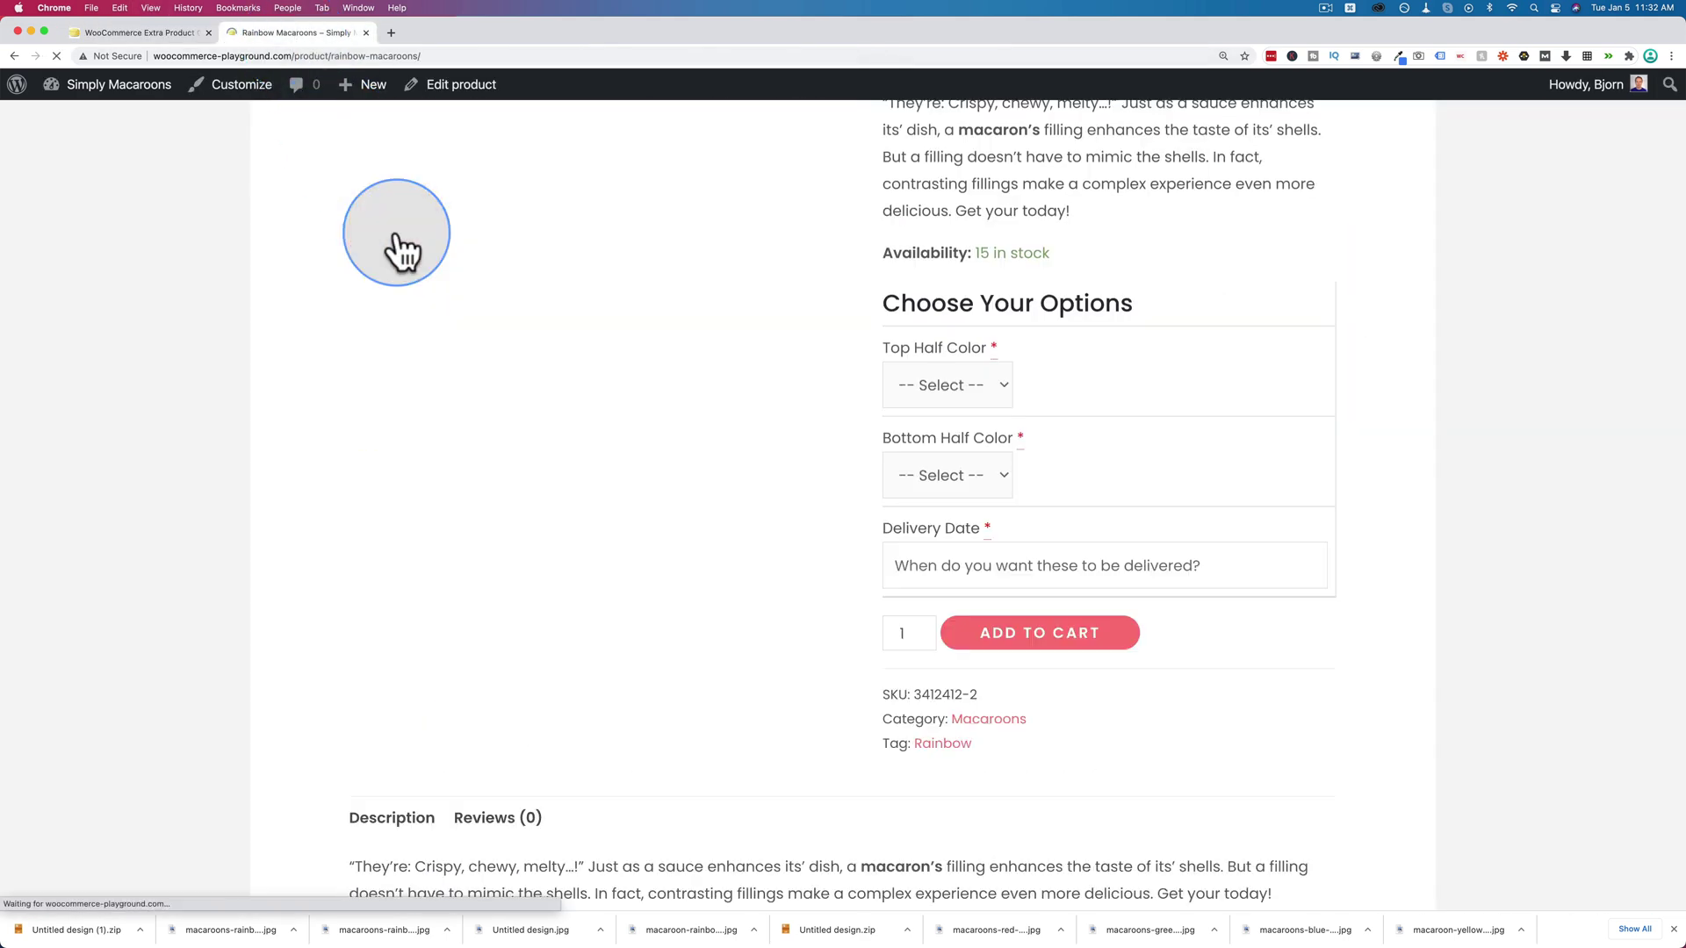
left_click(1156, 481)
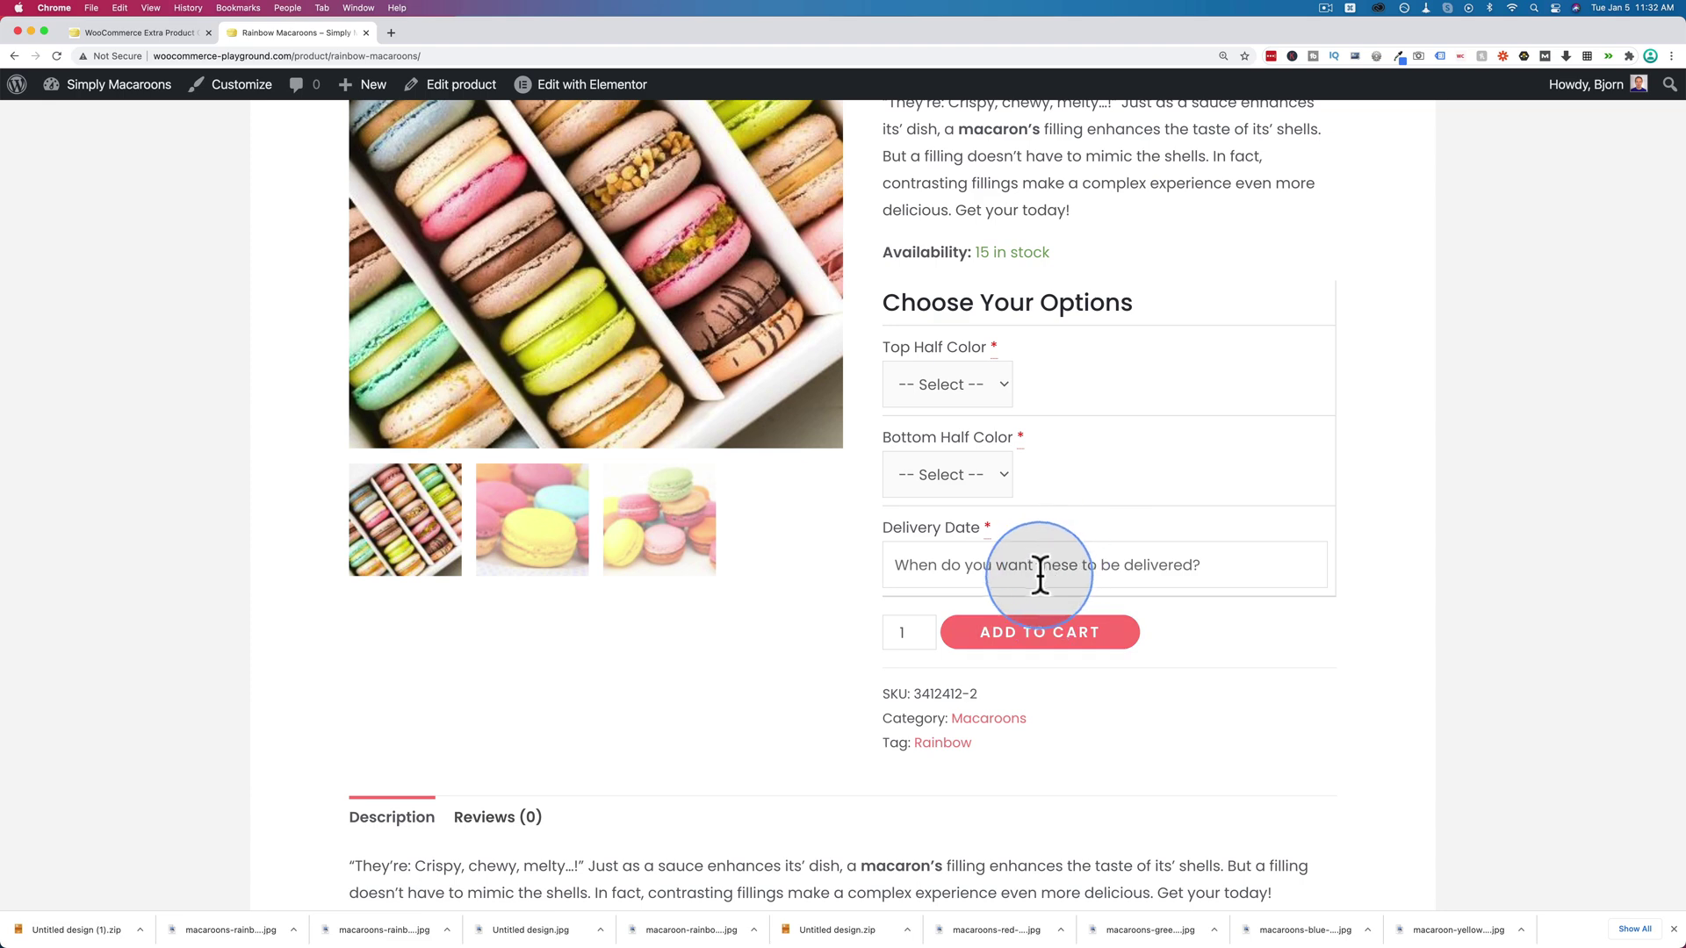
left_click(974, 565)
left_click(958, 322)
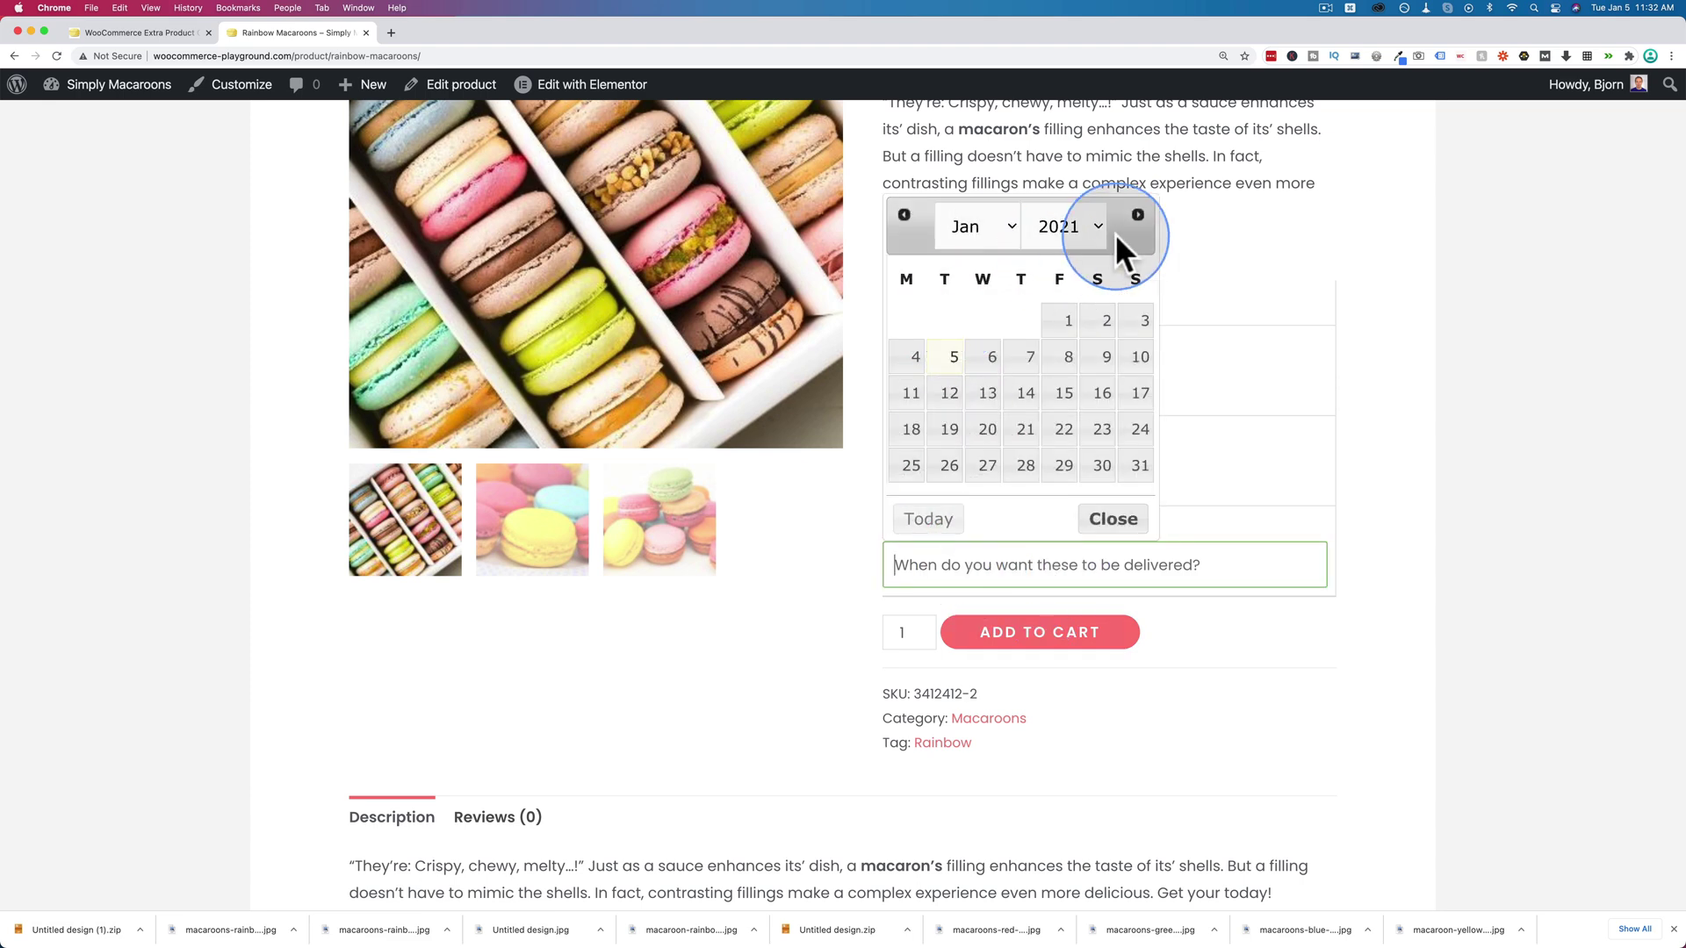
left_click(1320, 241)
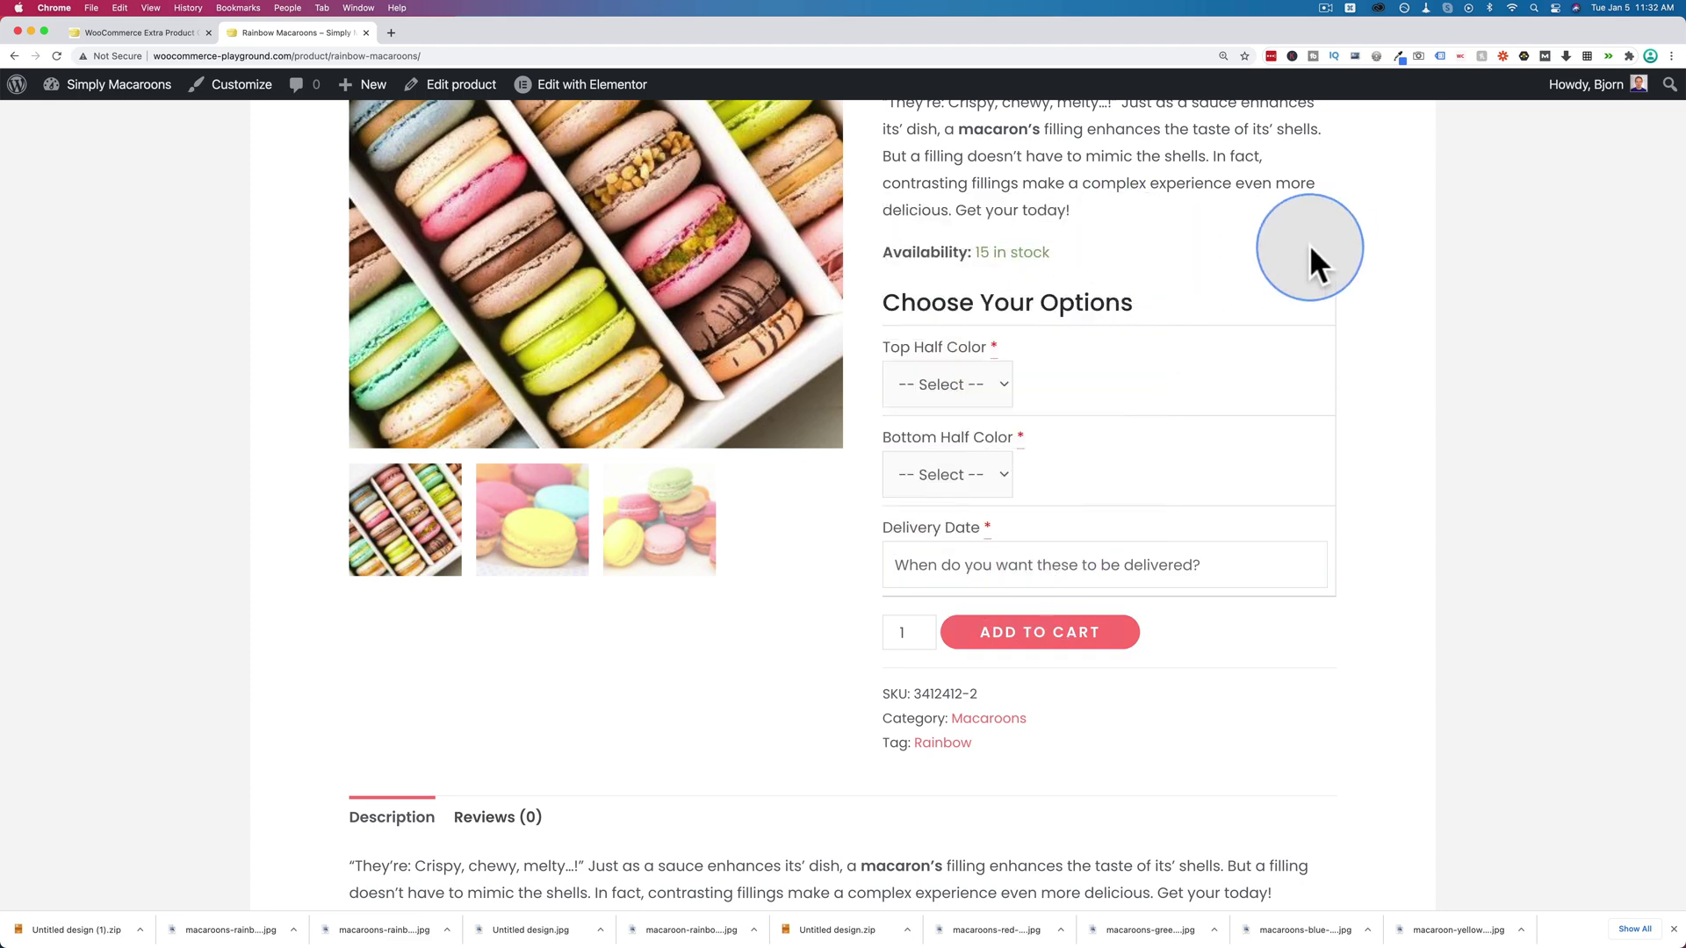
scroll(978, 390, "up", 3)
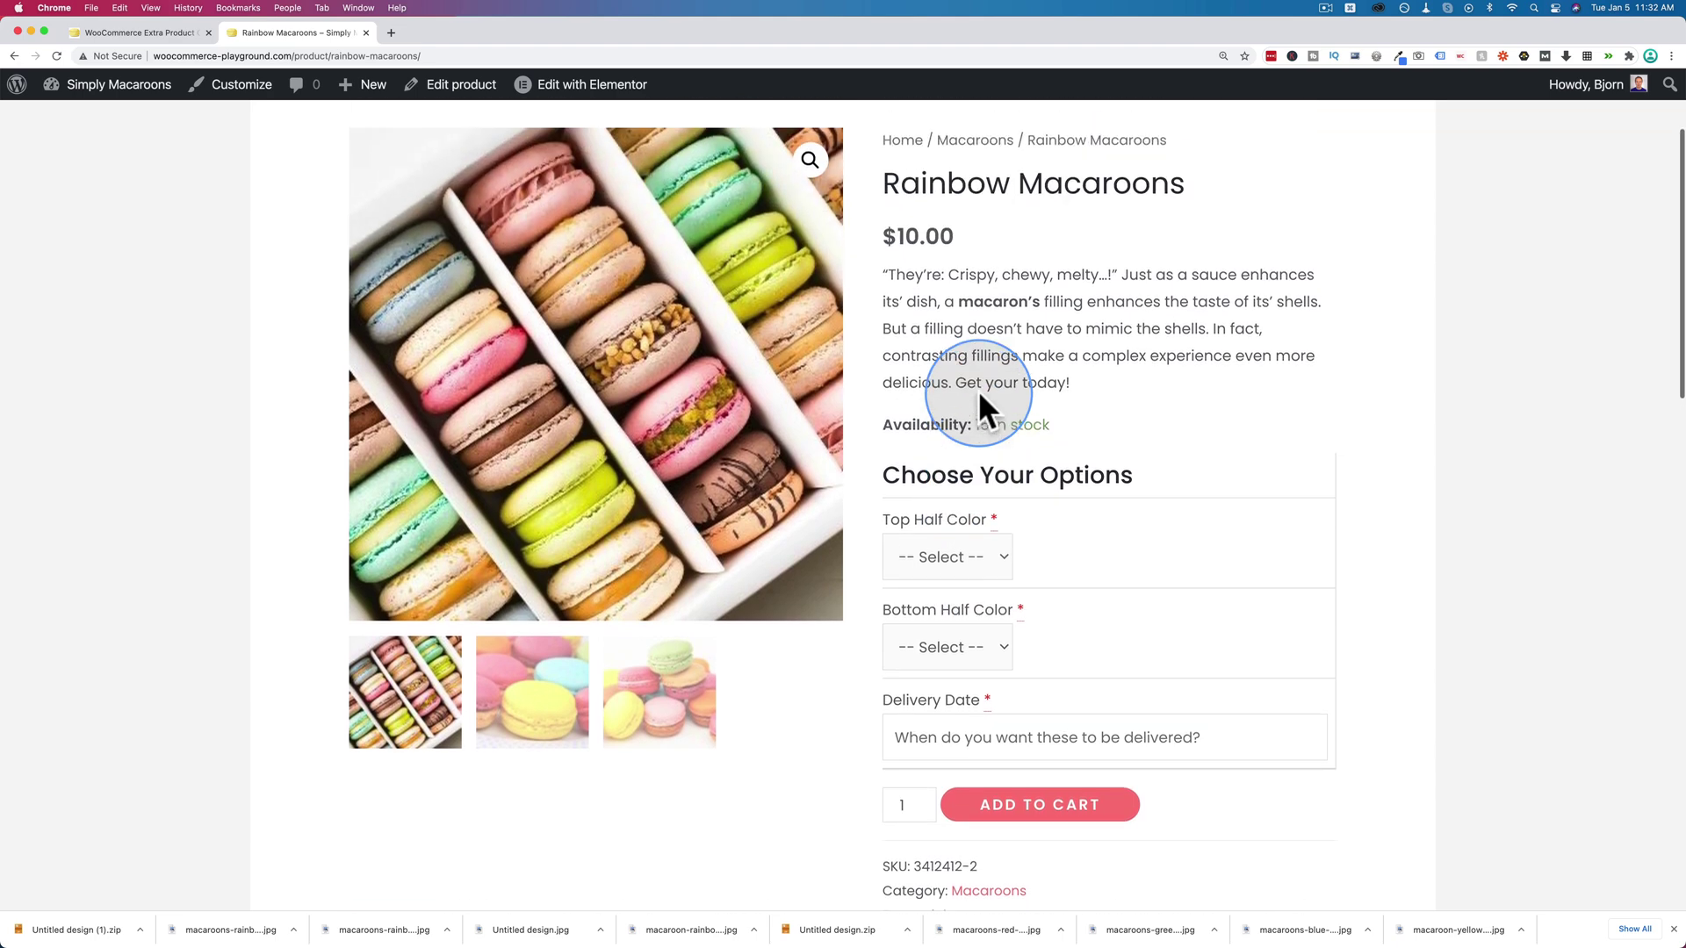
scroll(978, 390, "down", 3)
Choose Red top, Blue bottom, January 7, 2021 delivery and quantity 5.
left_click(978, 395)
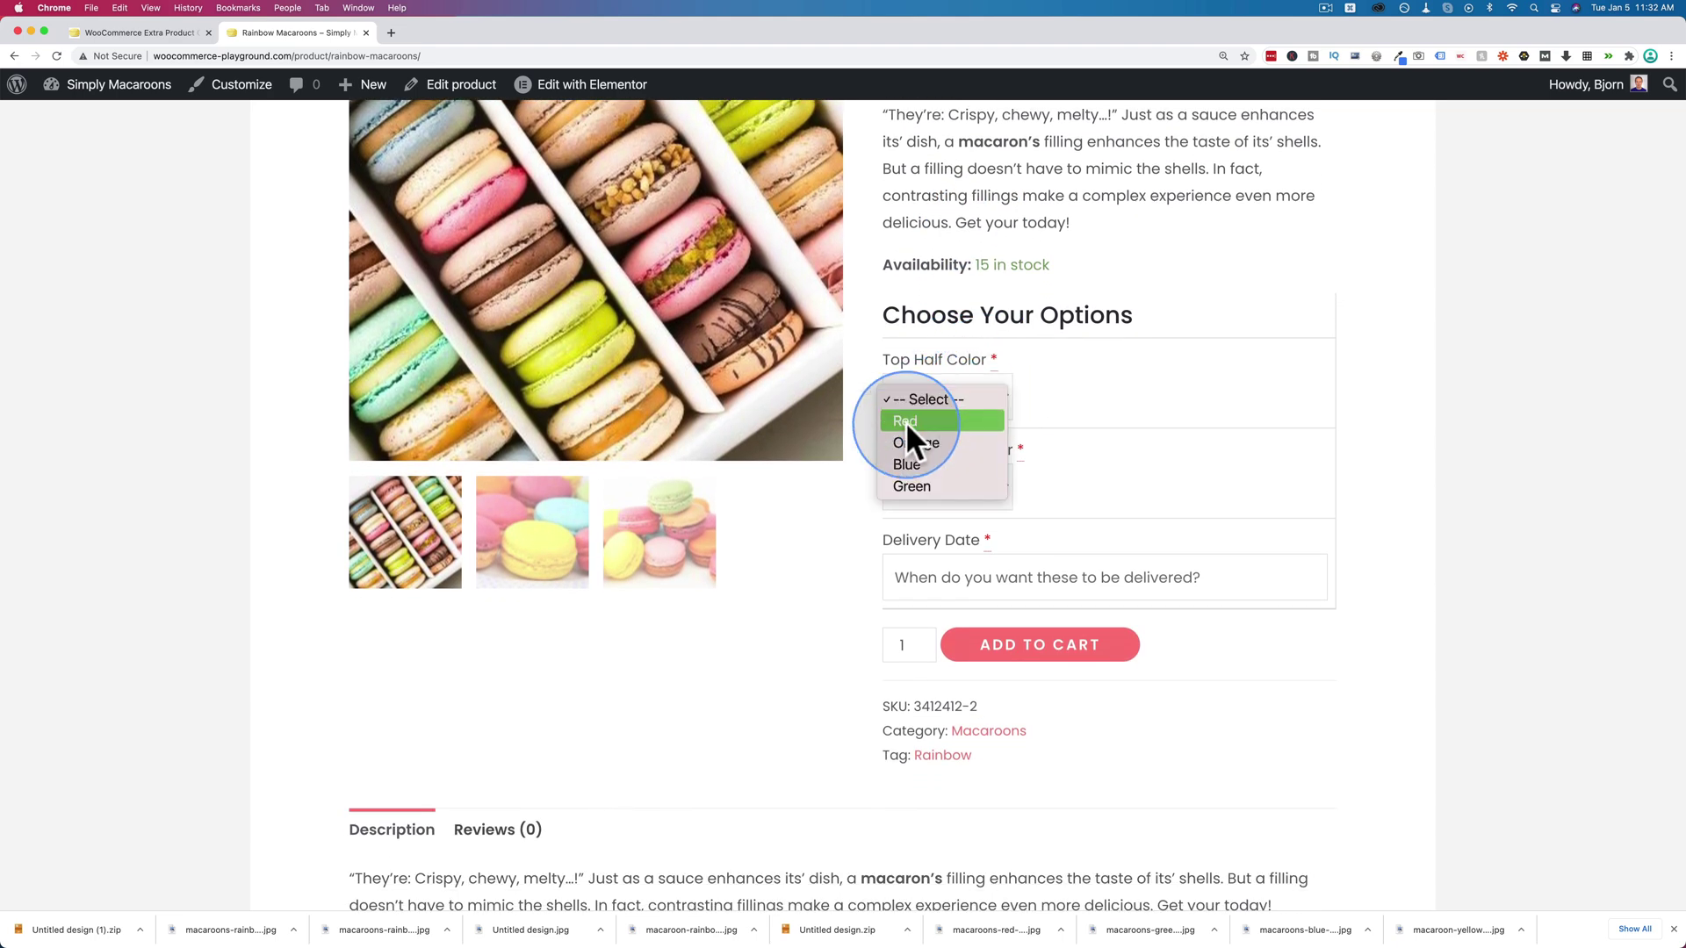
left_click(904, 421)
left_click(939, 474)
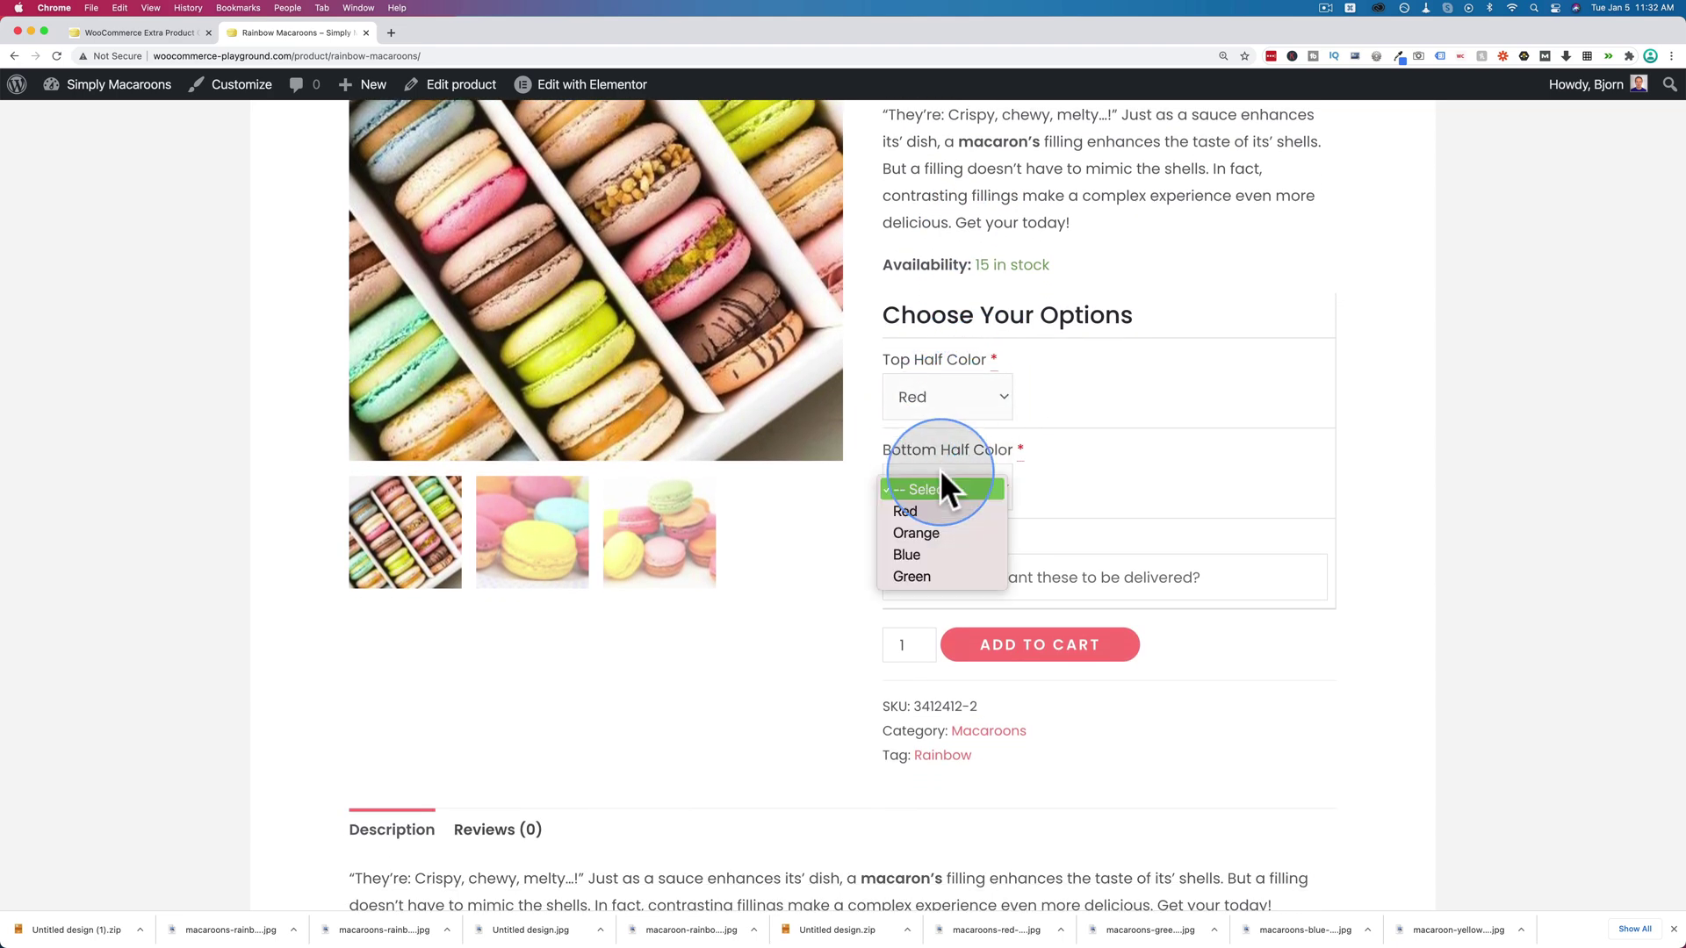
left_click(947, 555)
left_click(960, 577)
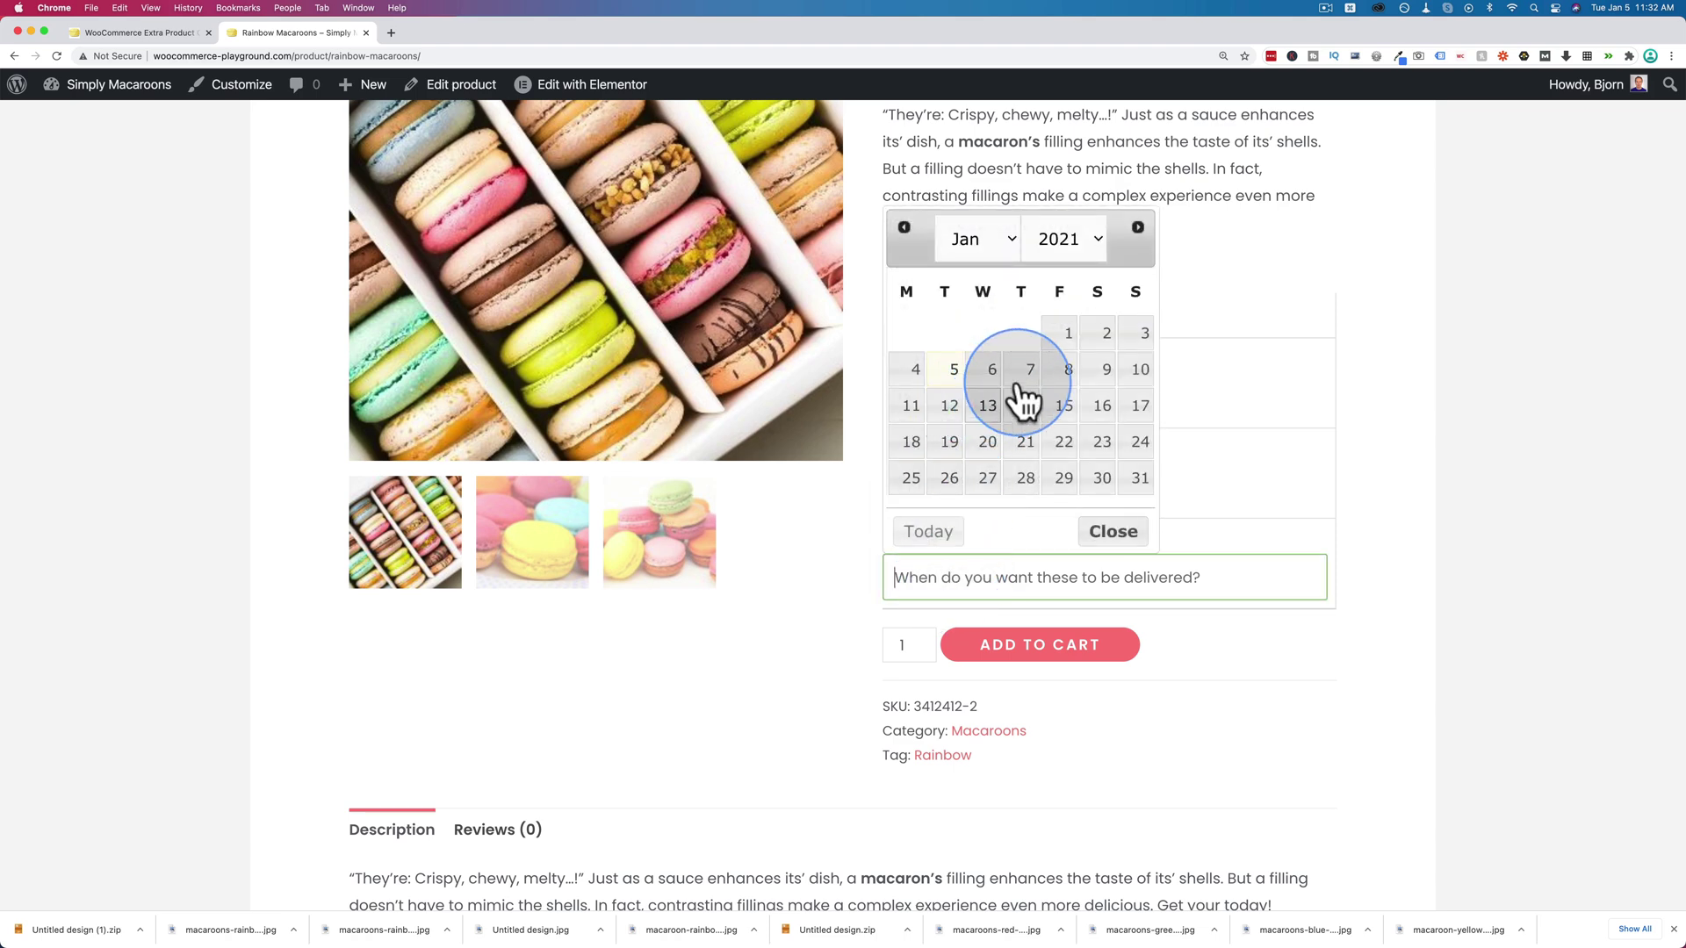
left_click(1026, 373)
scroll(850, 602, "down", 3)
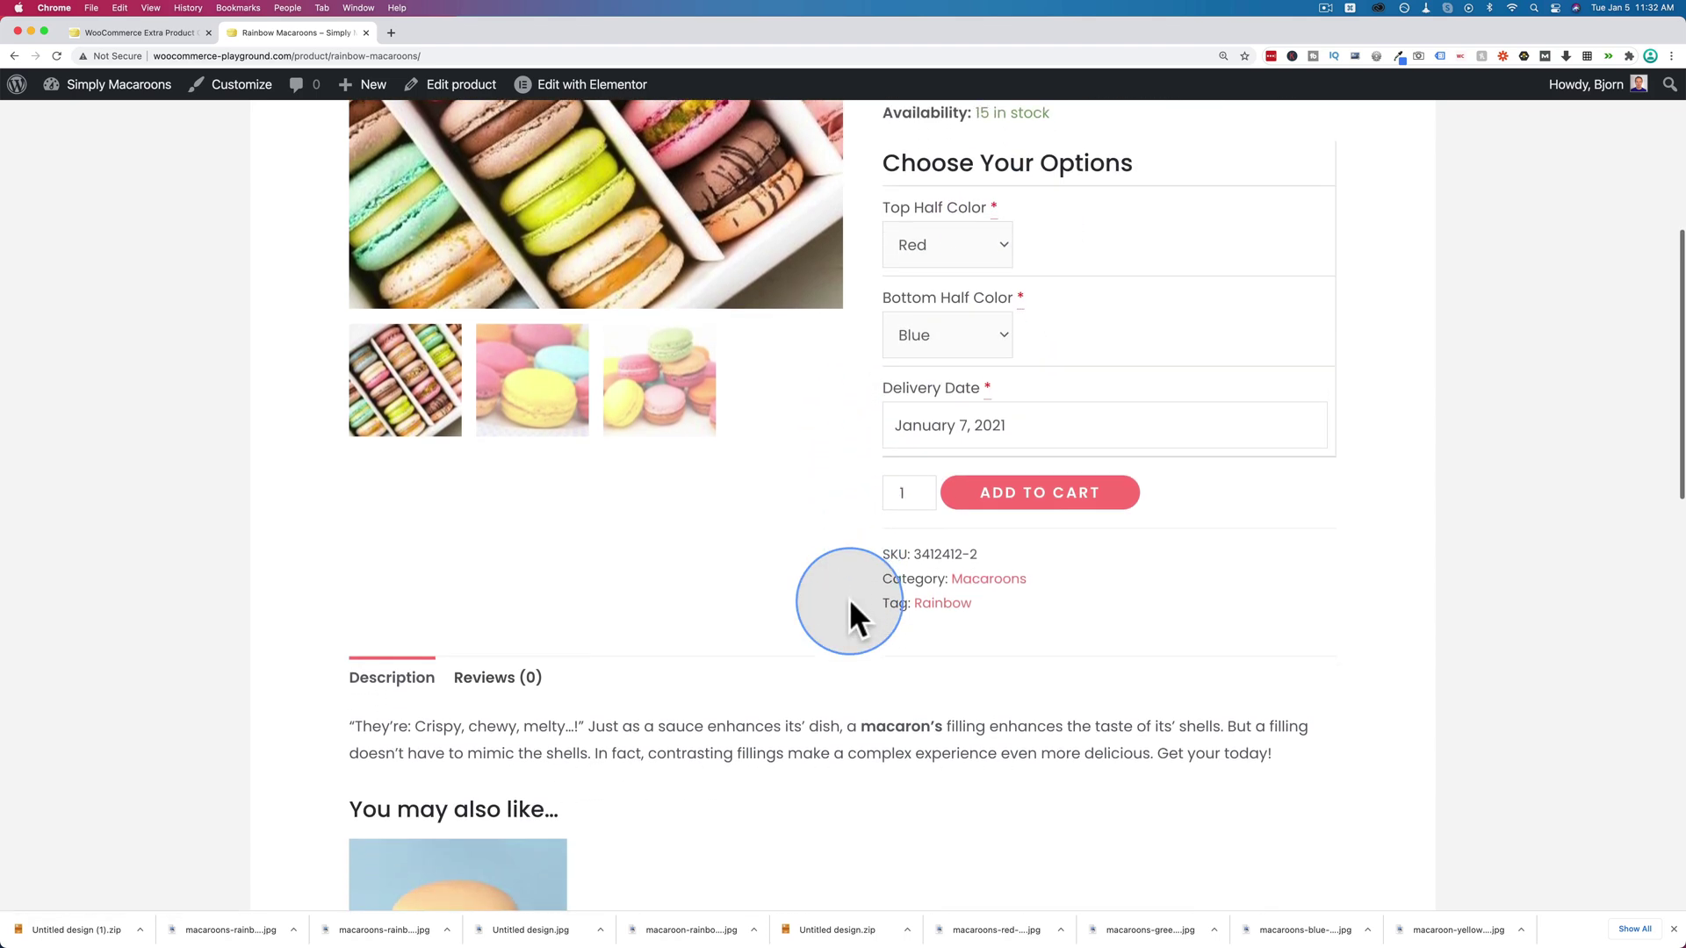
double_click(904, 492)
type("5")
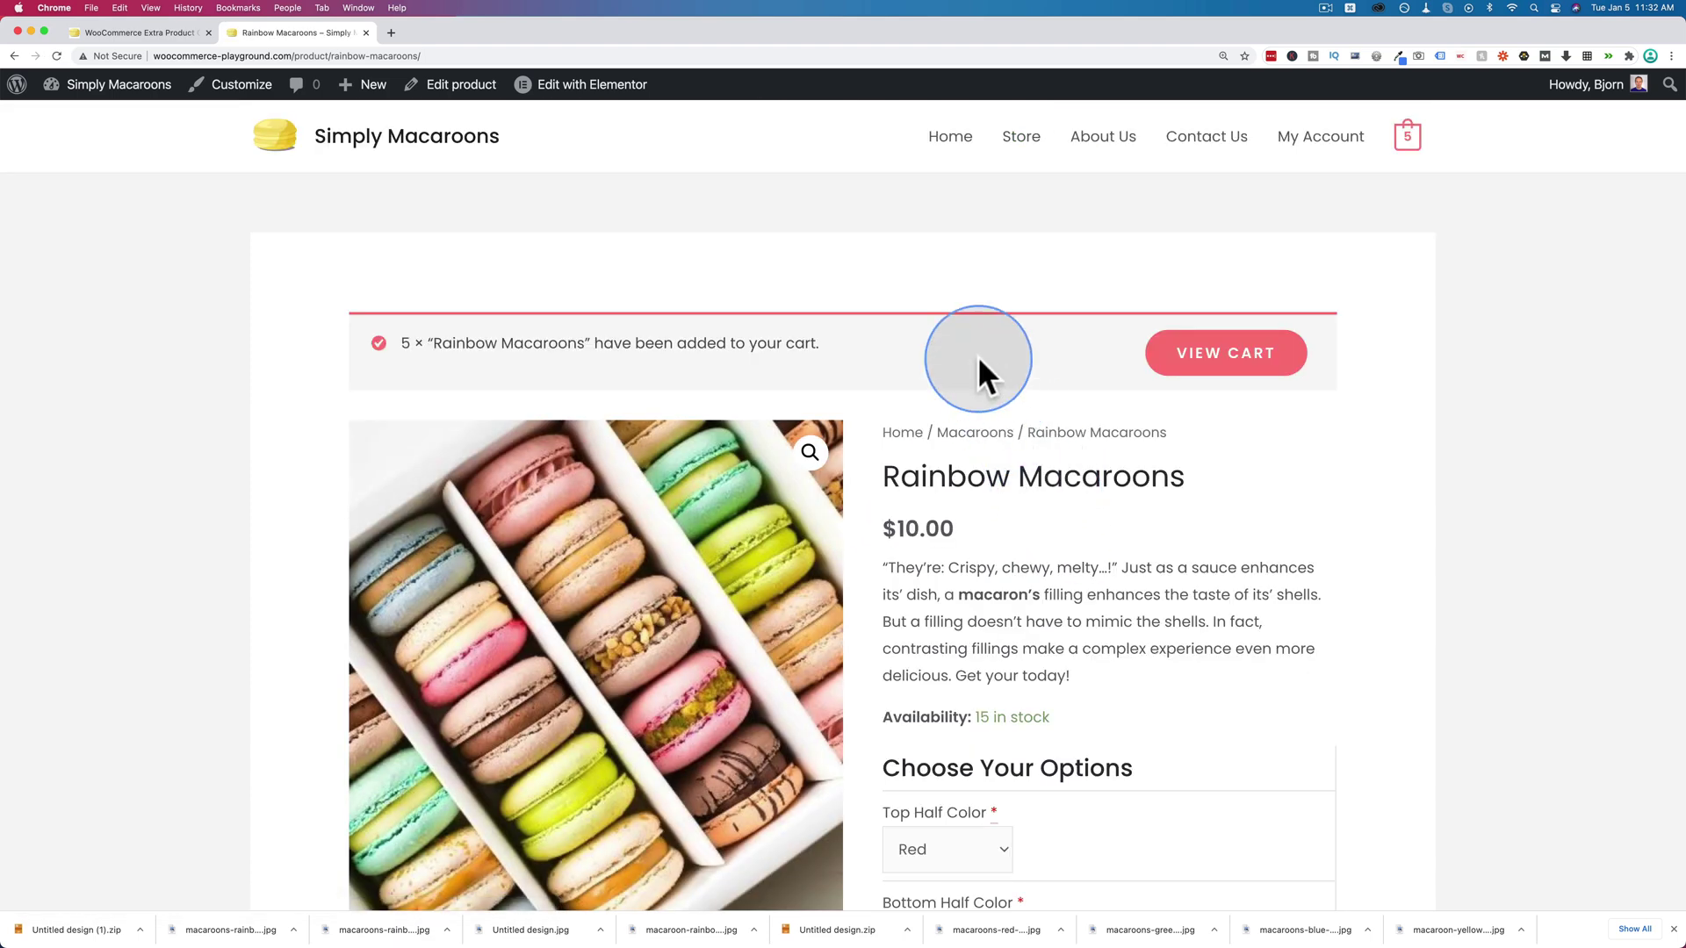
View the cart and highlight the Red, Blue and January 7, 2021 option lines.
left_click(1210, 362)
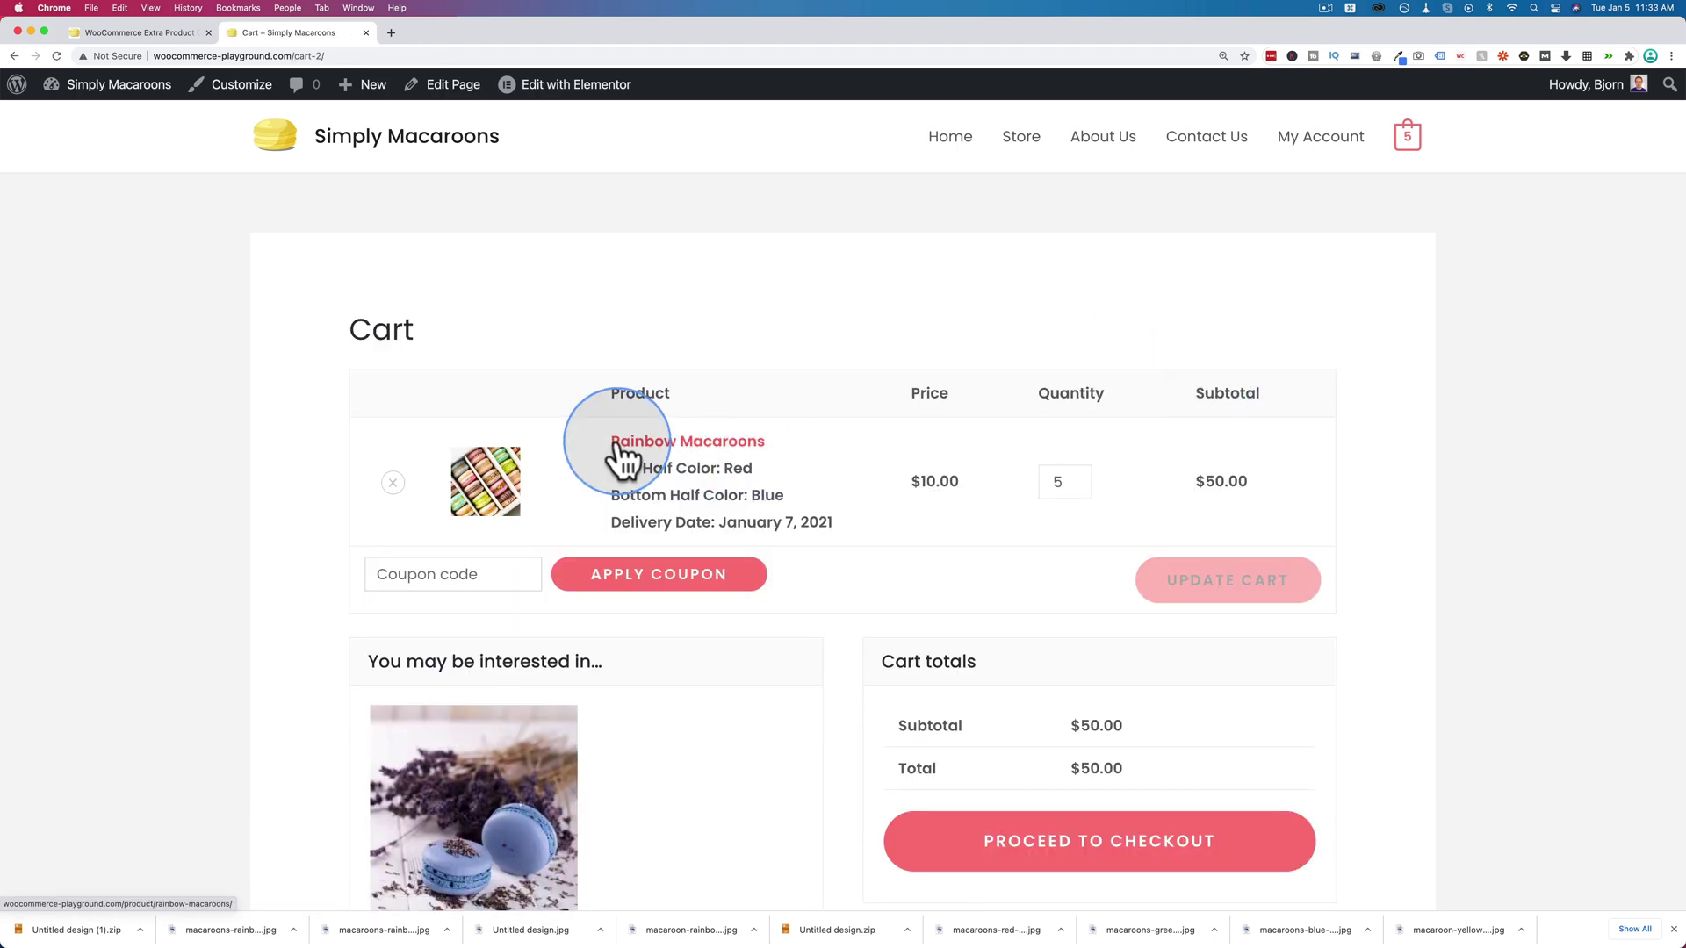
left_click_drag(615, 469, 841, 518)
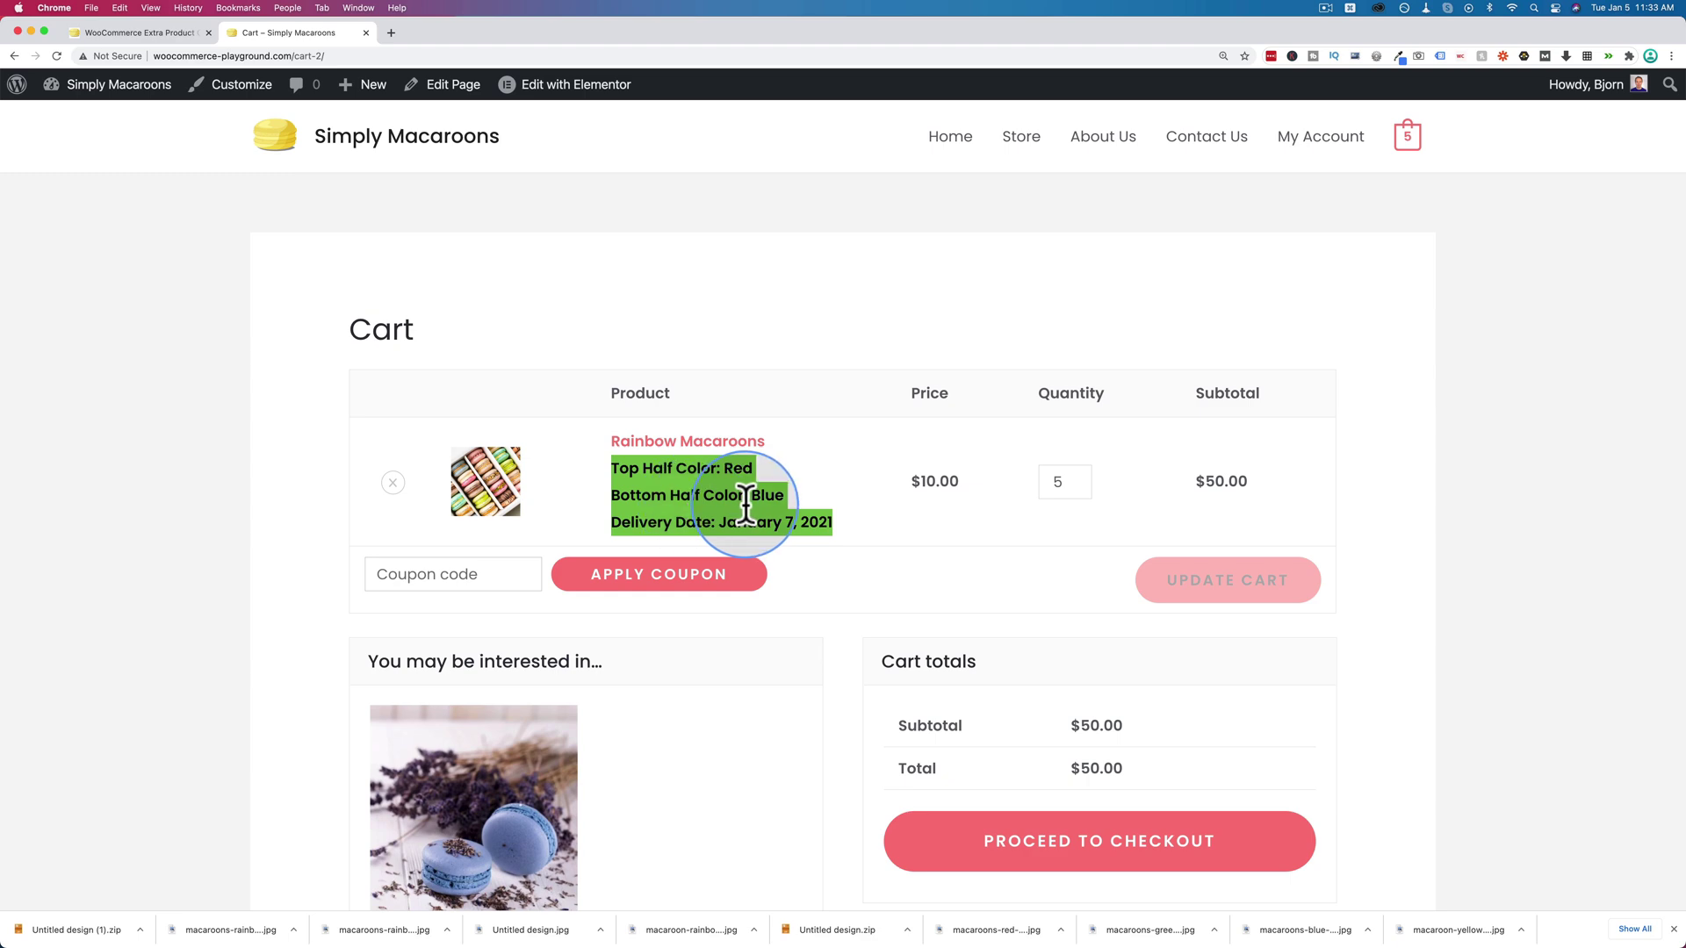
Open Extra Product Options' Advanced Settings and compare its field-hiding options with the cart page.
left_click(139, 32)
left_click(406, 369)
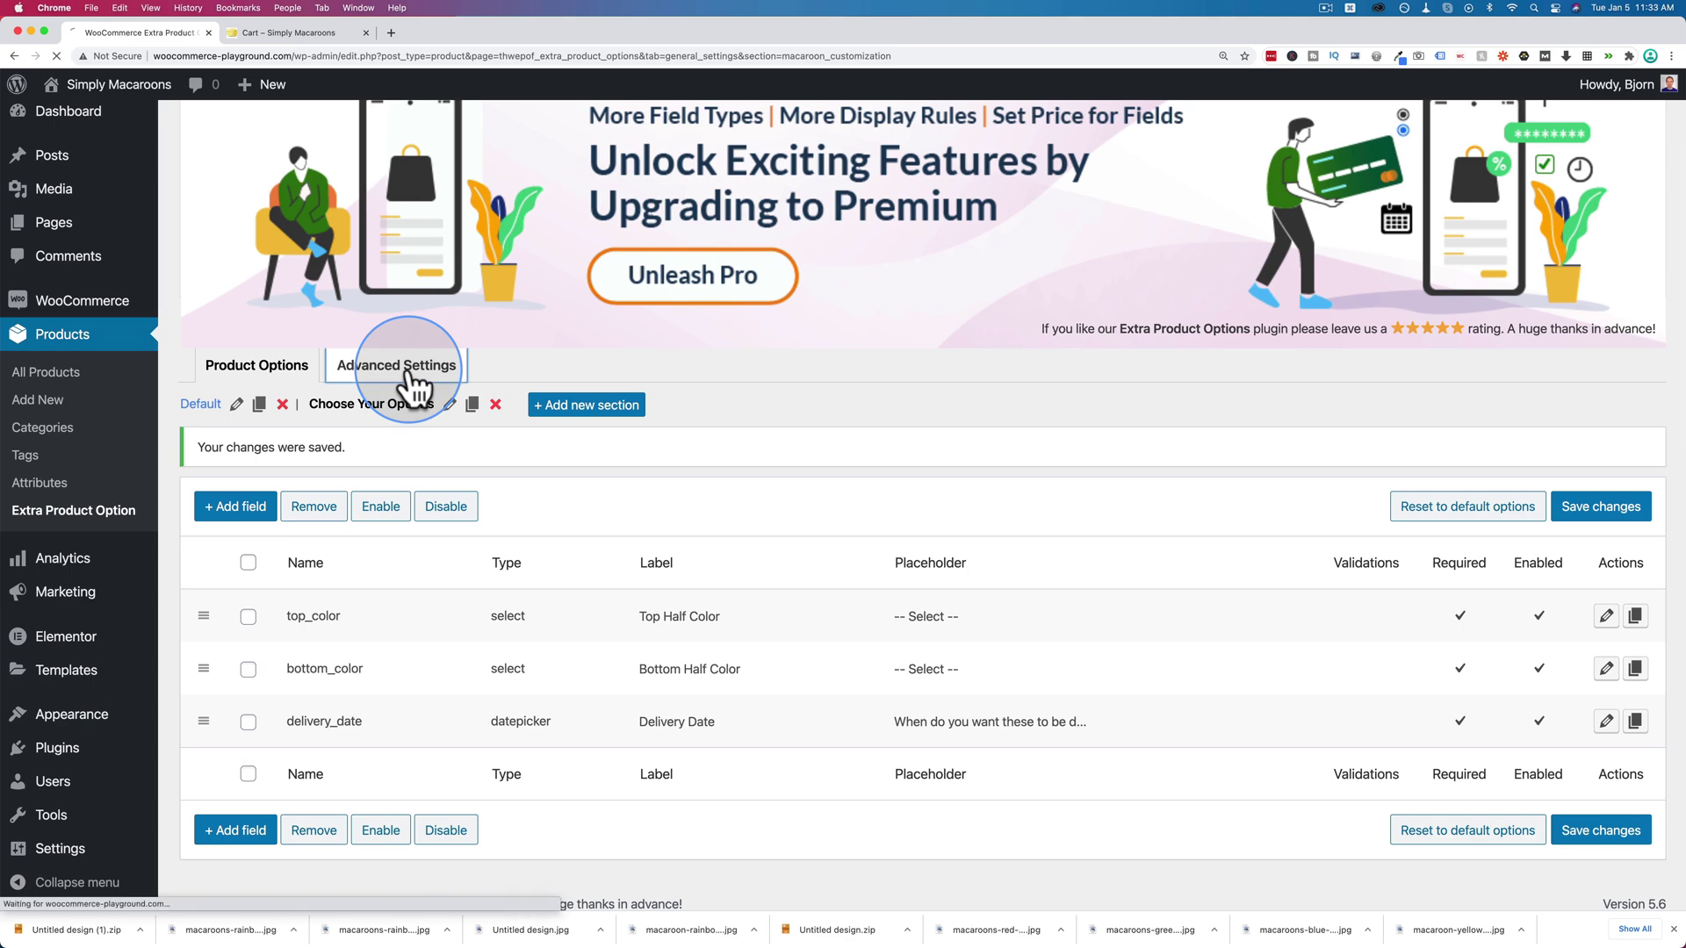
scroll(467, 608, "down", 4)
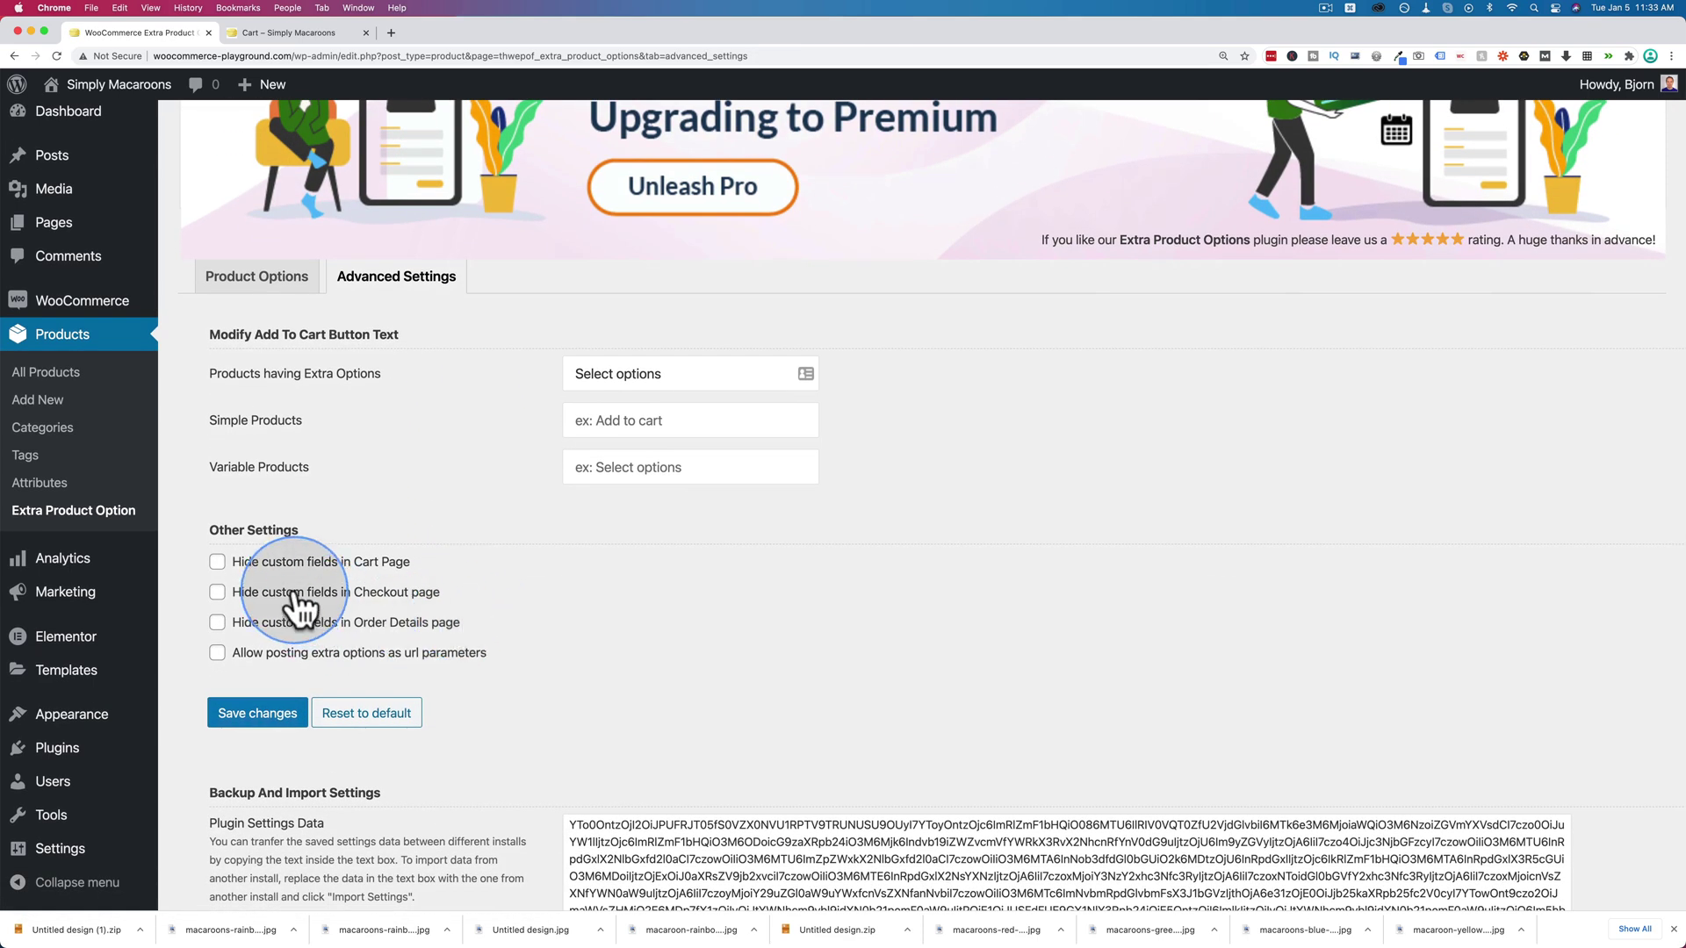
left_click(282, 33)
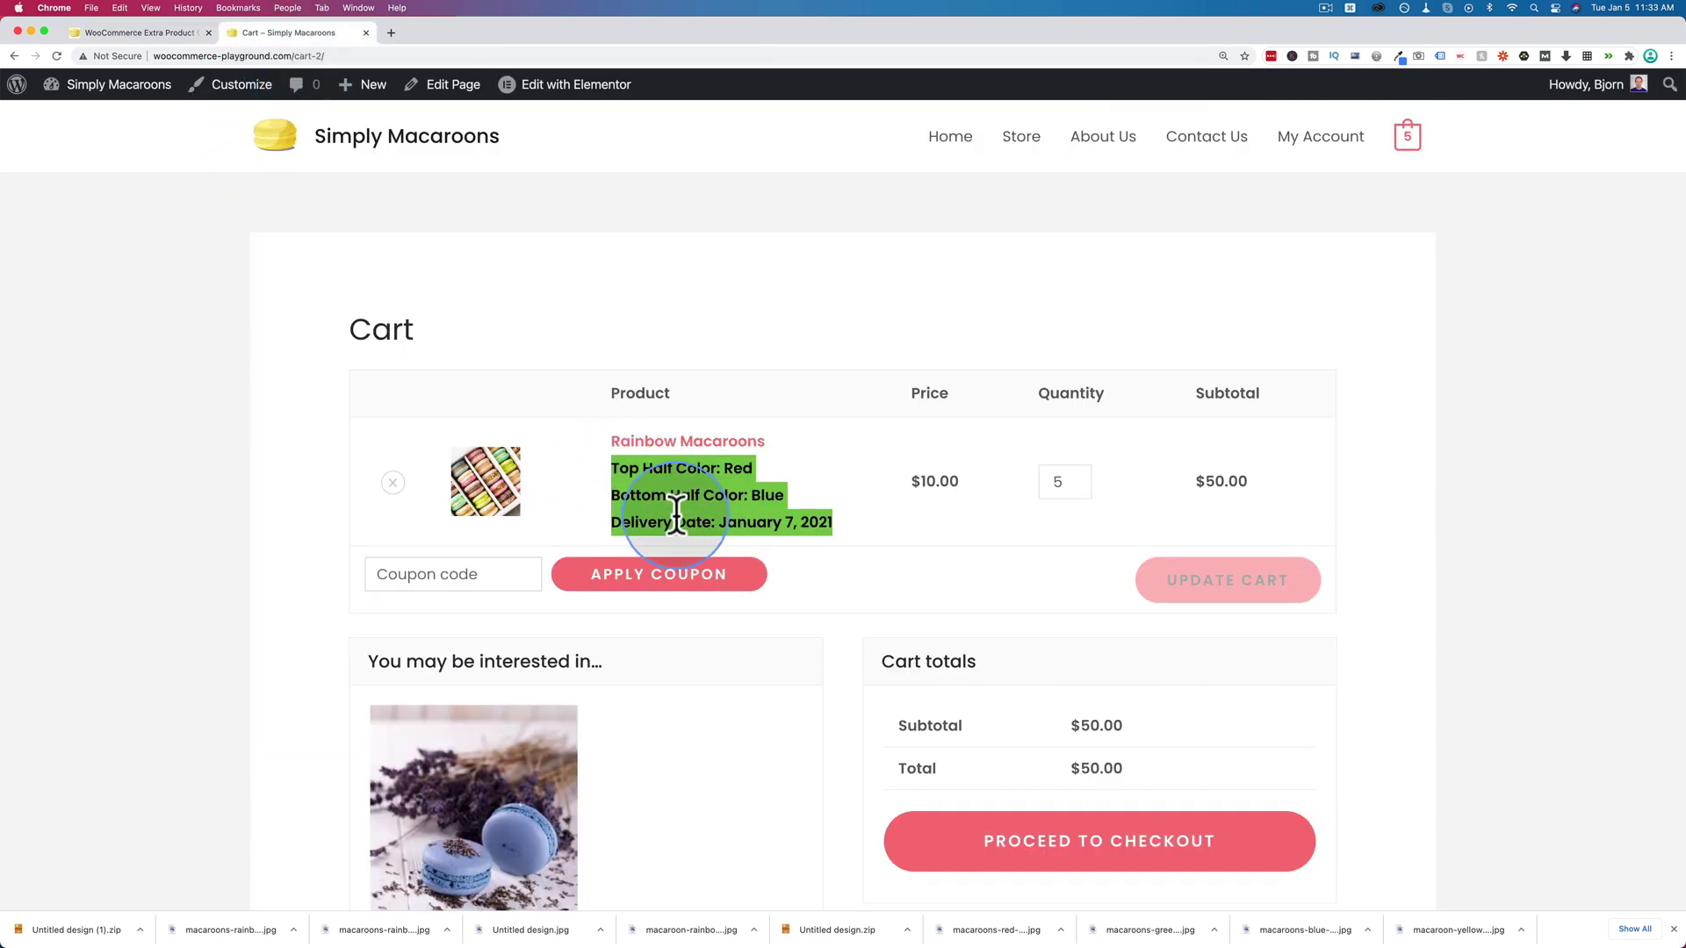
left_click(124, 33)
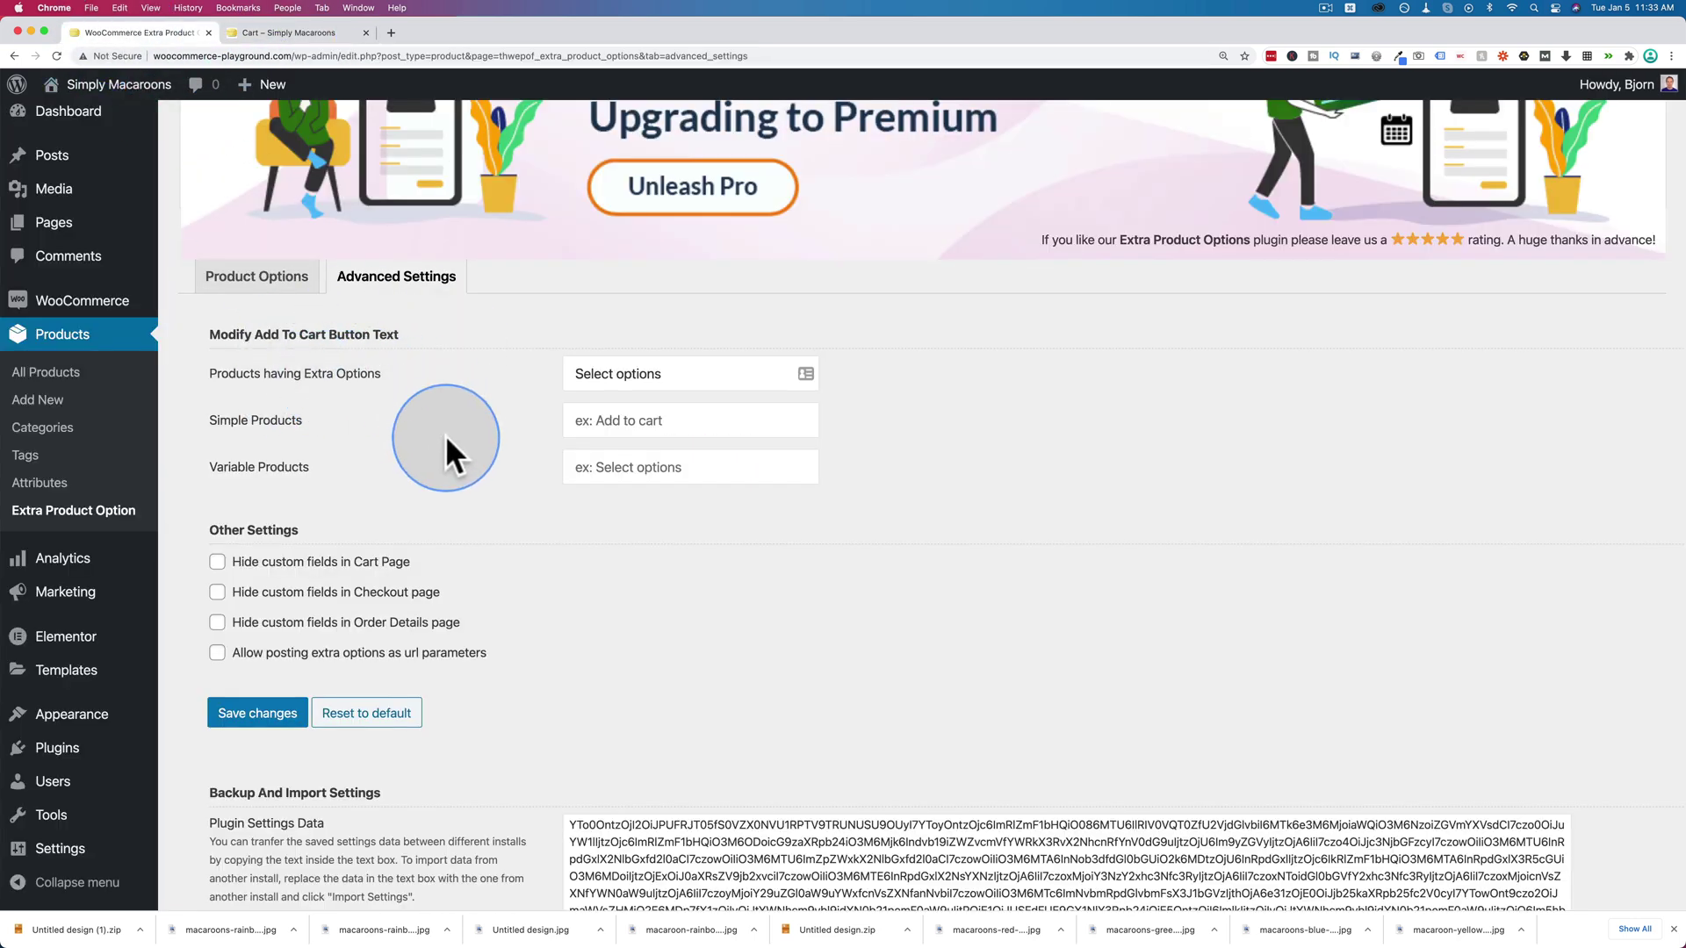
scroll(445, 439, "down", 2)
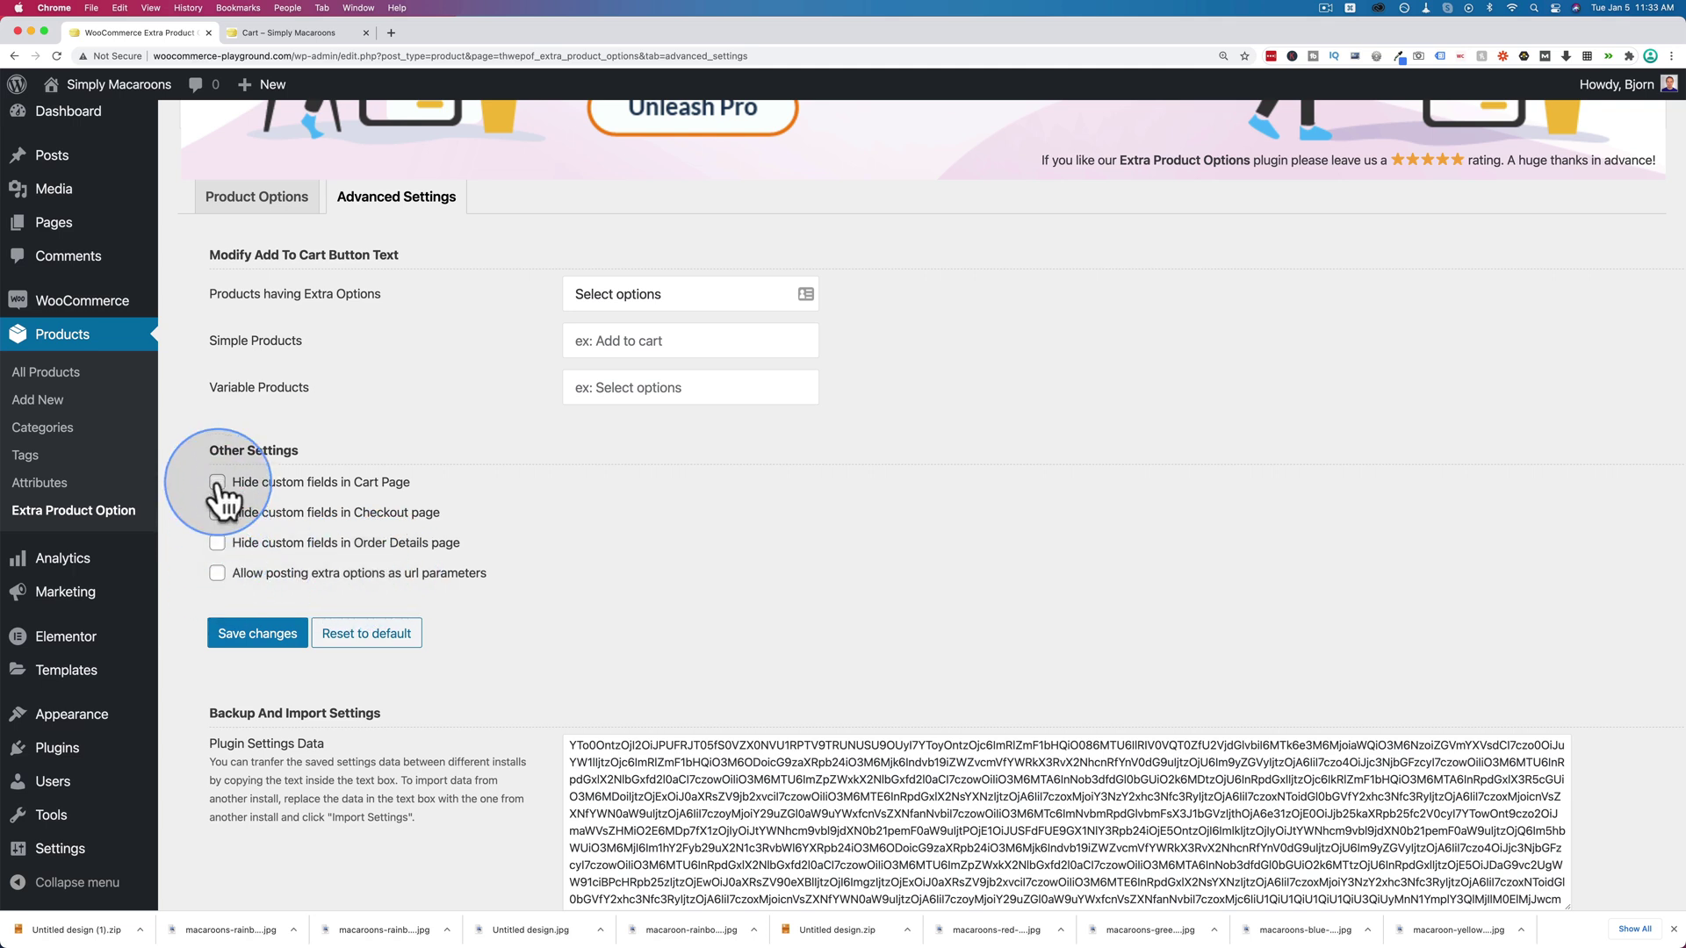
left_click(281, 34)
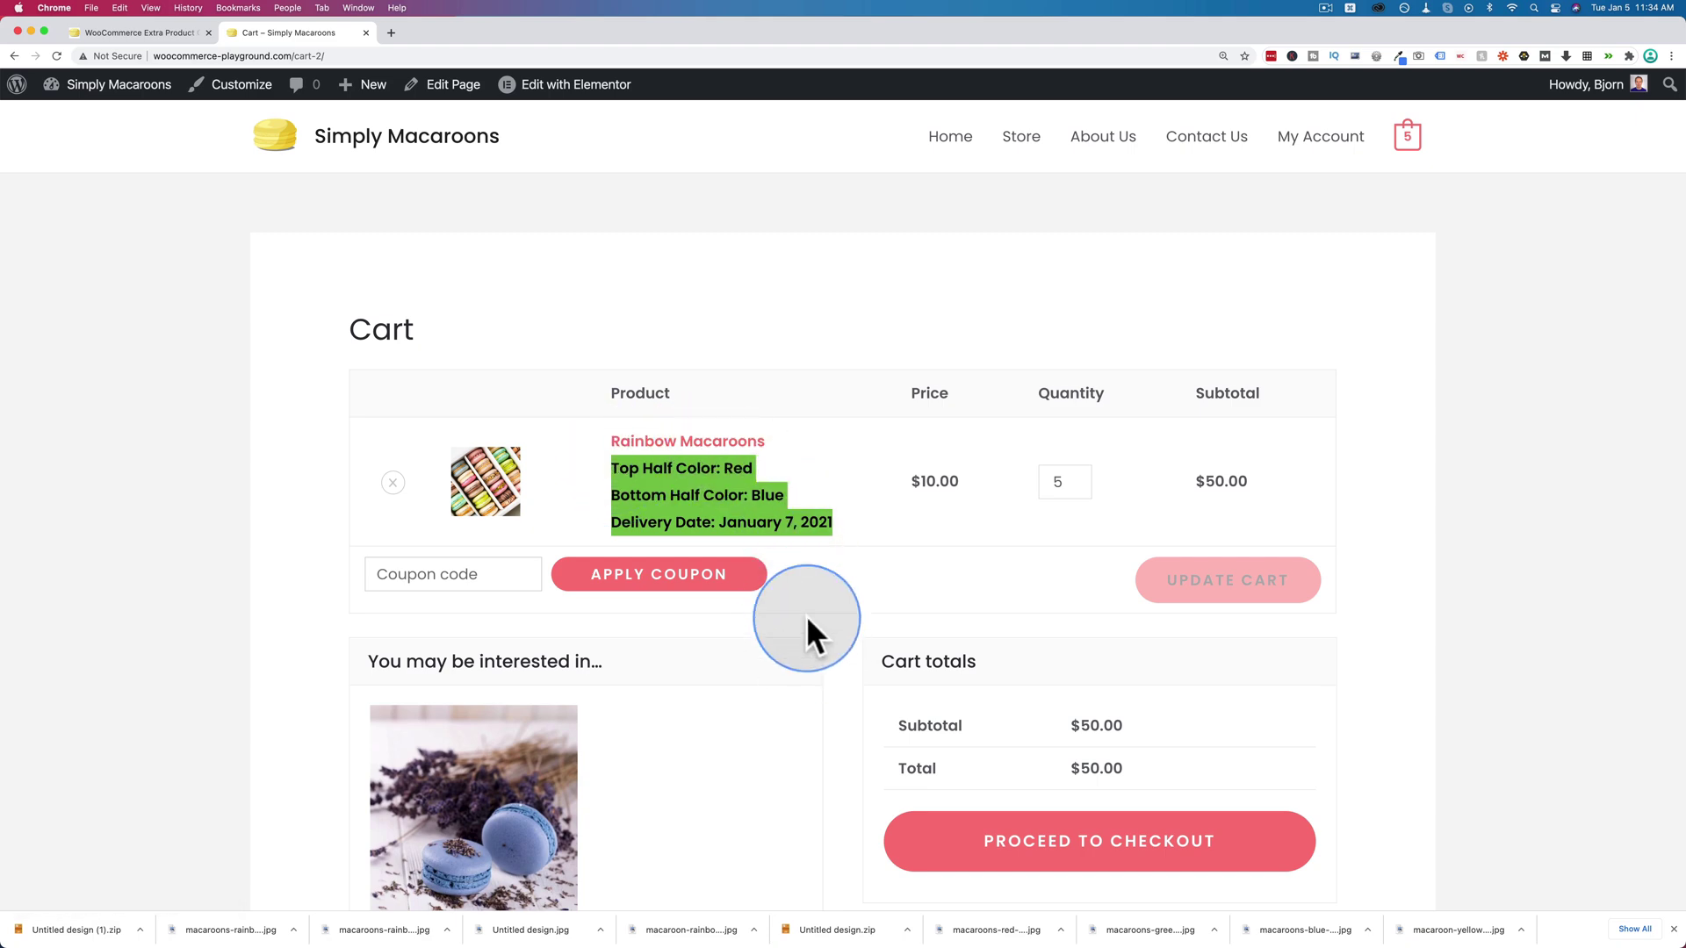
left_click(157, 34)
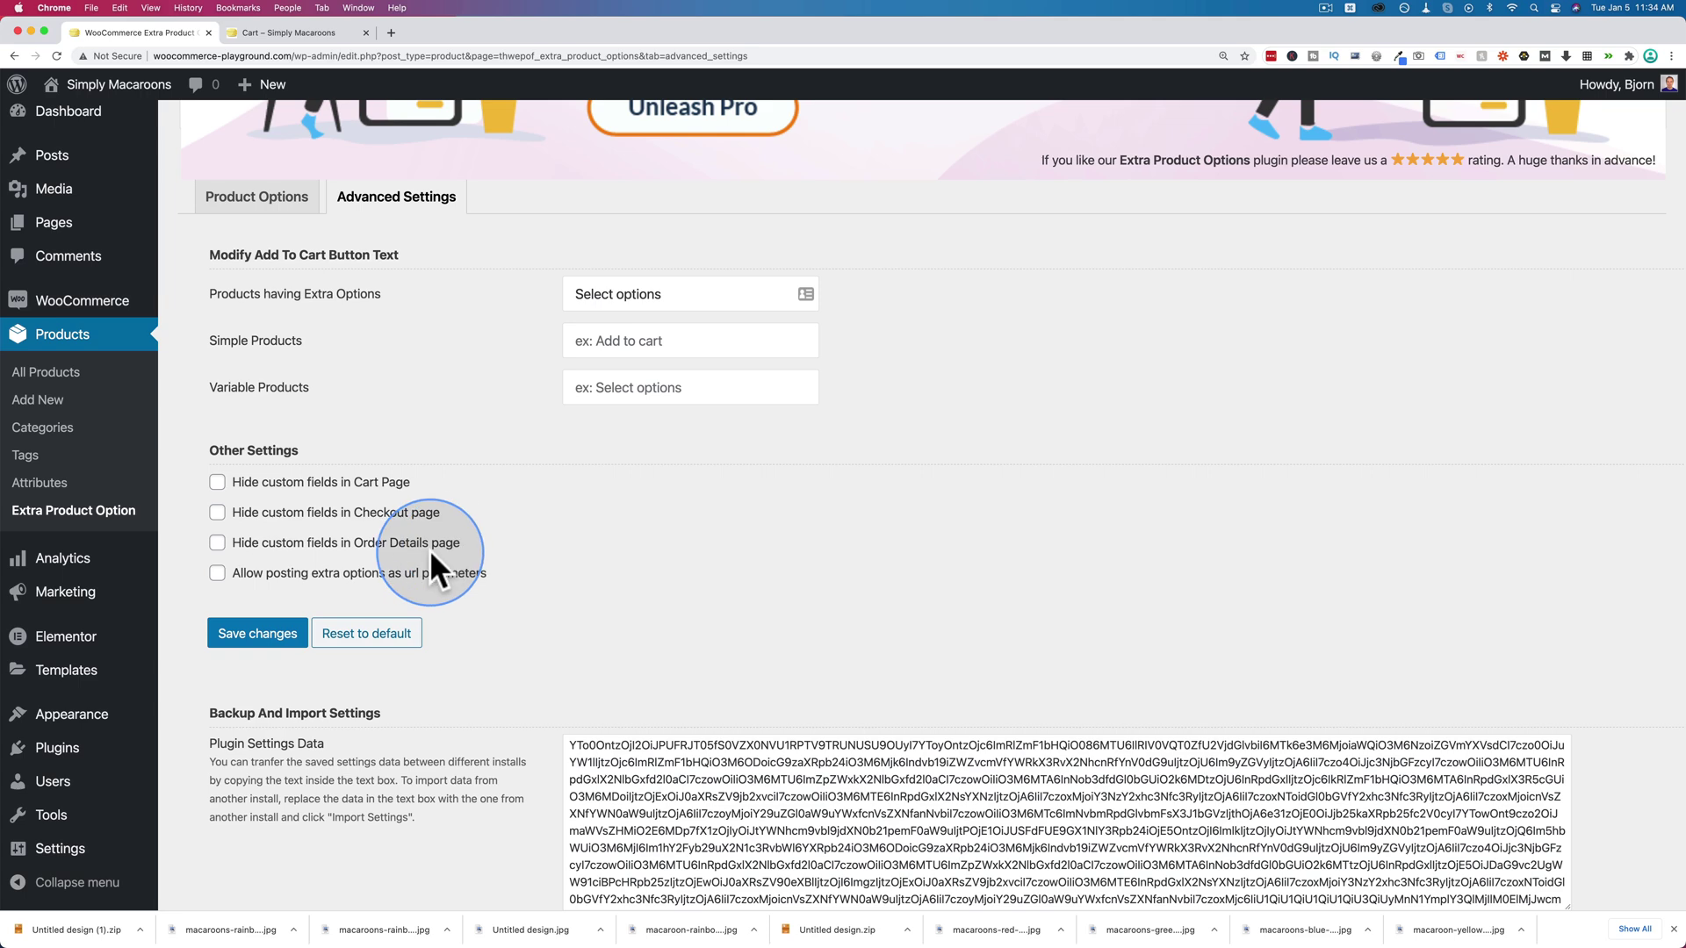
Copy the entire Plugin Settings Data text as a backup, then clear the selection.
scroll(429, 550, "down", 3)
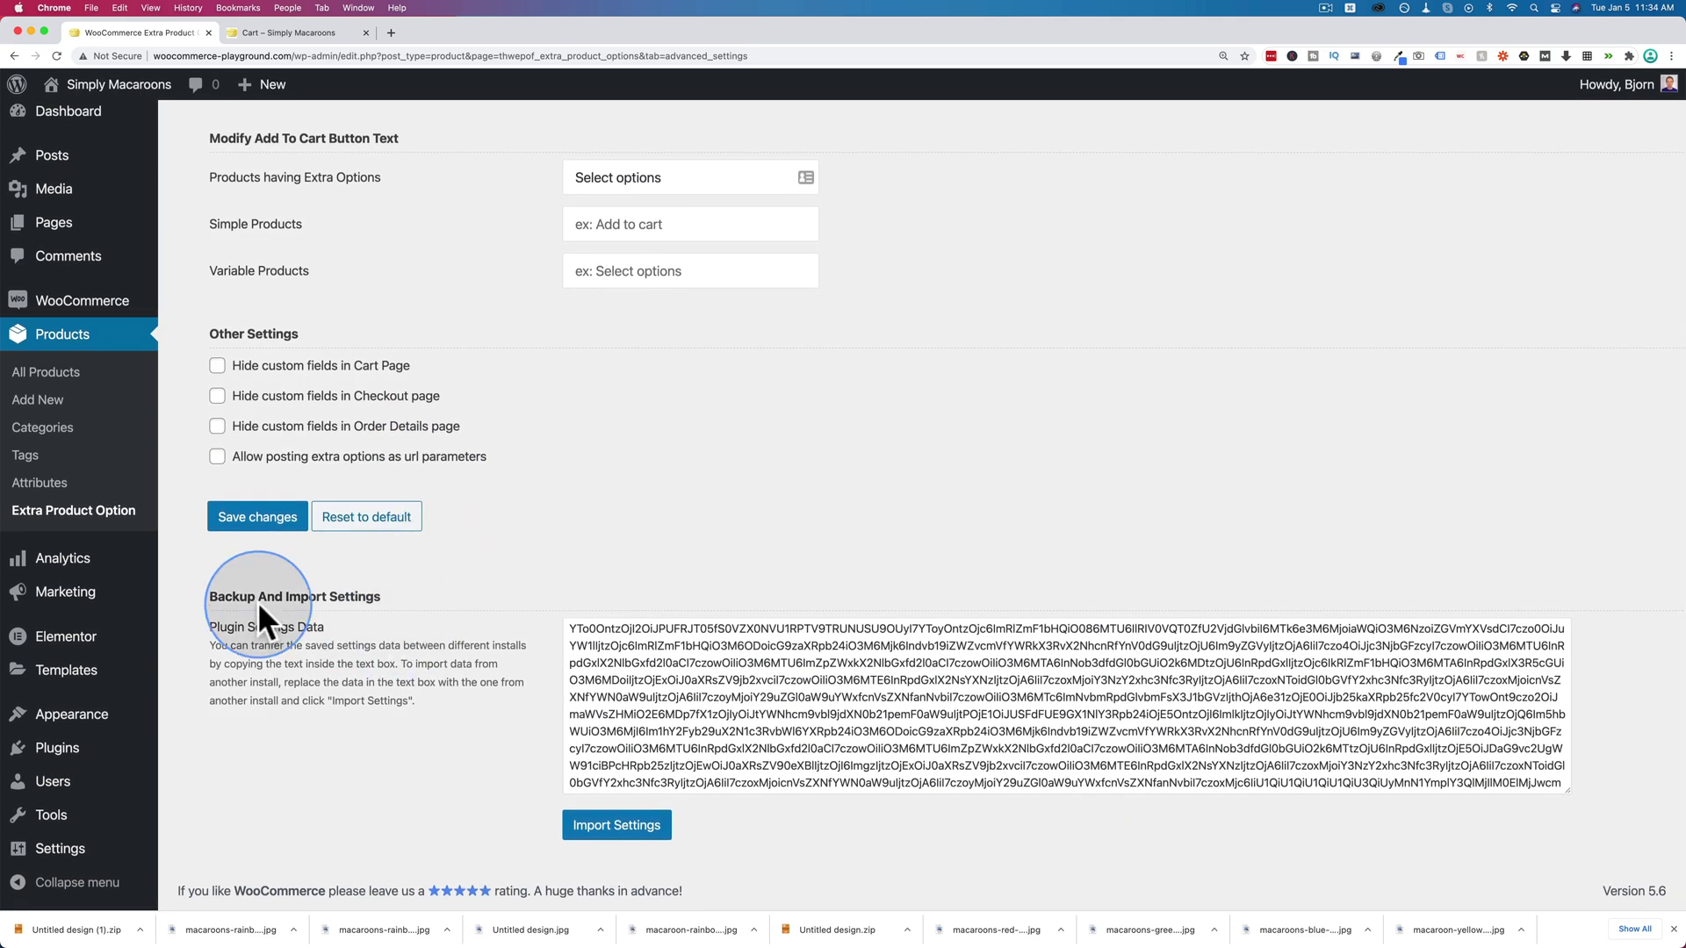
key("super+a")
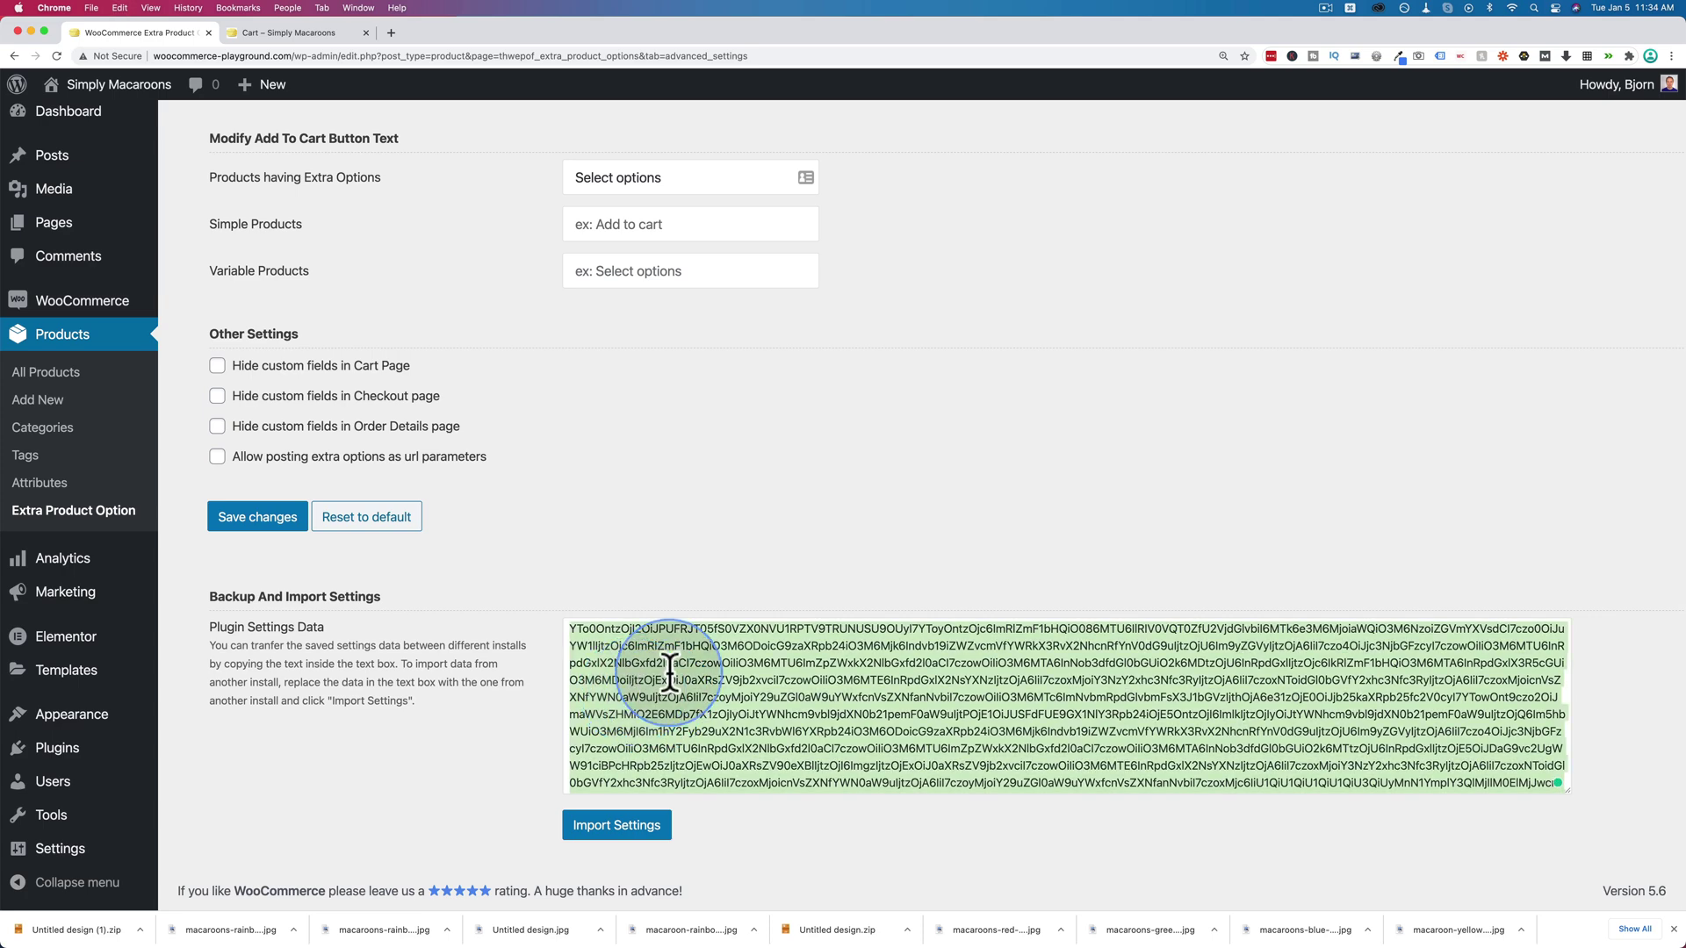
right_click(701, 657)
left_click(720, 690)
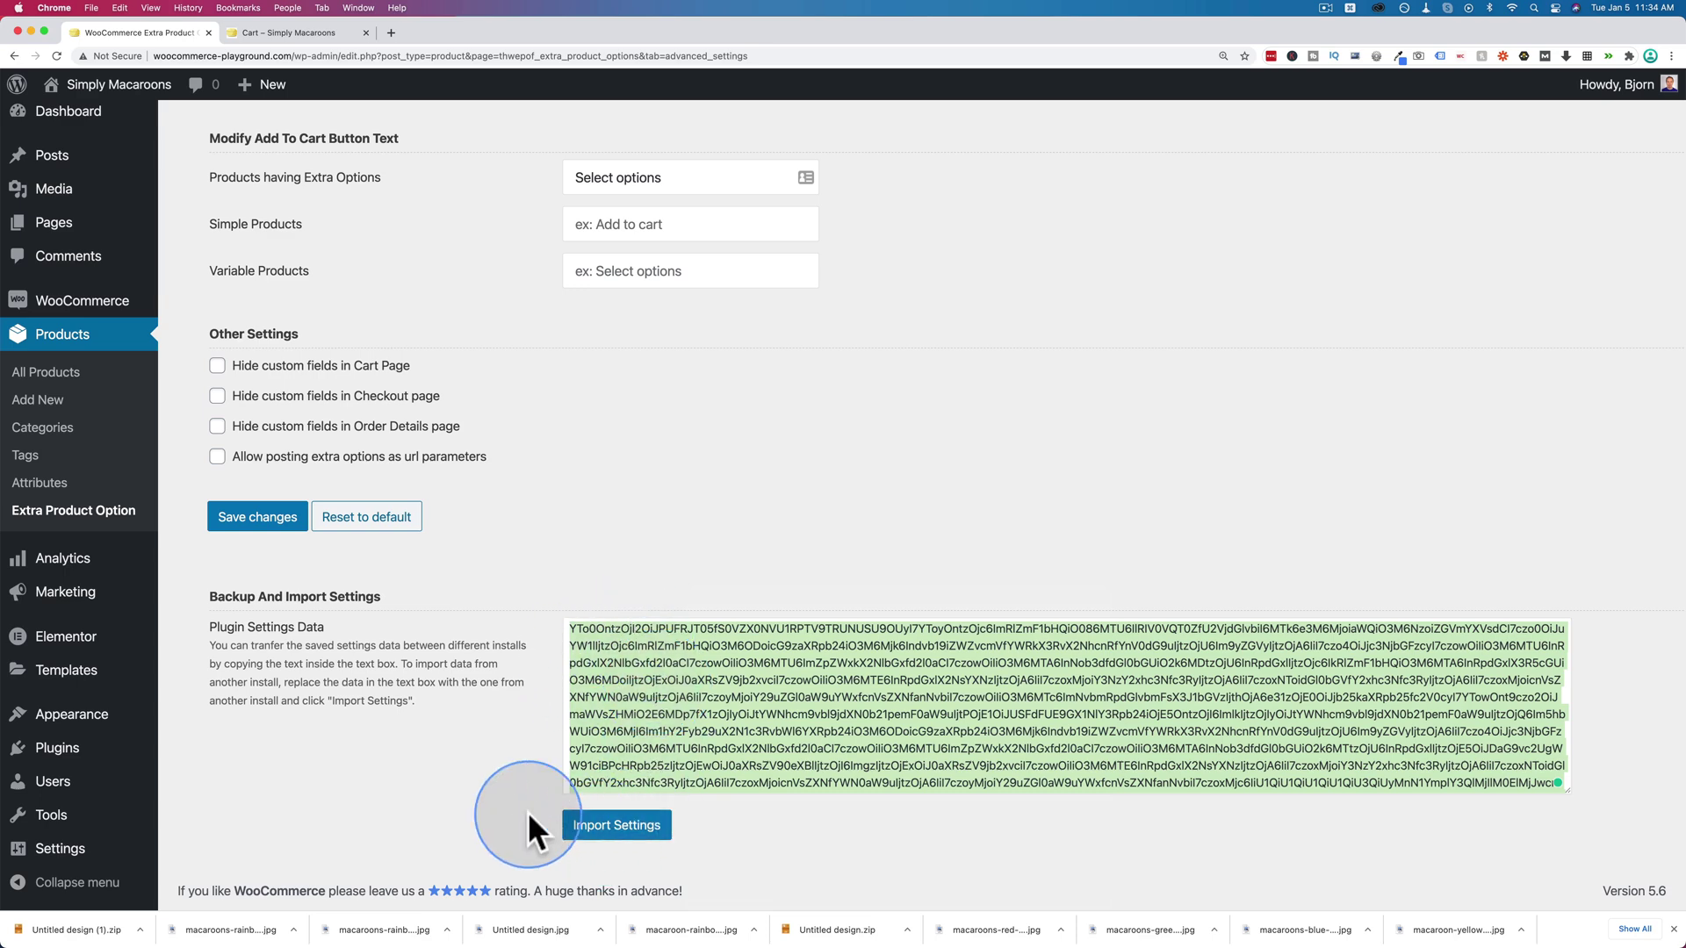
scroll(529, 811, "up", 3)
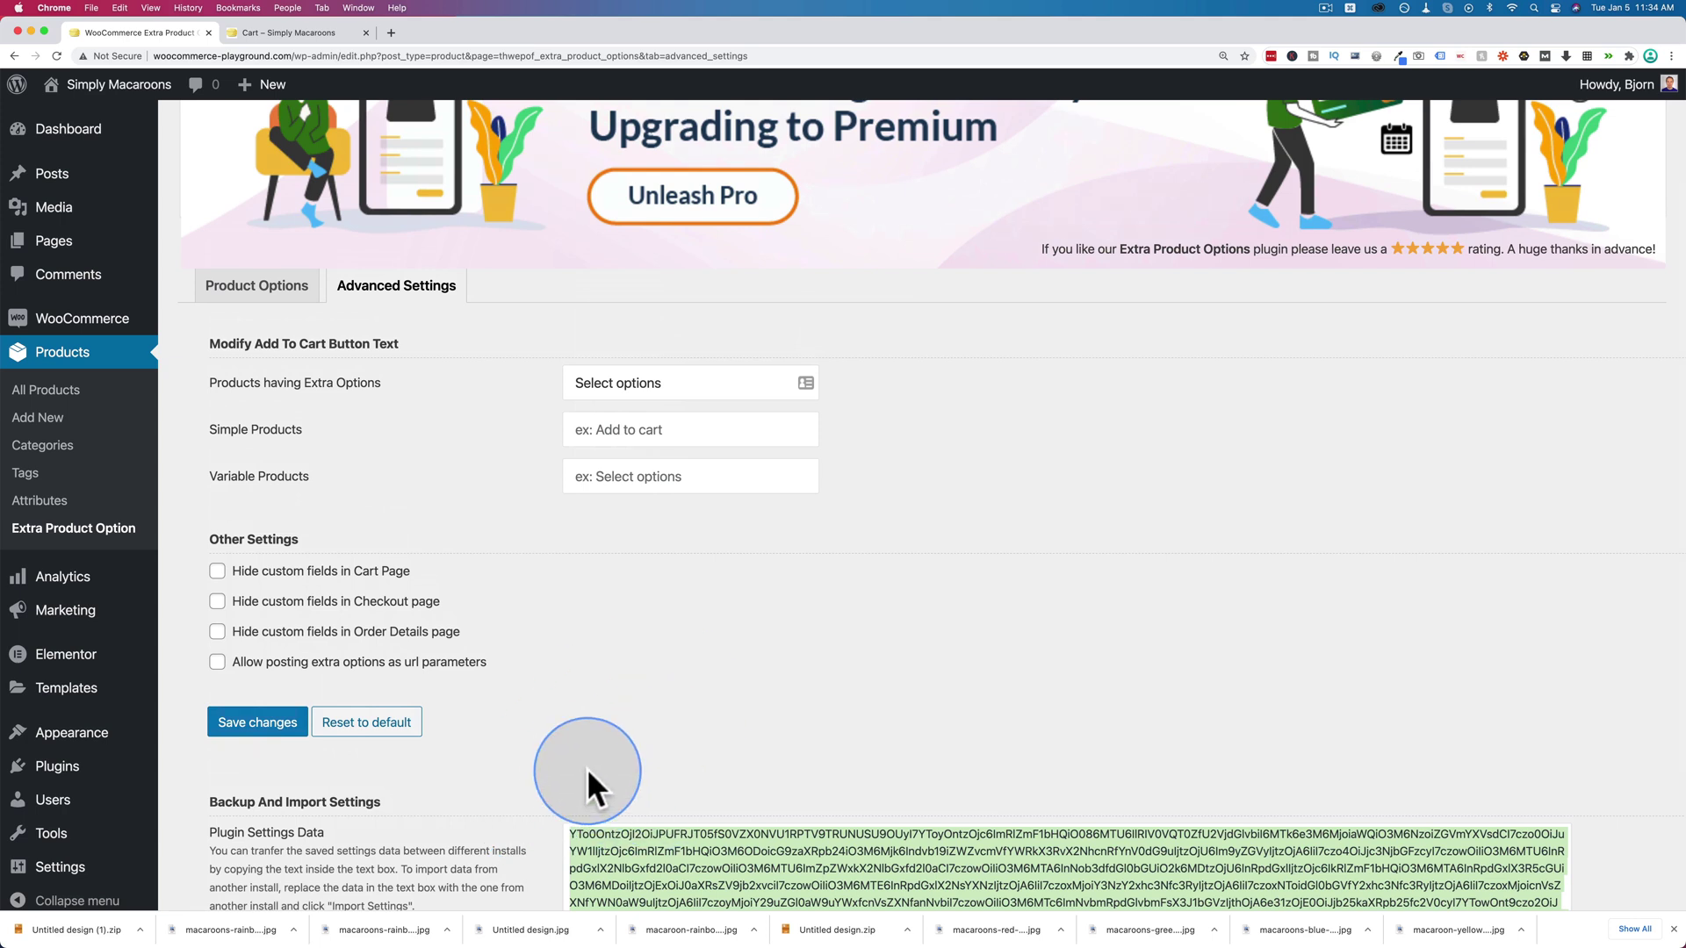
left_click(587, 767)
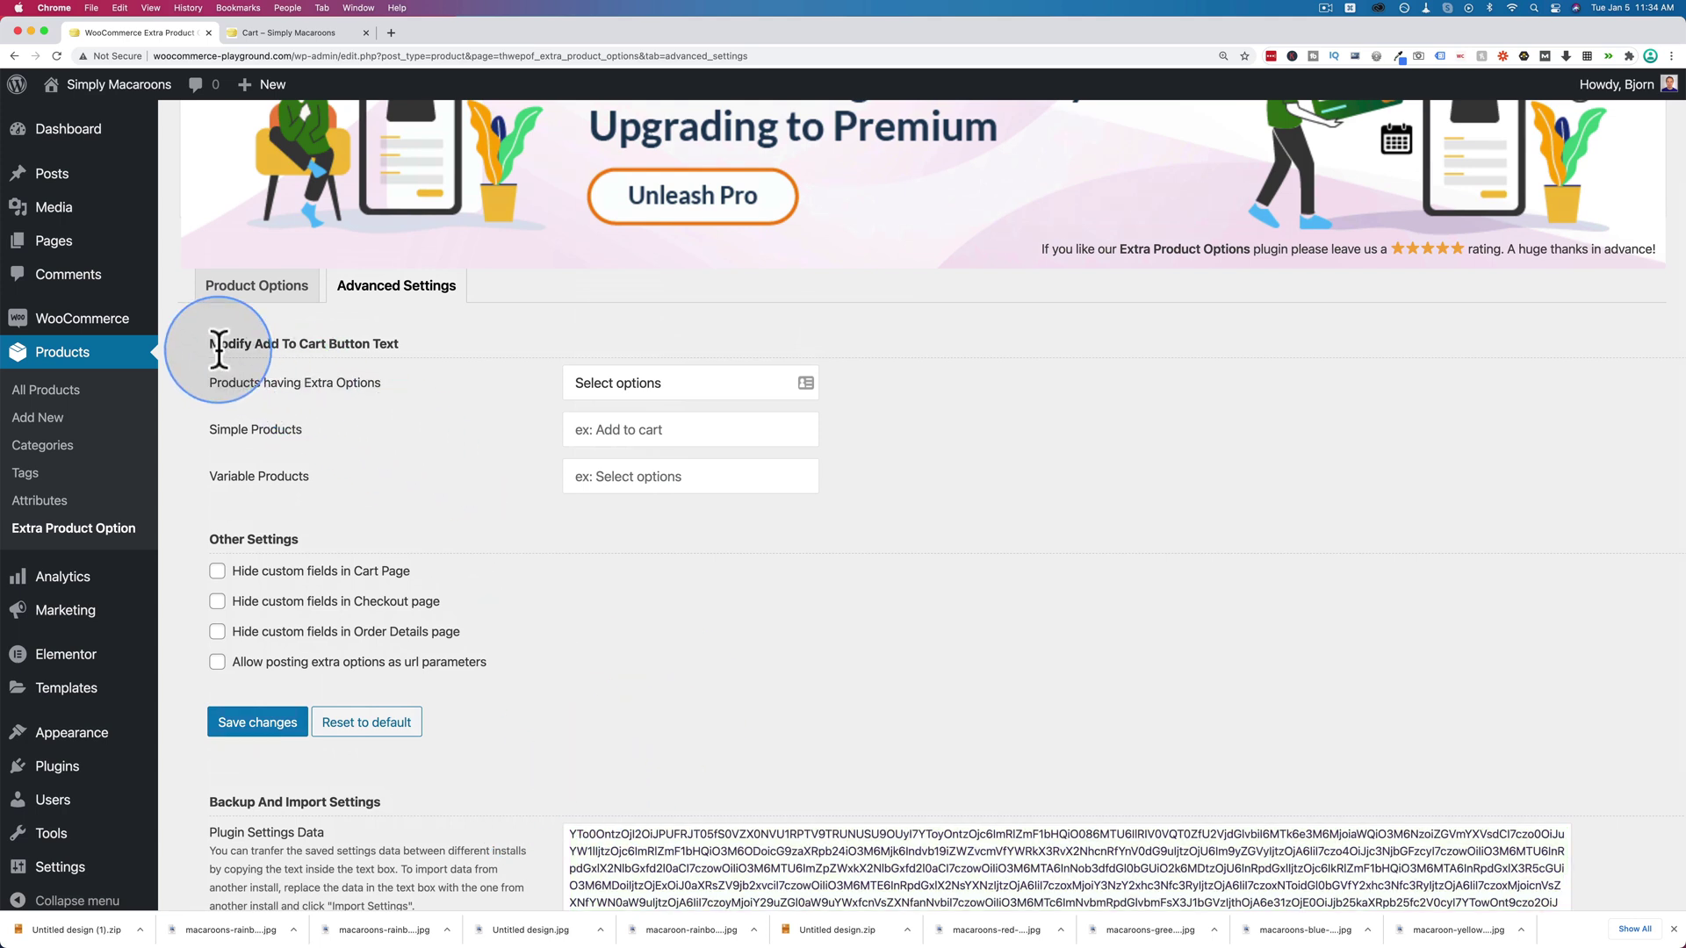
triple_click(411, 345)
left_click(399, 363)
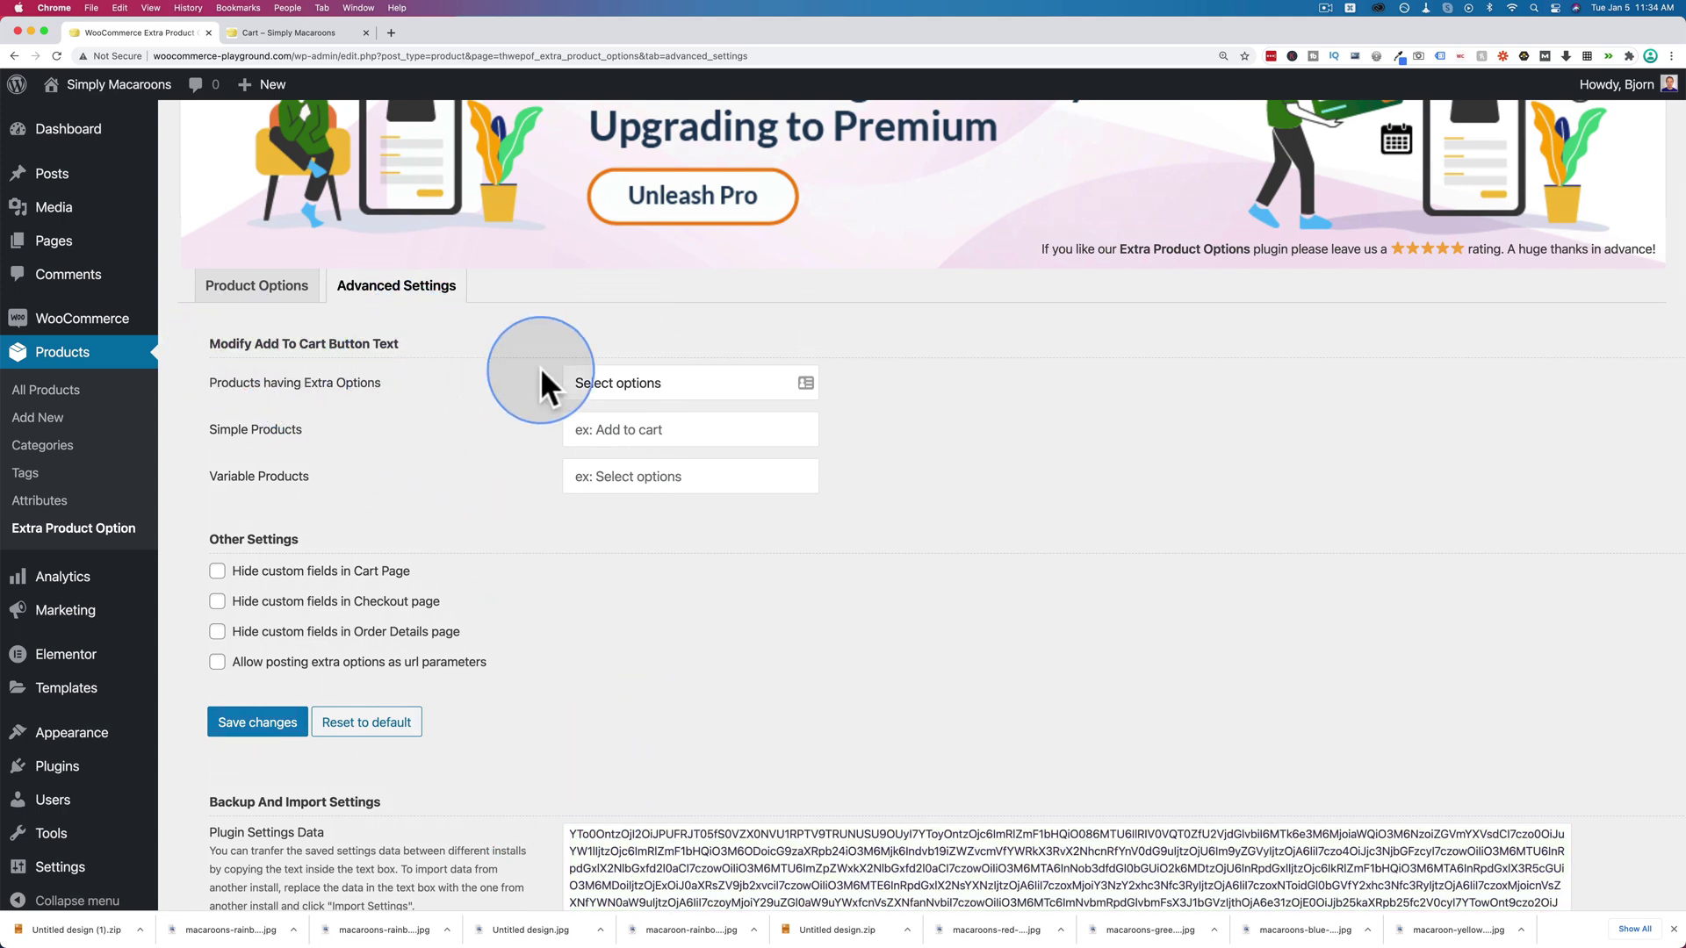
Drag the Choose Your Options fields into delivery_date, bottom_color, top_color order and save the changes.
left_click(299, 309)
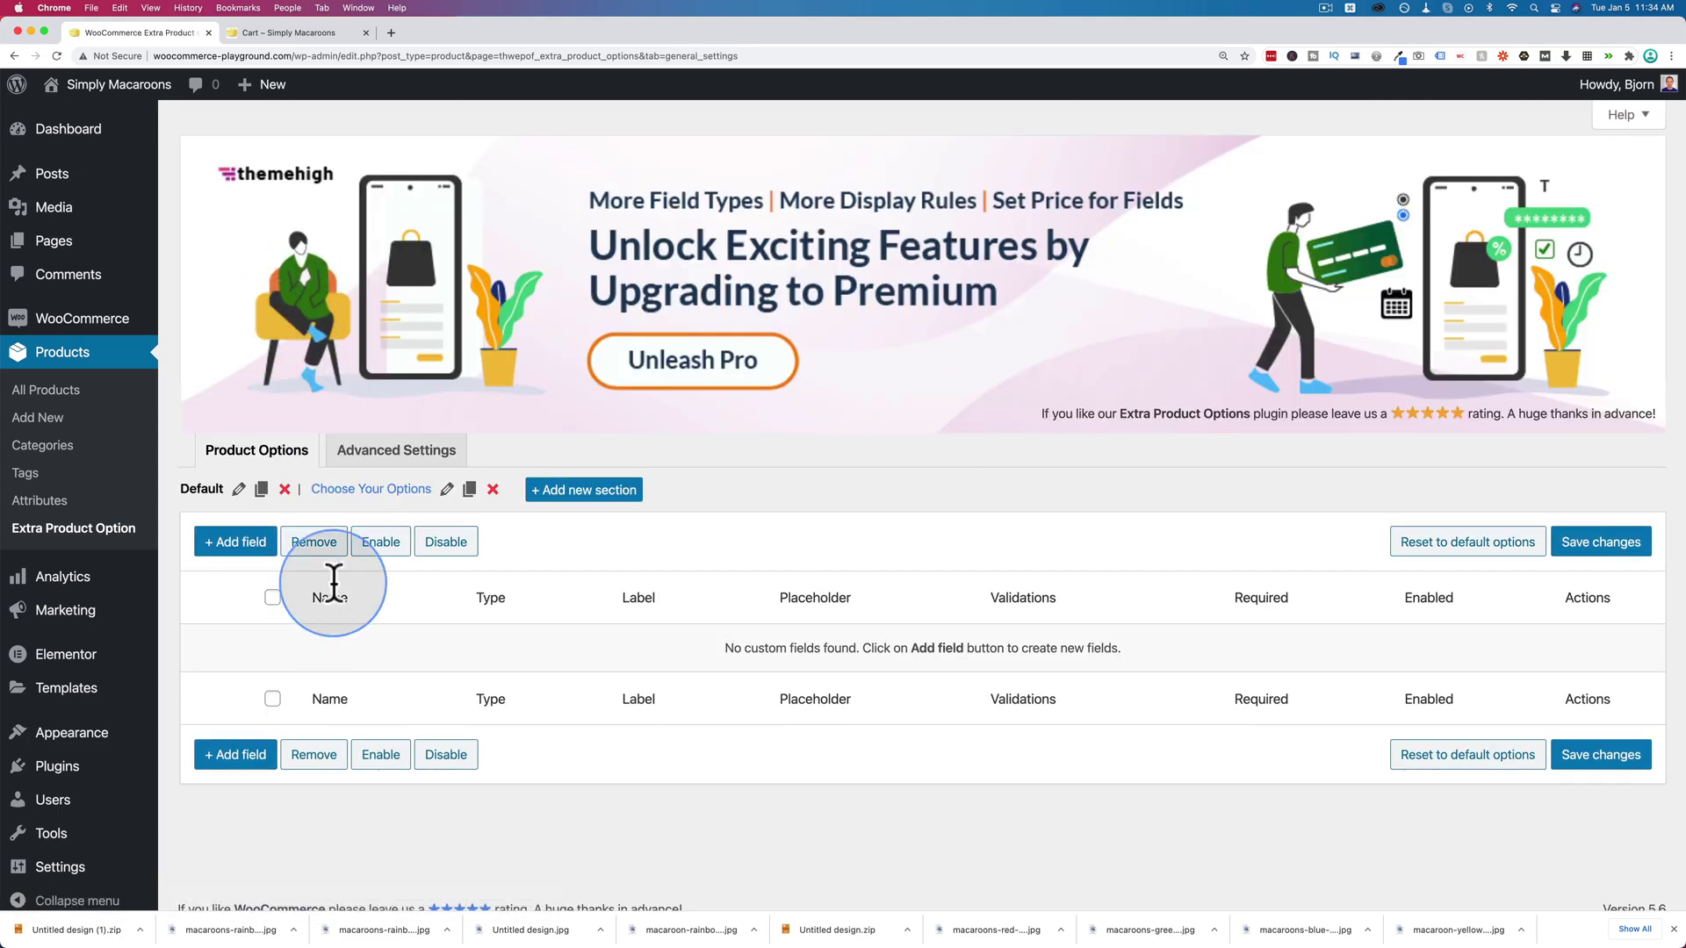
left_click(369, 496)
scroll(408, 614, "down", 1)
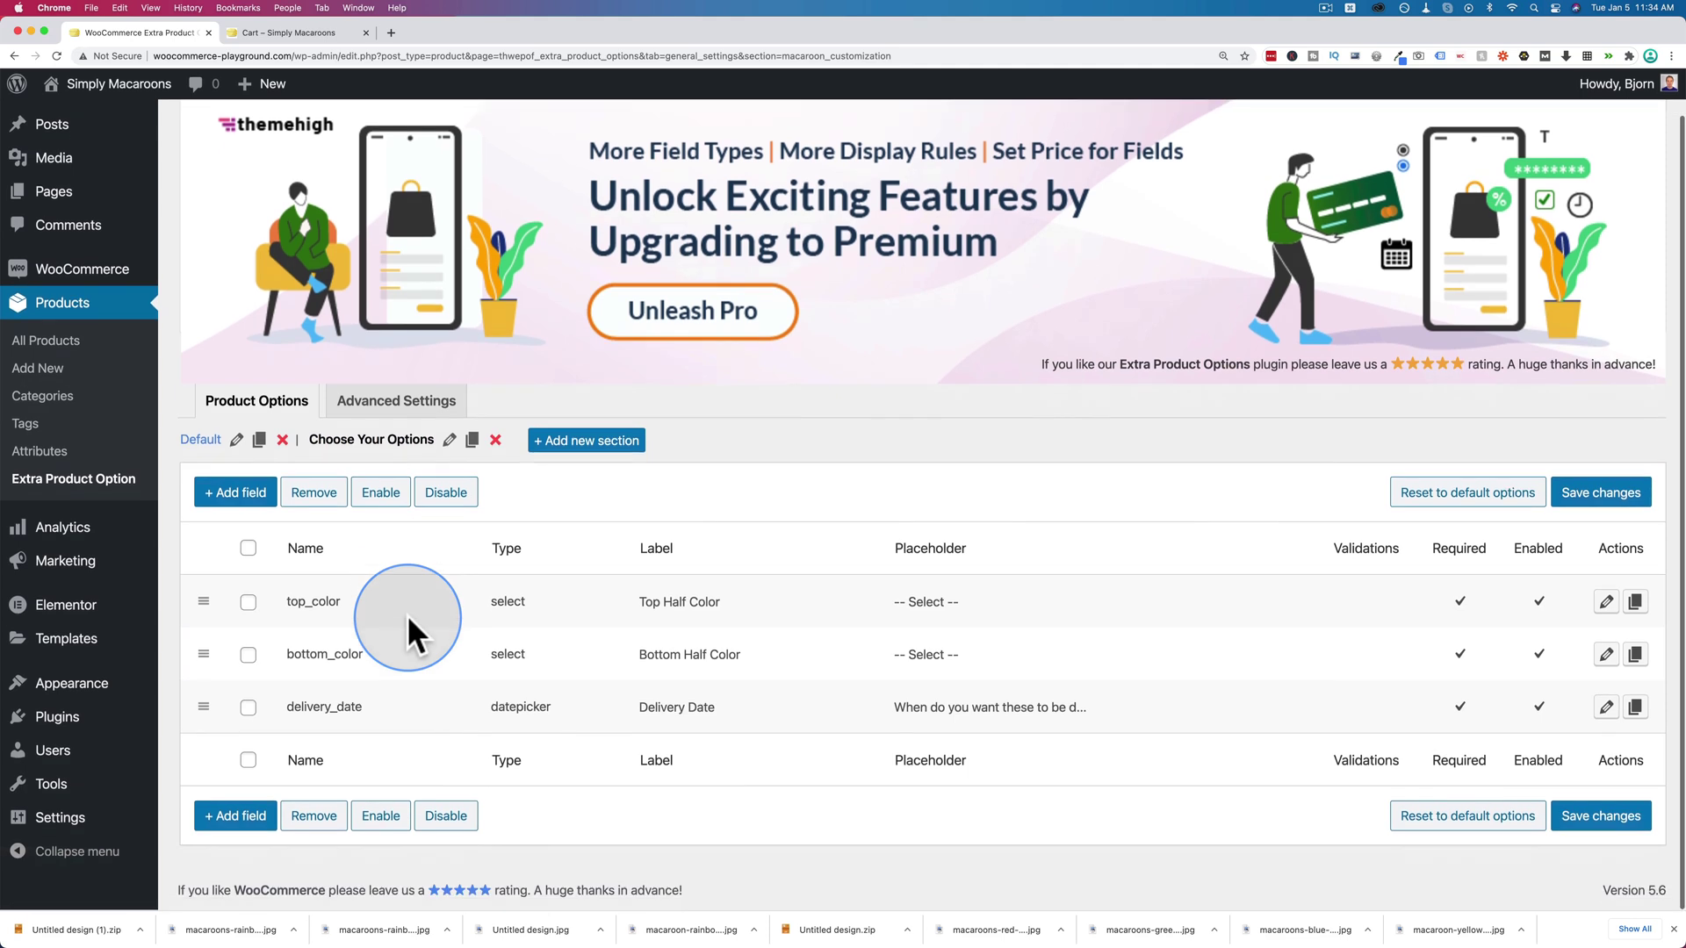
left_click(309, 663)
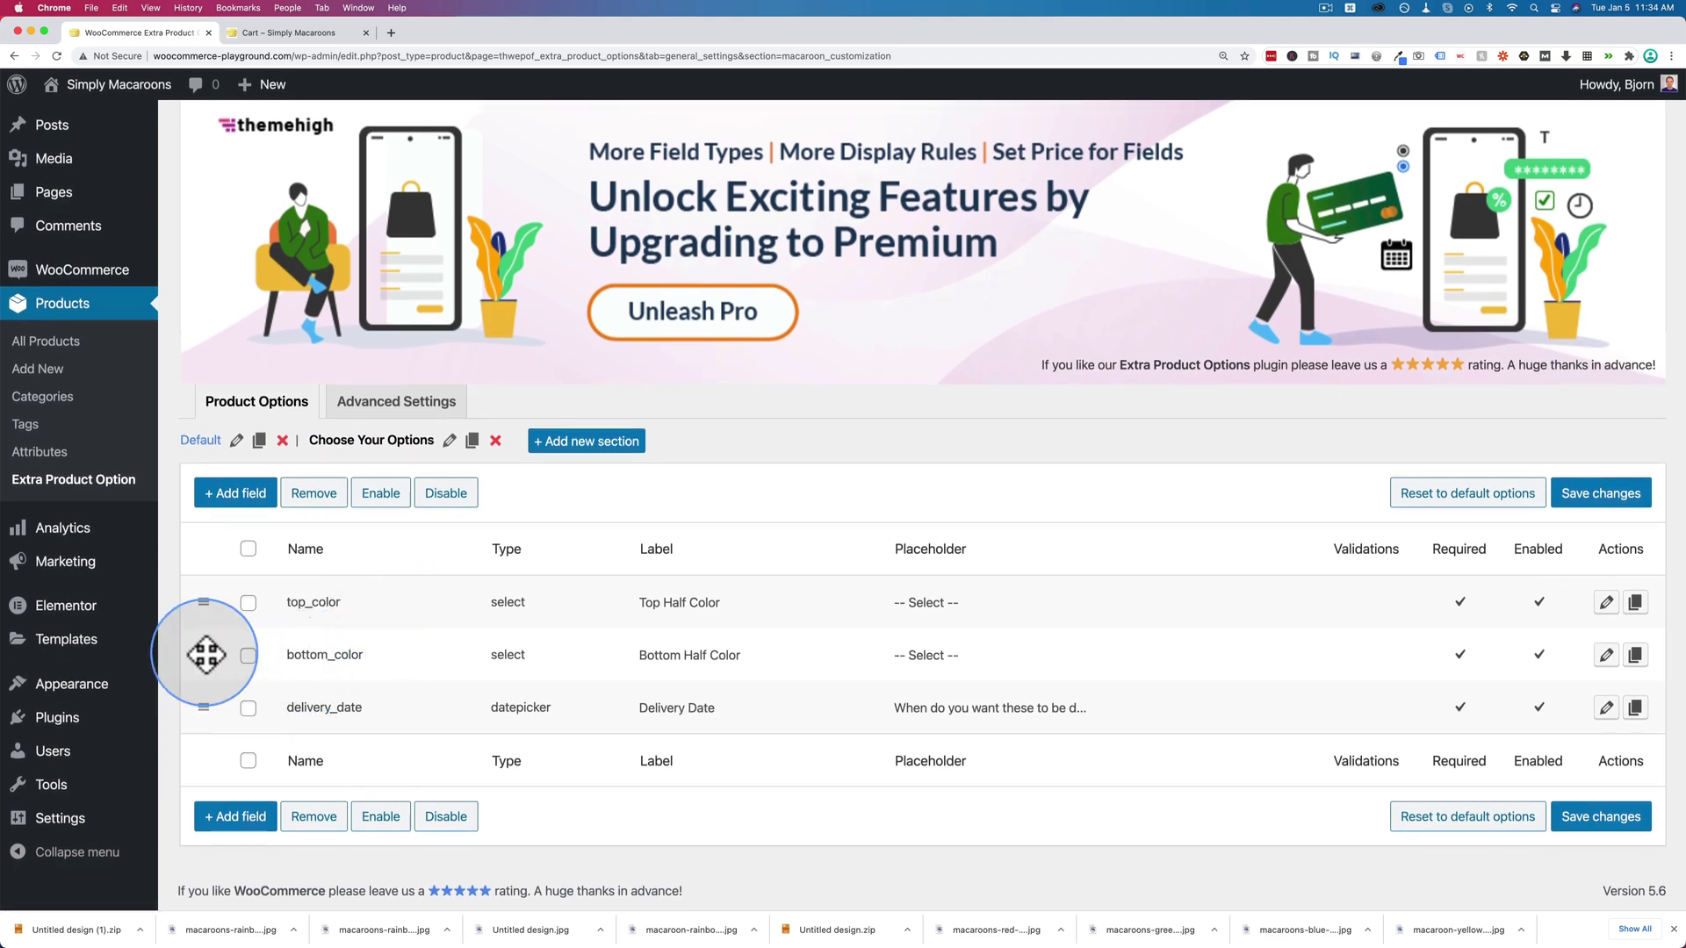
left_click_drag(207, 654, 109, 619)
left_click_drag(208, 704, 208, 602)
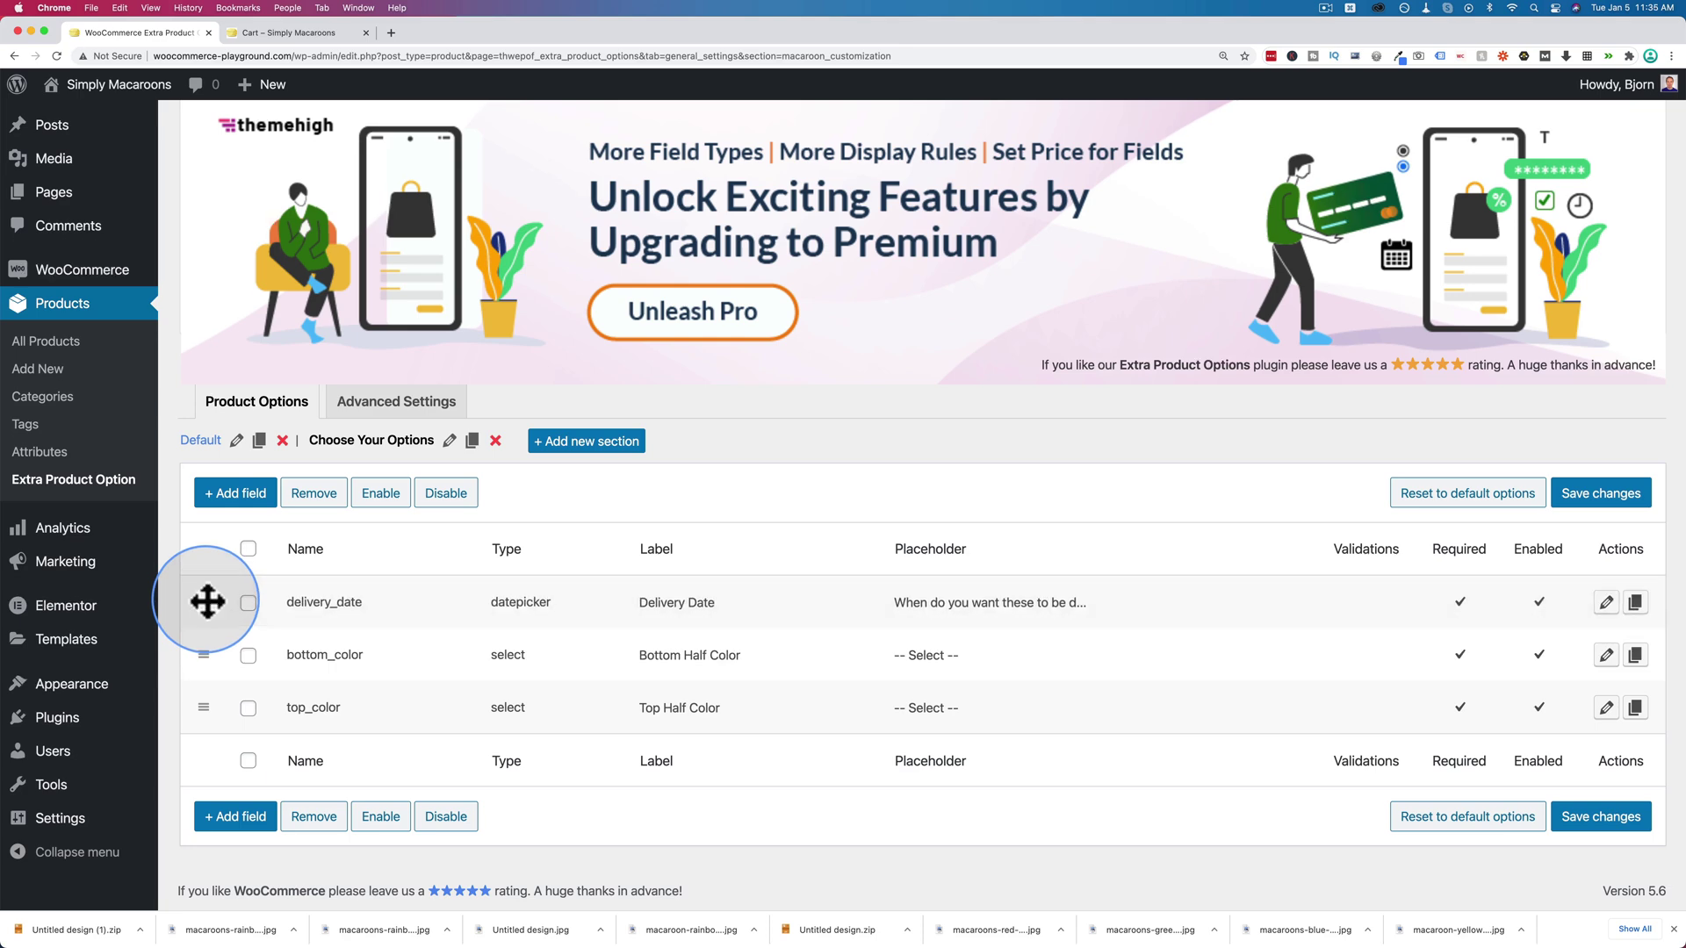
left_click(1585, 497)
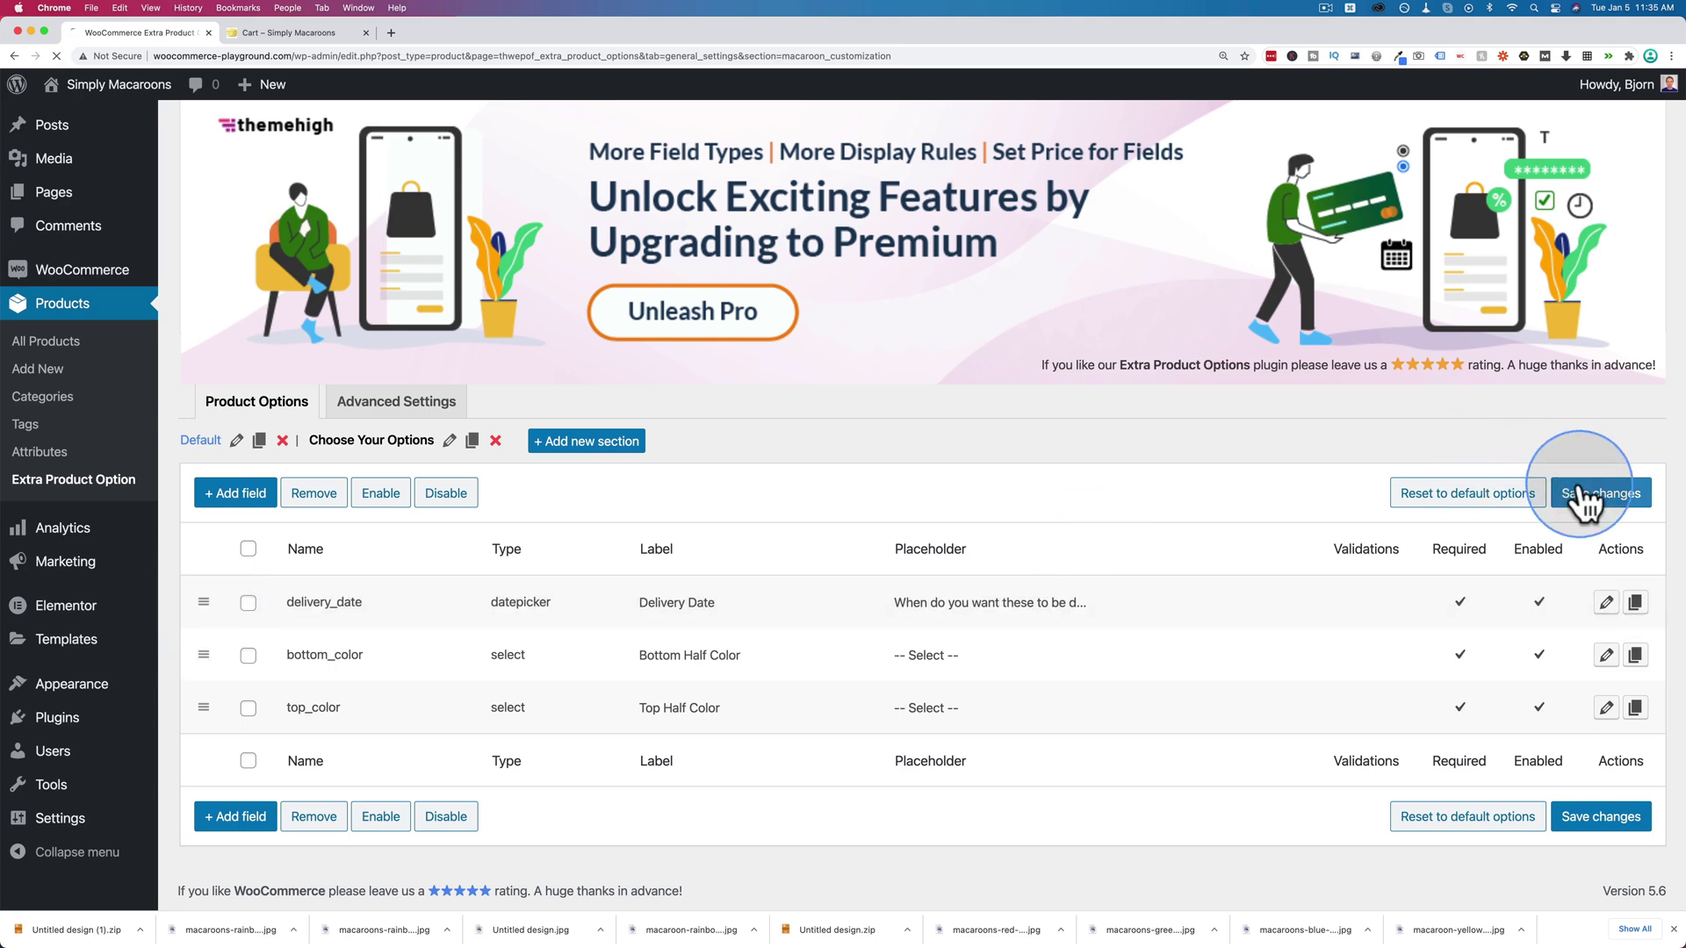
Check in the storefront cart that Delivery Date now appears first, then return to the product page.
left_click(331, 31)
left_click(358, 119)
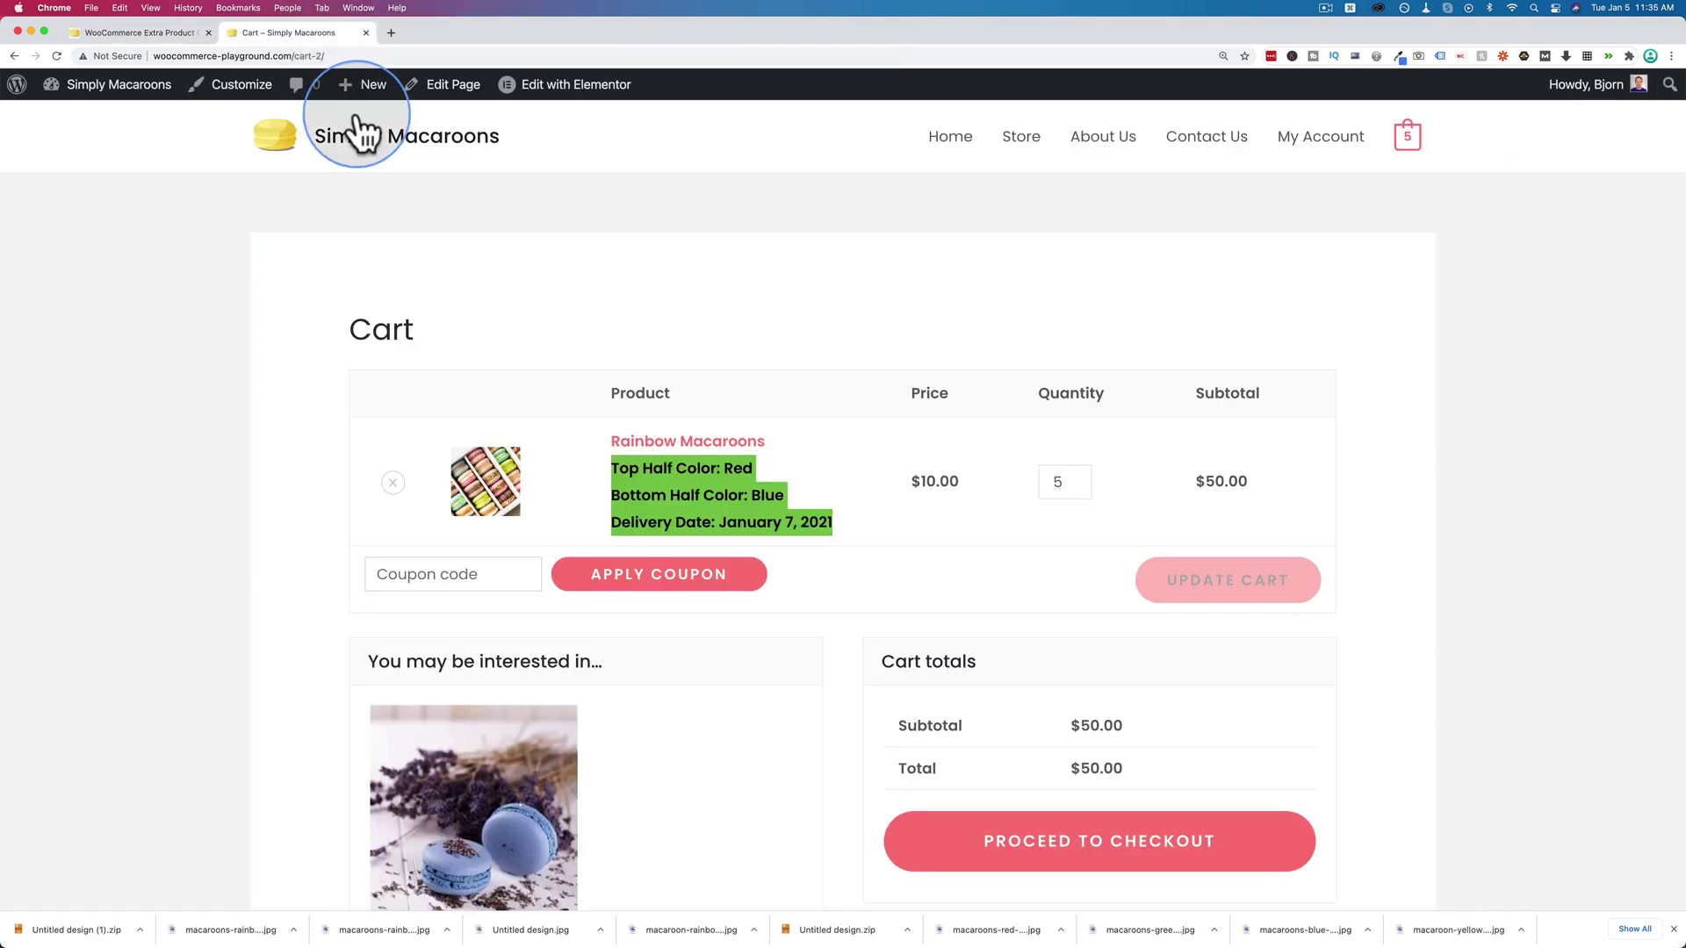
scroll(376, 161, "left", 5)
scroll(399, 313, "down", 5)
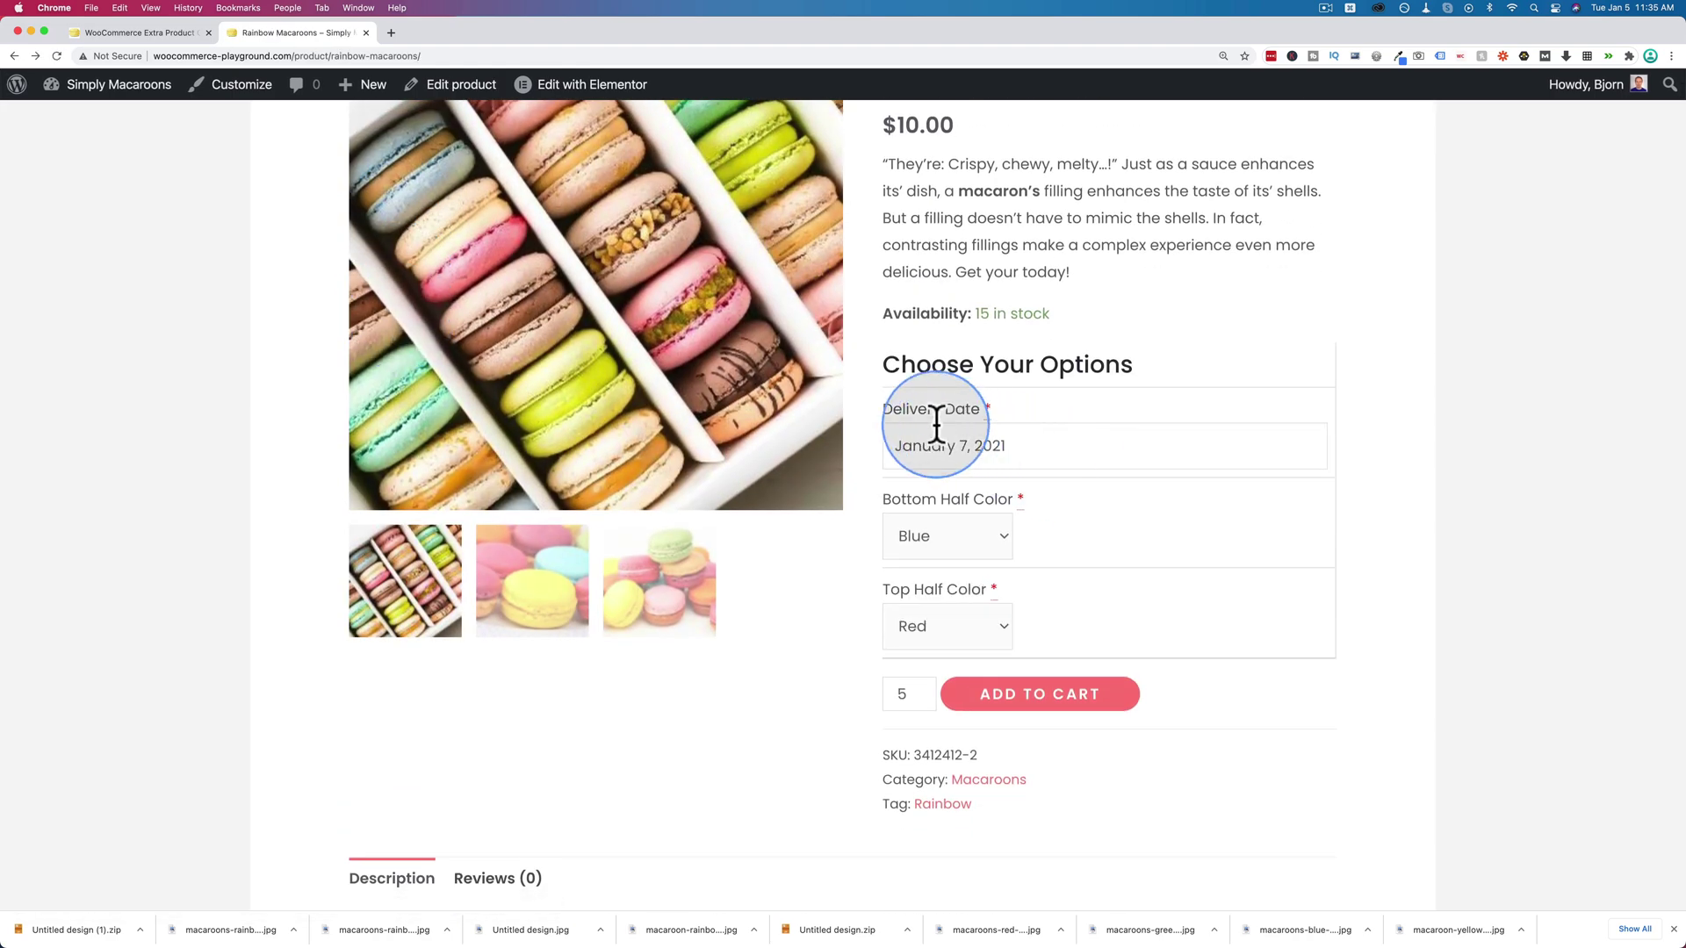
left_click_drag(886, 409, 1016, 427)
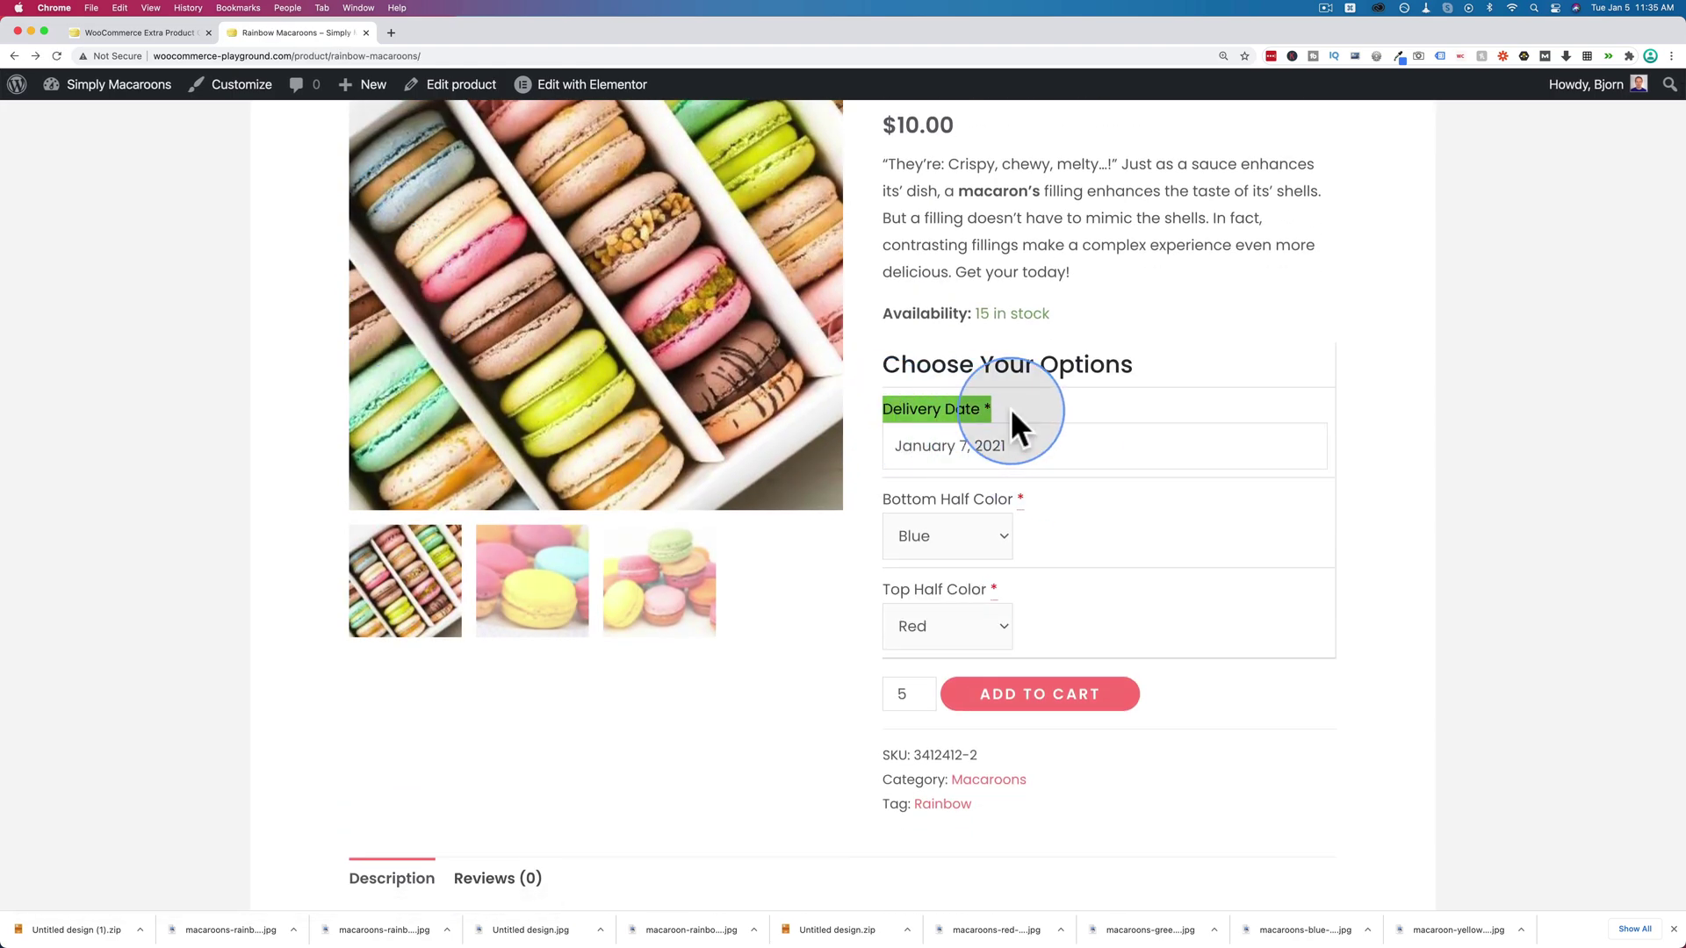
left_click(163, 33)
scroll(546, 502, "down", 1)
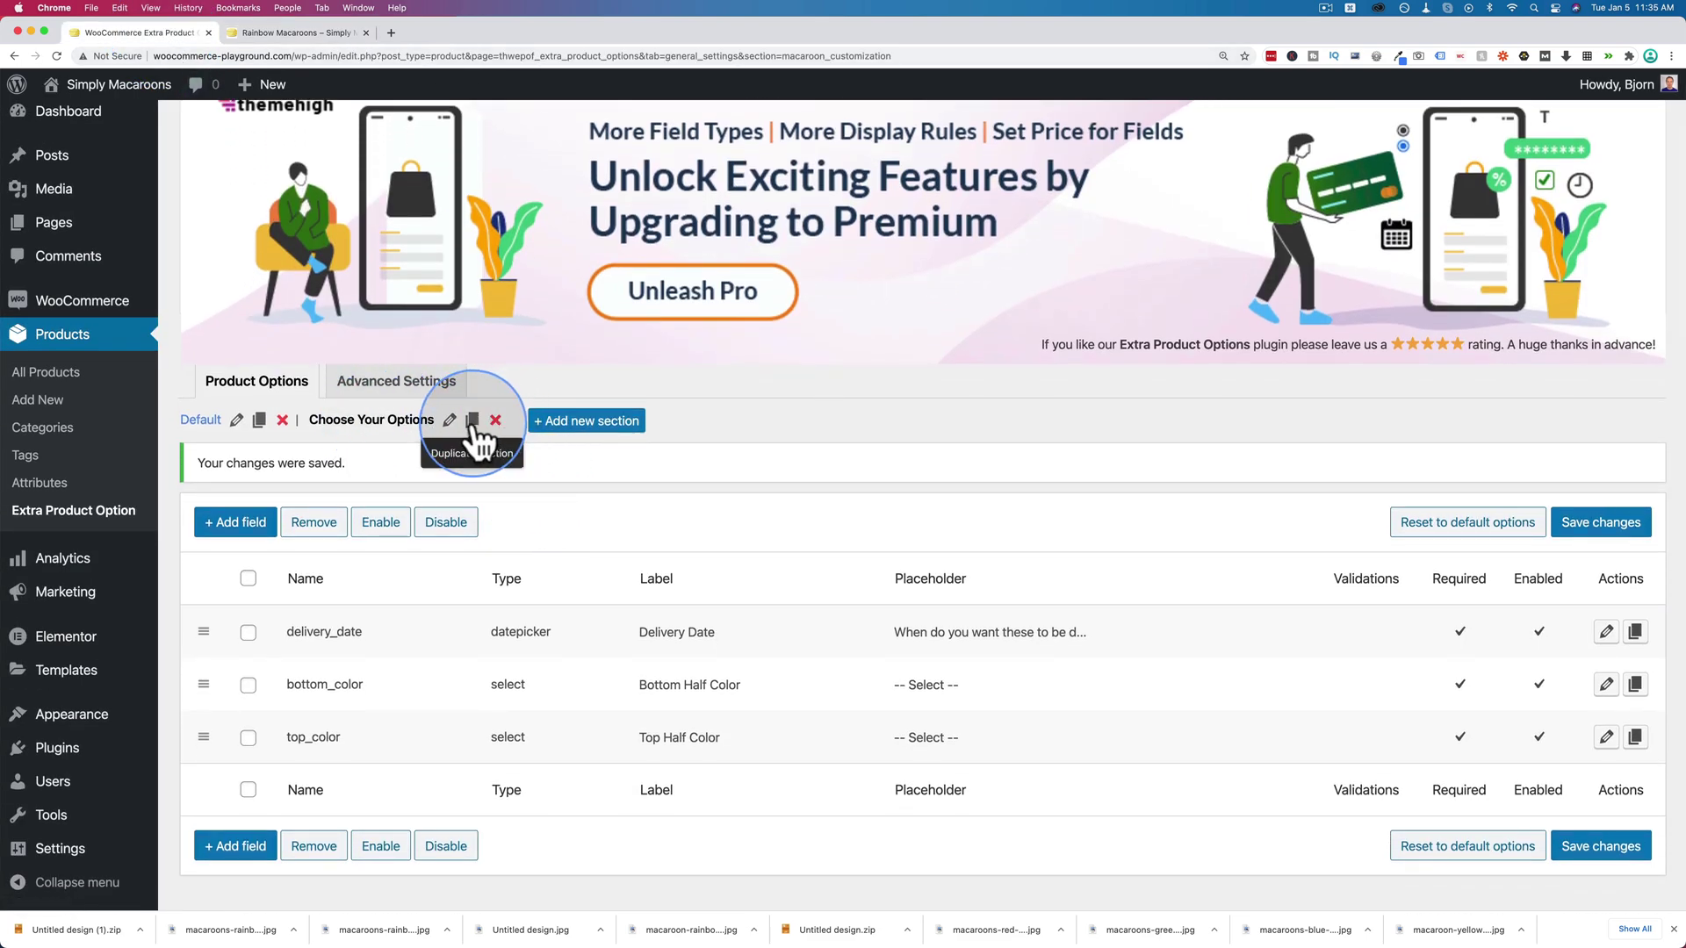
left_click(302, 33)
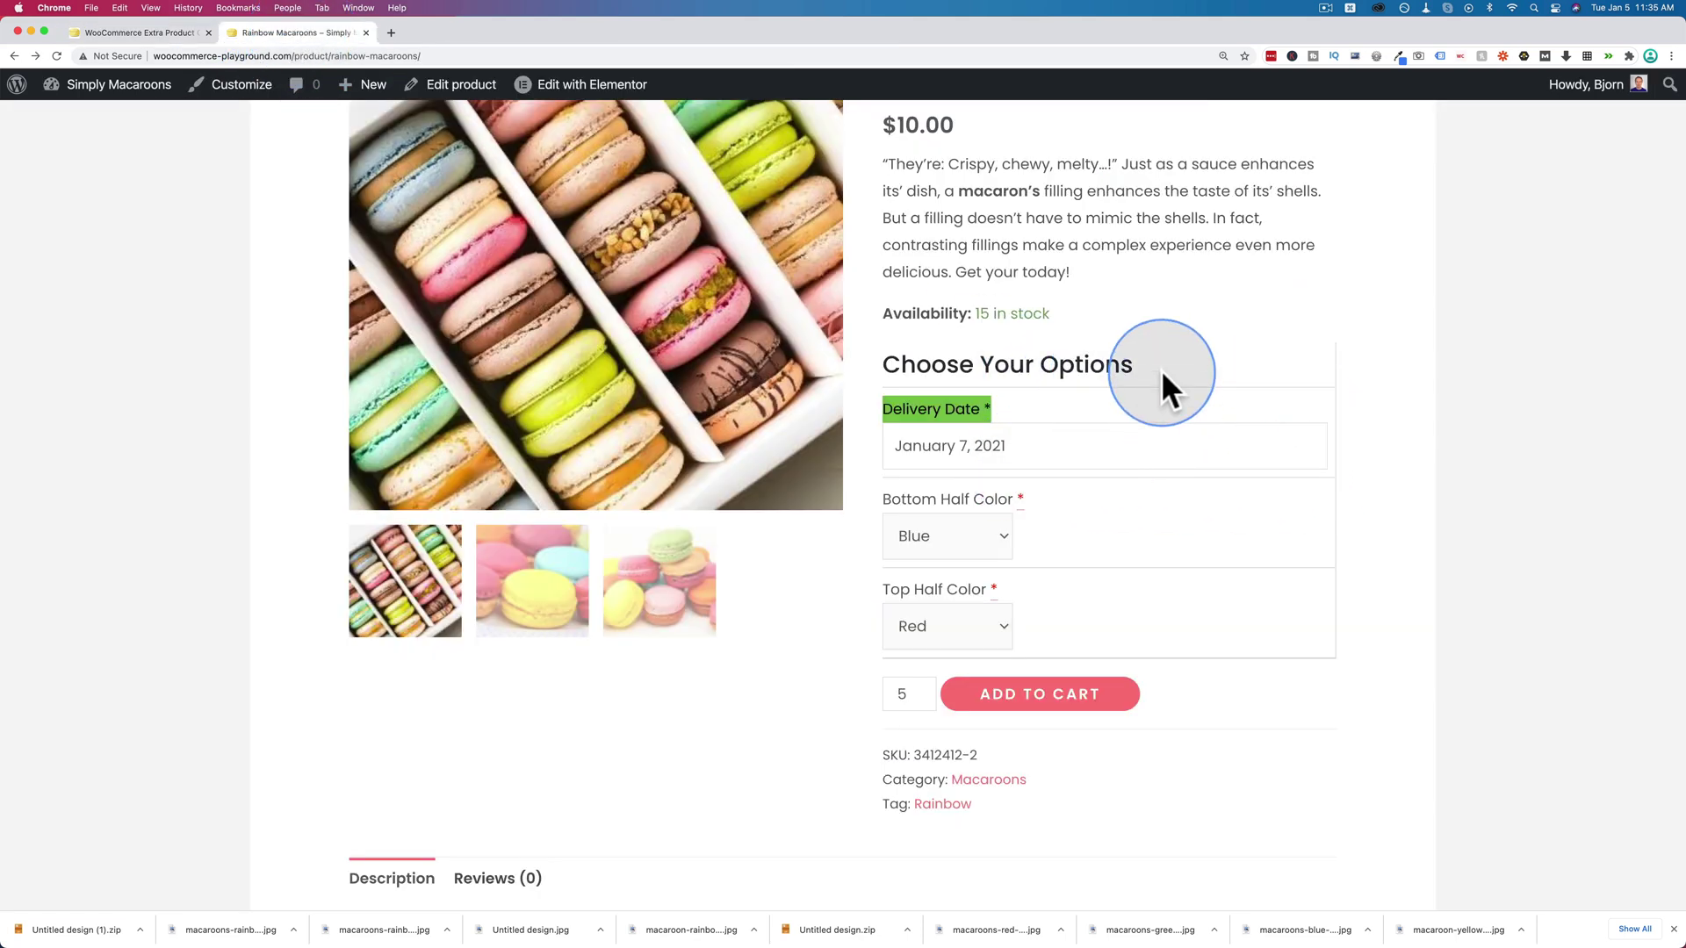
Inspect the options table in DevTools with device emulation turned off and the What's New drawer closed.
right_click(1111, 532)
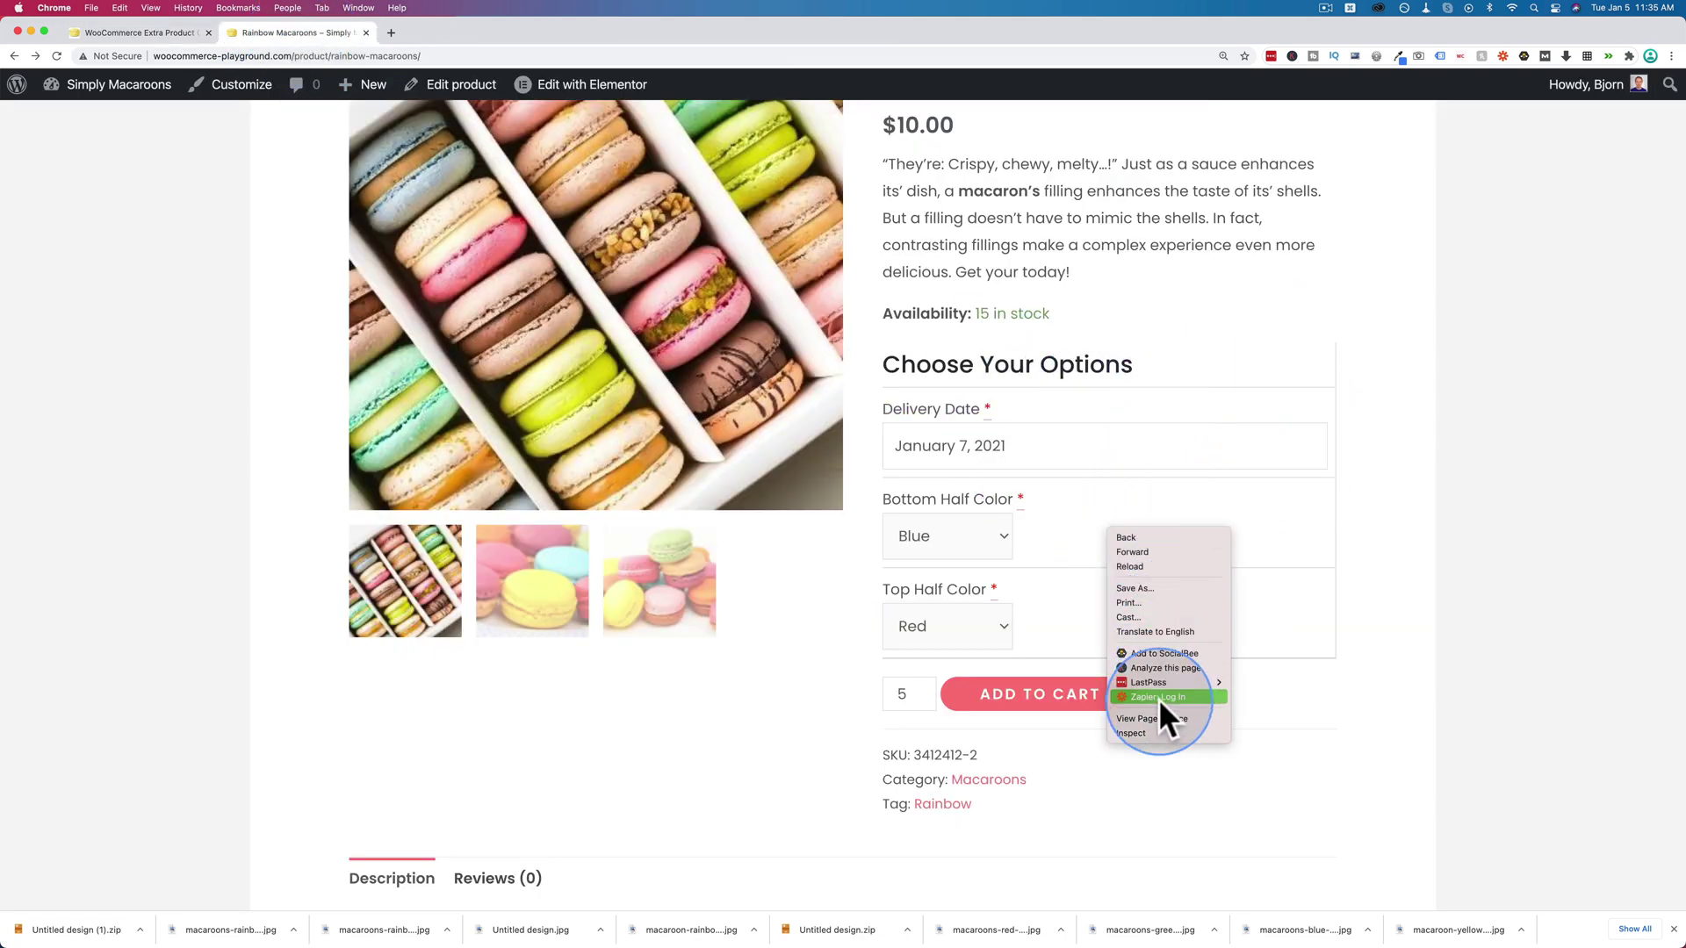
left_click(1142, 734)
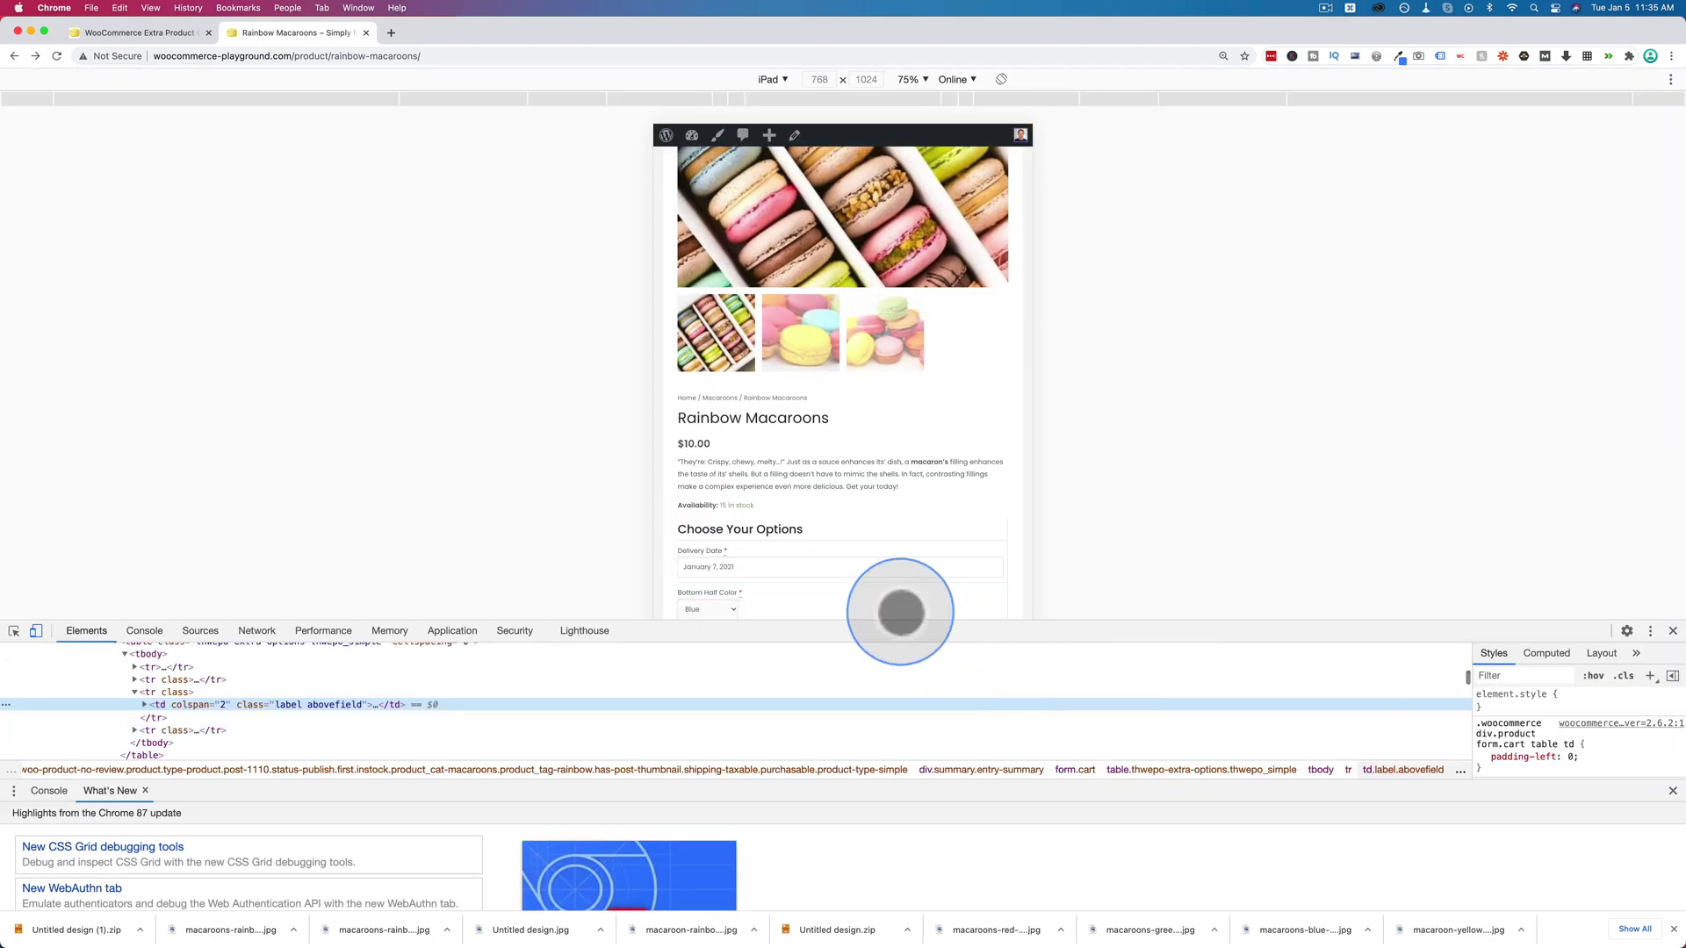
left_click(772, 76)
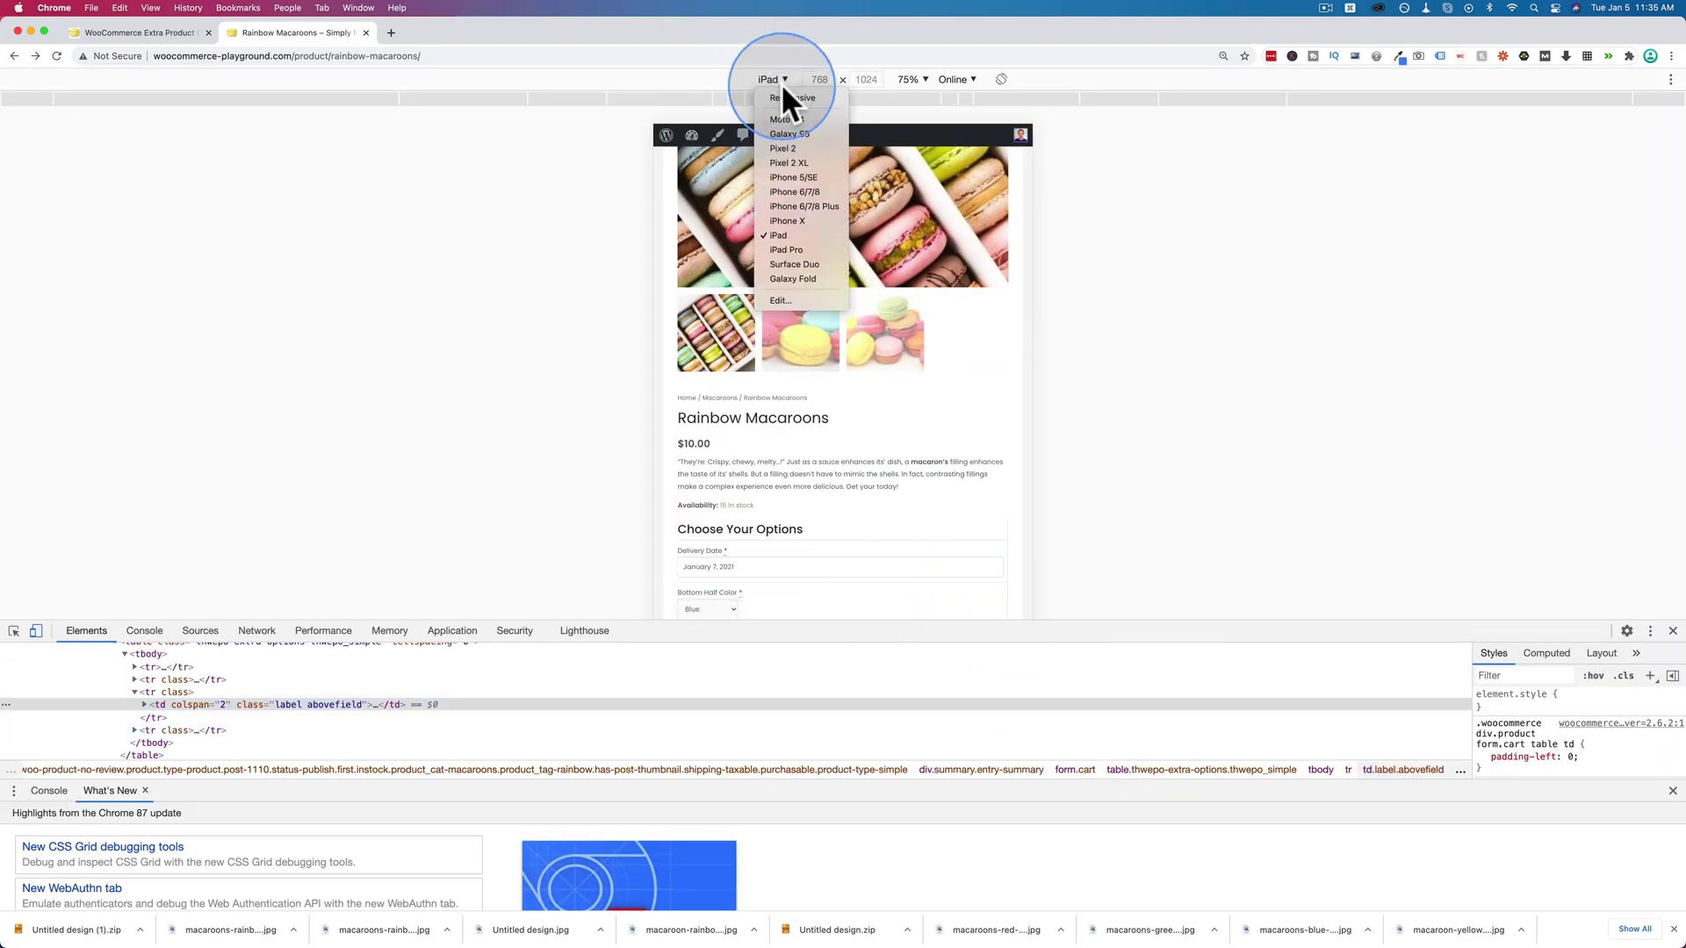
left_click(38, 627)
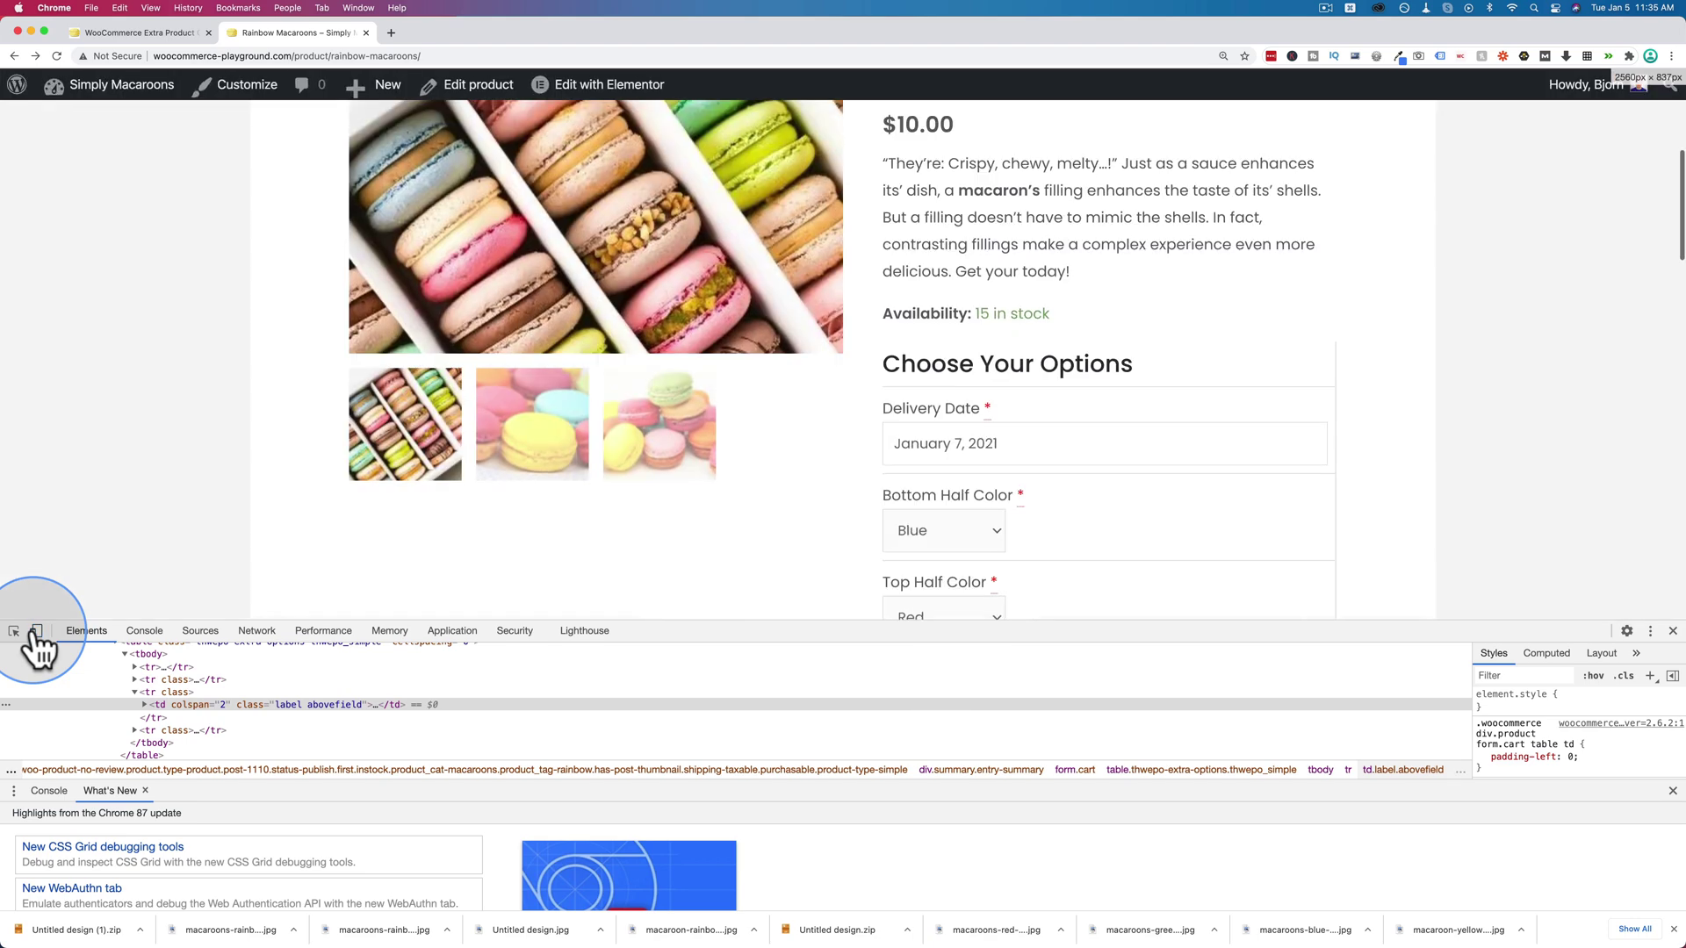
scroll(1086, 468, "down", 2)
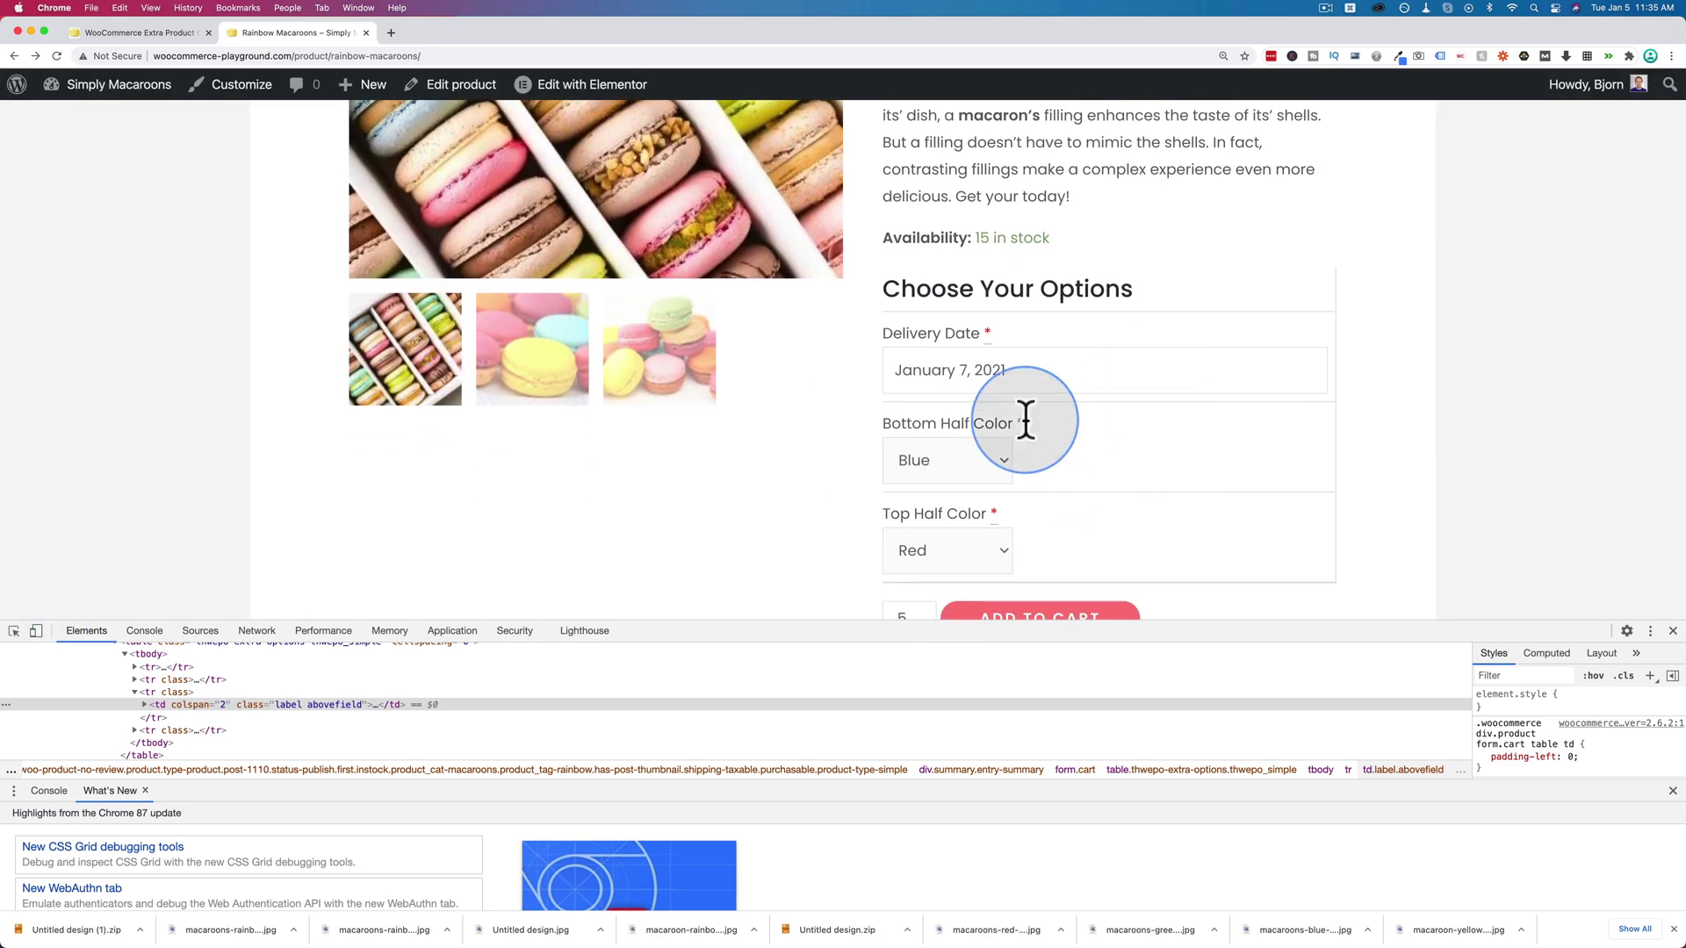
left_click(1673, 792)
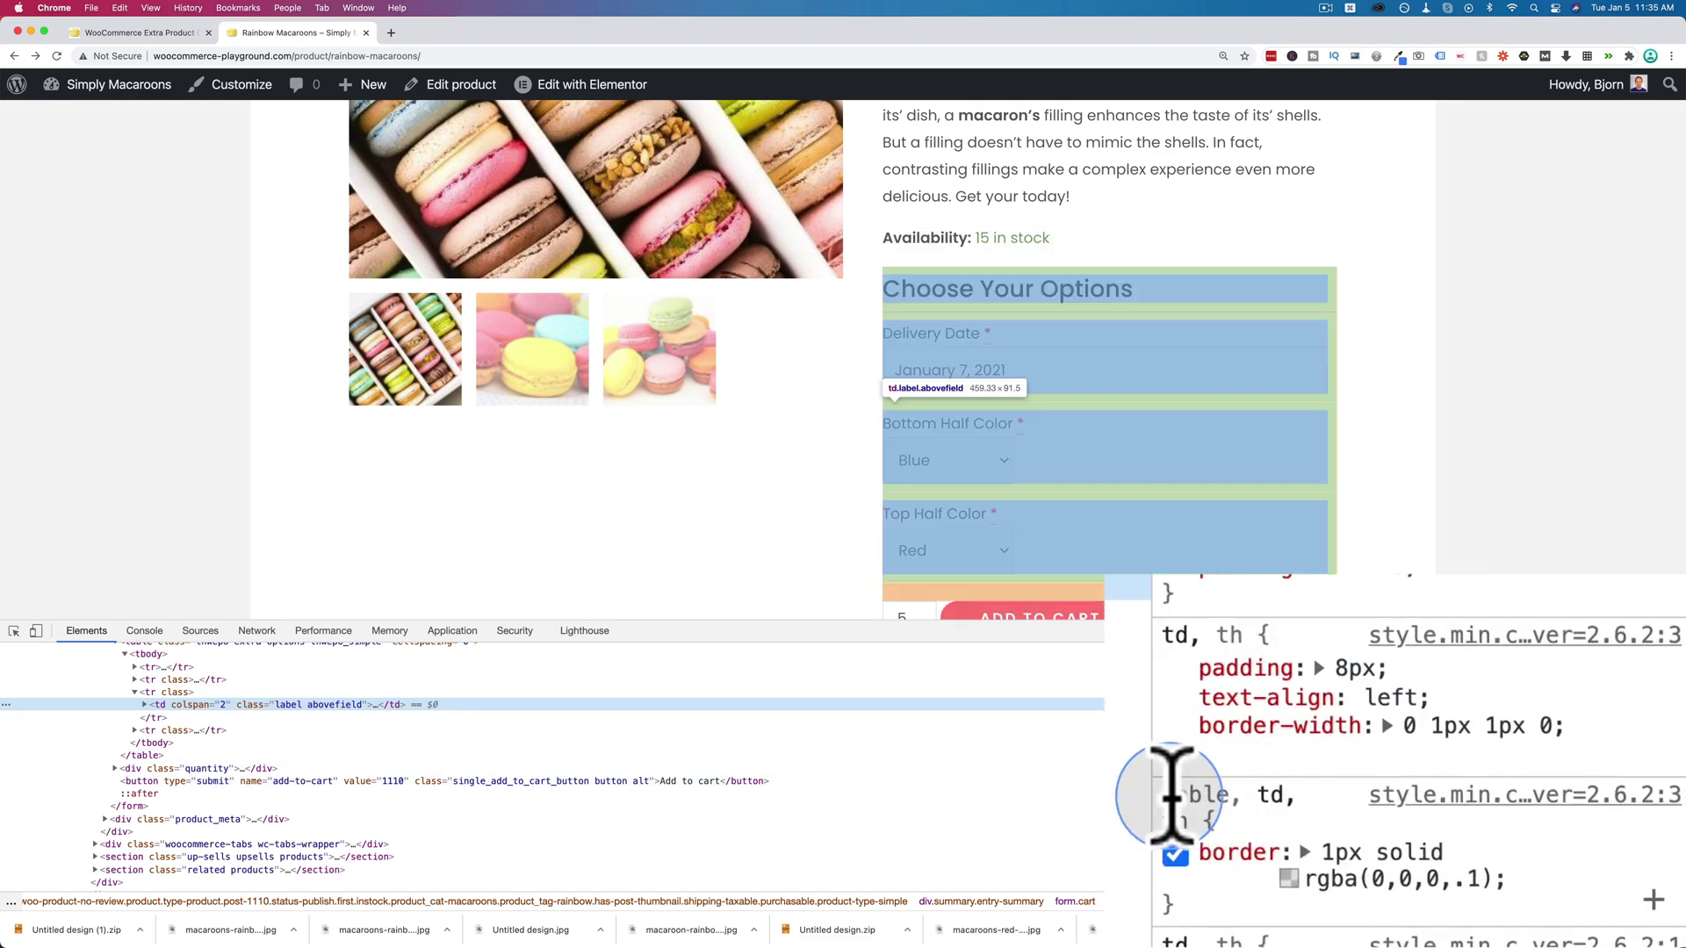
Empty the border value of the table, td, th rule and copy that rule.
left_click(1335, 852)
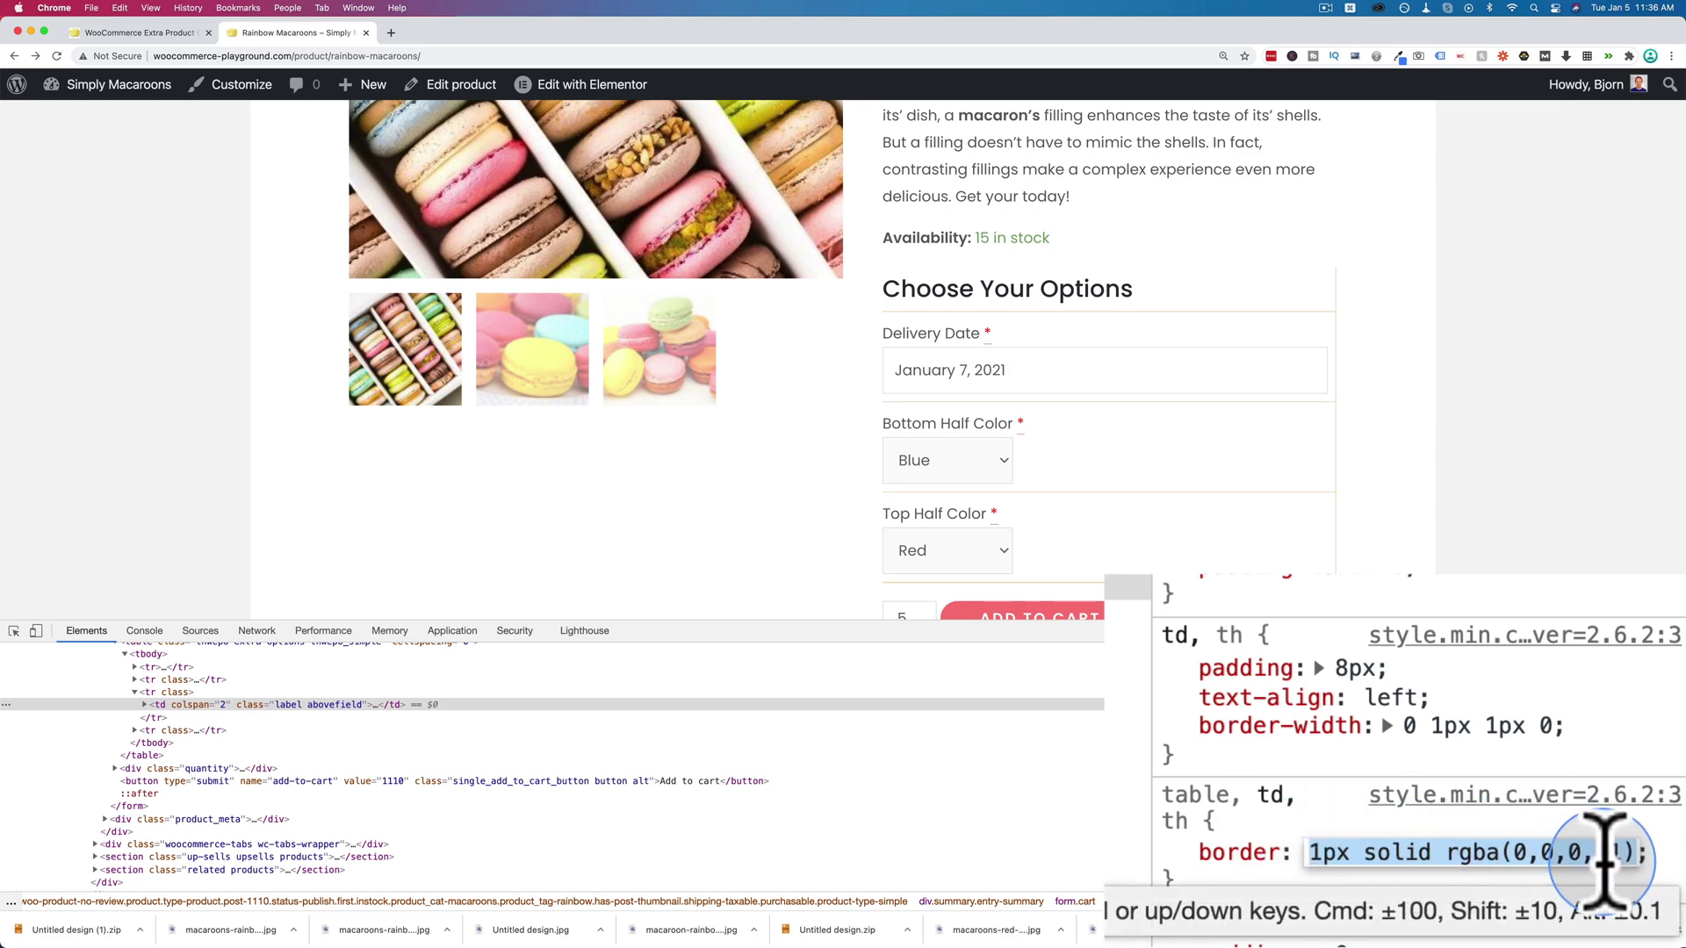
key("BackSpace")
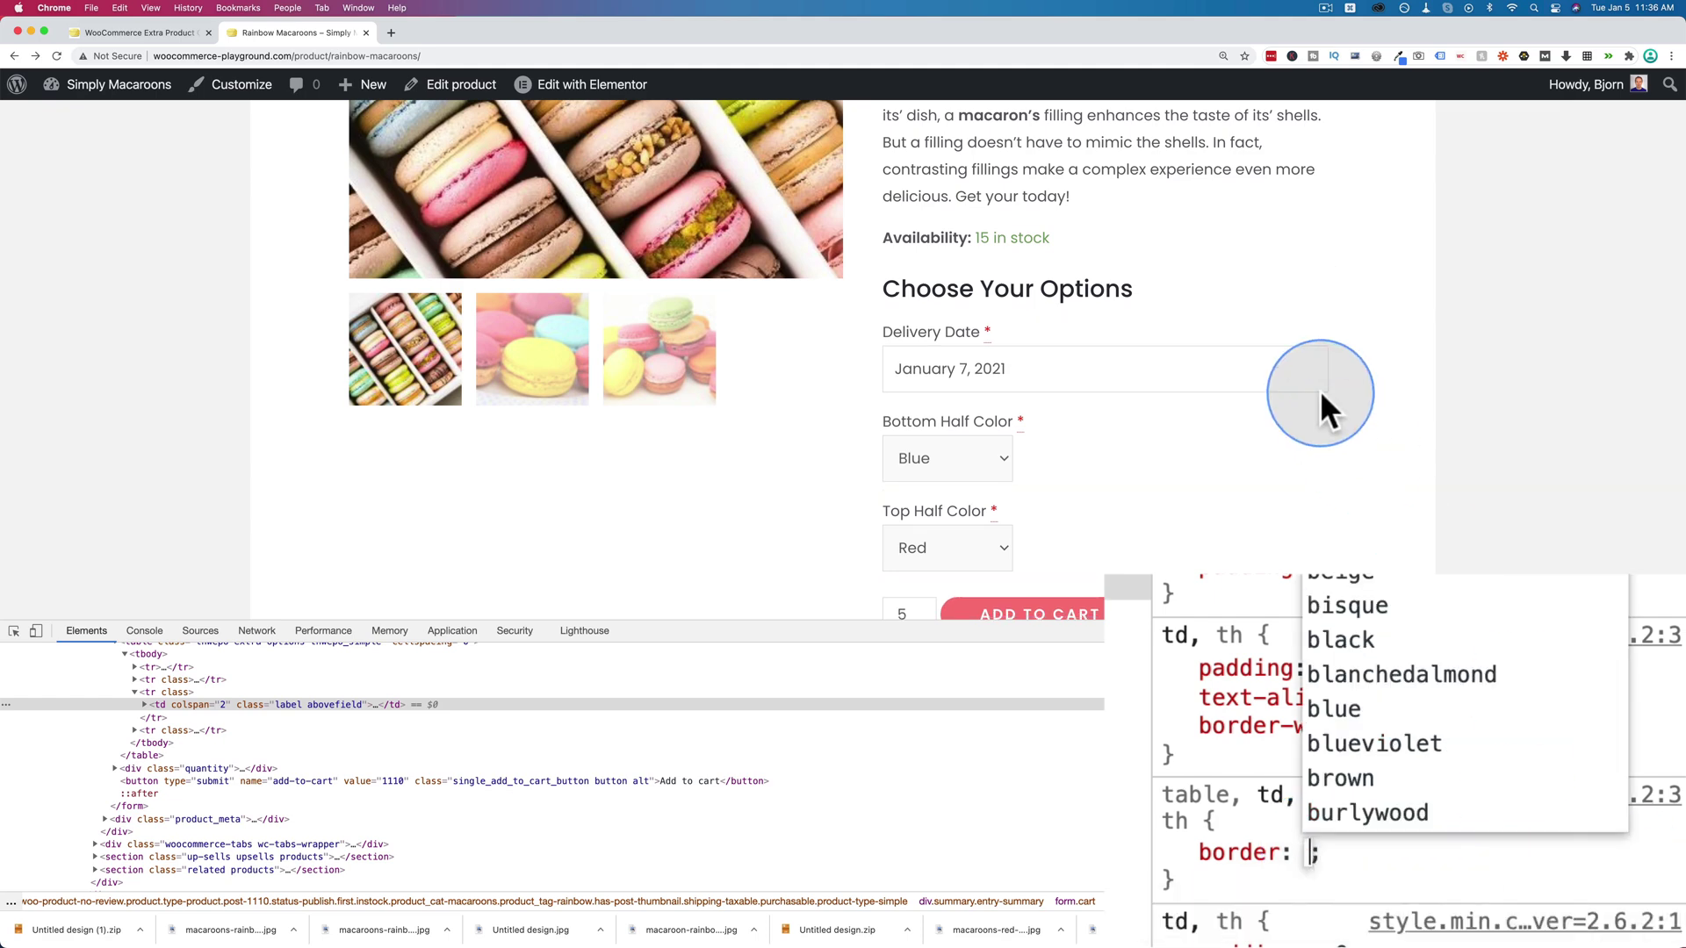
left_click(1175, 798)
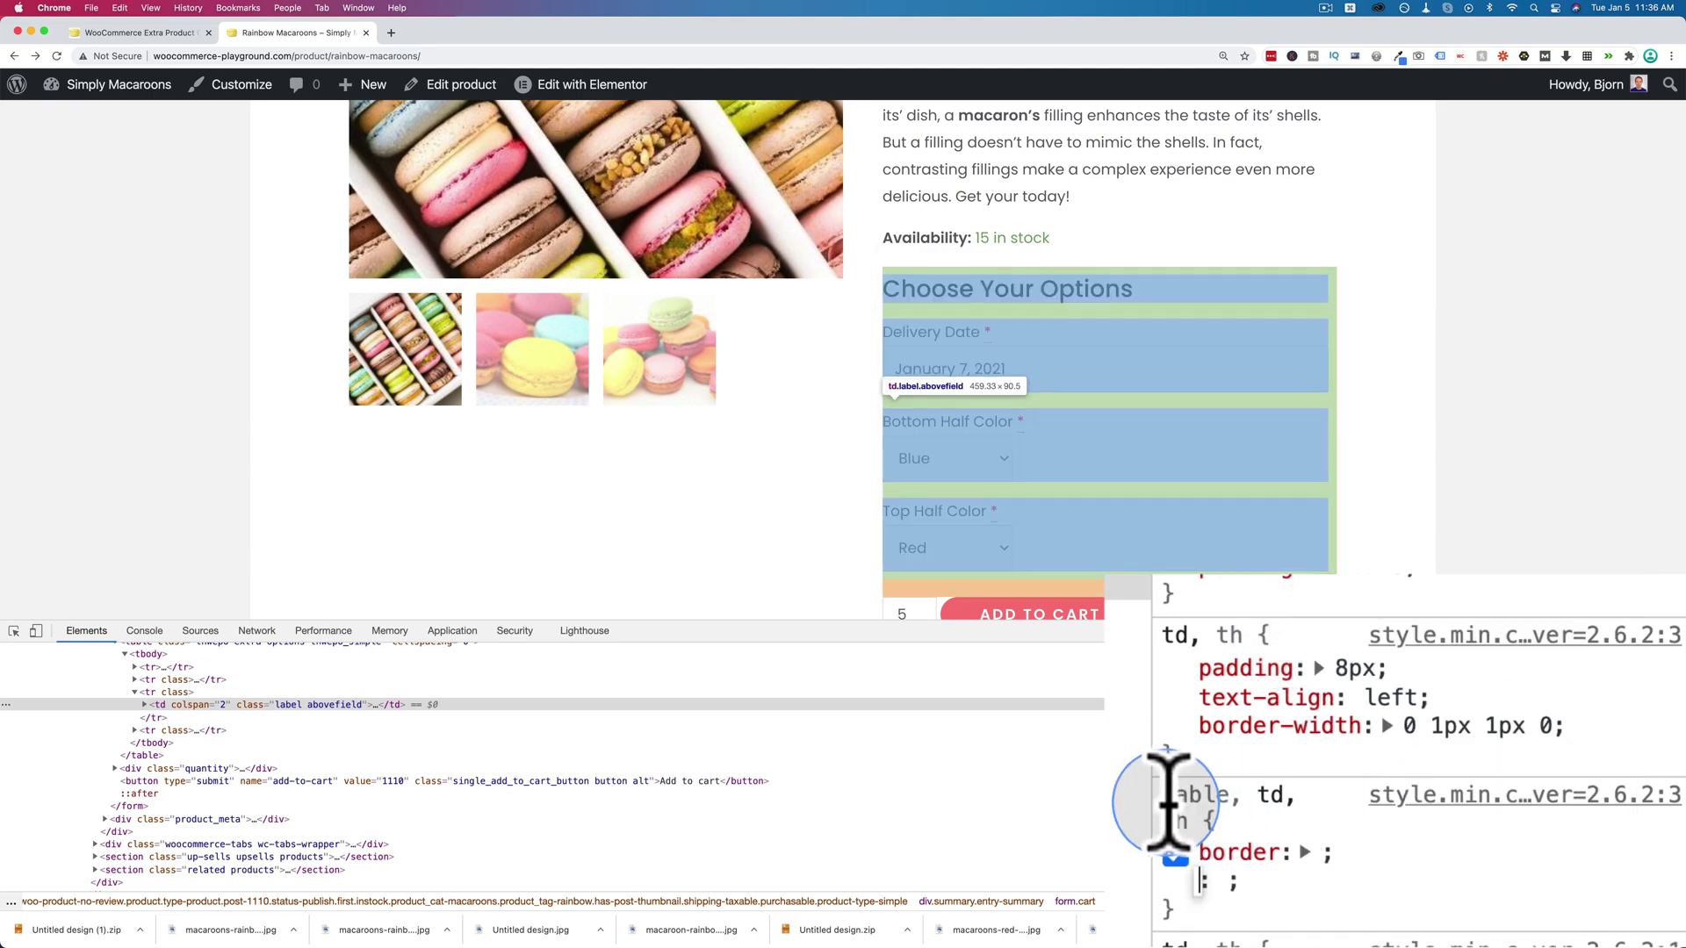
left_click(1168, 802)
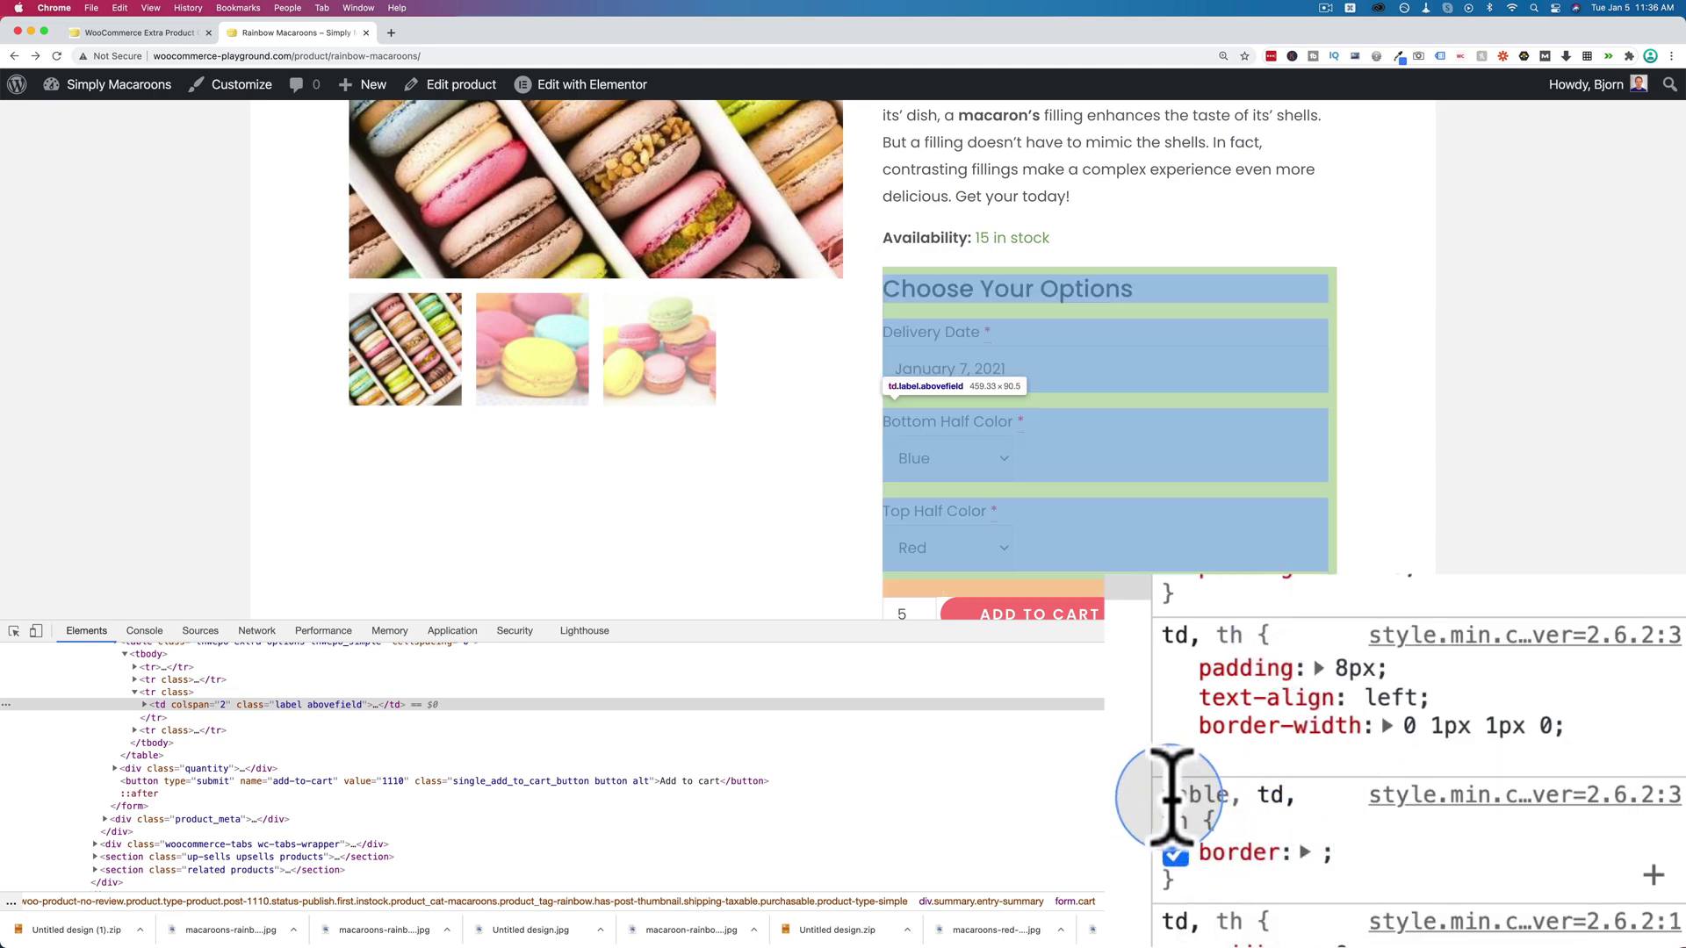
left_click(1173, 795)
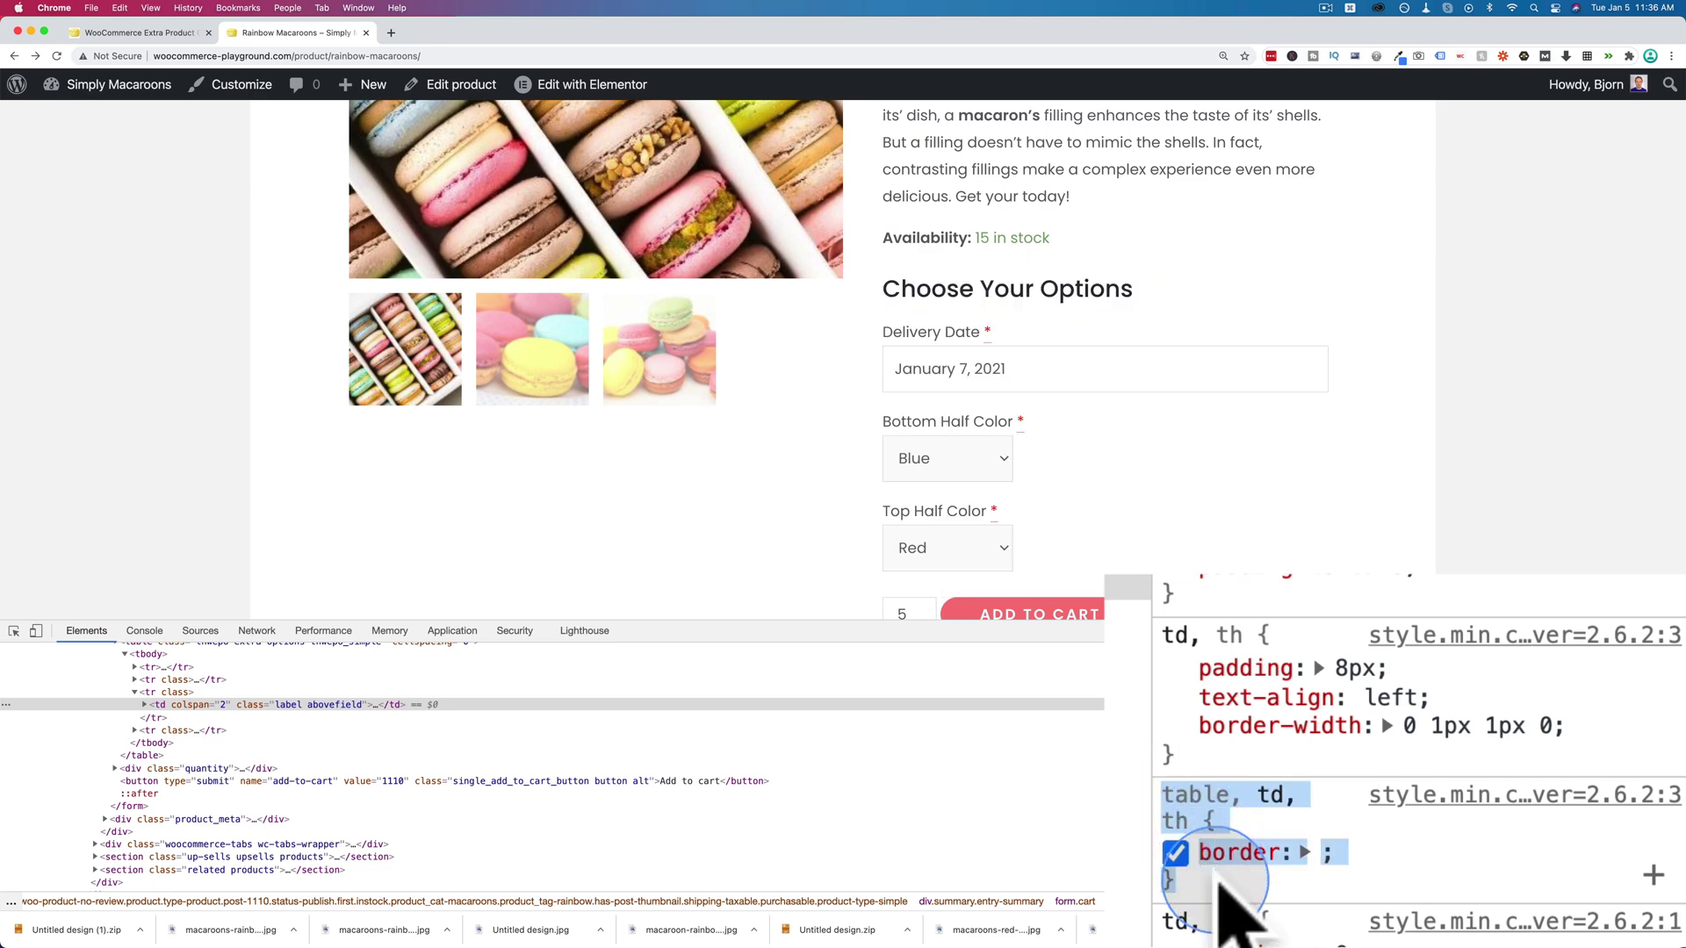
right_click(1209, 804)
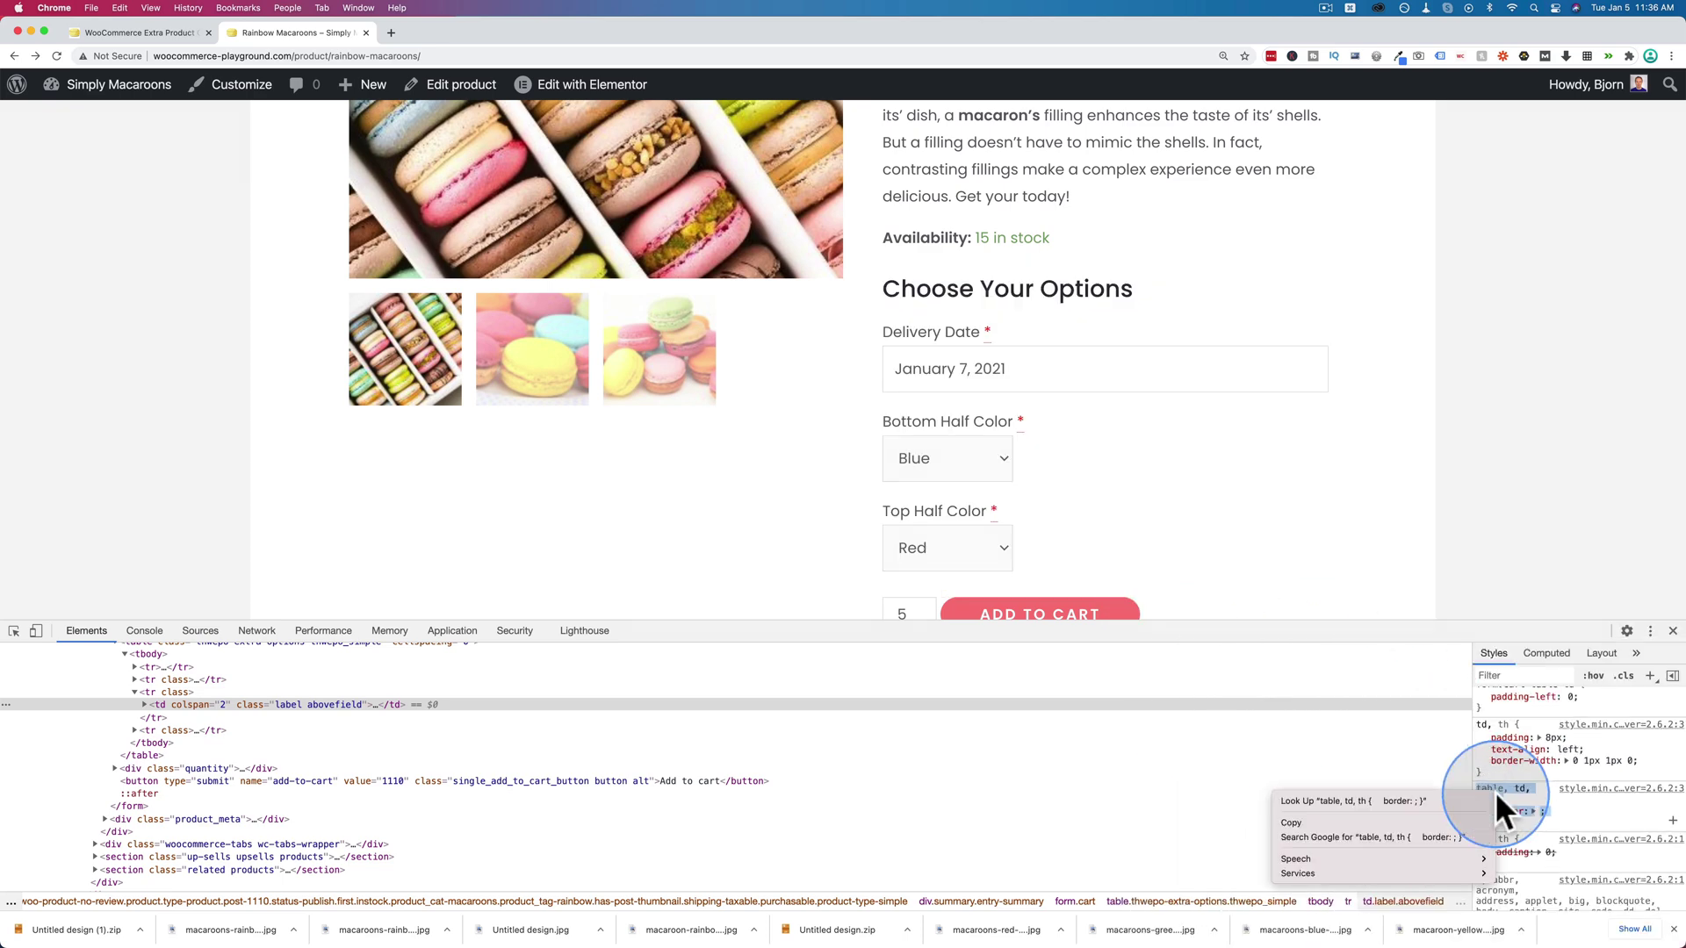
left_click(1448, 819)
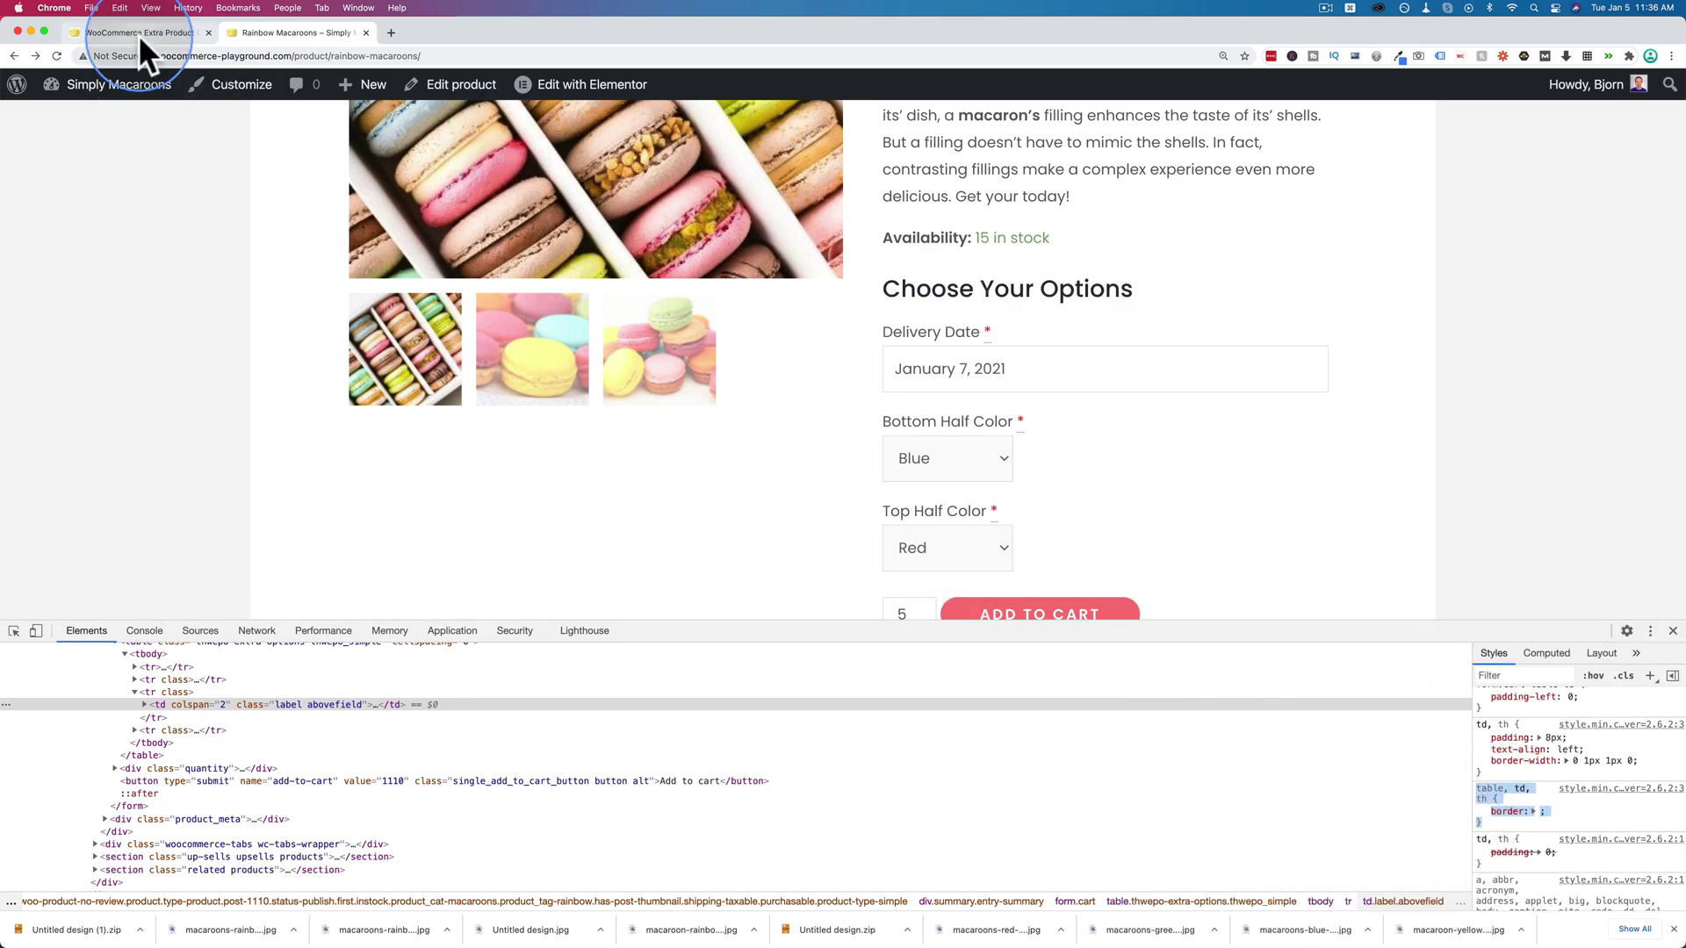
Close DevTools and reload the Rainbow Macaroons product page, confirming the resubmission.
left_click(1673, 630)
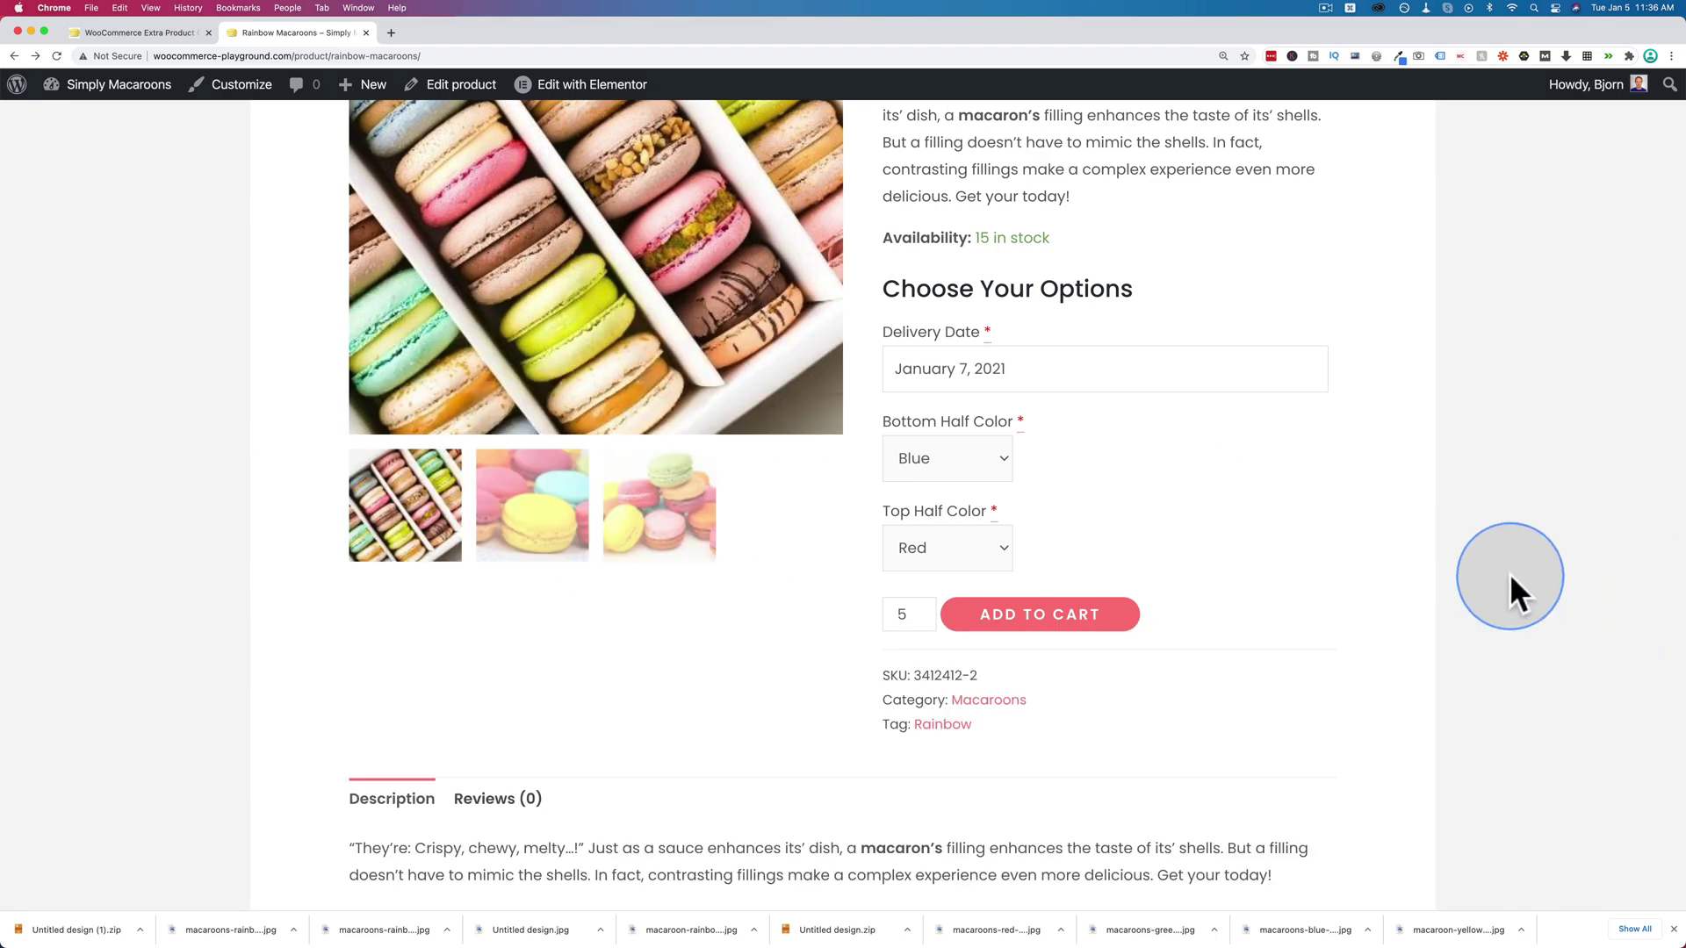
key("super+r")
left_click(956, 151)
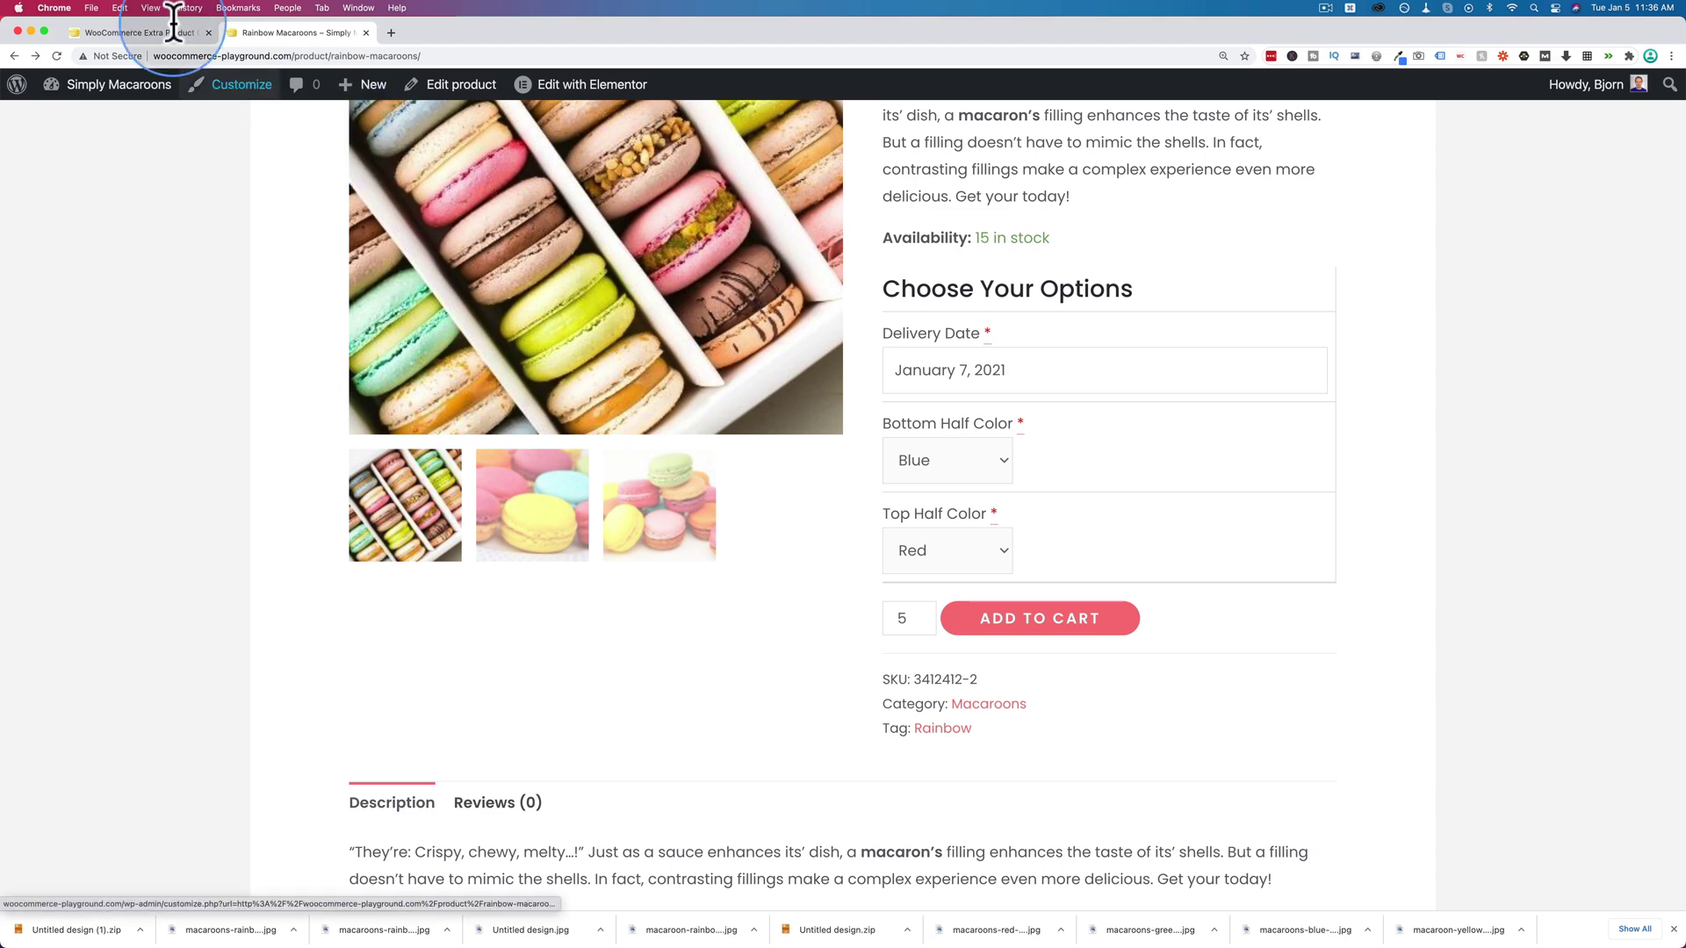
Paste the table, td, th rule into the Customizer's Additional CSS and set its border to none.
left_click(127, 34)
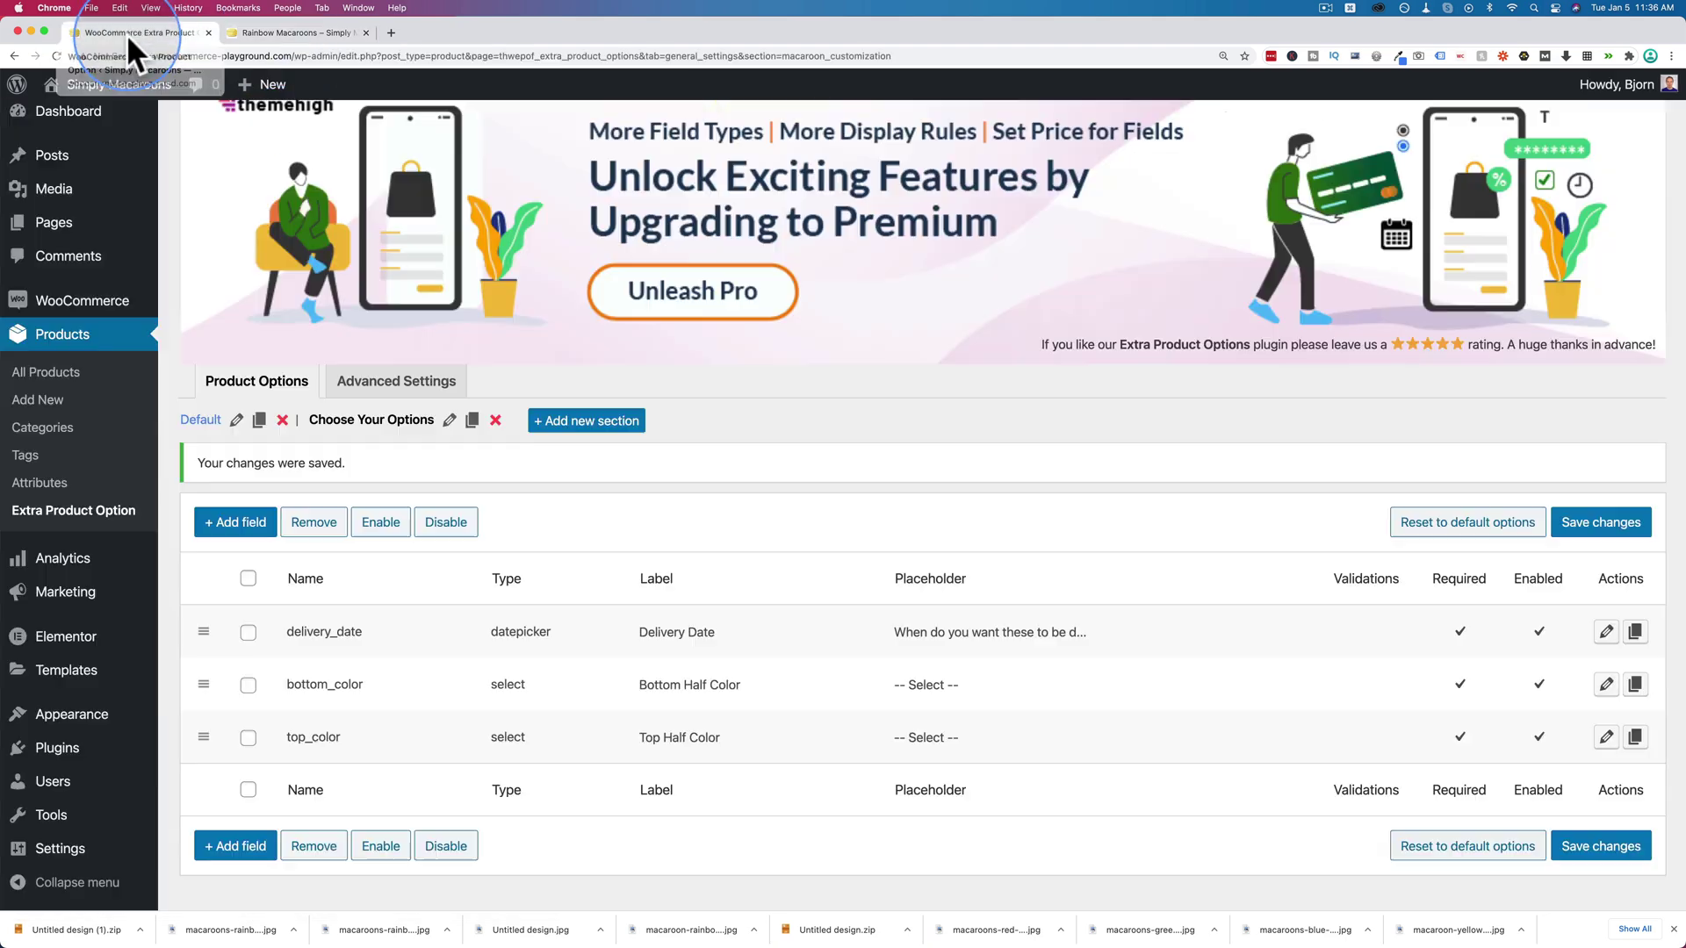
mouse_move(99, 718)
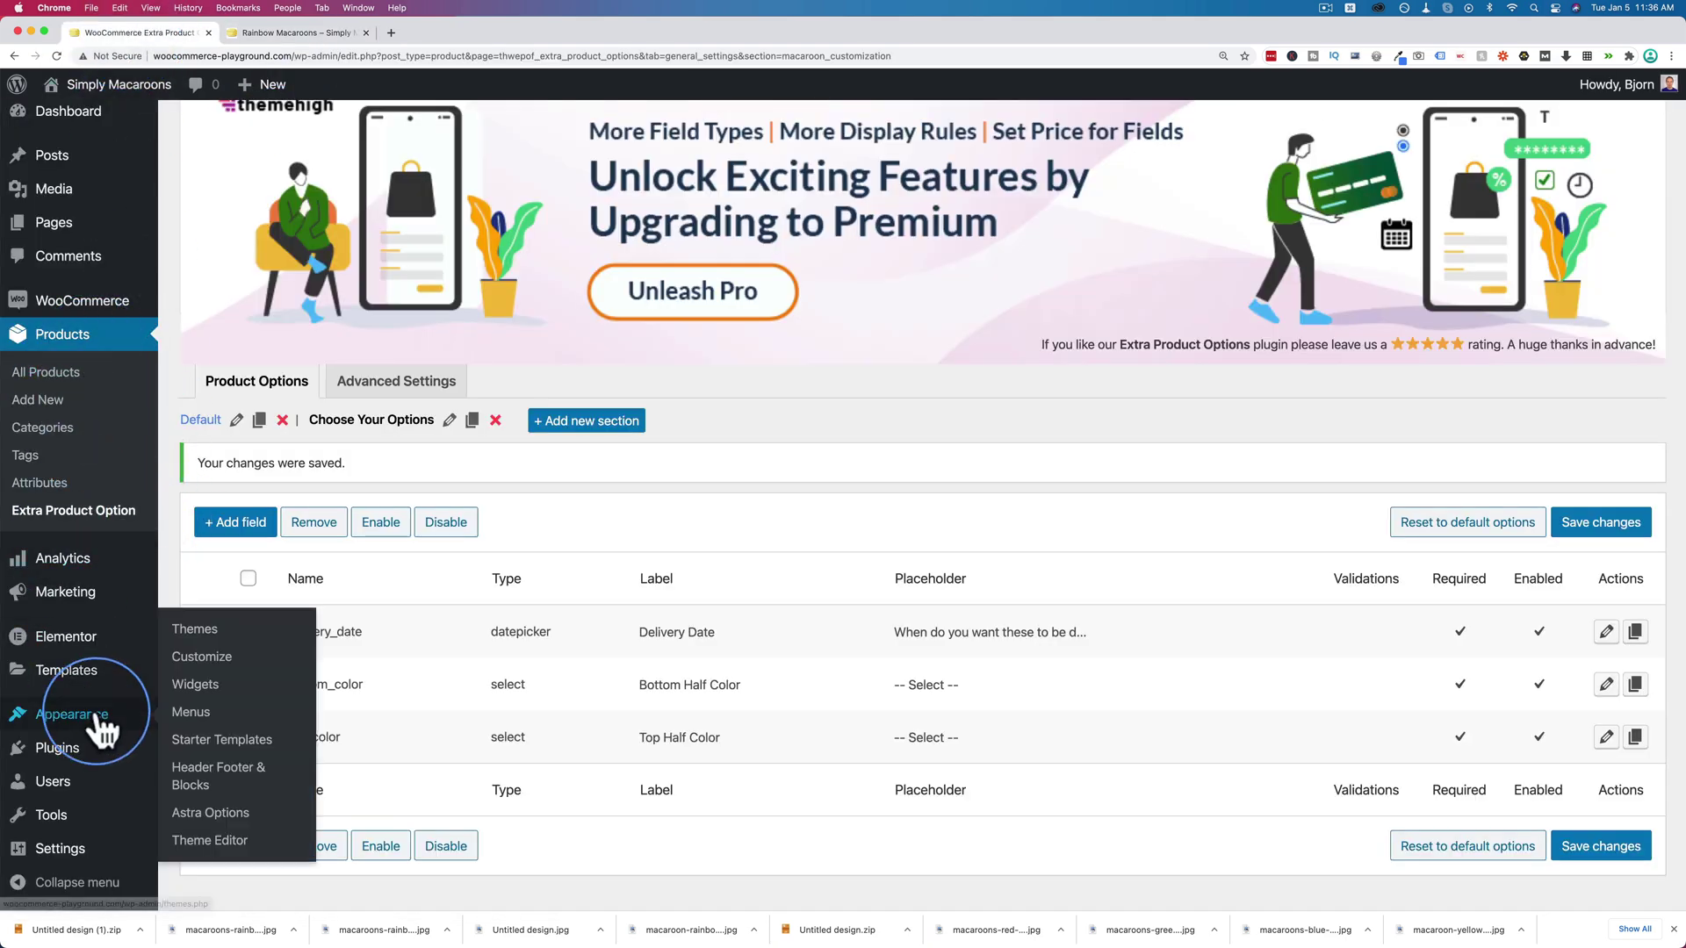
left_click(220, 663)
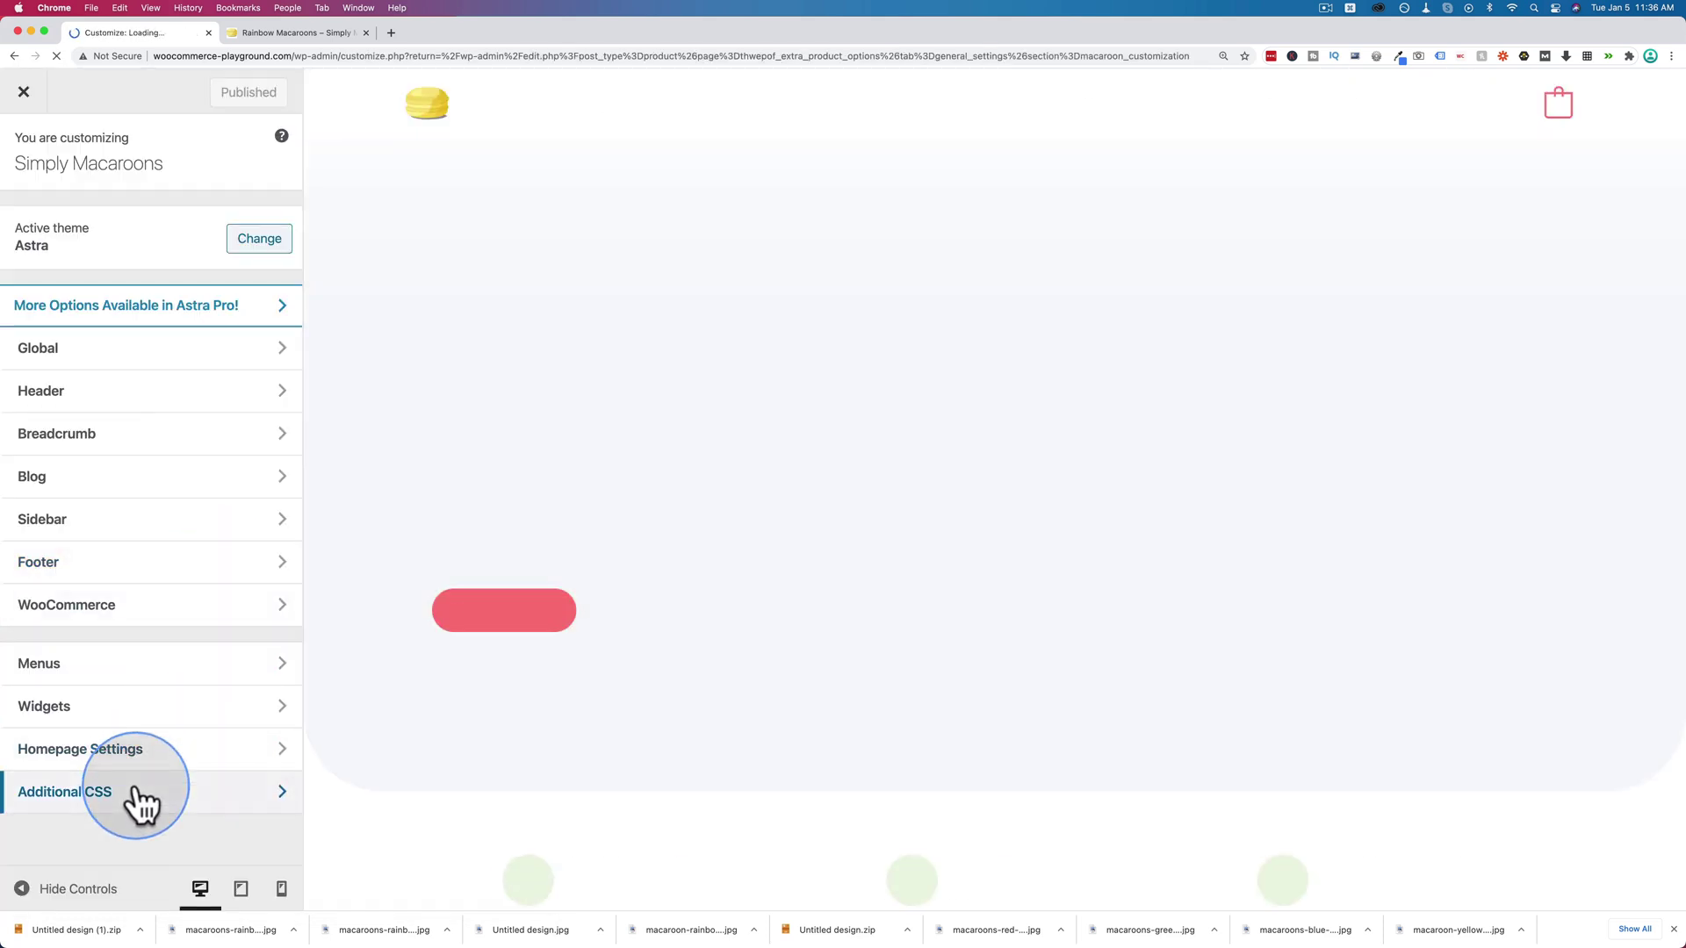
left_click(140, 804)
left_click(44, 587)
key("super+v")
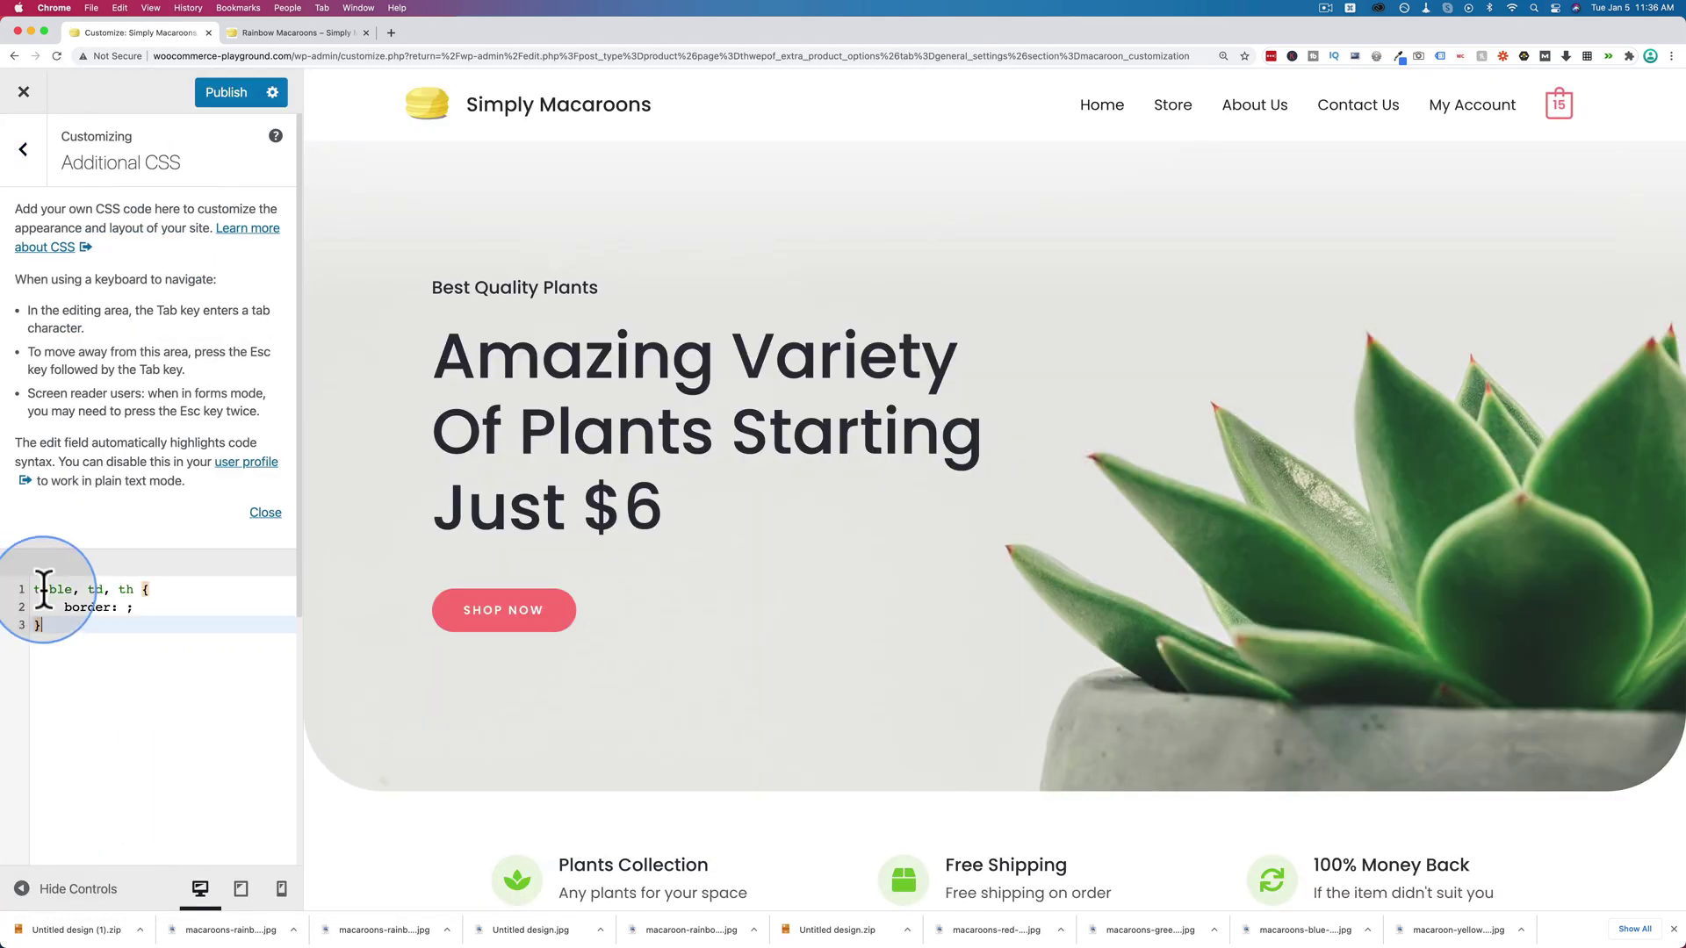
left_click(120, 608)
type("none")
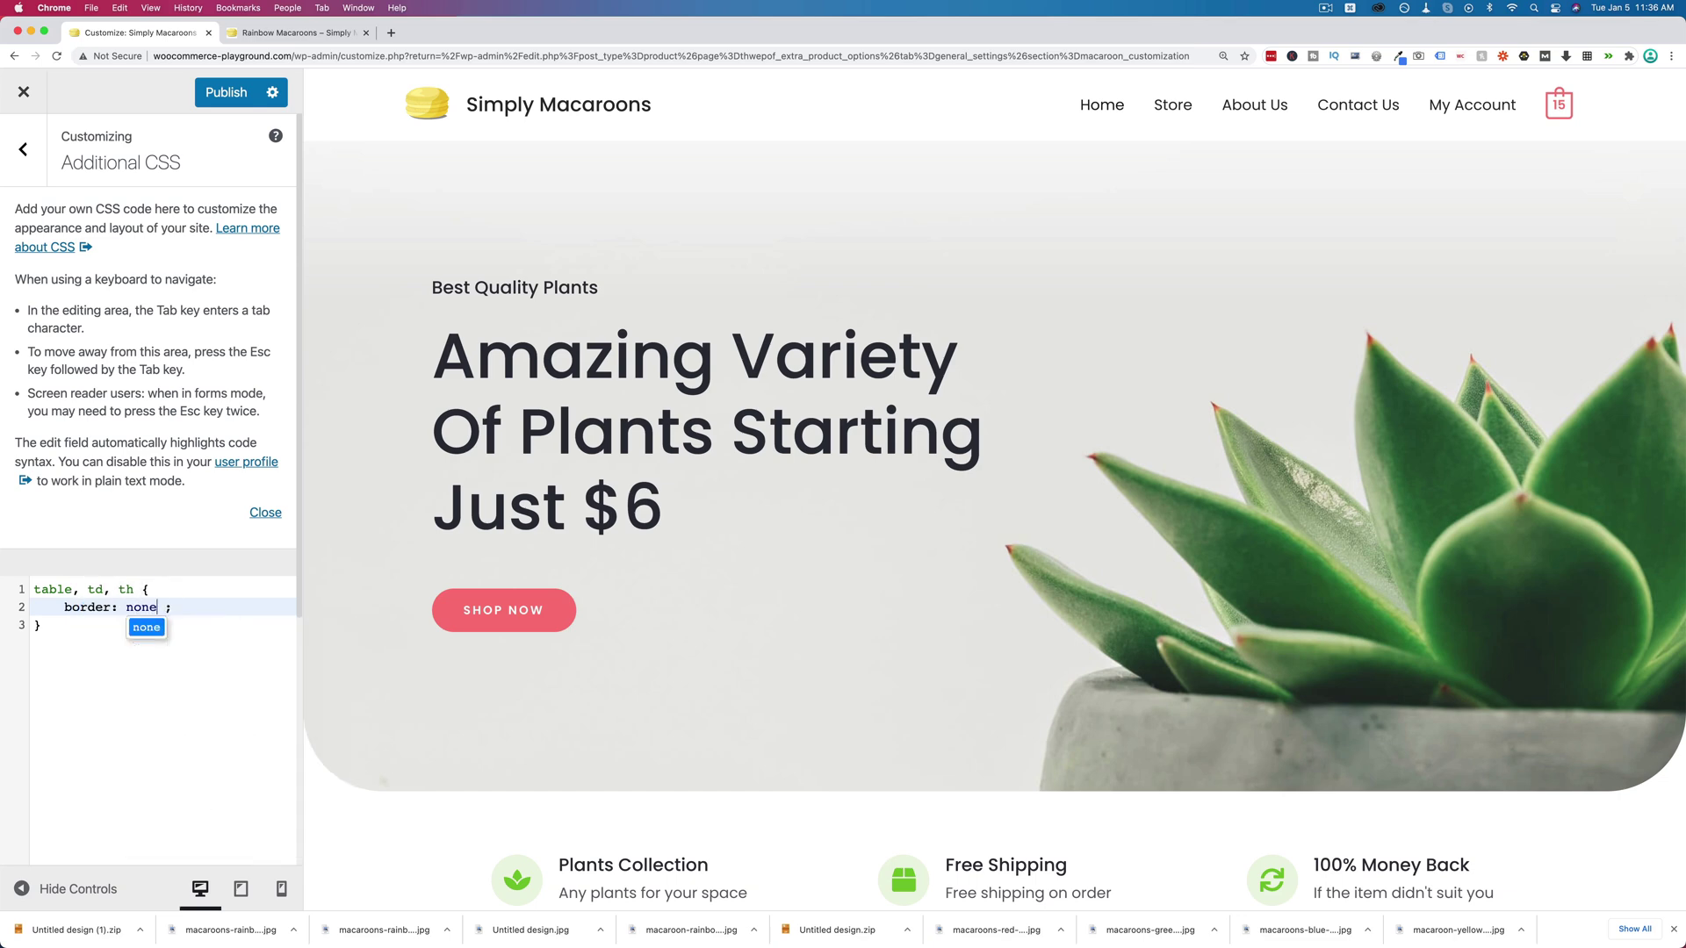
key("ctrl+z")
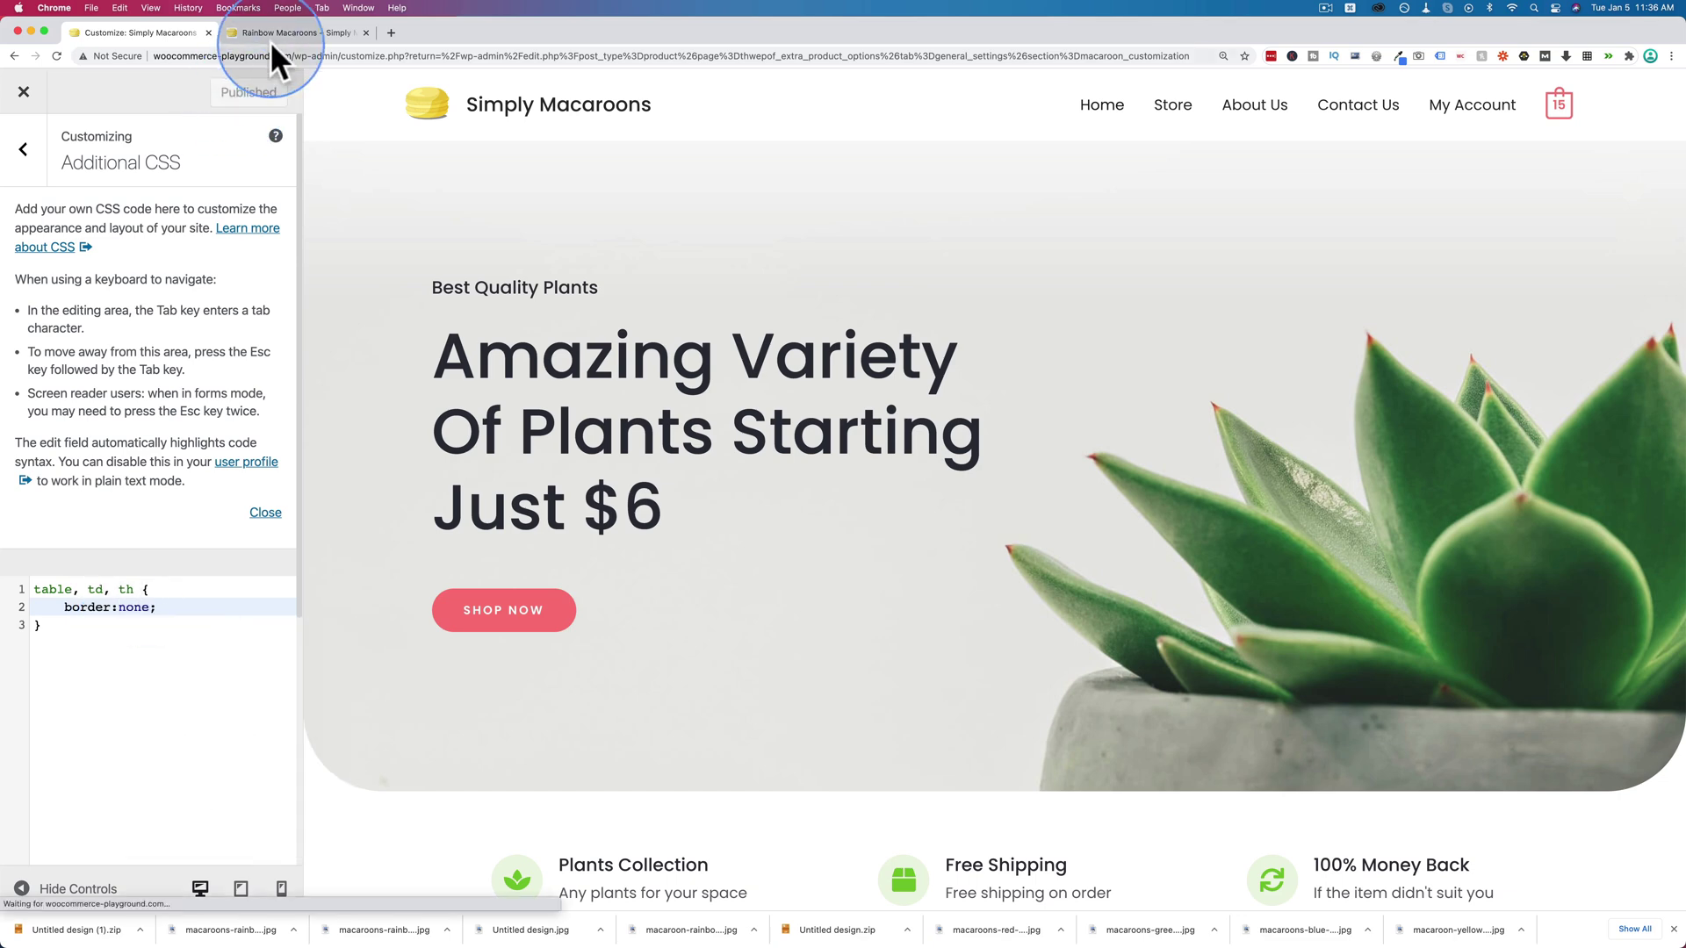
Reload the Rainbow Macaroons product page to apply the new Additional CSS.
left_click(280, 33)
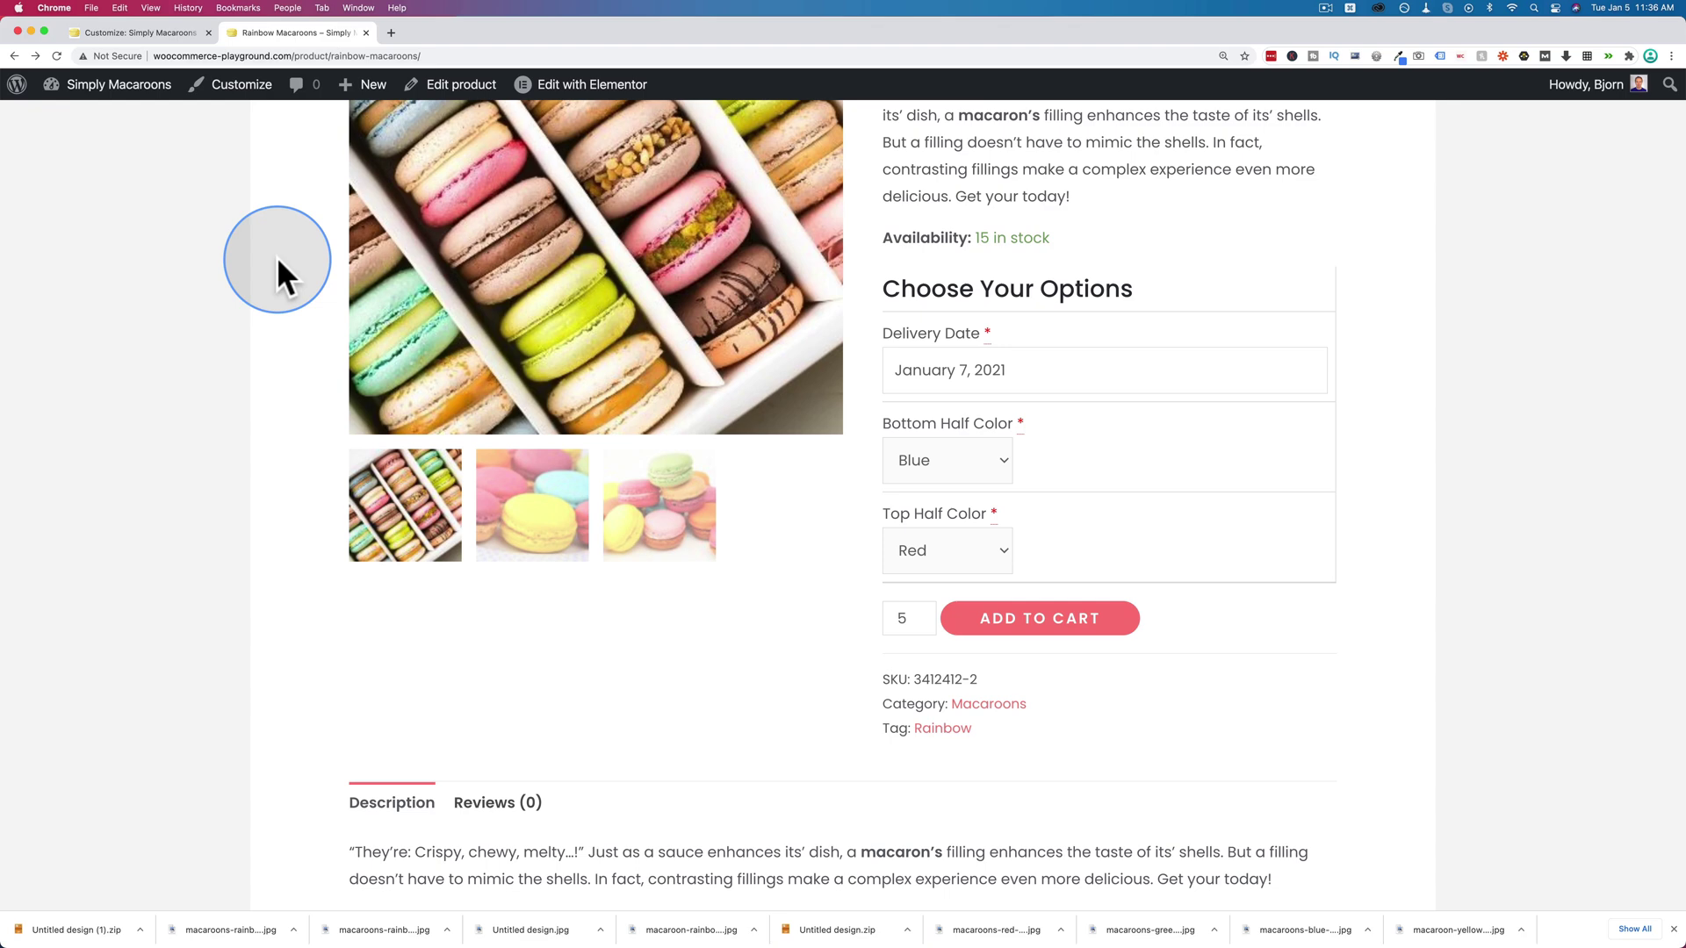
key("super+r")
left_click(937, 165)
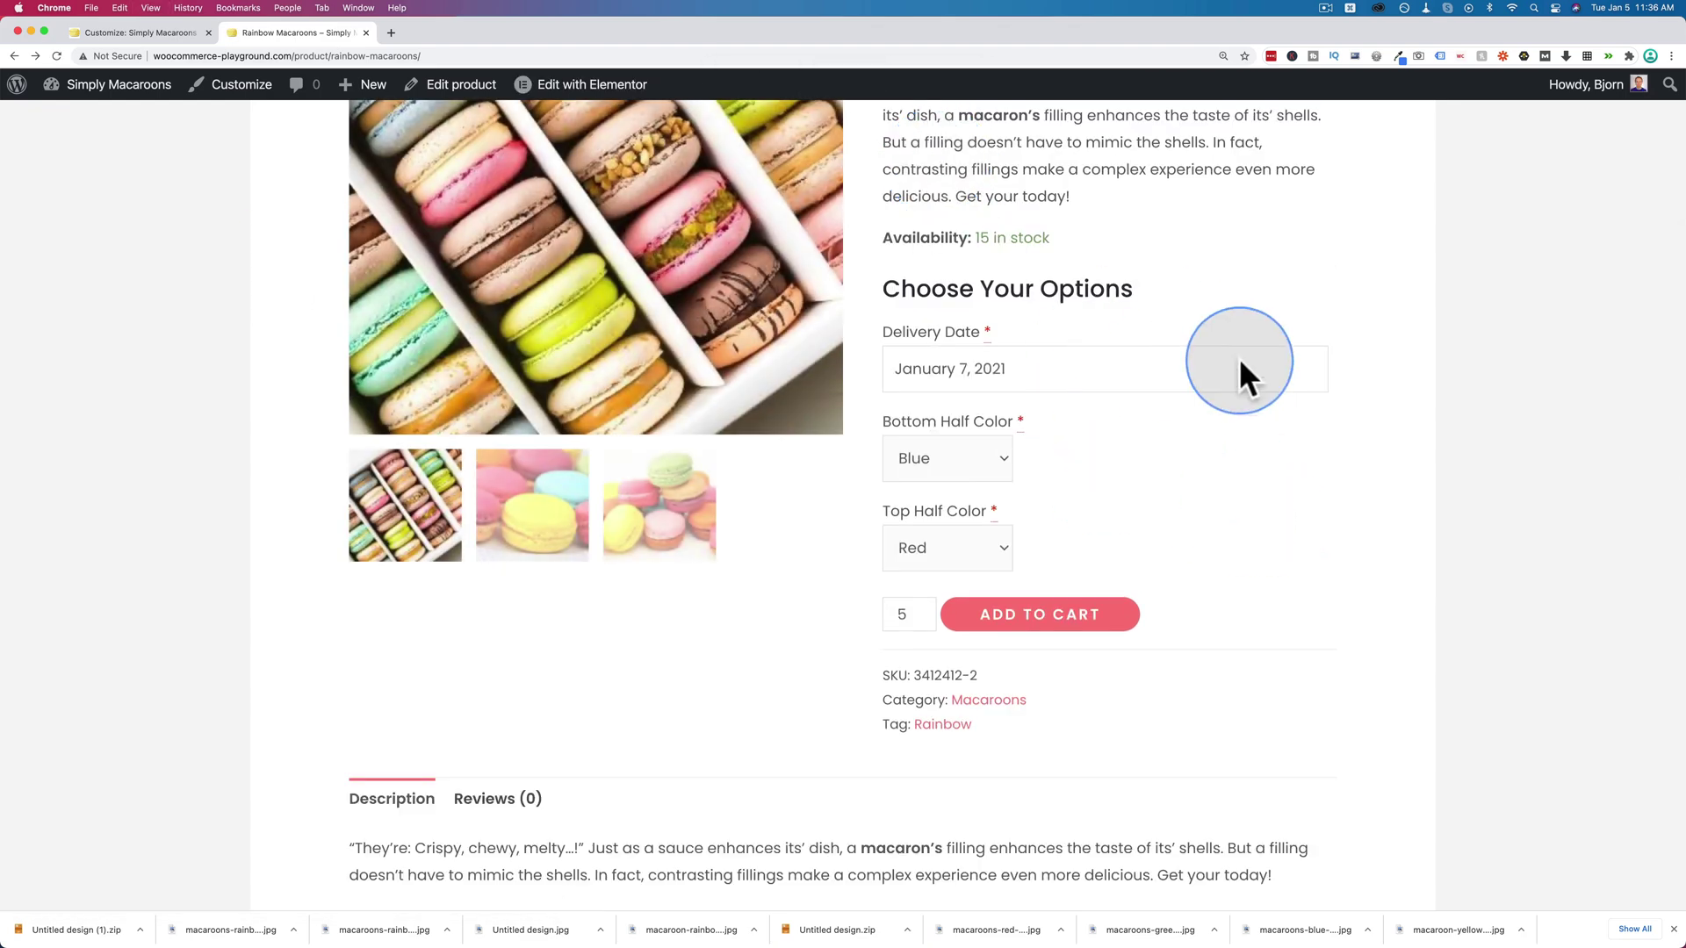
Review the table, td, th border rule in the Additional CSS editor, then return to the product page.
left_click(166, 35)
left_click(88, 621)
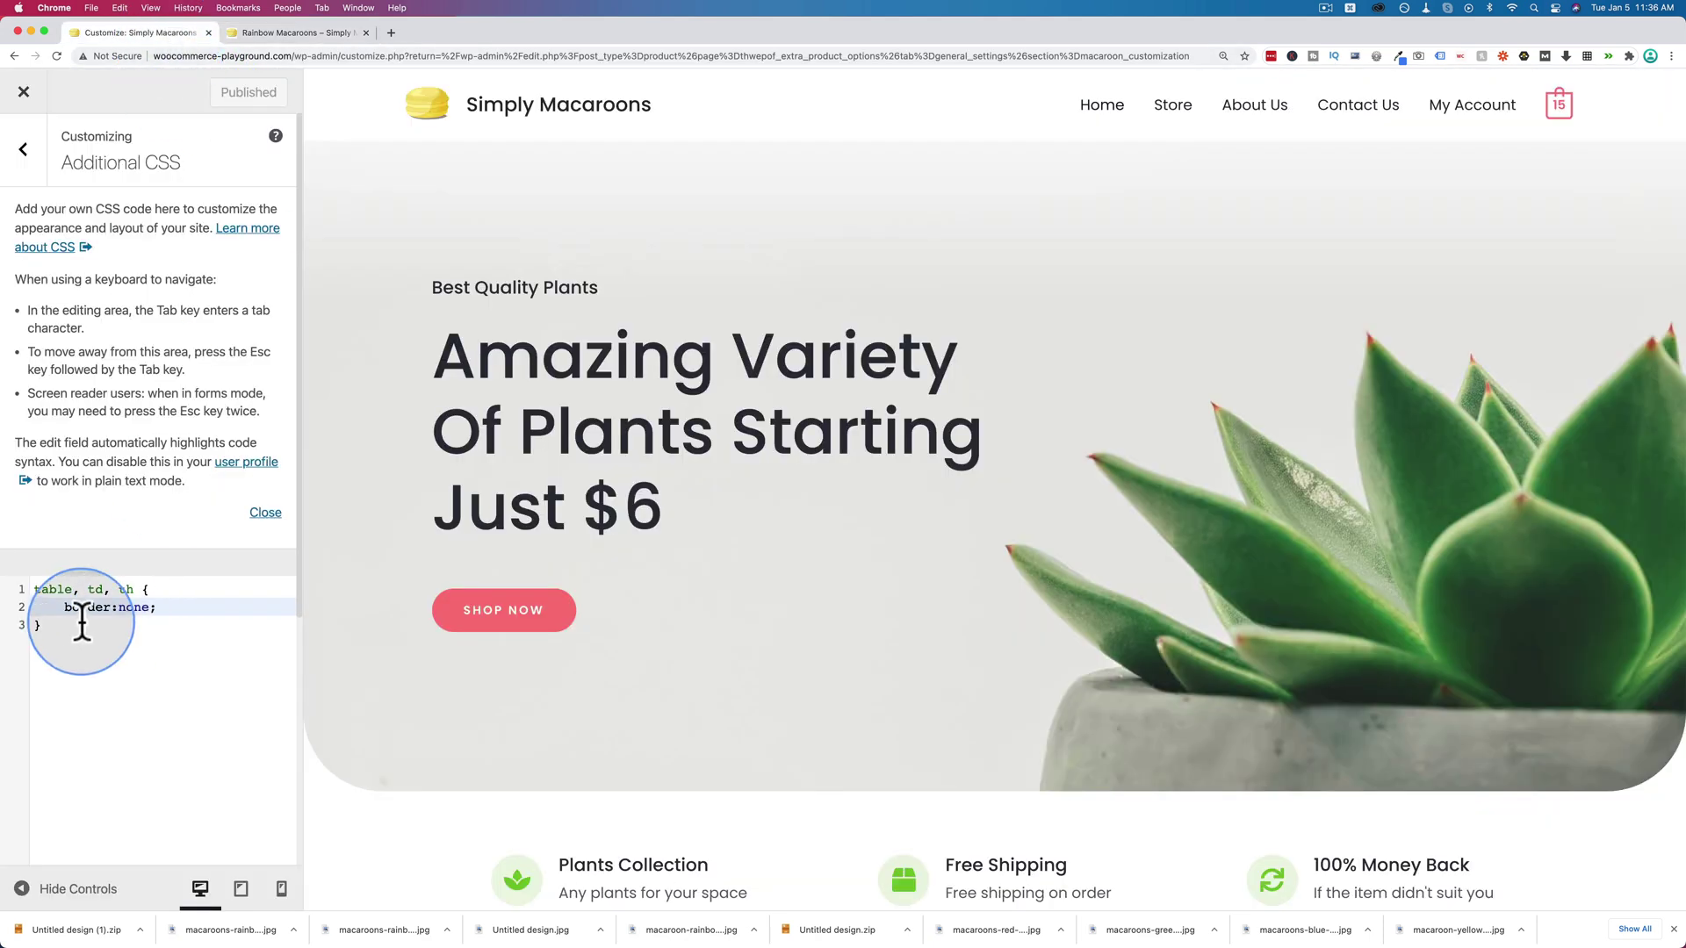
left_click_drag(85, 627, 34, 588)
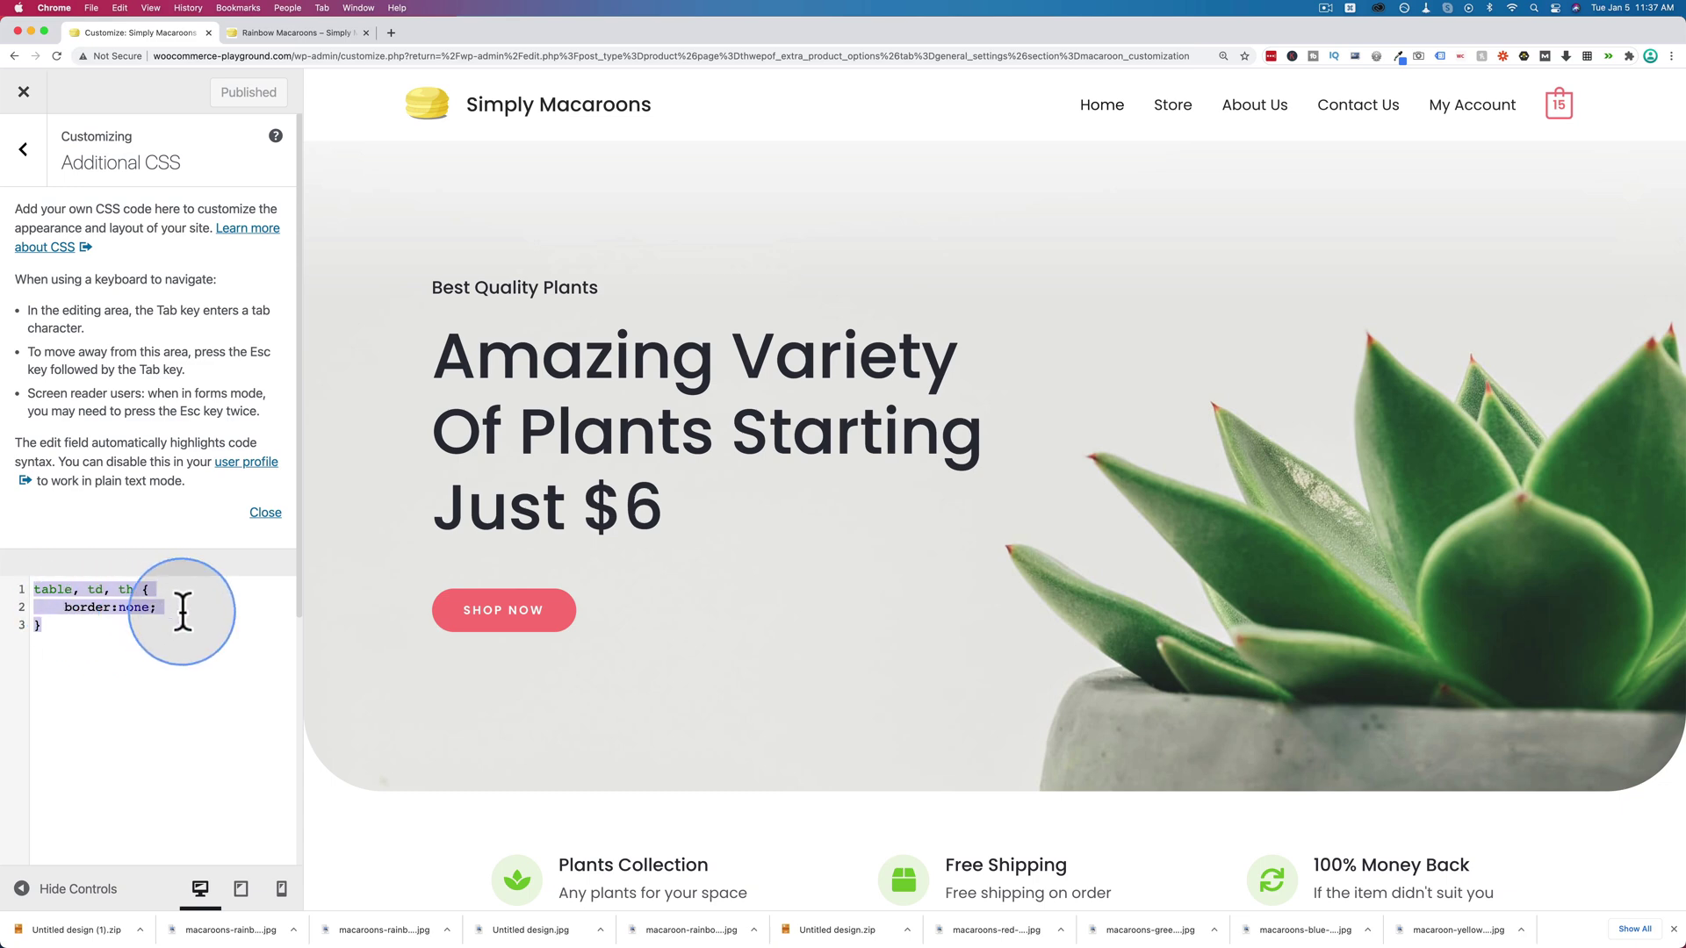
left_click(117, 627)
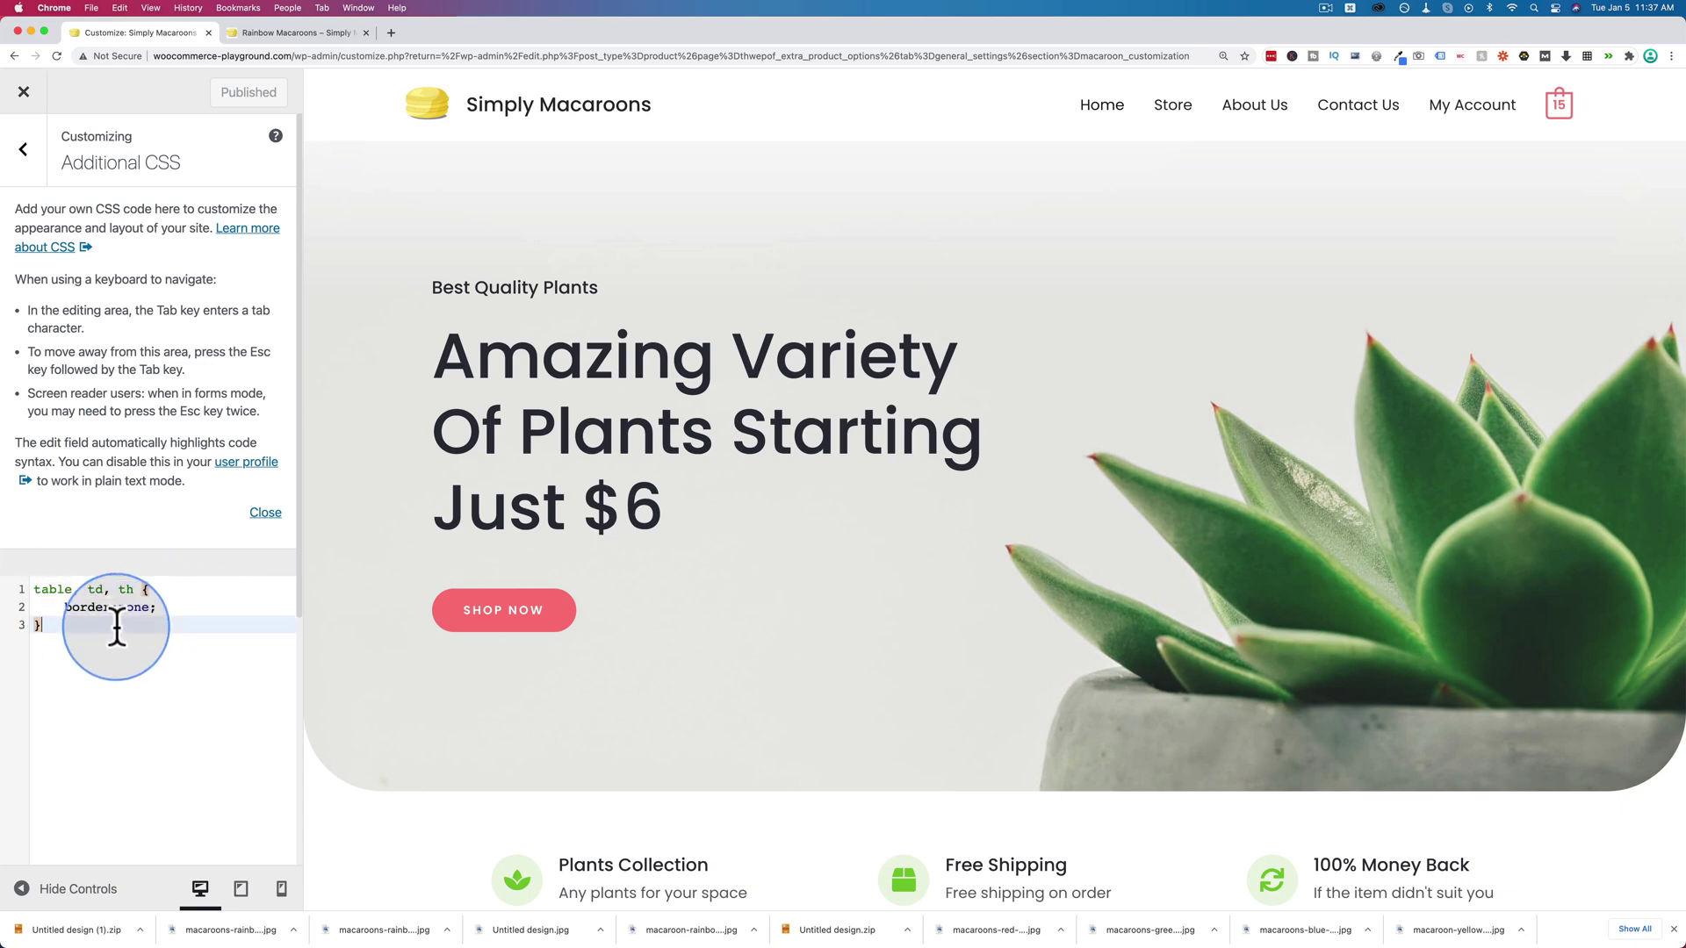
left_click(37, 588)
left_click_drag(37, 589, 165, 625)
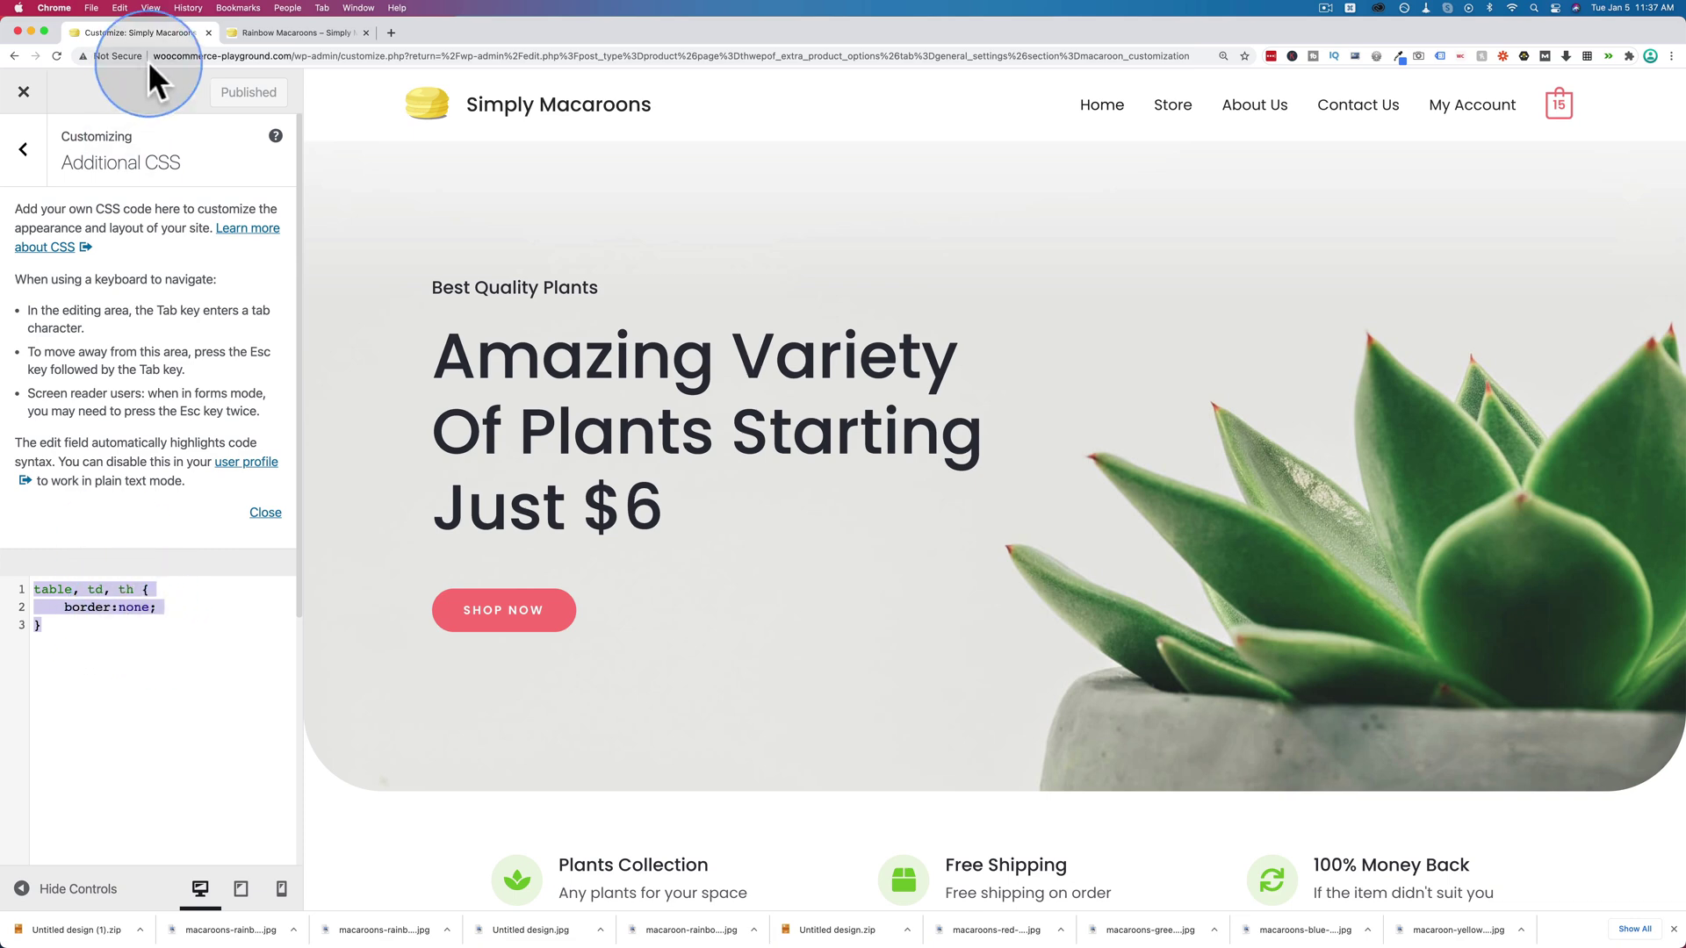
left_click(271, 32)
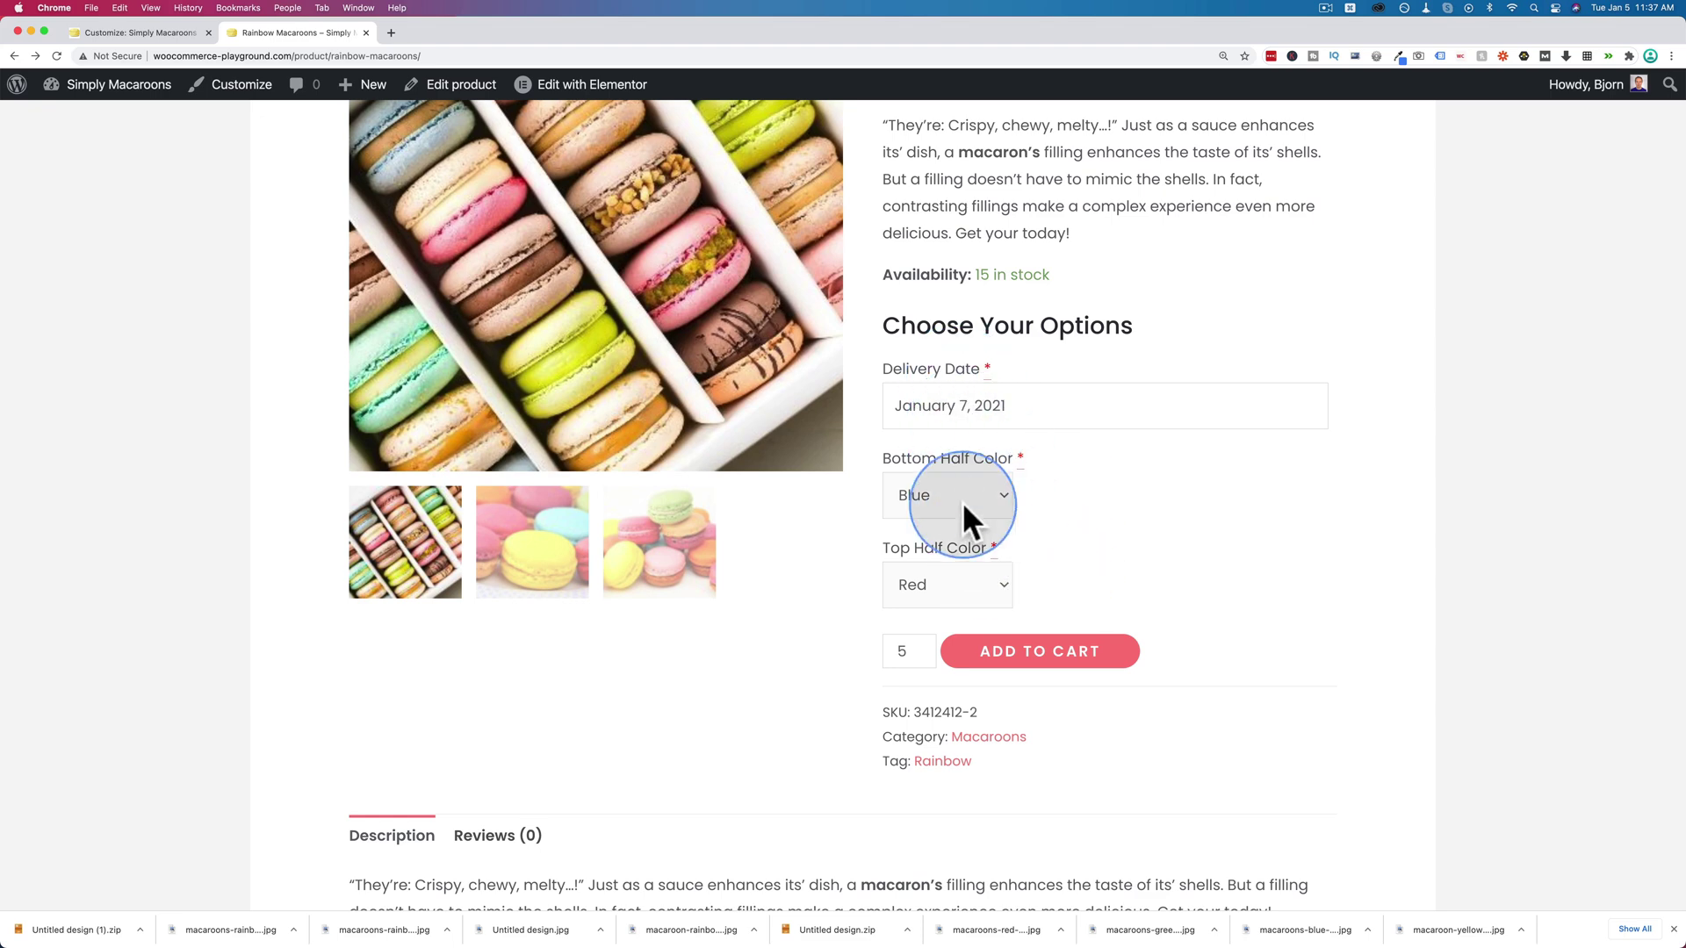
Close the Customizer and check bottom_color's Display Styles settings, closing its dialog without changes.
left_click(141, 32)
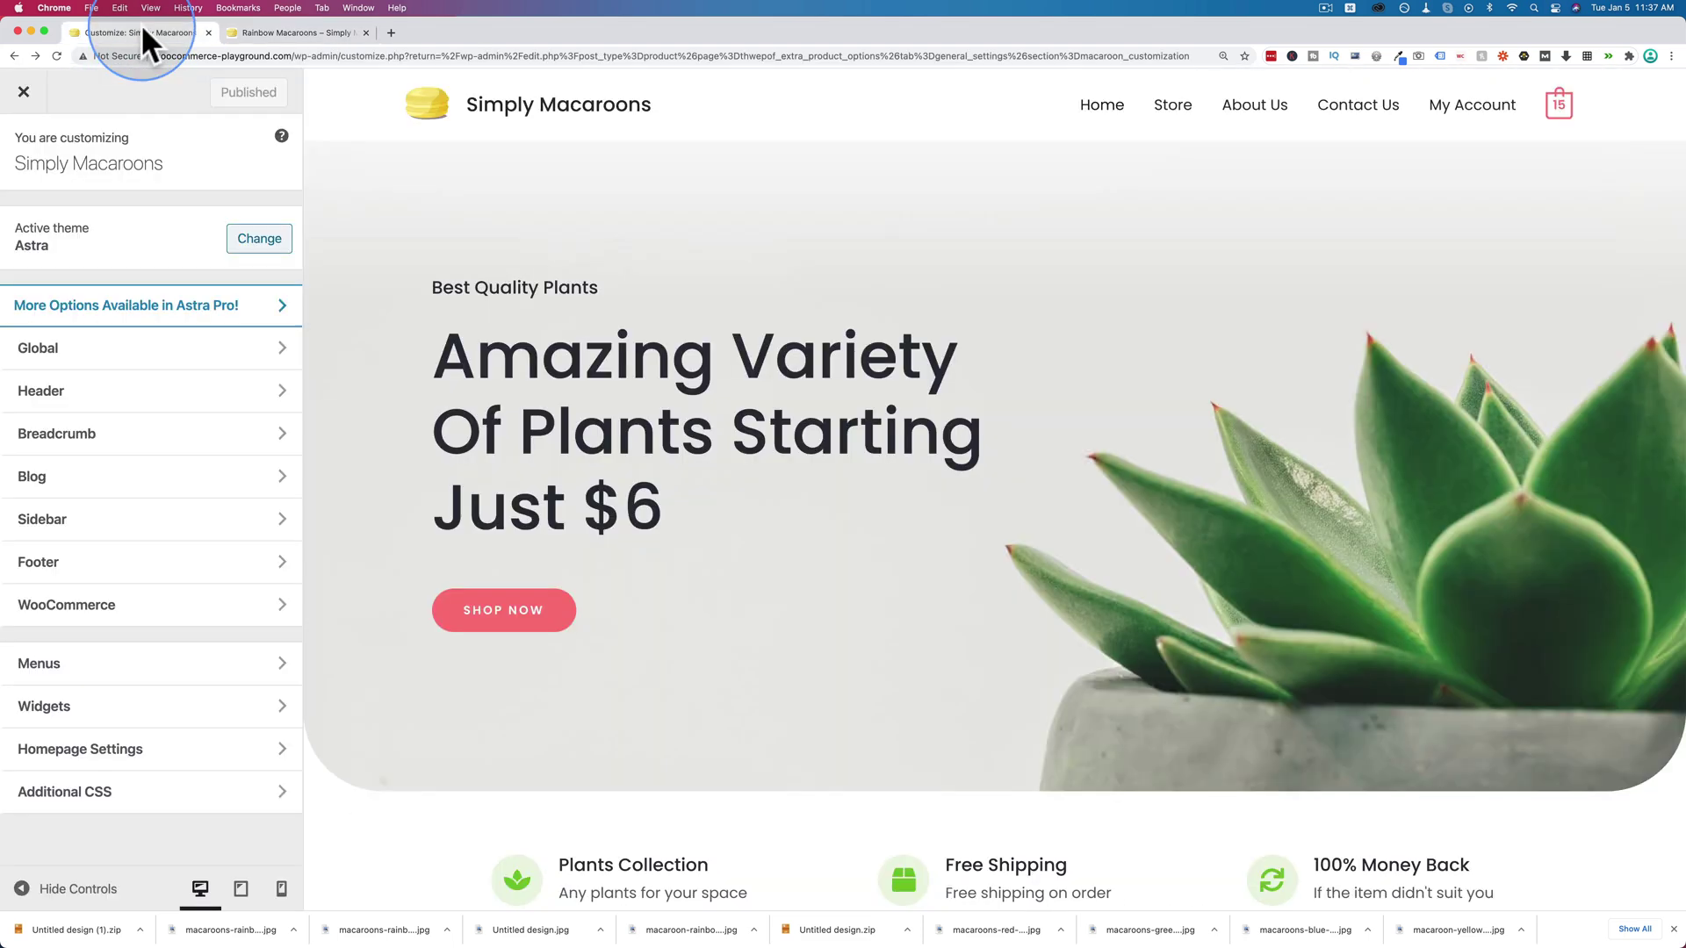
left_click(25, 93)
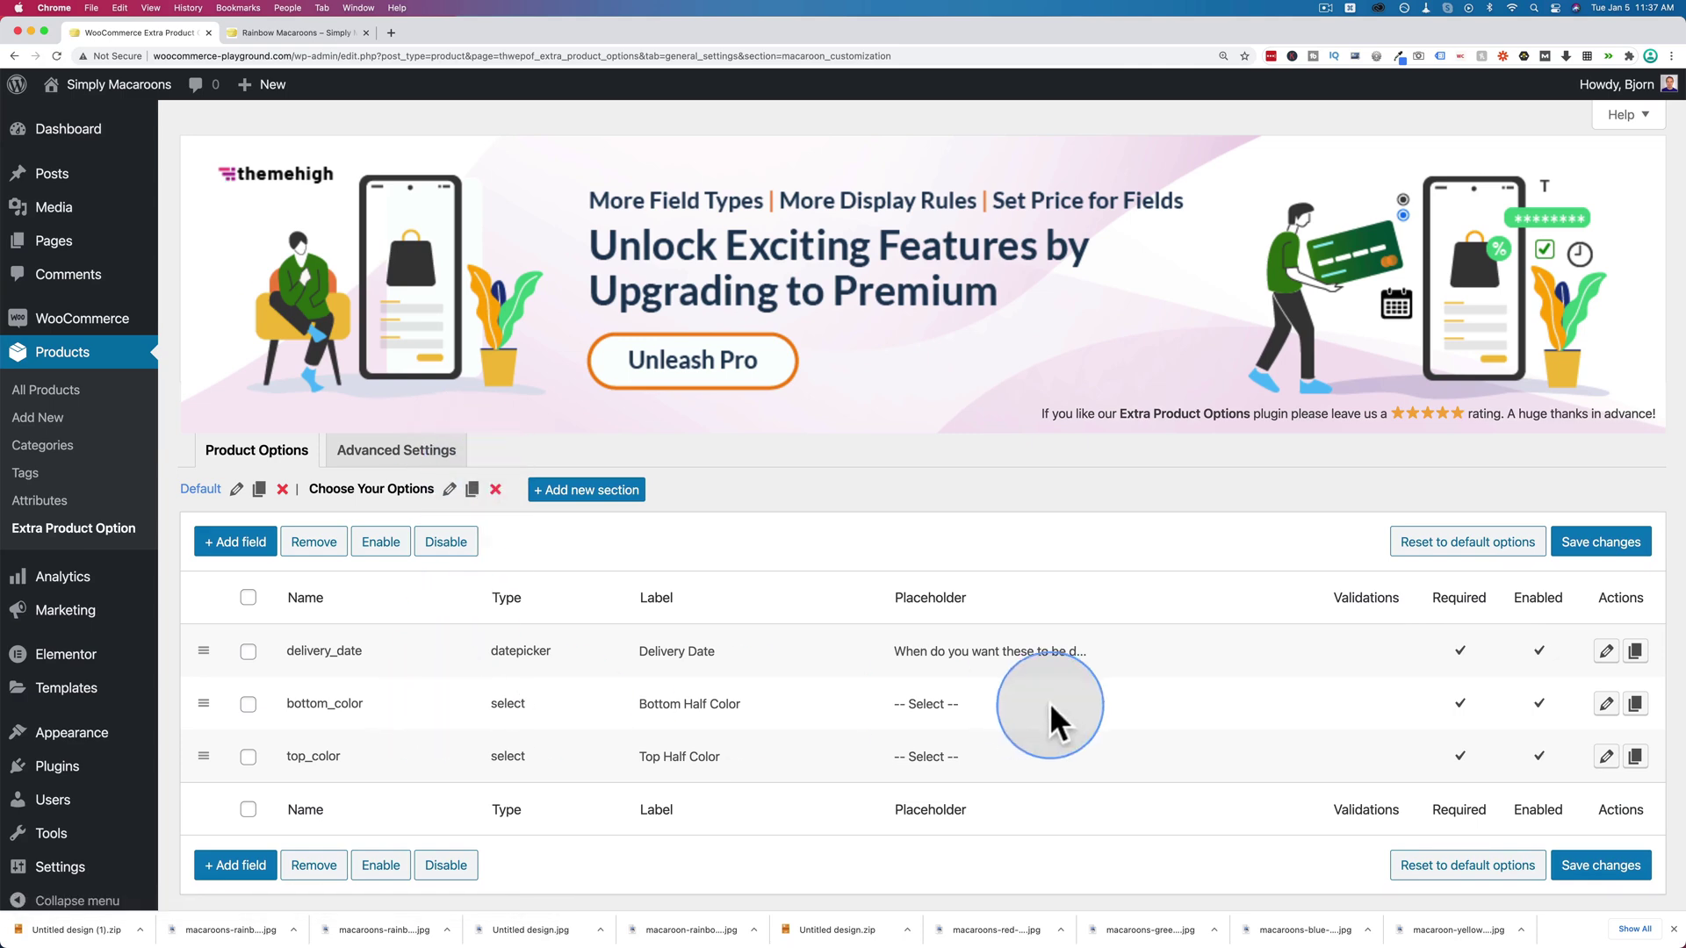
left_click(1607, 705)
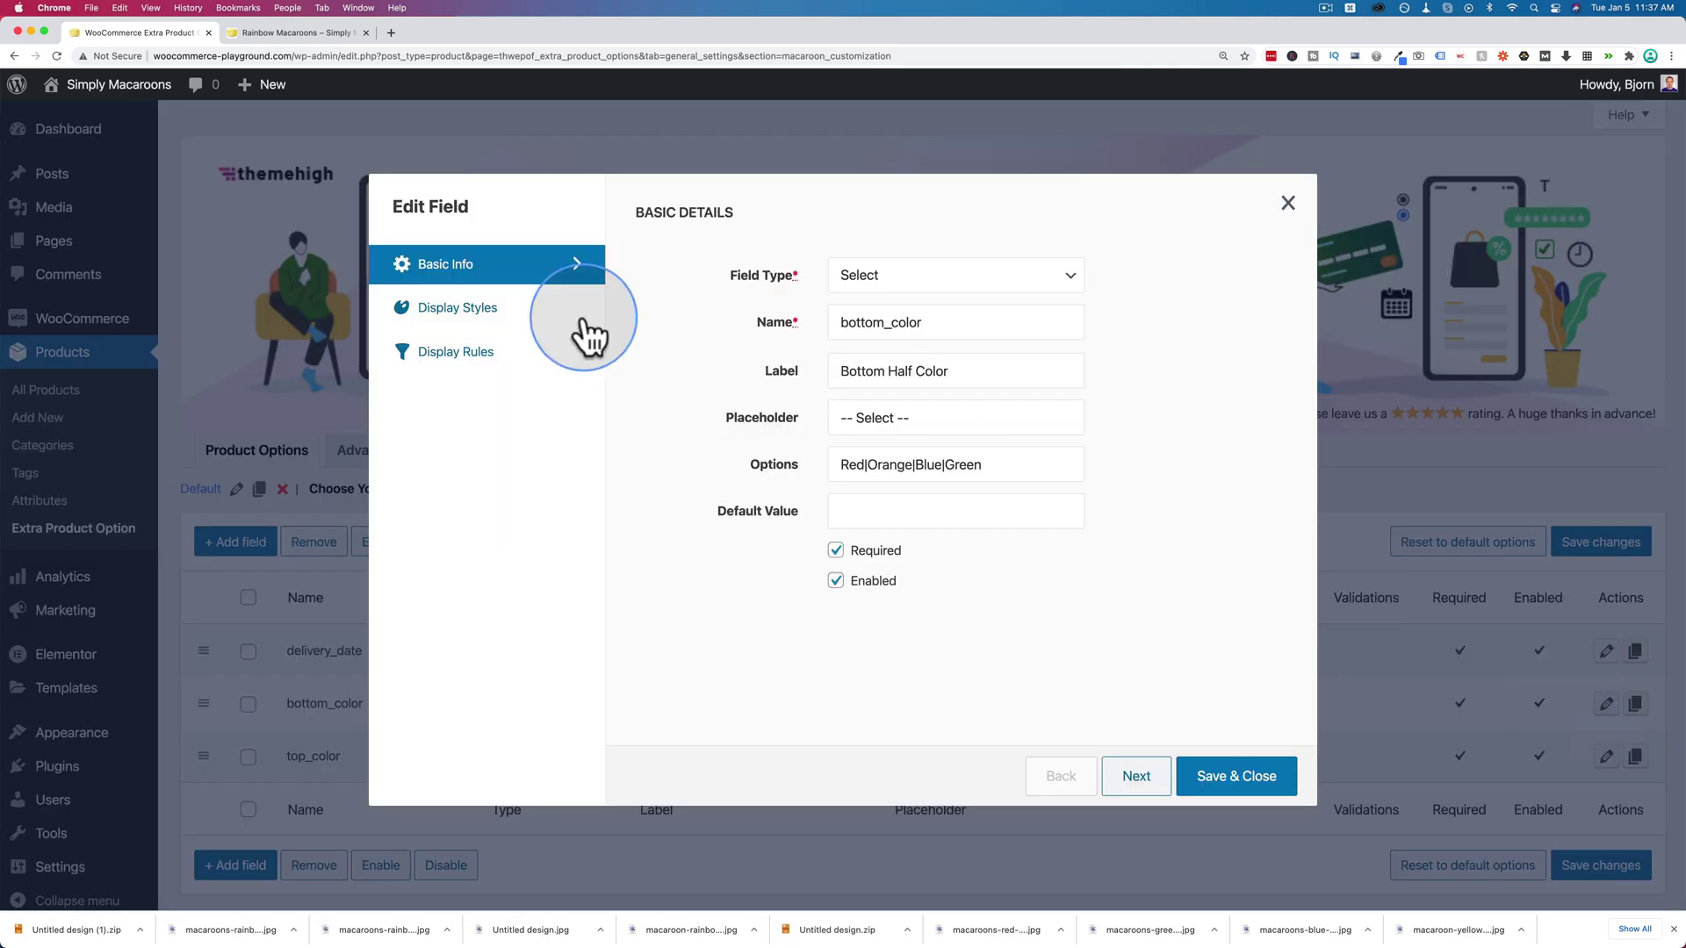
left_click(496, 309)
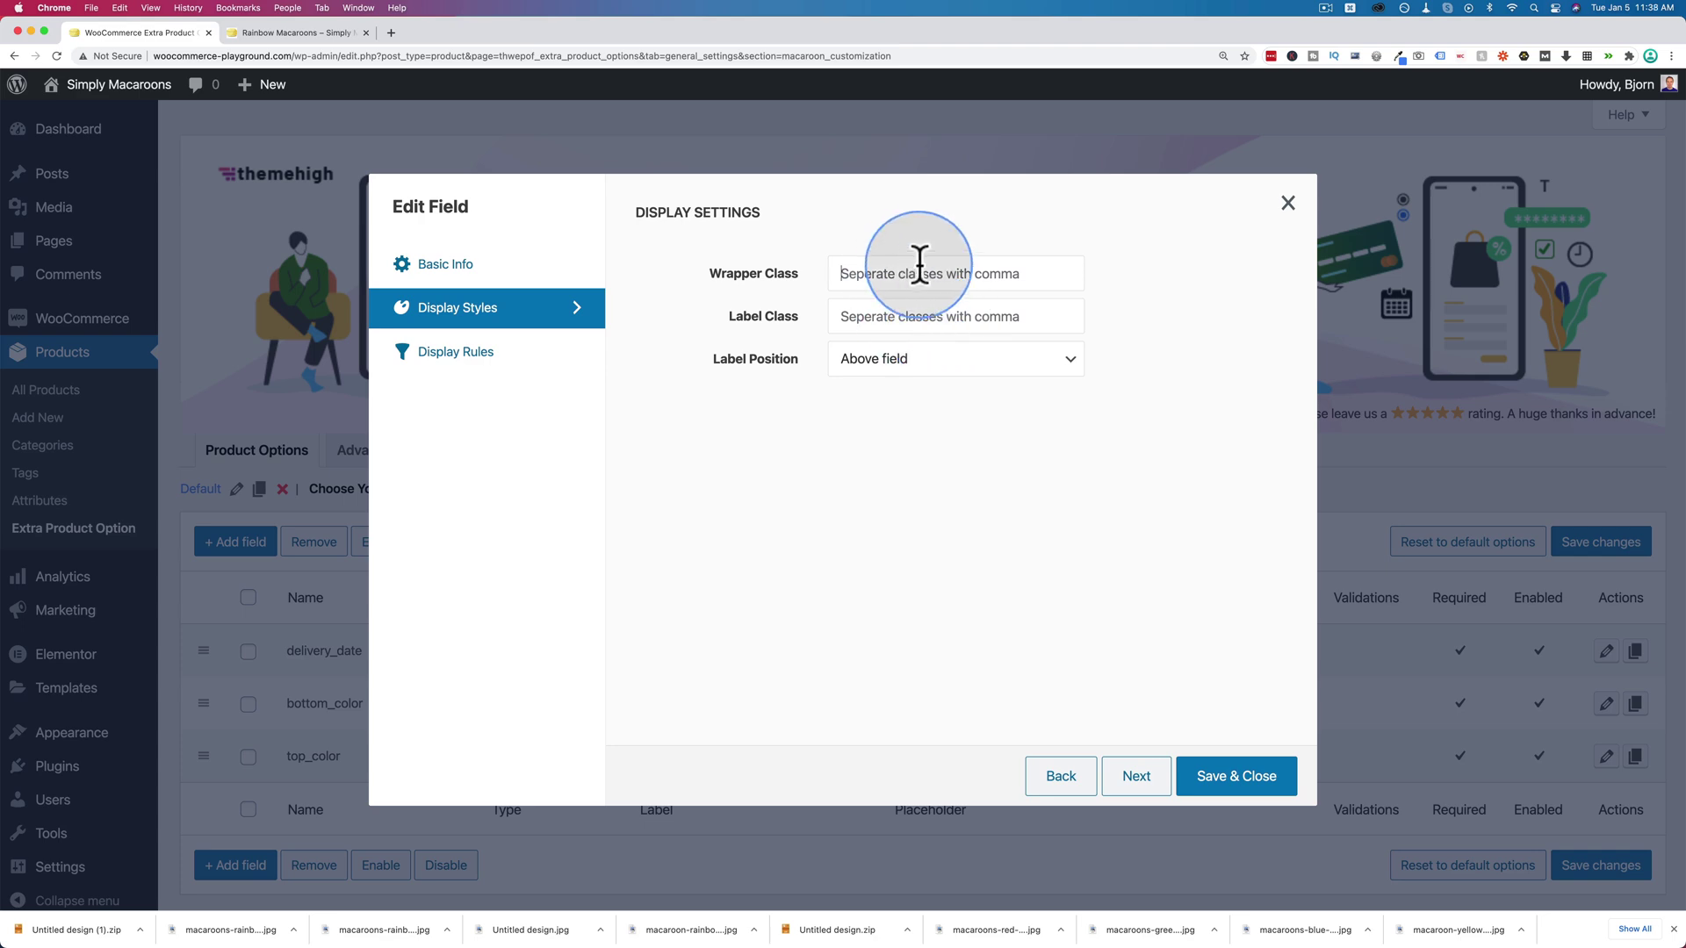
left_click(1288, 203)
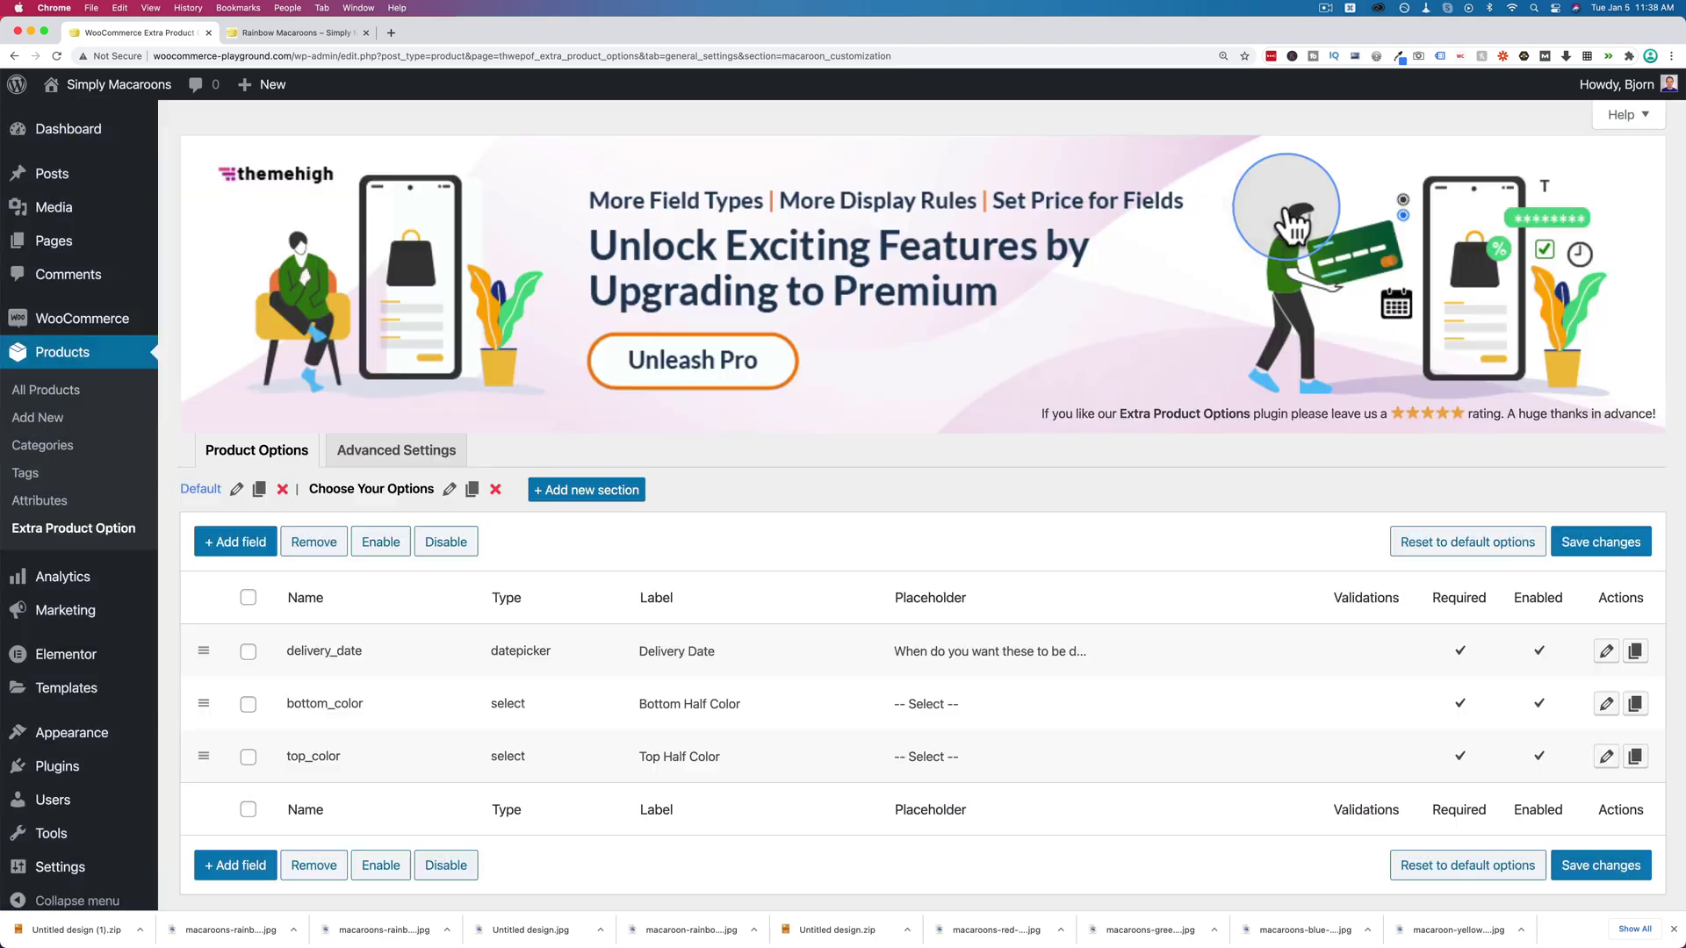
View the Rainbow Macaroons page with borderless fields showing January 7, 2021, Blue and Red.
left_click(254, 29)
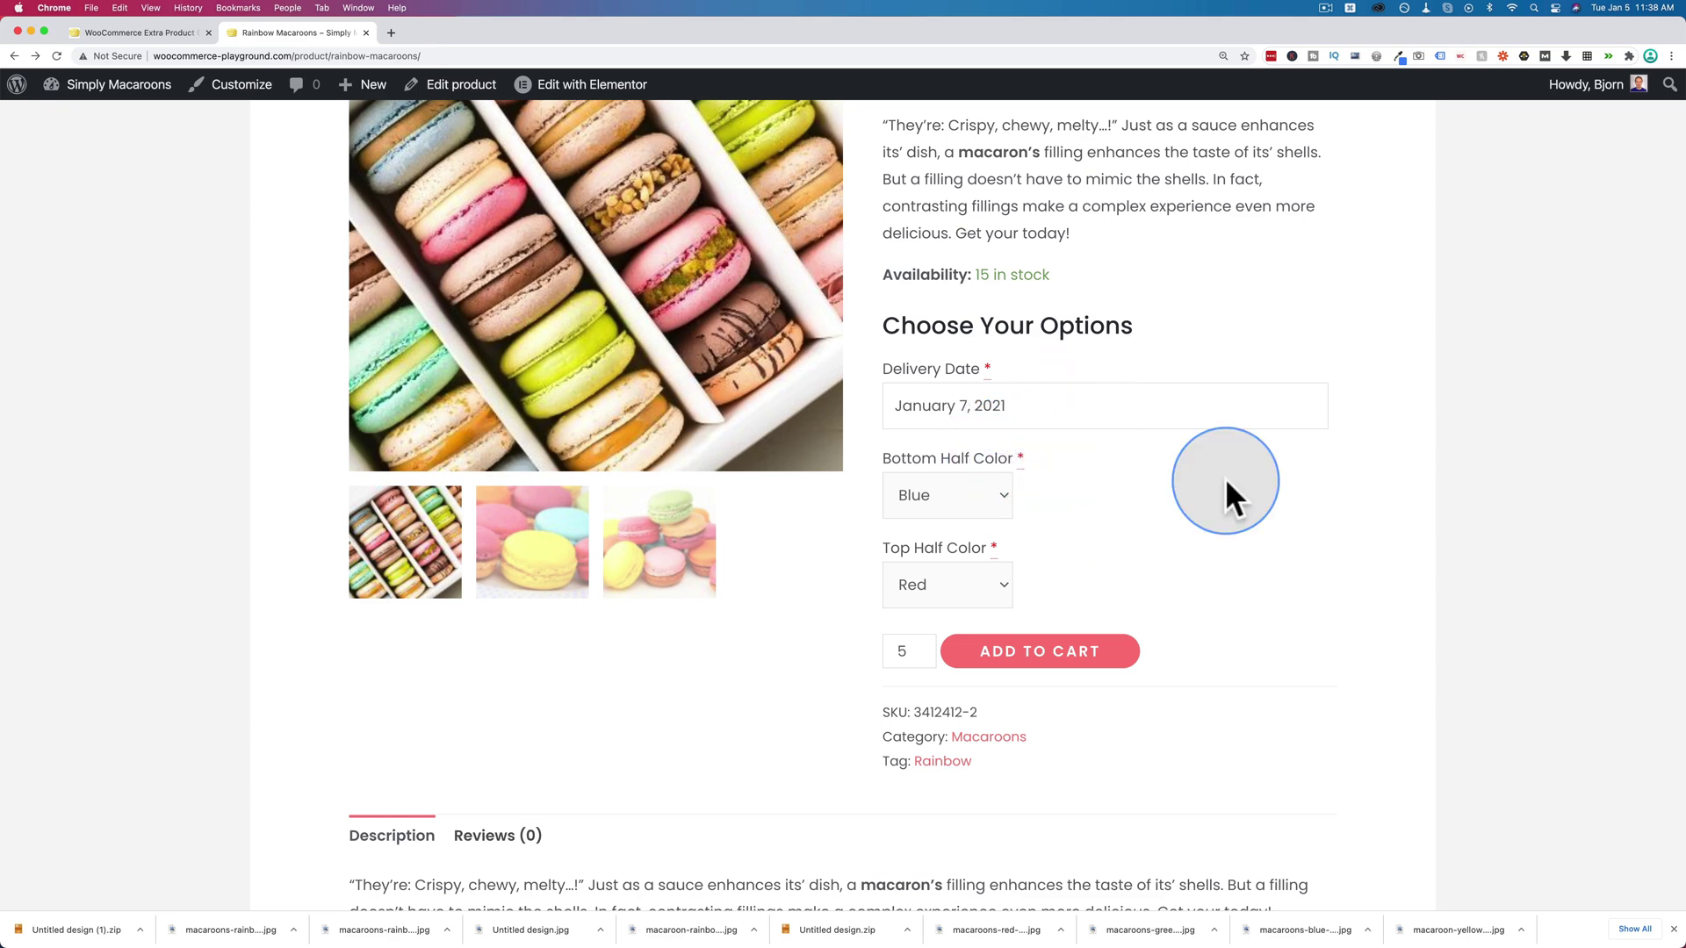